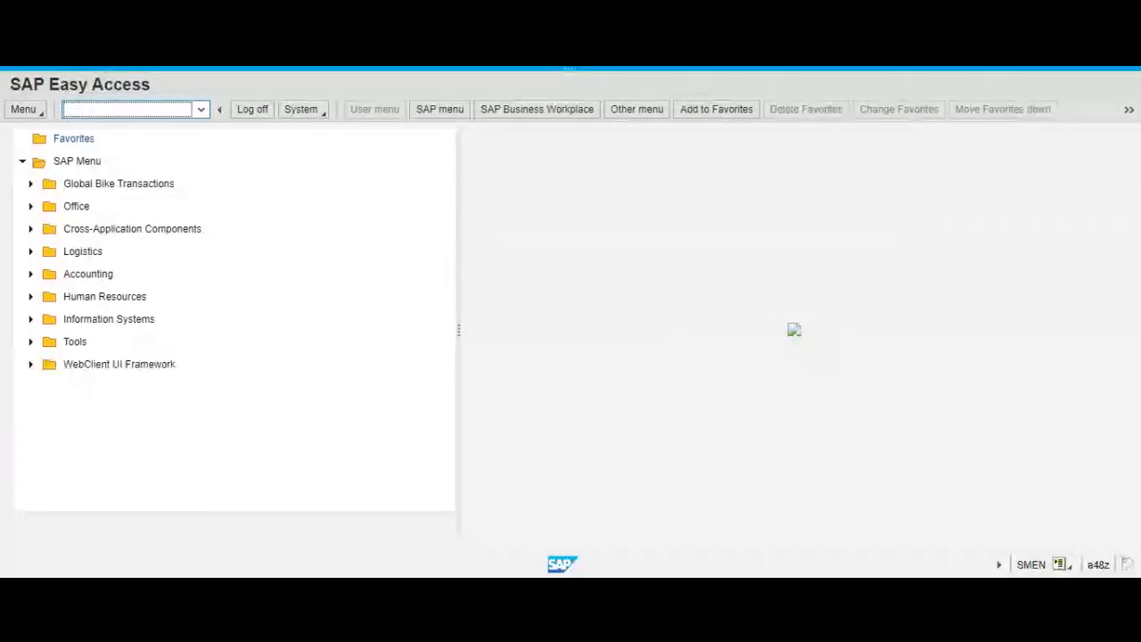
# Open the Display Sales Order transaction VA03.
pyautogui.write('va02')
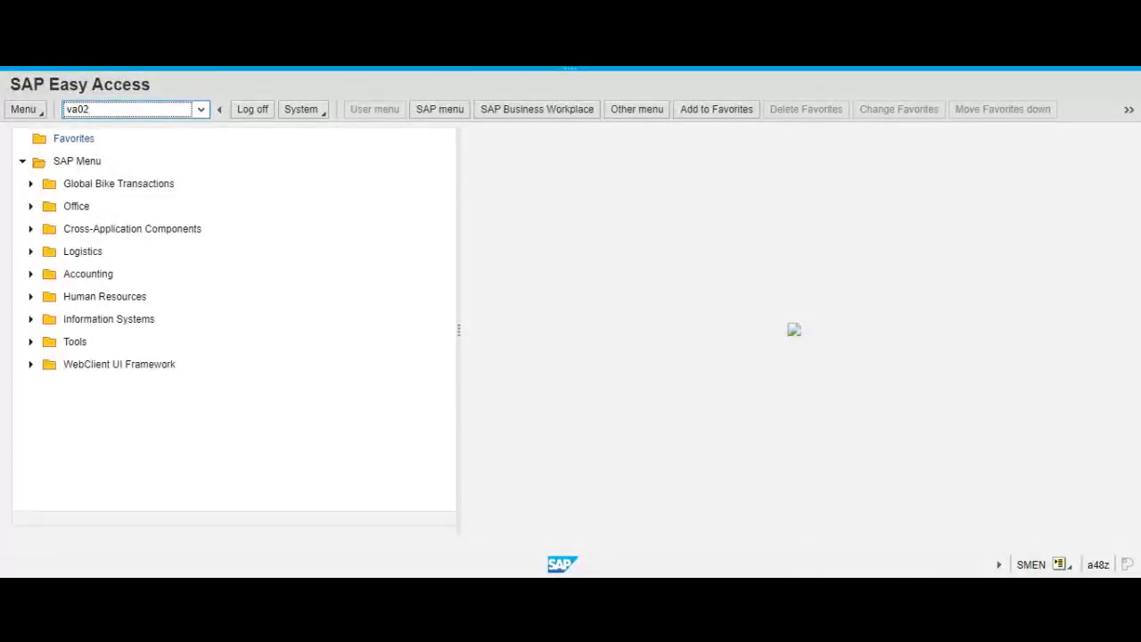
pyautogui.press('BackSpace')
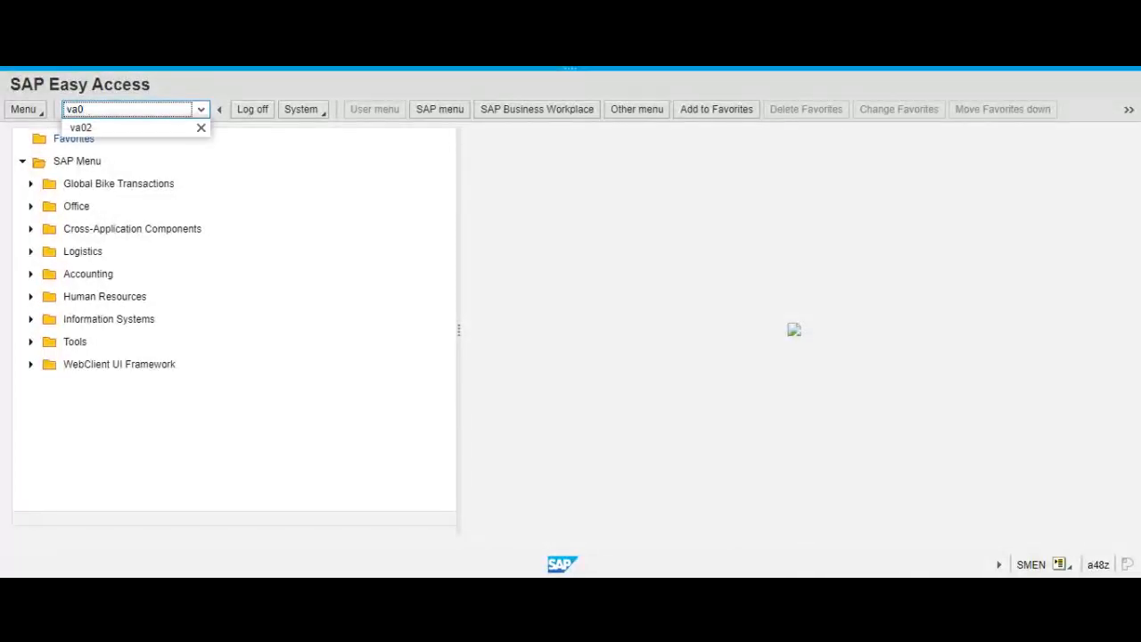
pyautogui.write('3')
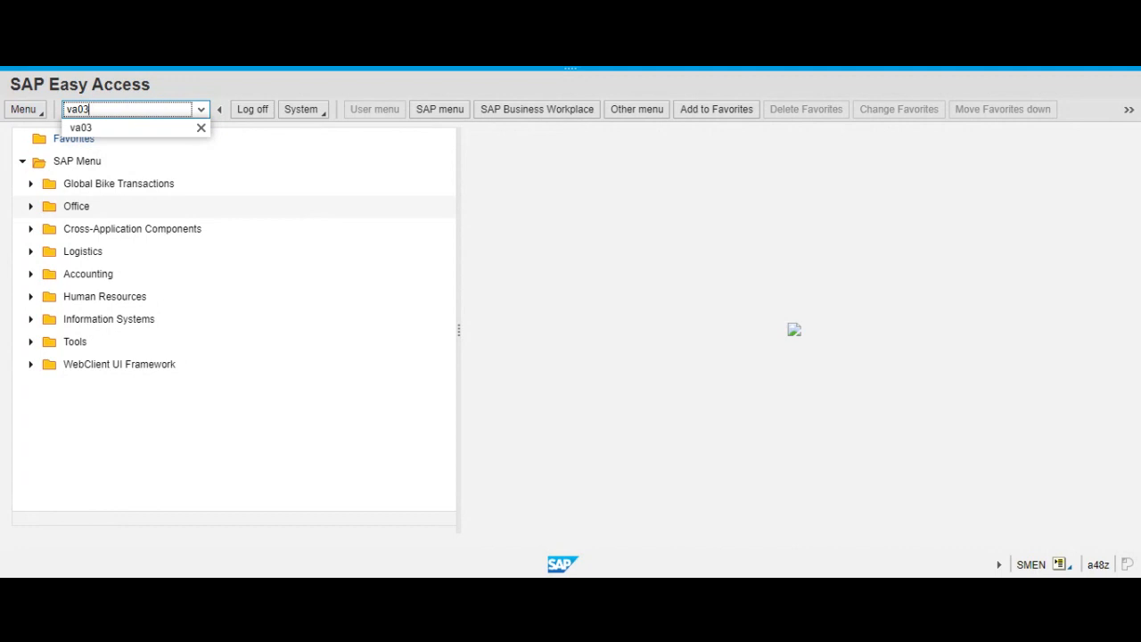
pyautogui.press('Return')
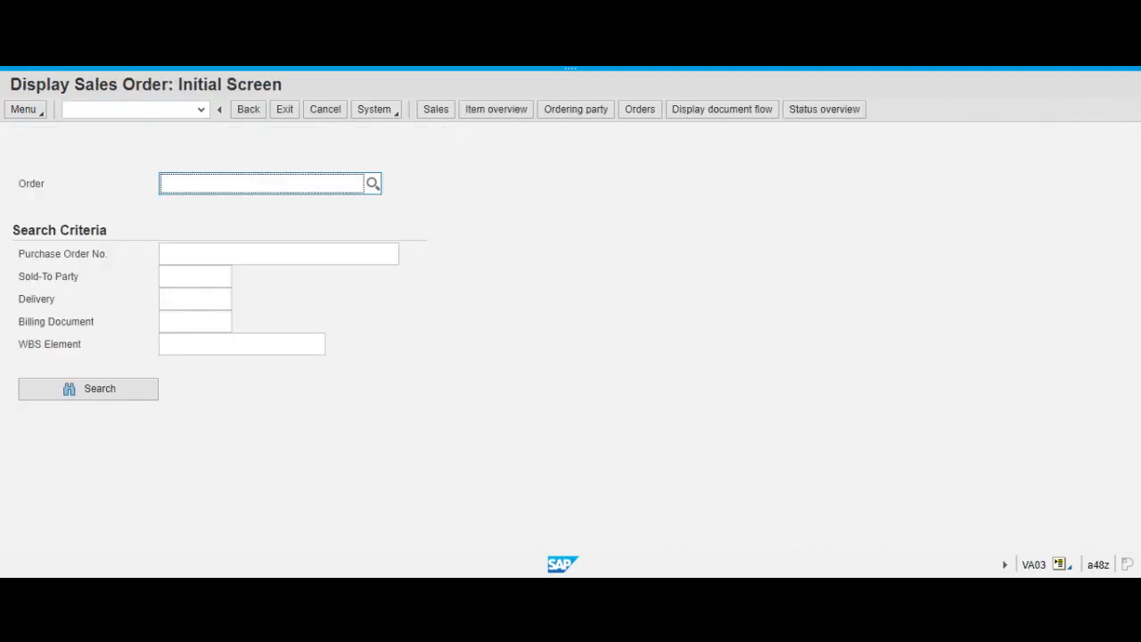
# Find orders whose number starts with 12 and display the one with PO date 04.10.2022.
pyautogui.write('1')
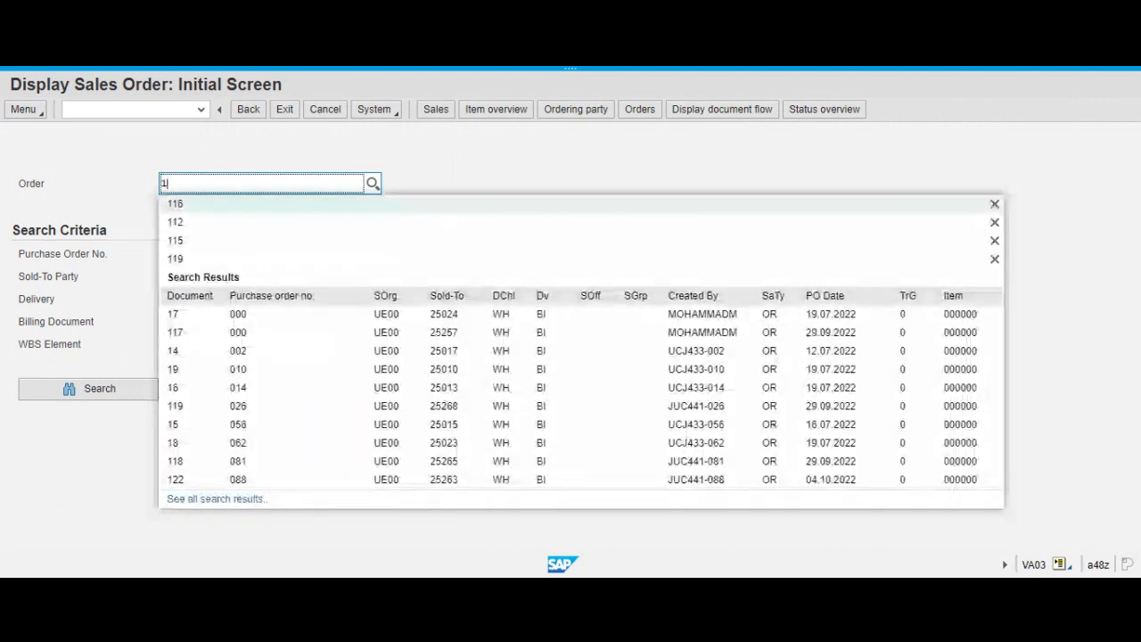
pyautogui.write('2')
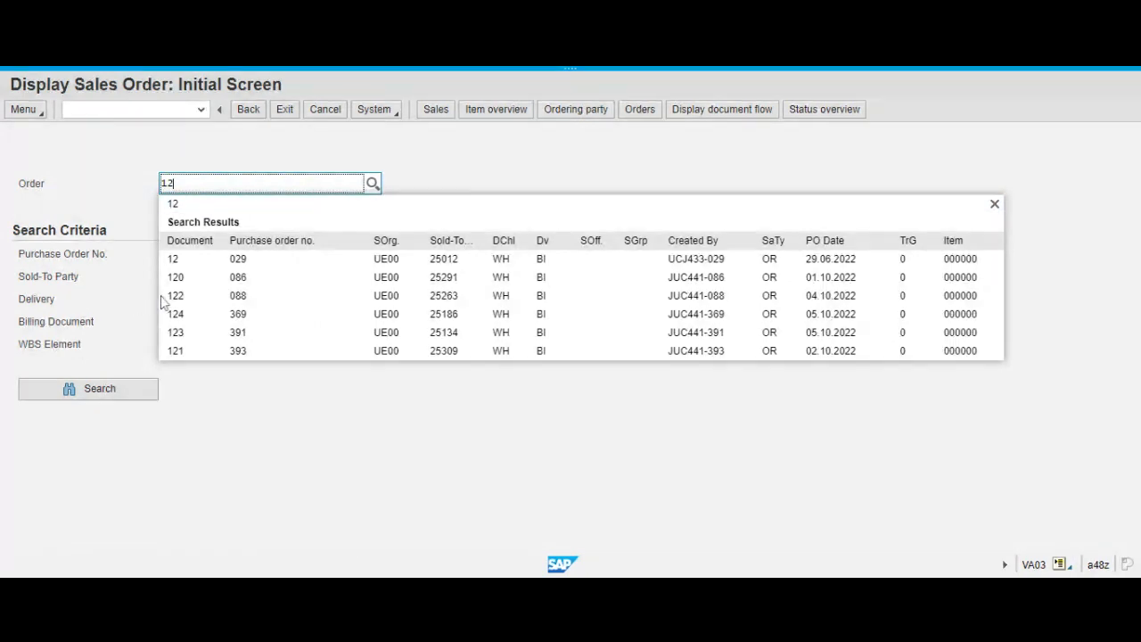
pyautogui.click(294, 70)
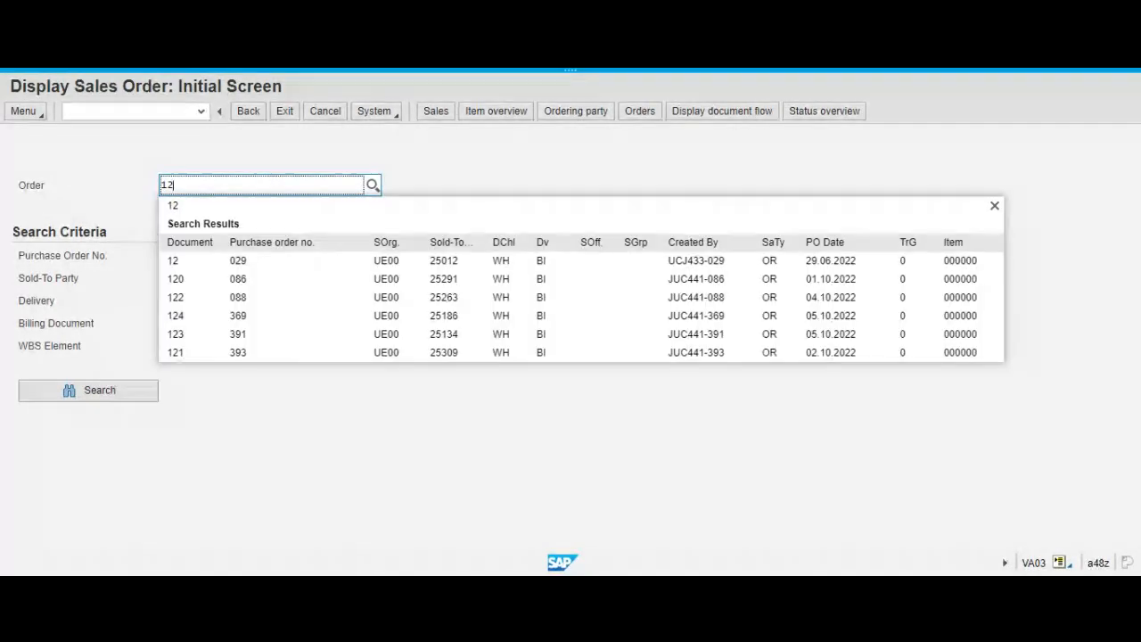
pyautogui.click(192, 300)
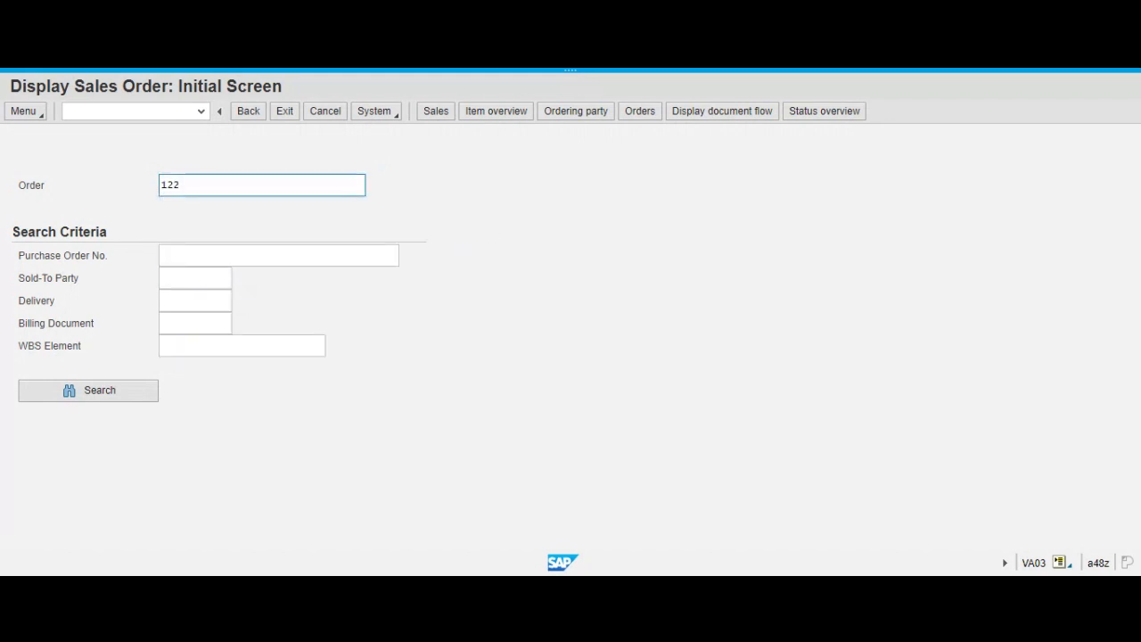
pyautogui.click(262, 186)
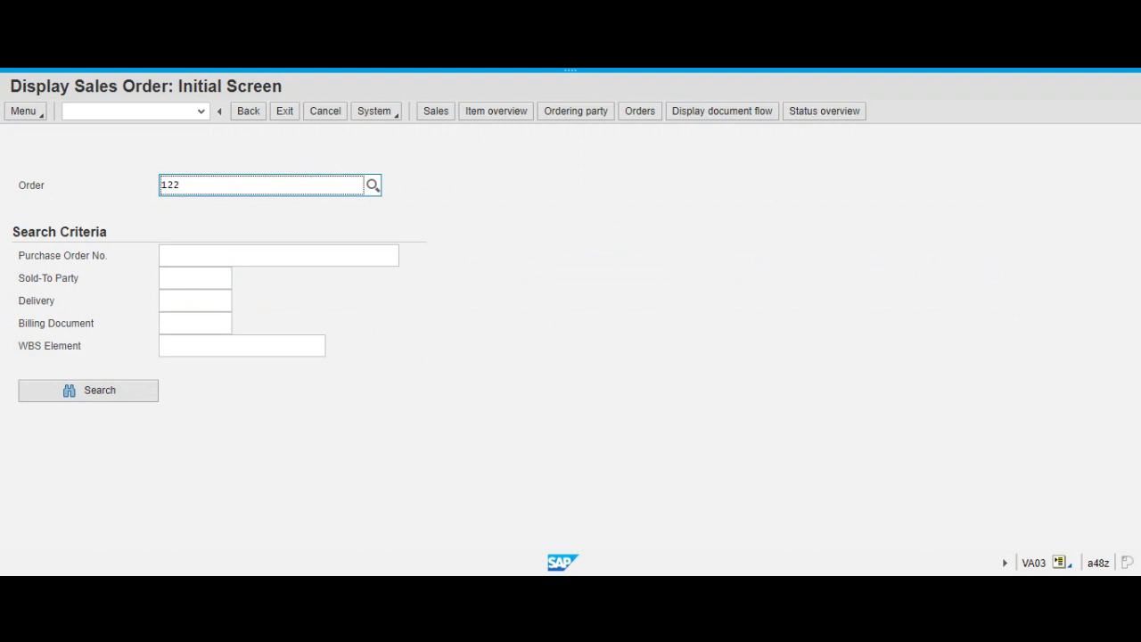
pyautogui.press('Return')
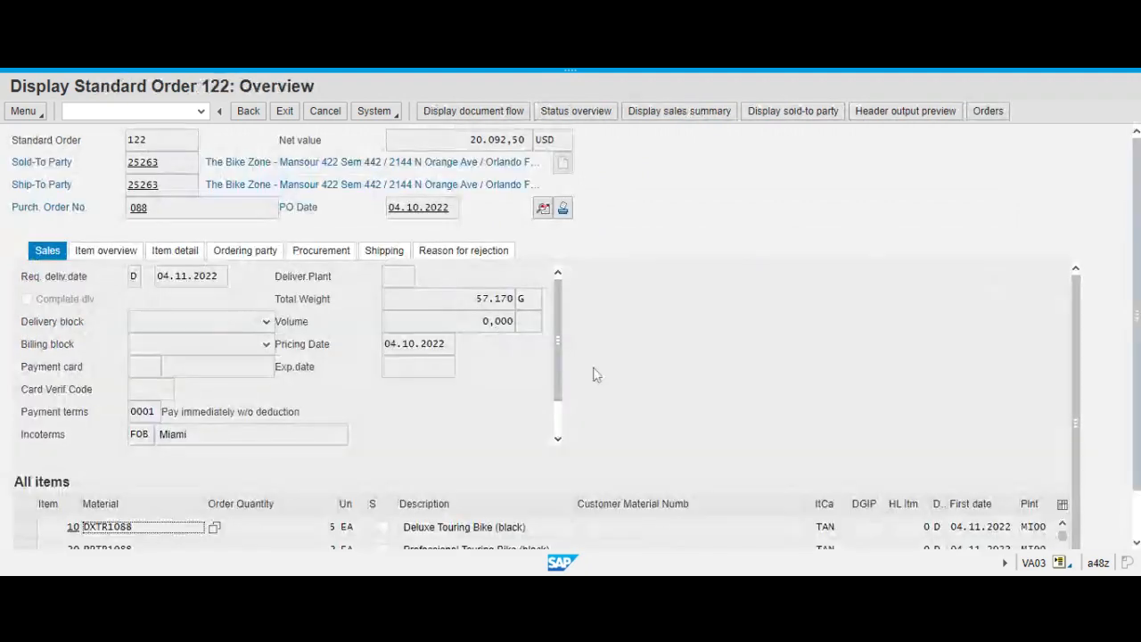
# Look through the order's sales overview and examine its document flow, returning to the overview.
pyautogui.scroll(-1, 718, 345)
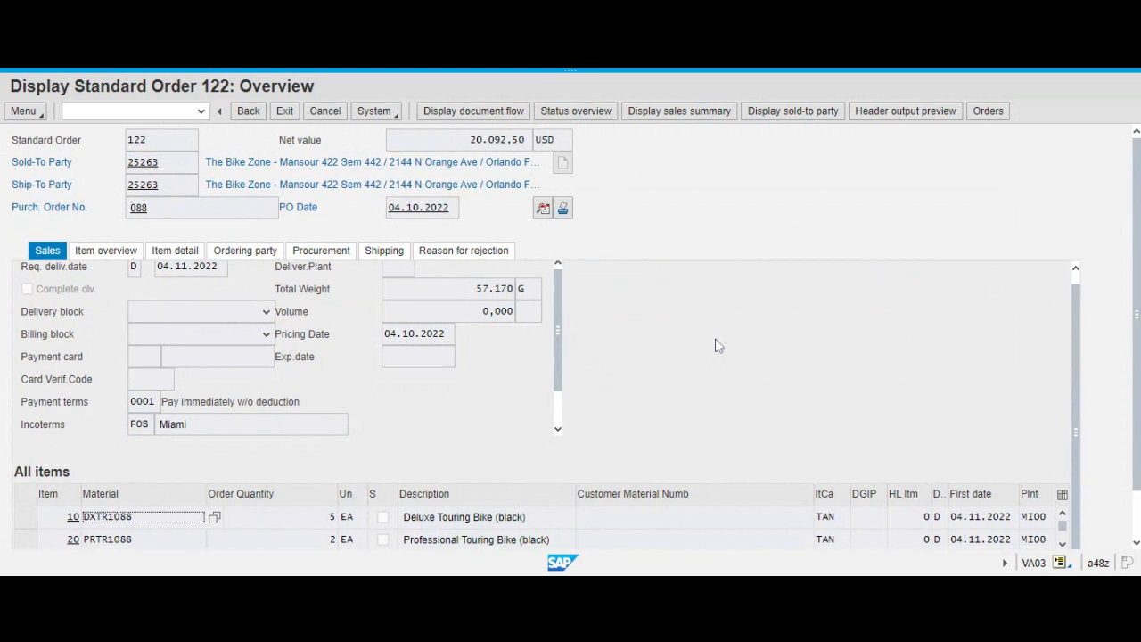
pyautogui.scroll(1, 718, 345)
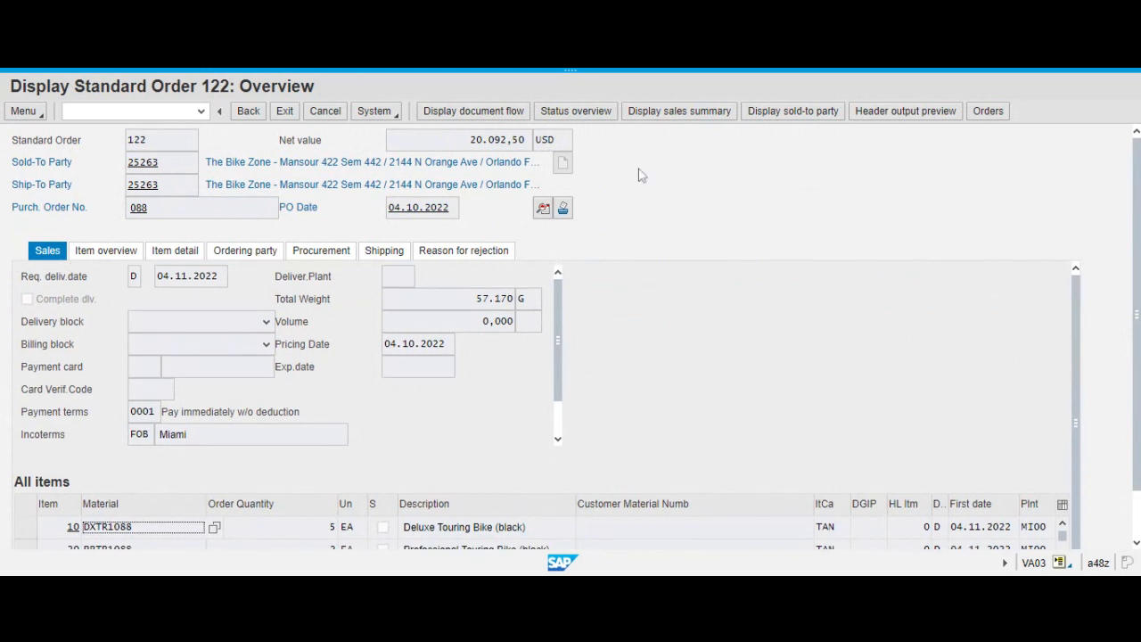
pyautogui.click(497, 116)
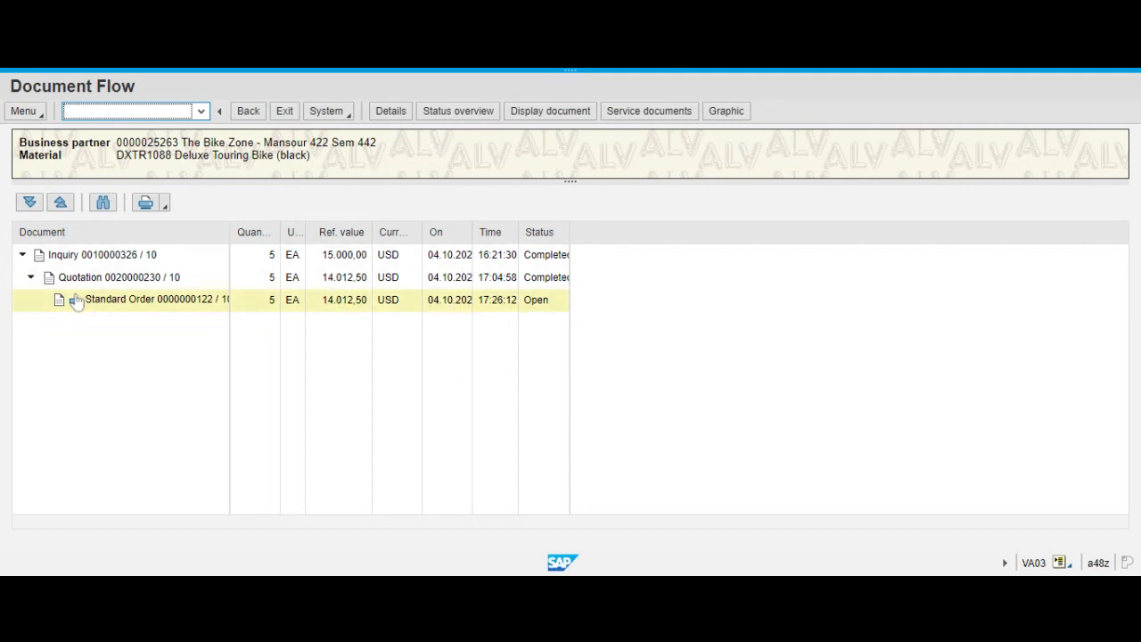
pyautogui.click(249, 112)
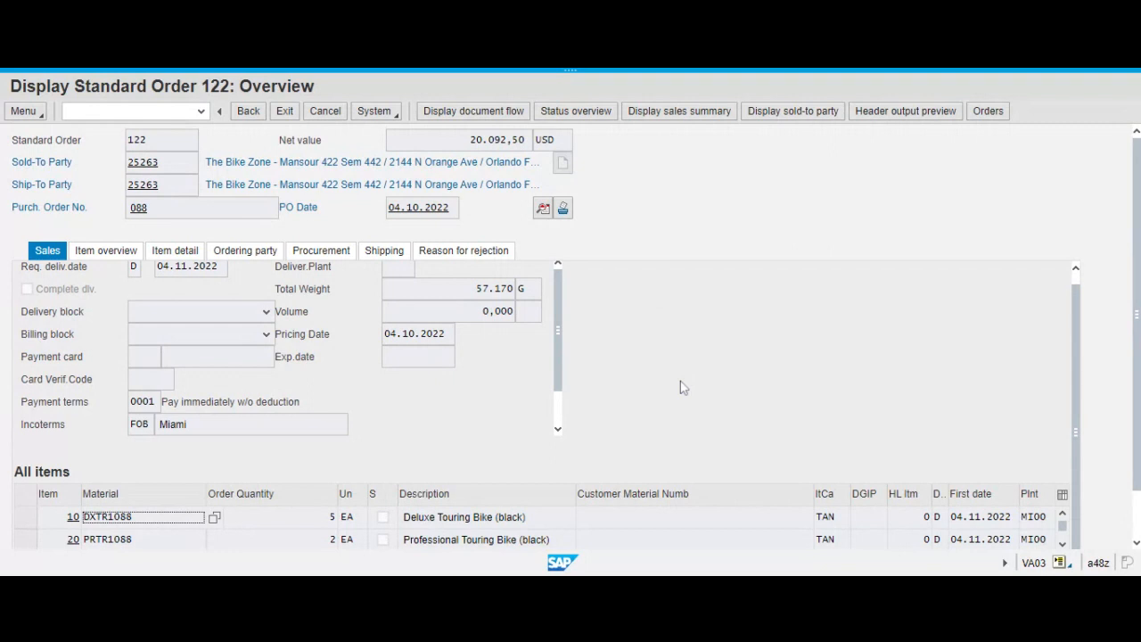
# Check the order quantities of the Deluxe and Professional Touring Bike items and return to the order selection.
pyautogui.scroll(-1, 680, 380)
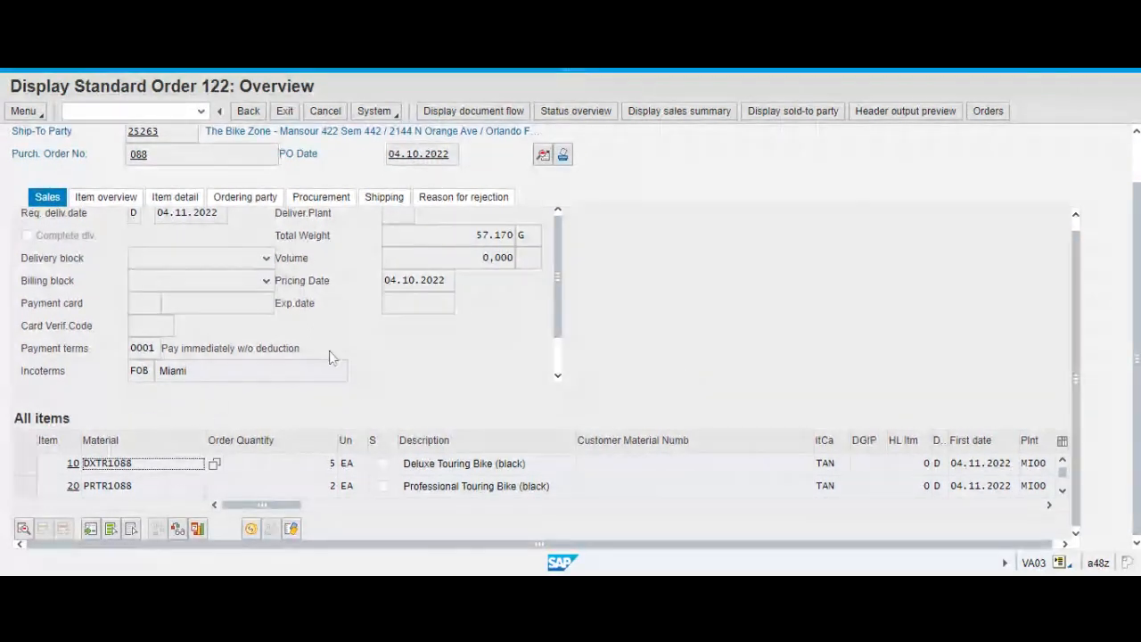
pyautogui.click(329, 471)
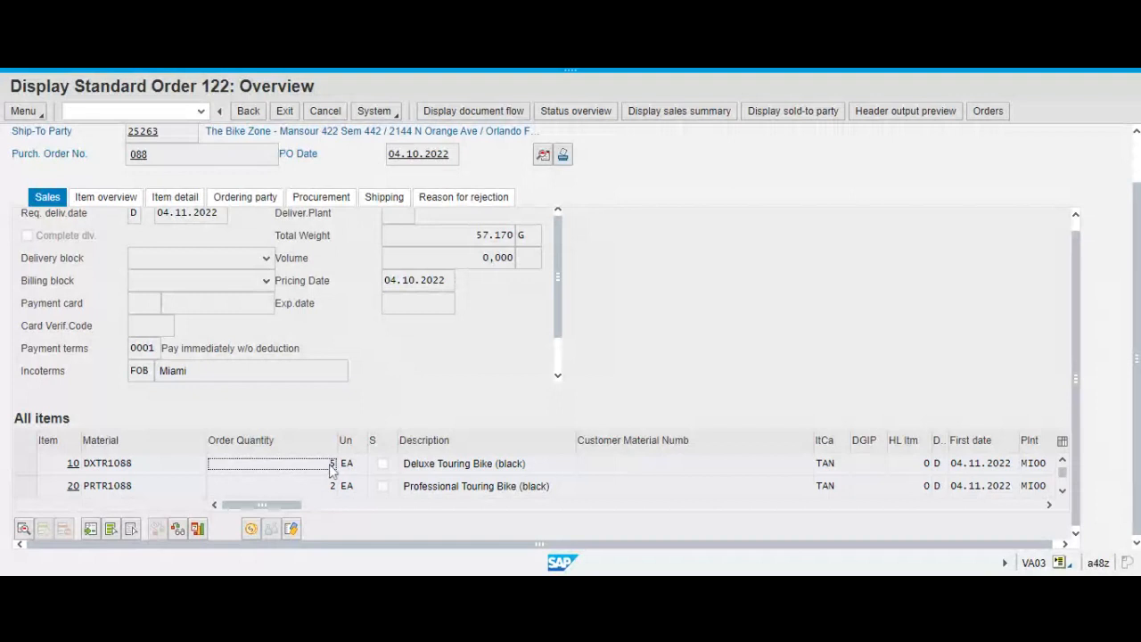
pyautogui.click(330, 490)
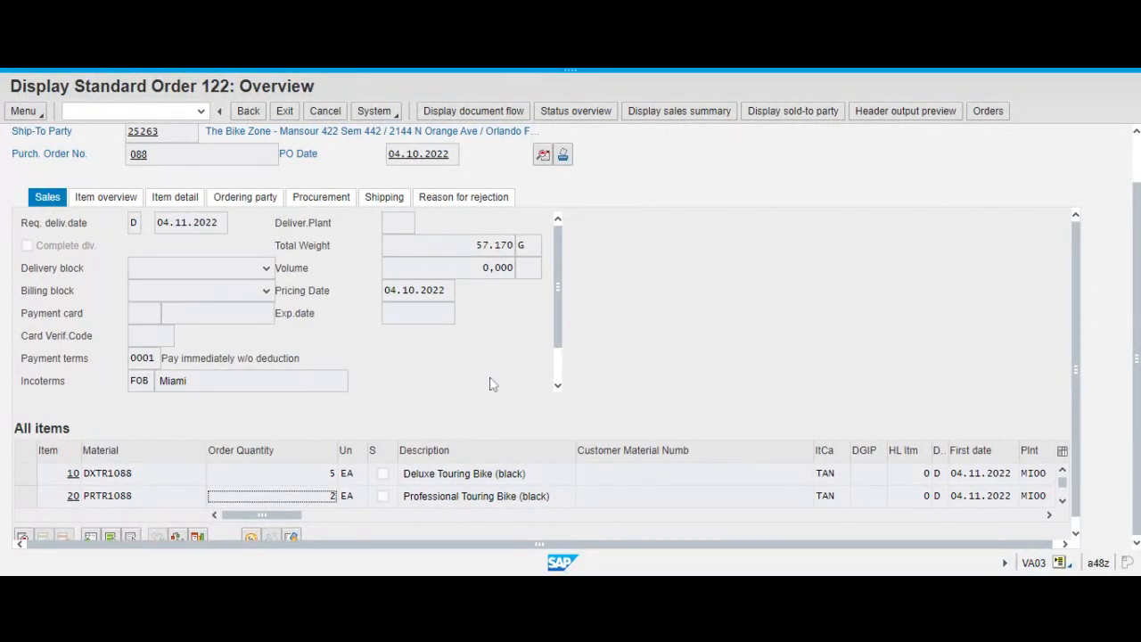
pyautogui.scroll(1, 493, 382)
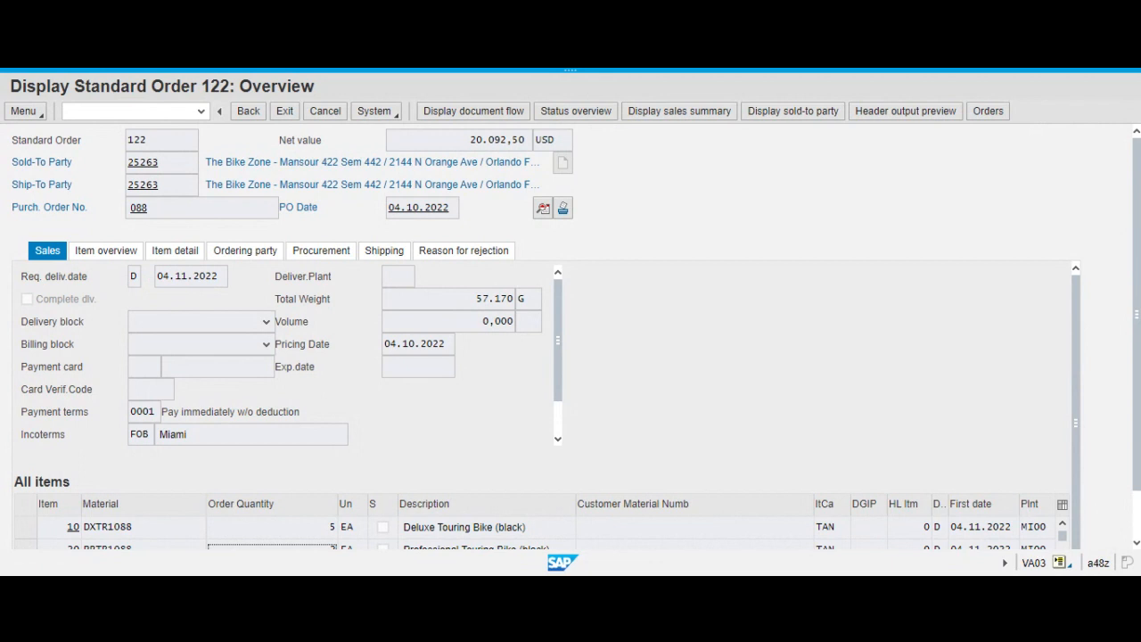
pyautogui.click(248, 112)
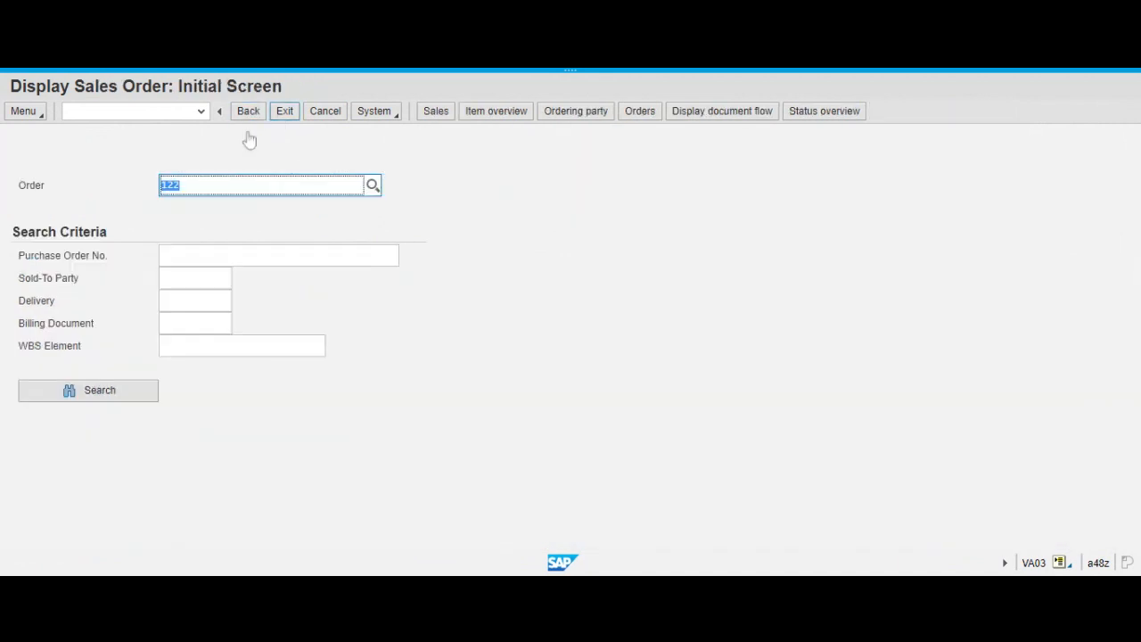
# Display the sales order with PO date 29.09.2022 by its order number and look through its sales data and items.
pyautogui.write('117')
pyautogui.press('Return')
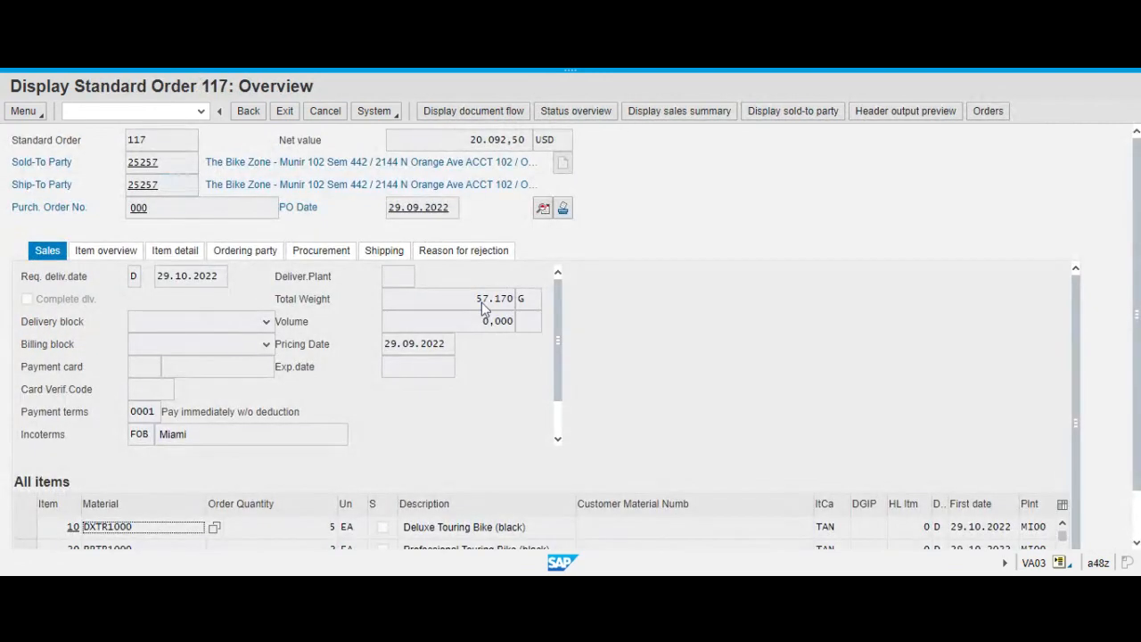
pyautogui.scroll(-2, 377, 400)
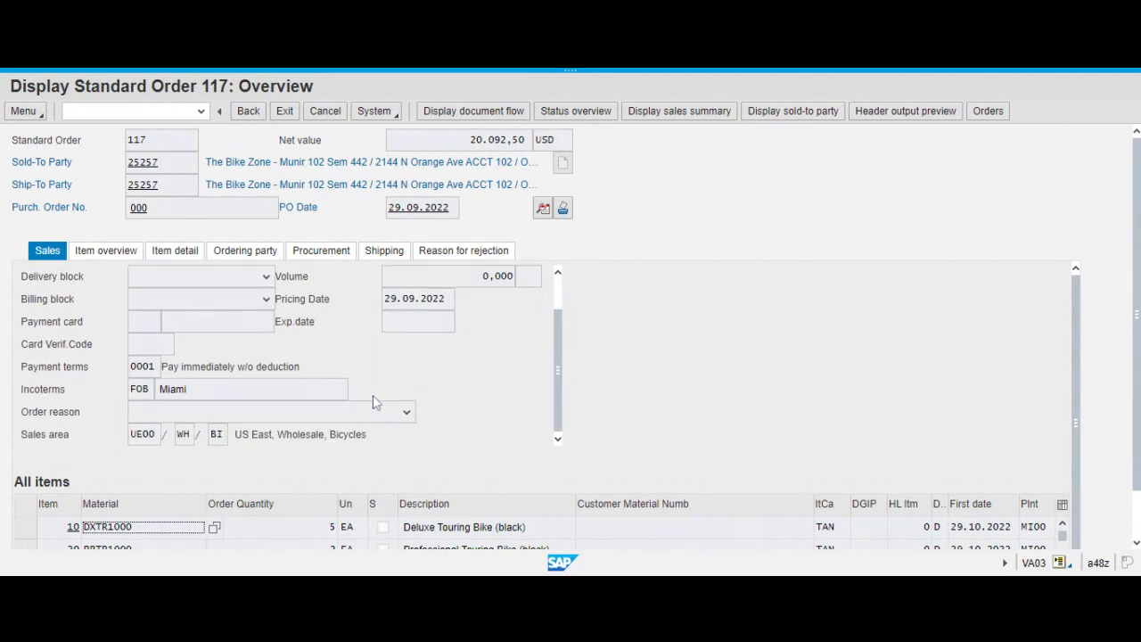
pyautogui.scroll(-1, 636, 435)
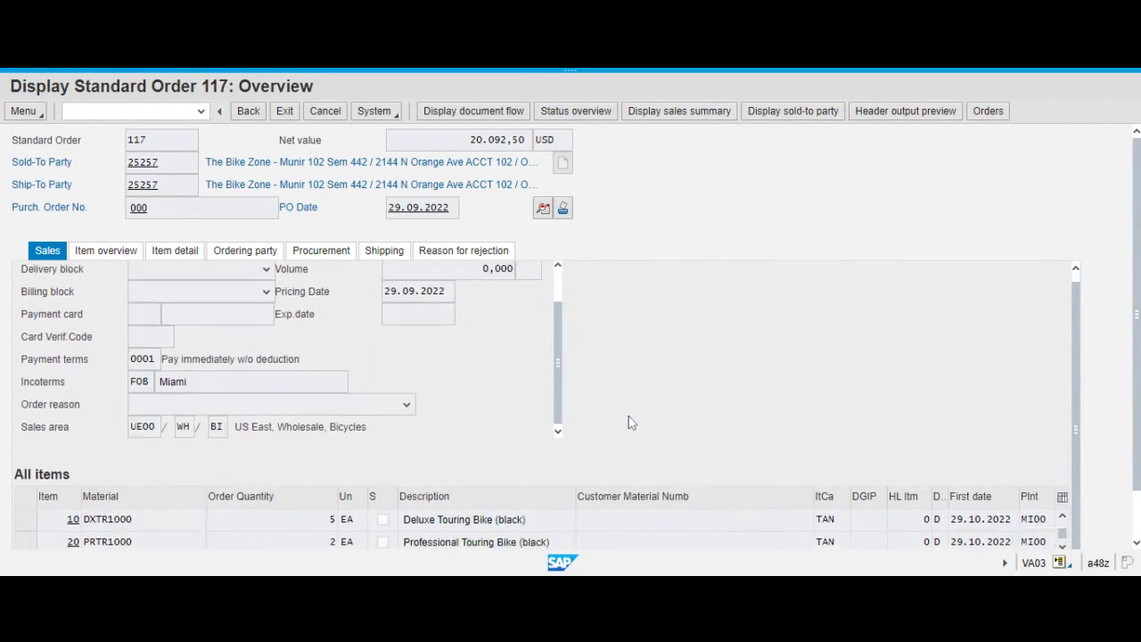
pyautogui.scroll(-3, 522, 441)
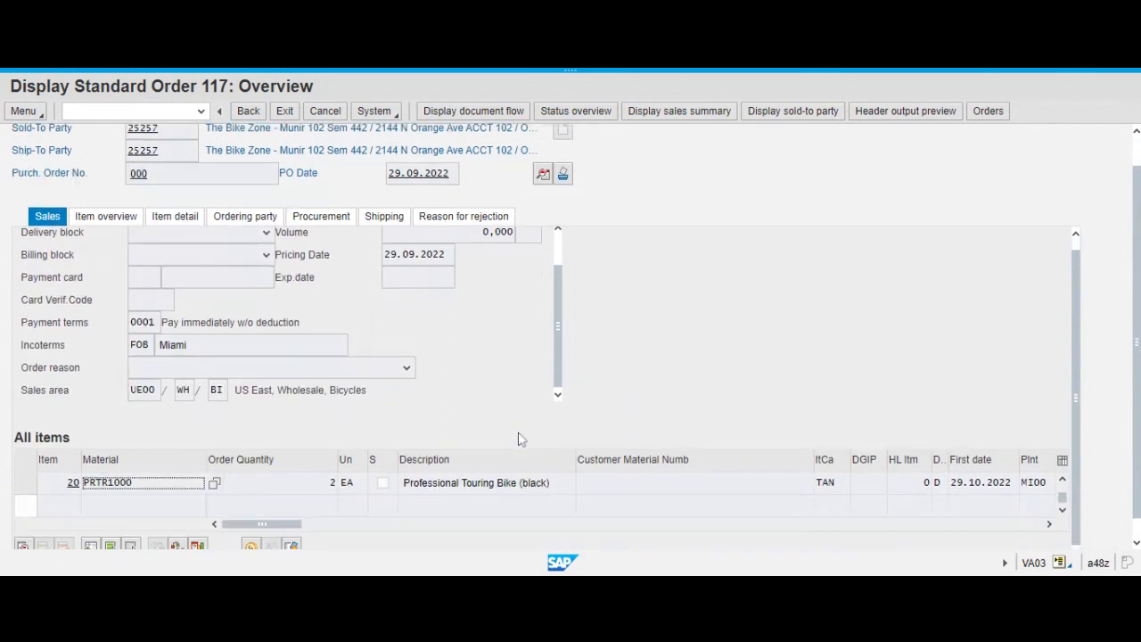
pyautogui.scroll(3, 642, 375)
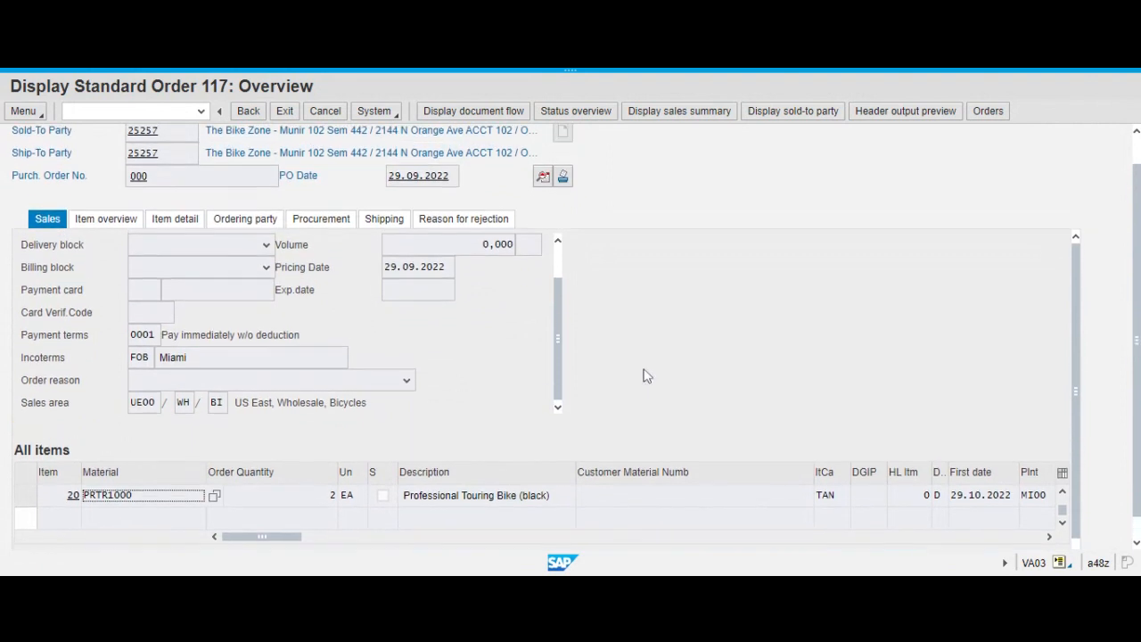
pyautogui.scroll(2, 438, 387)
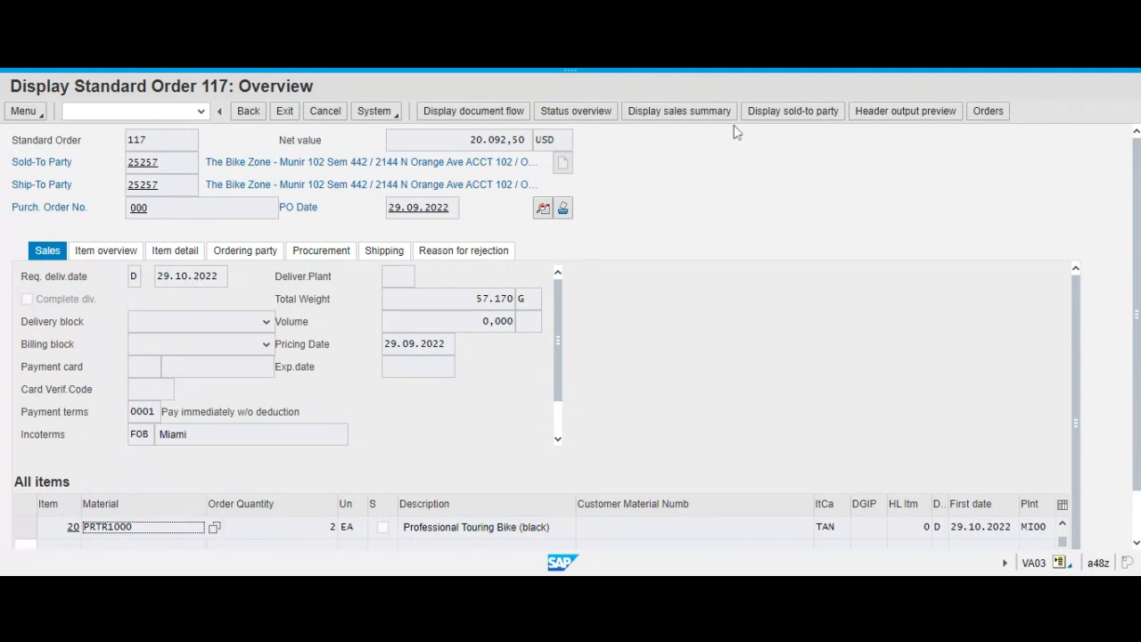
# Examine the document flow and requested delivery date of this order, then return to the order selection.
pyautogui.click(515, 119)
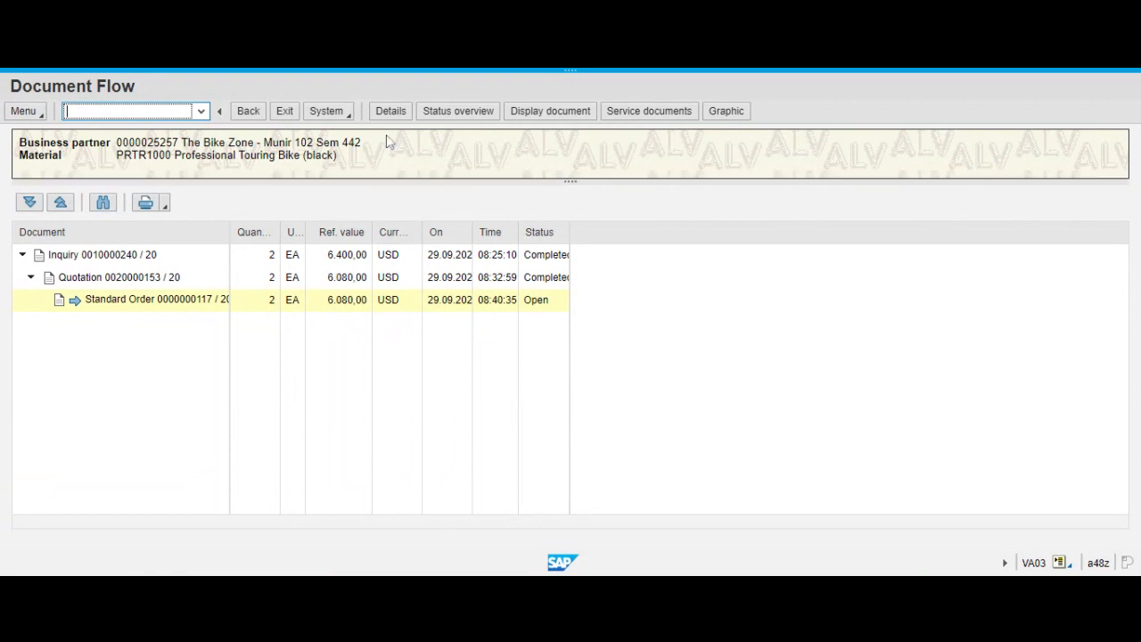
pyautogui.click(248, 111)
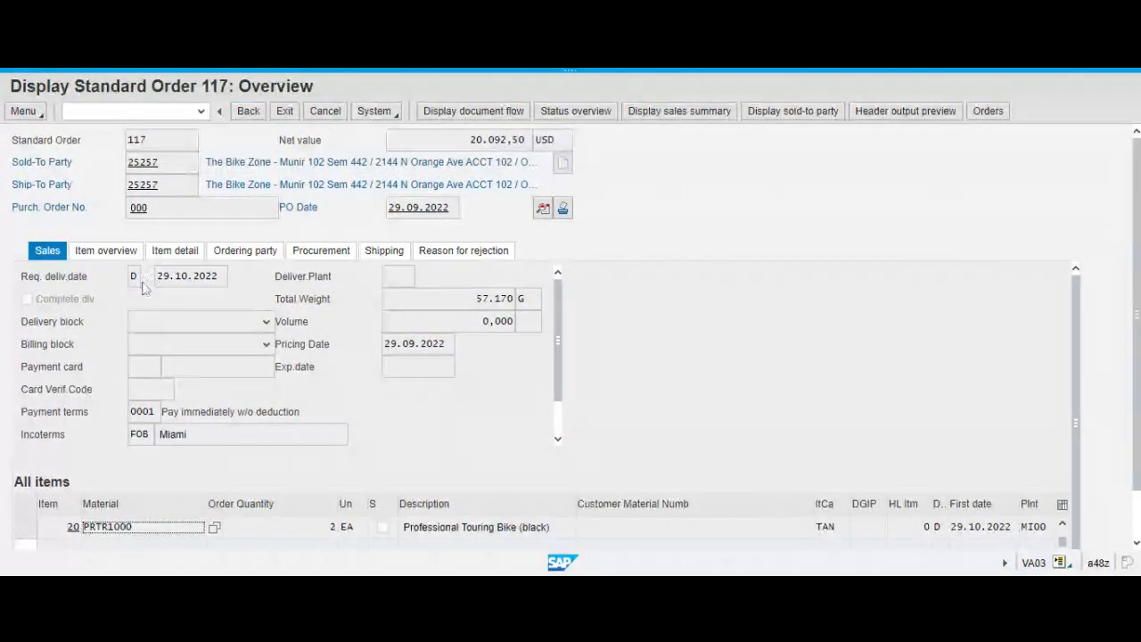
pyautogui.click(187, 278)
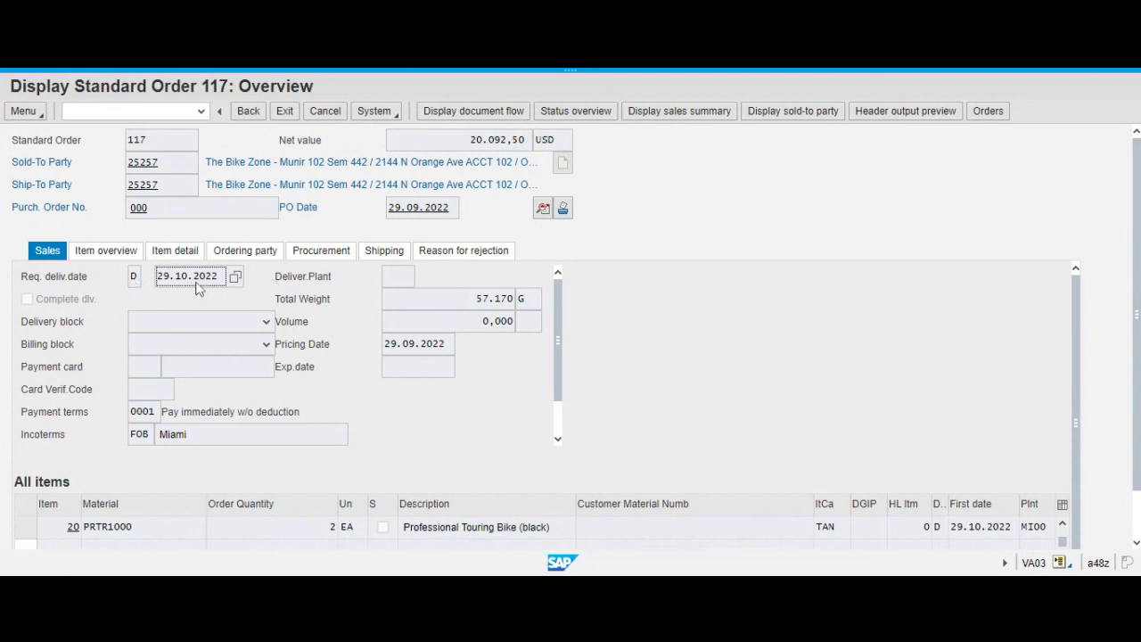
pyautogui.click(249, 114)
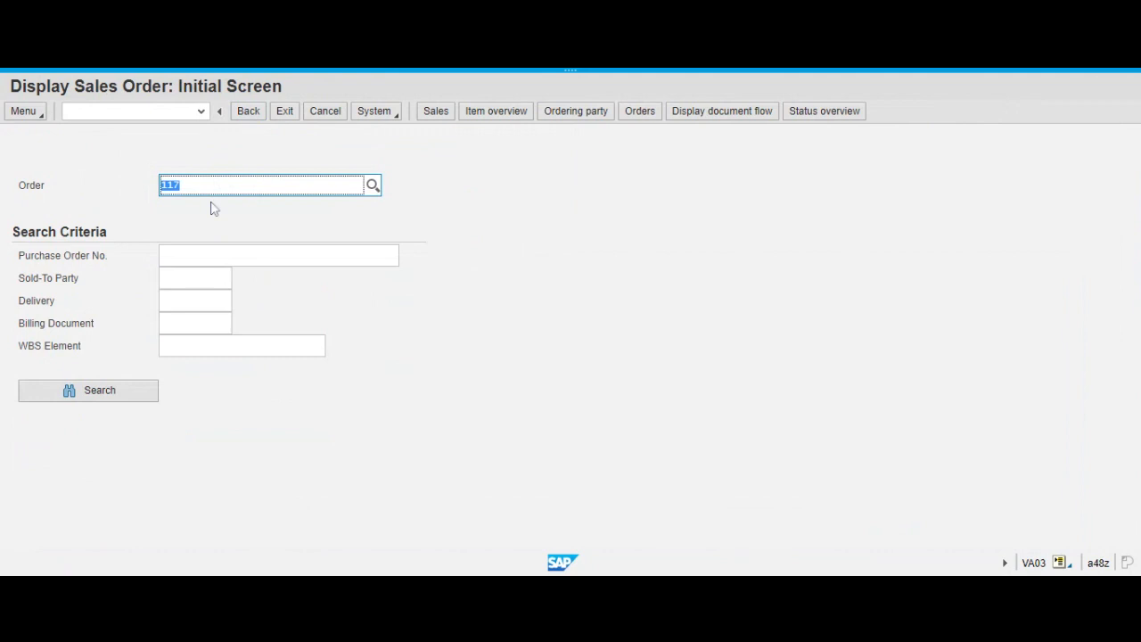
# Display the sales order with PO date 27.09.2022, check its requested delivery date, and return to the SAP Easy Access screen.
pyautogui.write('115')
pyautogui.press('Return')
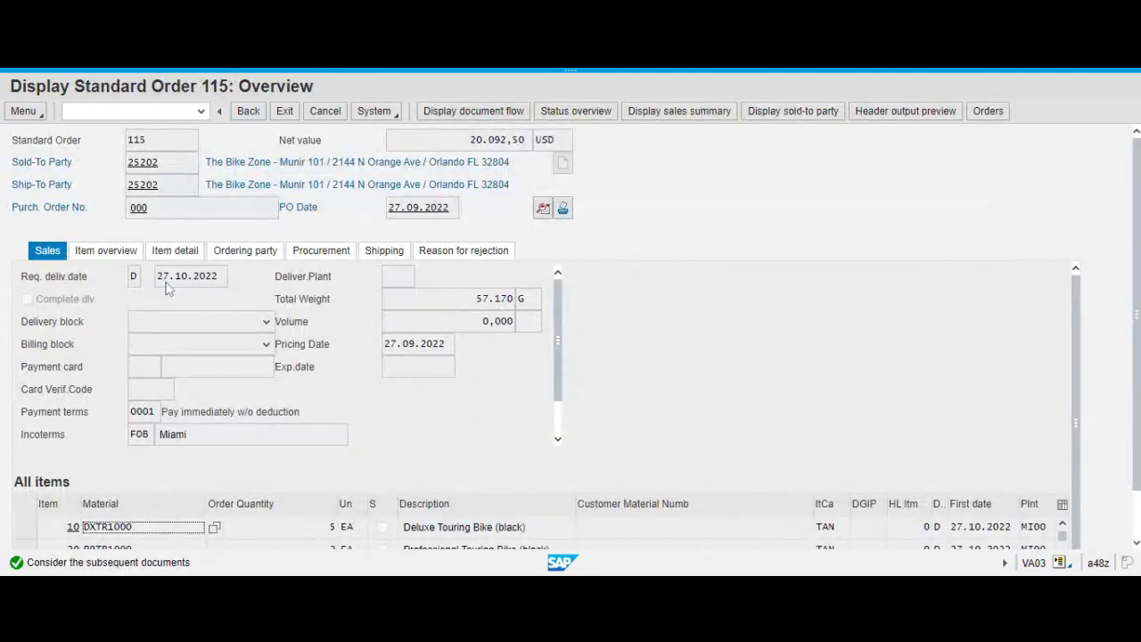
pyautogui.click(186, 279)
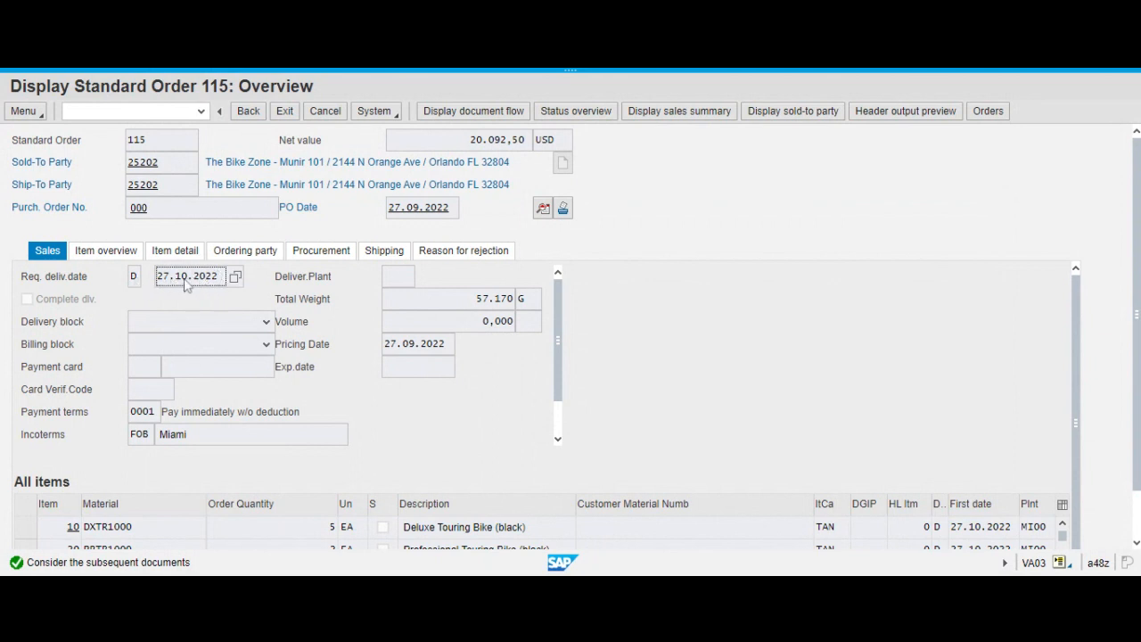
pyautogui.click(247, 111)
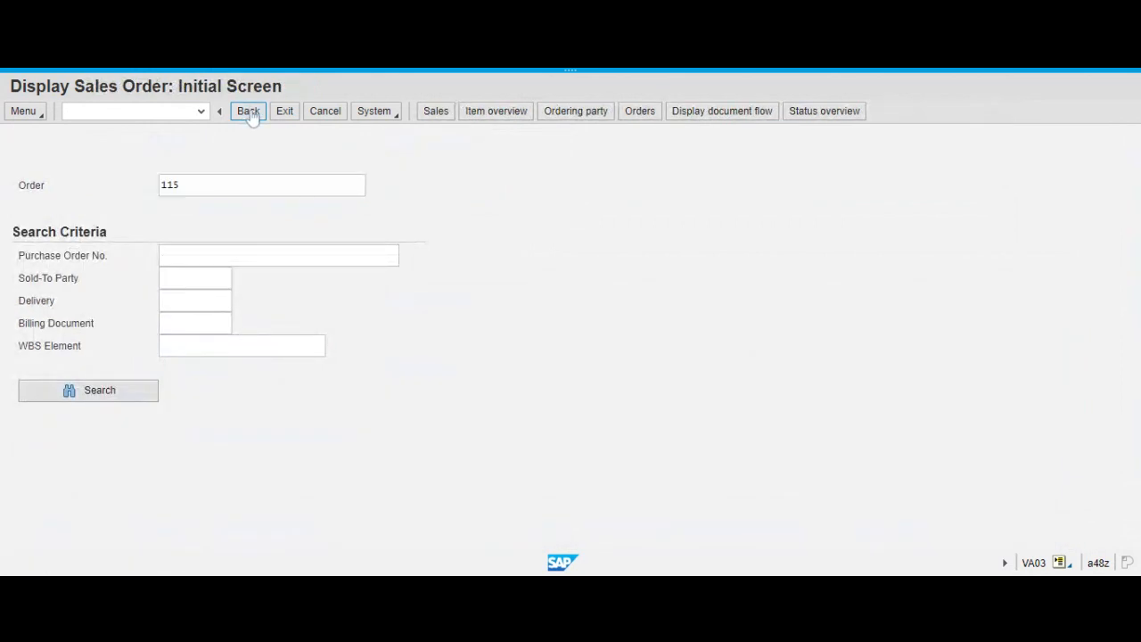
pyautogui.click(248, 112)
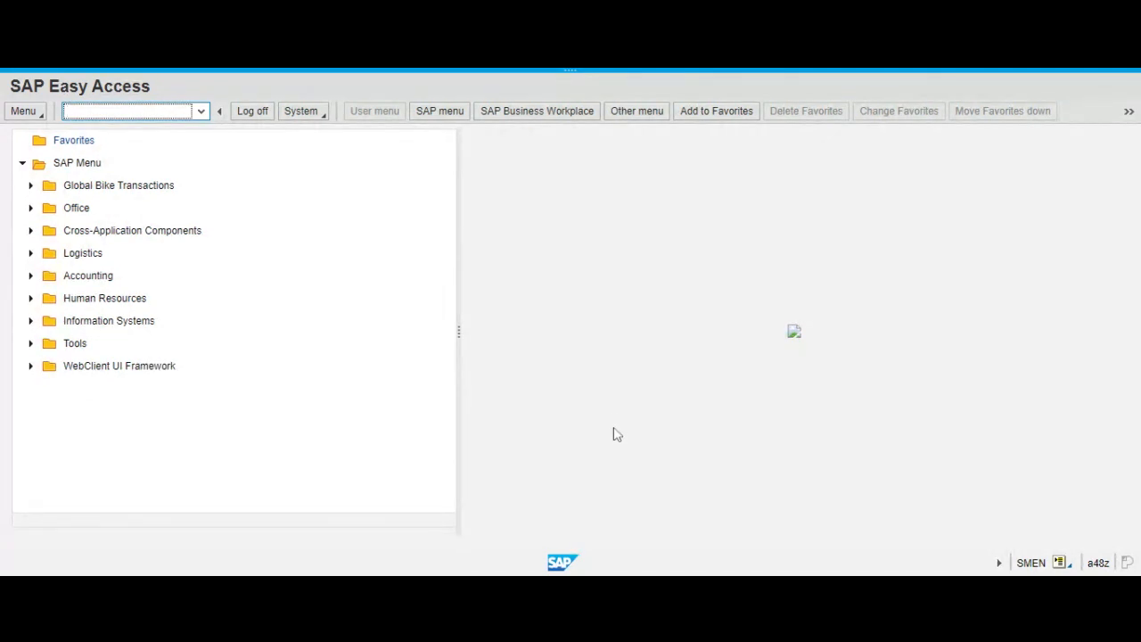
# Try to open transaction VLO1N.
pyautogui.write('vlo1n')
pyautogui.press('Return')
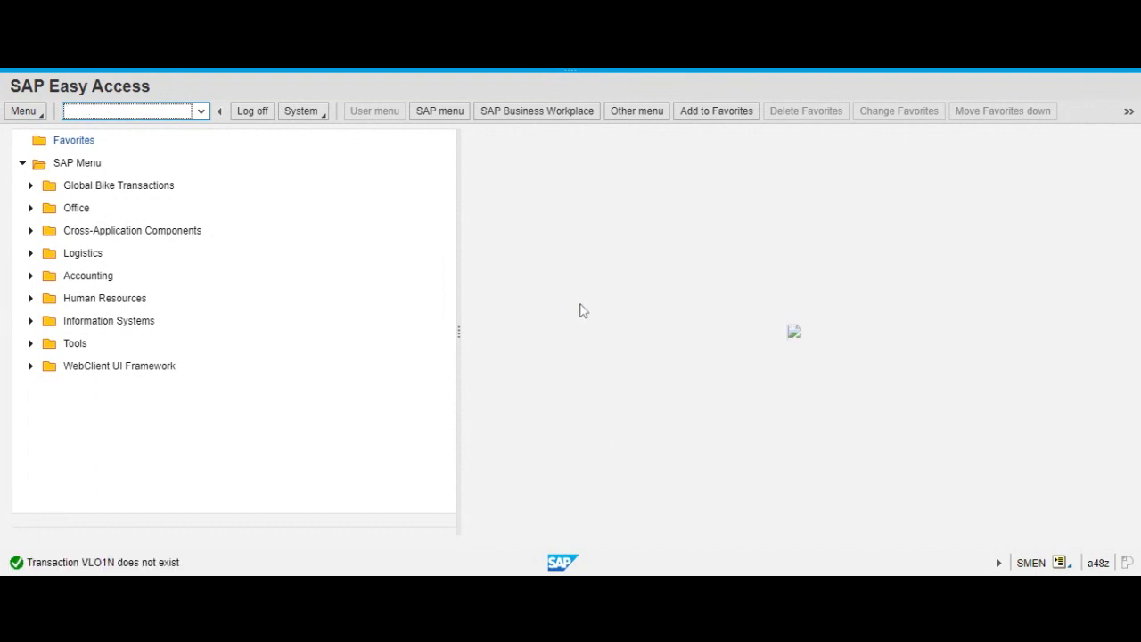
# Open transaction VL01N and choose Miami (MI00) as the shipping point for the outbound delivery.
pyautogui.write('vl01n')
pyautogui.press('Return')
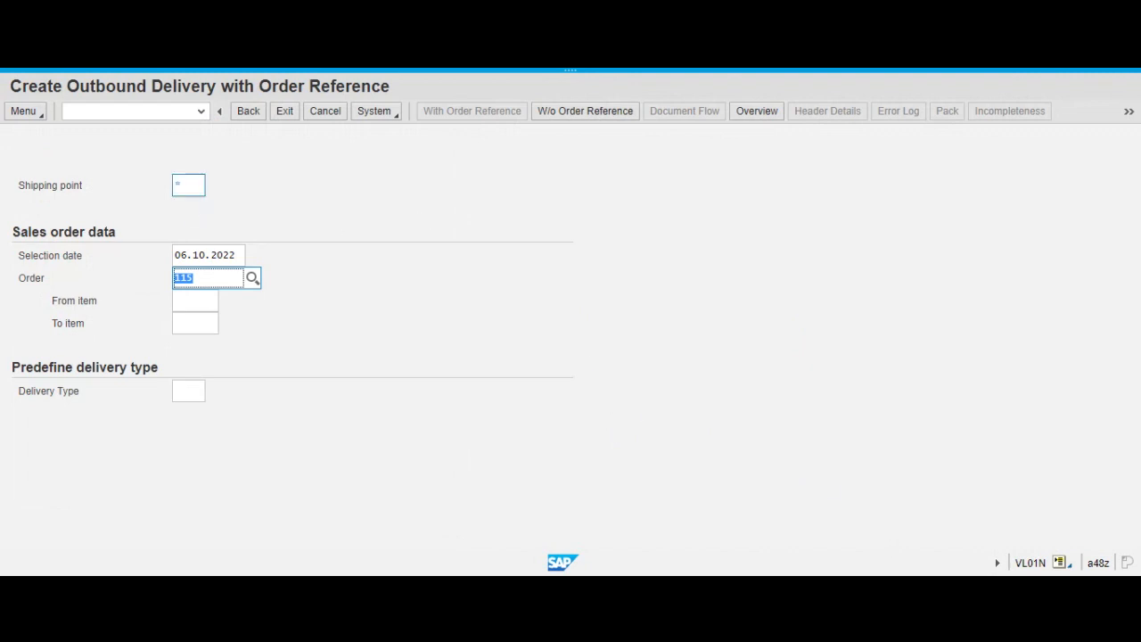
pyautogui.click(178, 185)
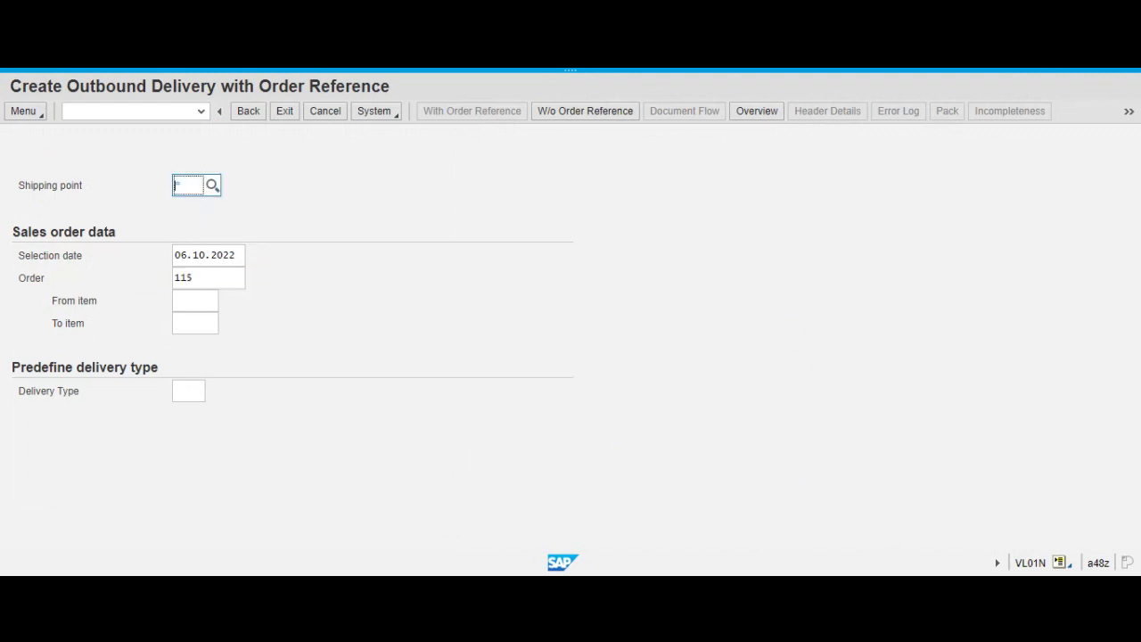
pyautogui.click(211, 185)
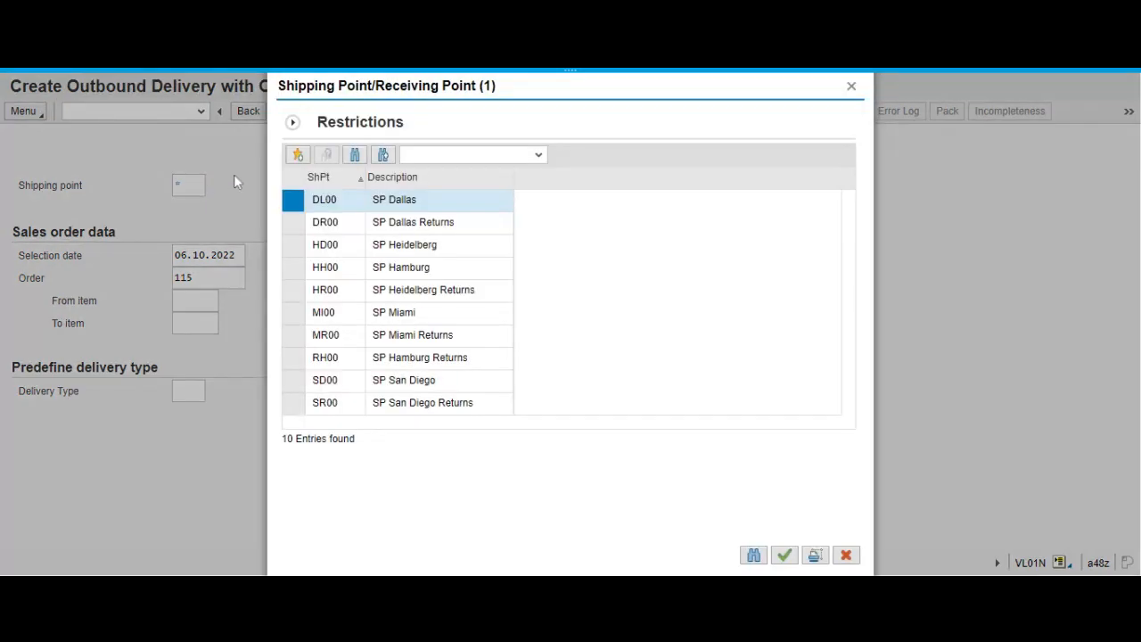
pyautogui.click(324, 314)
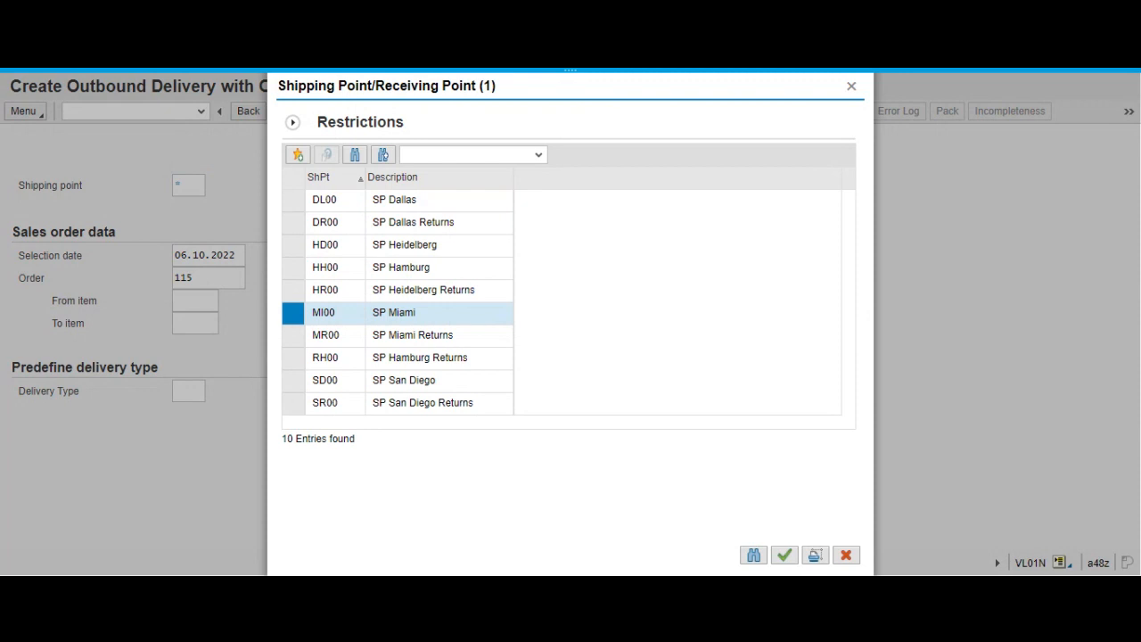
pyautogui.doubleClick(287, 312)
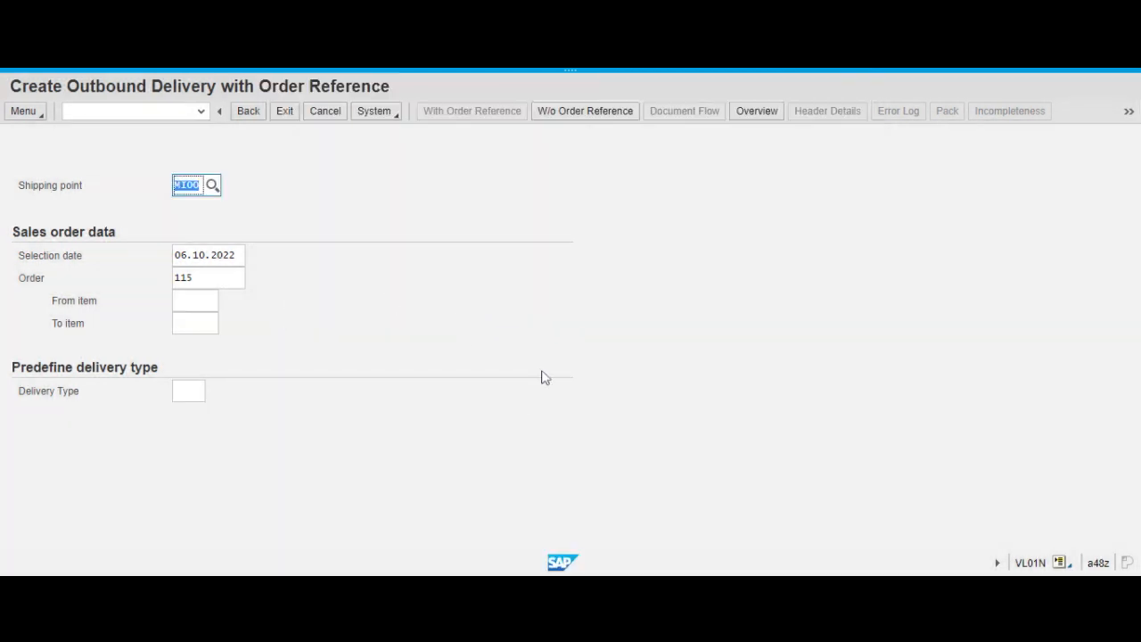
# Try to create the delivery for the preset order with selection date 29.10.2022, and check the log entry's long text.
pyautogui.press('Tab')
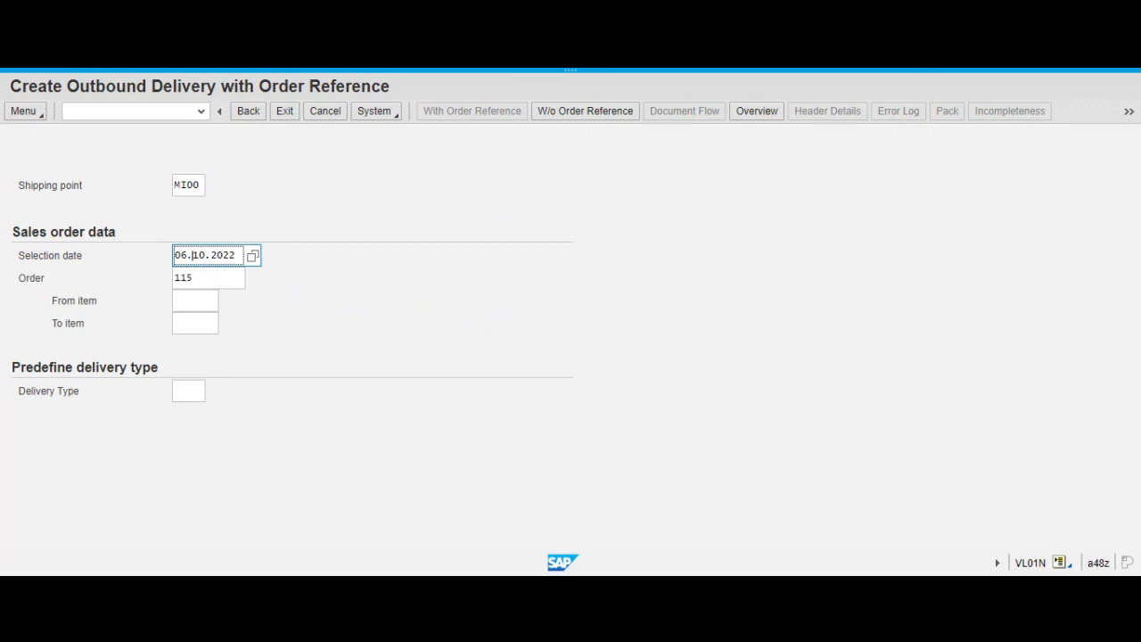
pyautogui.moveTo(186, 256); pyautogui.dragTo(169, 257)
pyautogui.write('29')
pyautogui.click(393, 284)
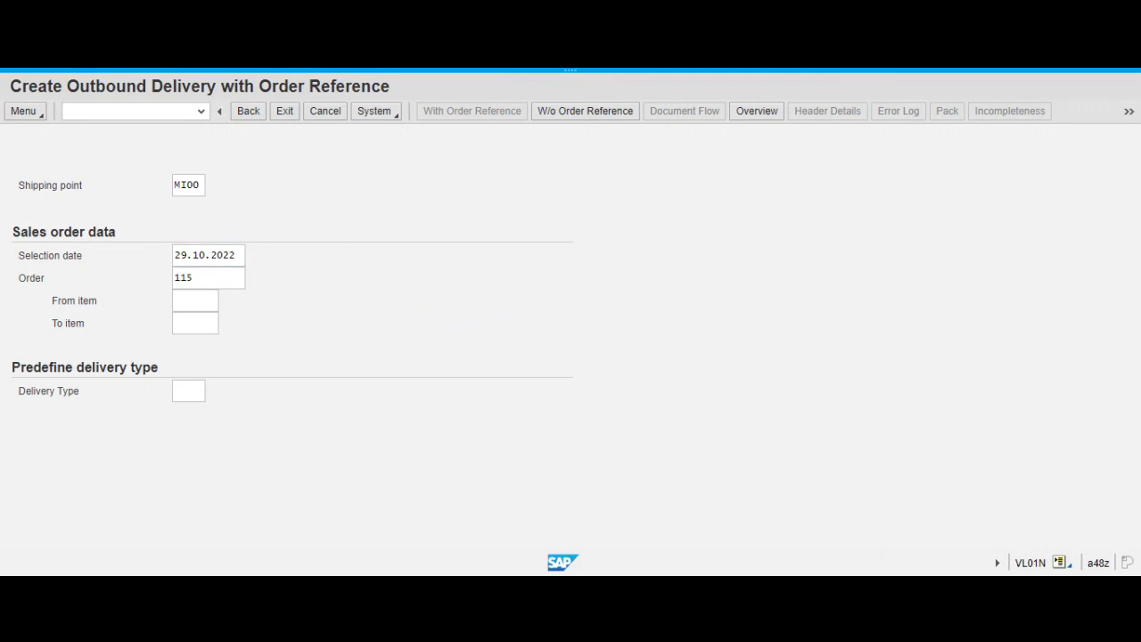
pyautogui.click(214, 255)
pyautogui.click(205, 256)
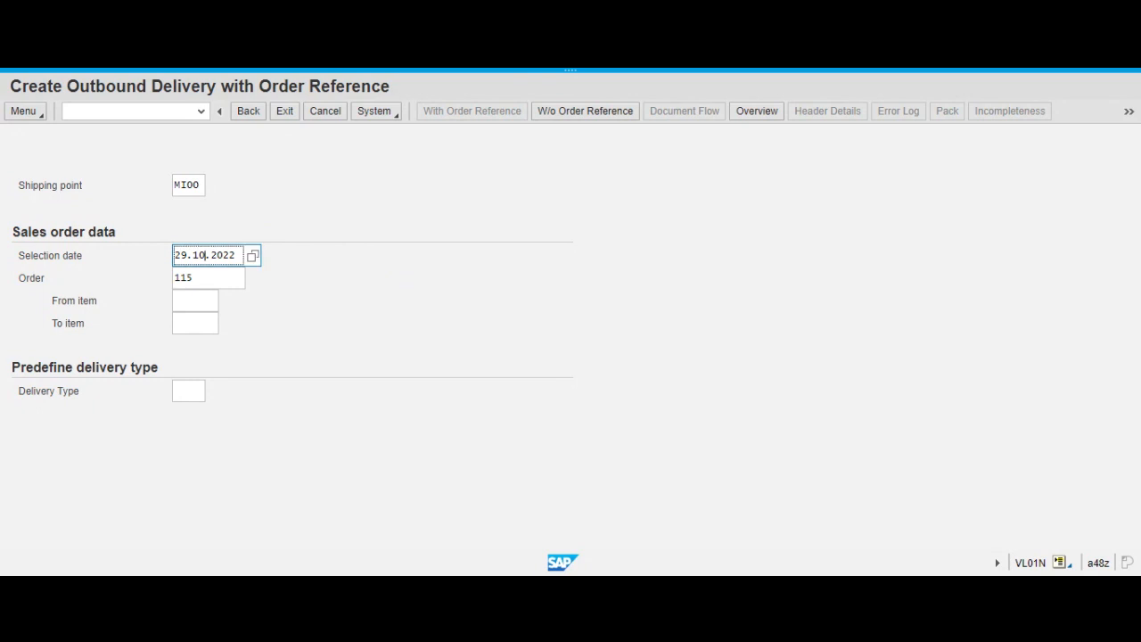
pyautogui.press('Return')
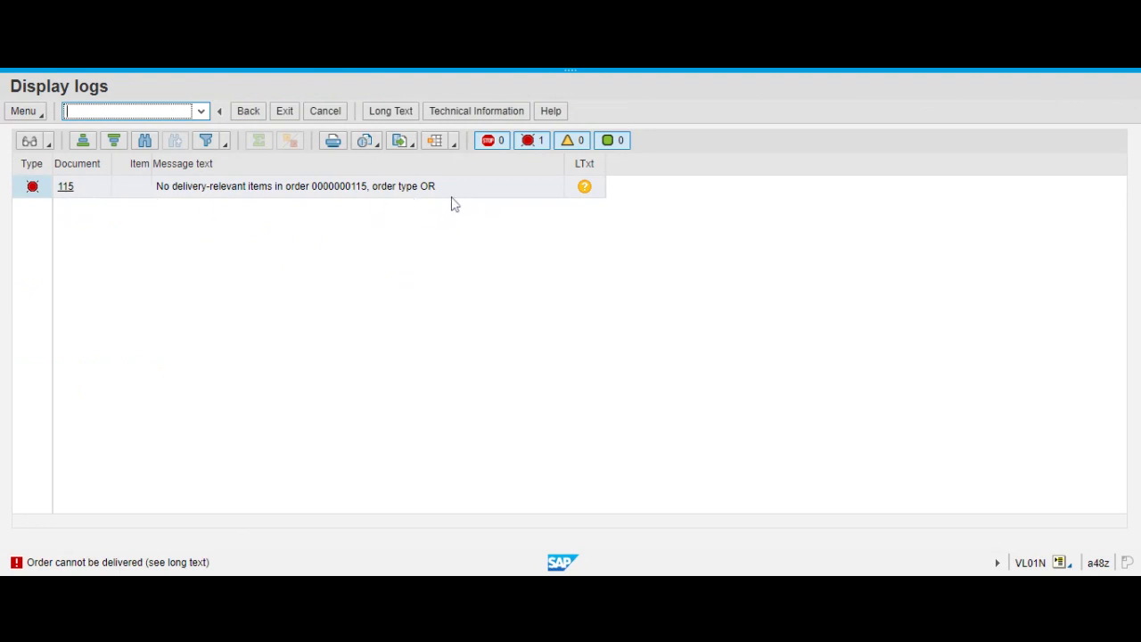
pyautogui.click(584, 187)
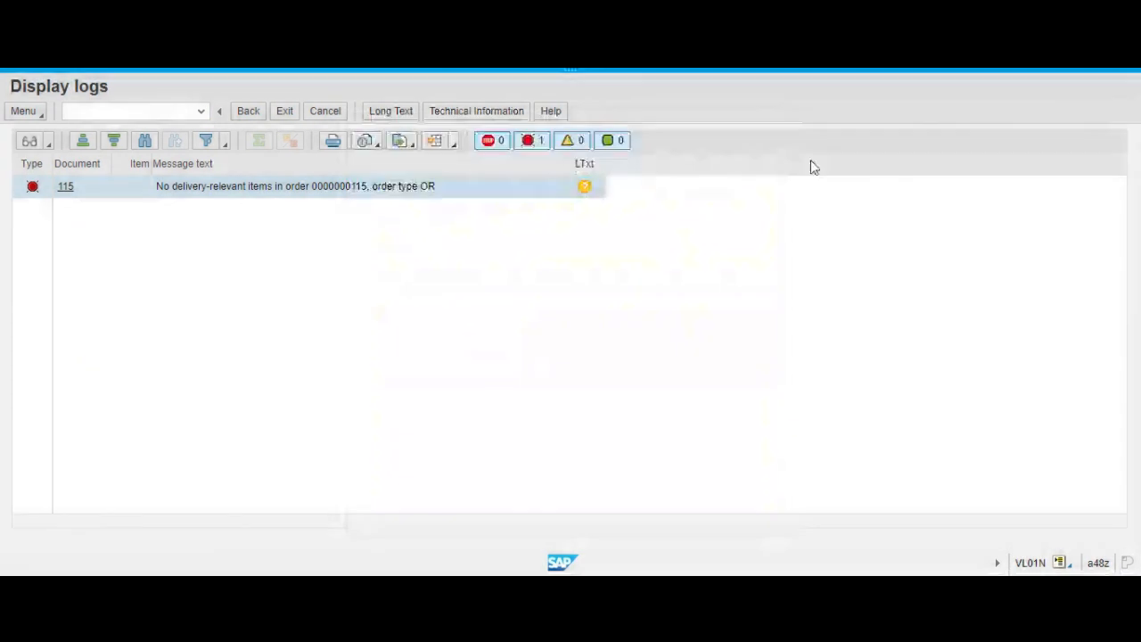
pyautogui.click(252, 116)
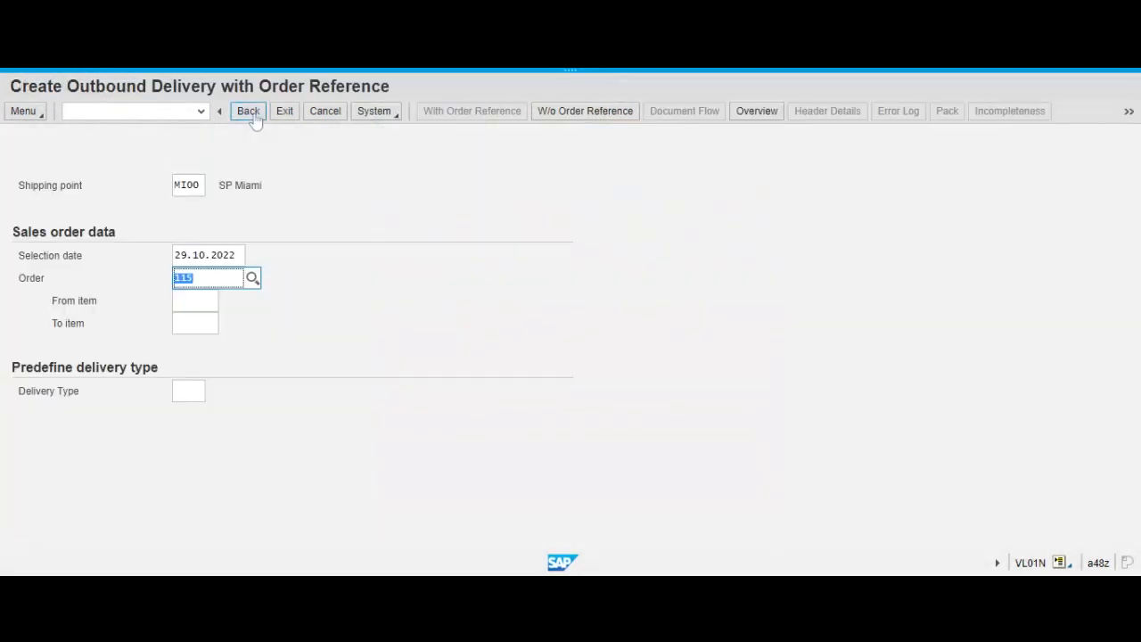
# Try to create the delivery for the same order with selection date 22.10.2022, and return from the log.
pyautogui.click(207, 278)
pyautogui.click(187, 255)
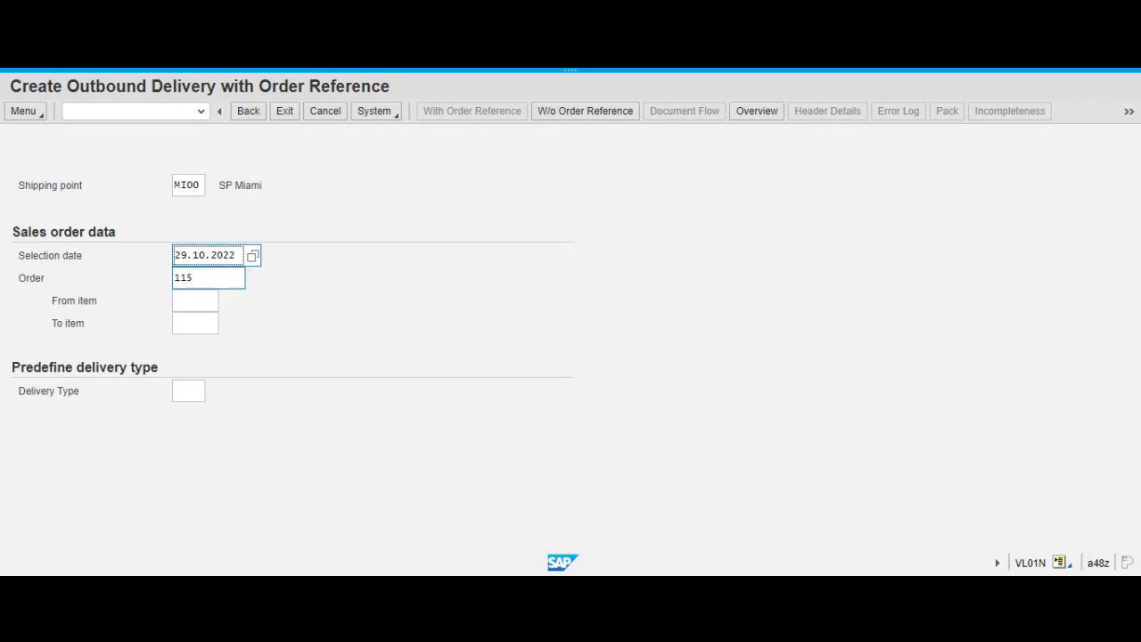
pyautogui.press('BackSpace')
pyautogui.write('2')
pyautogui.press('Return')
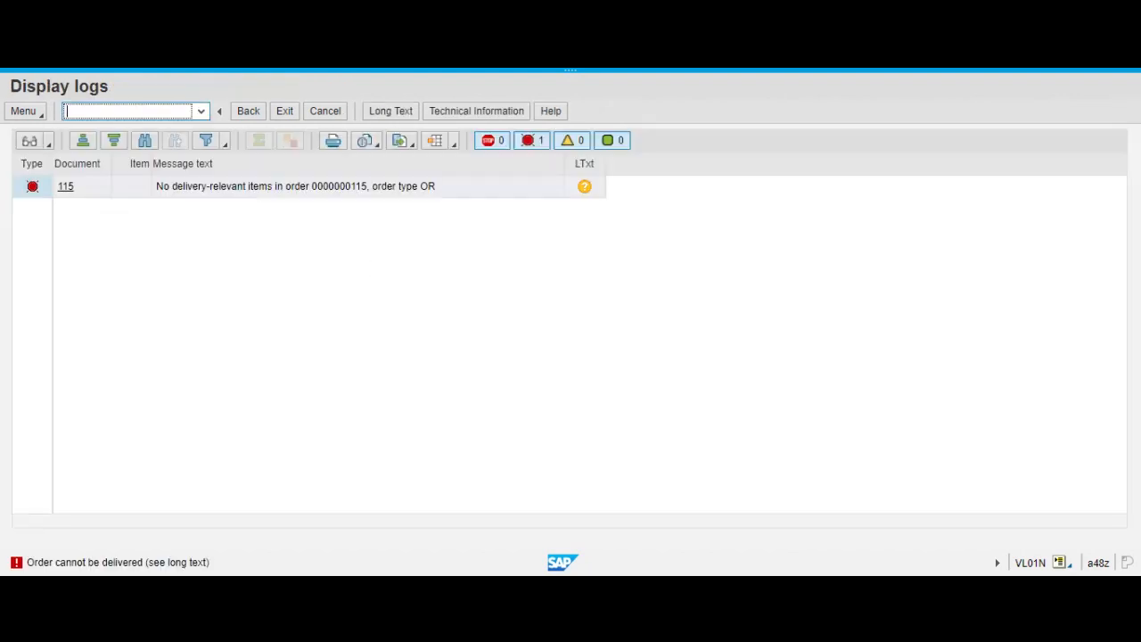
pyautogui.click(252, 113)
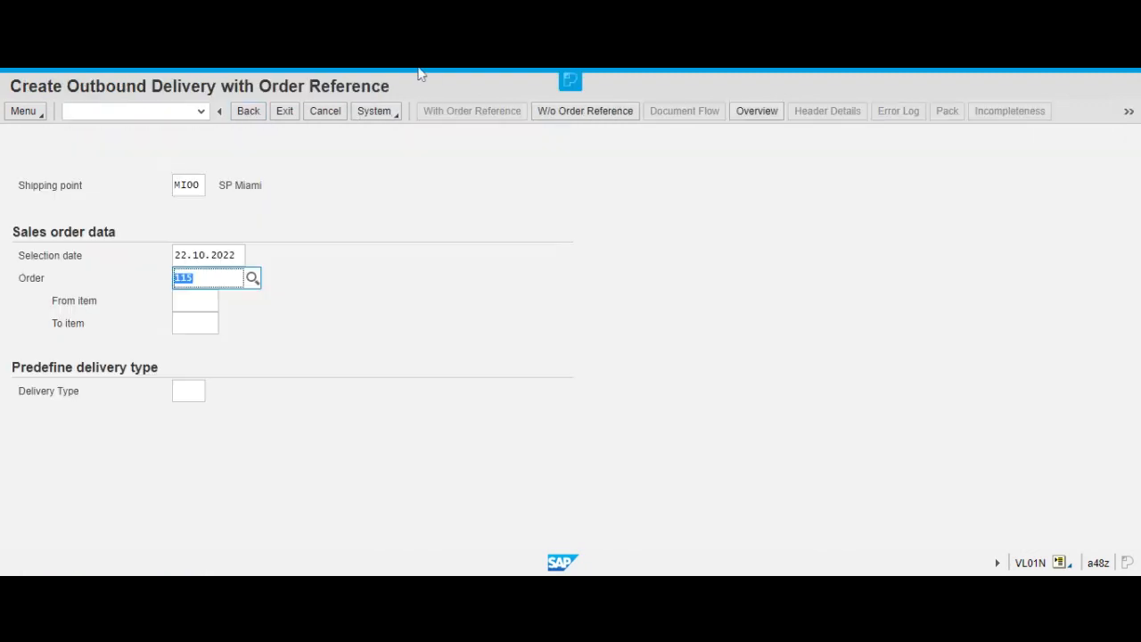
# Try to create the delivery with selection date 27.10.2022, and exit to the SAP Easy Access screen.
pyautogui.click(928, 69)
pyautogui.click(796, 296)
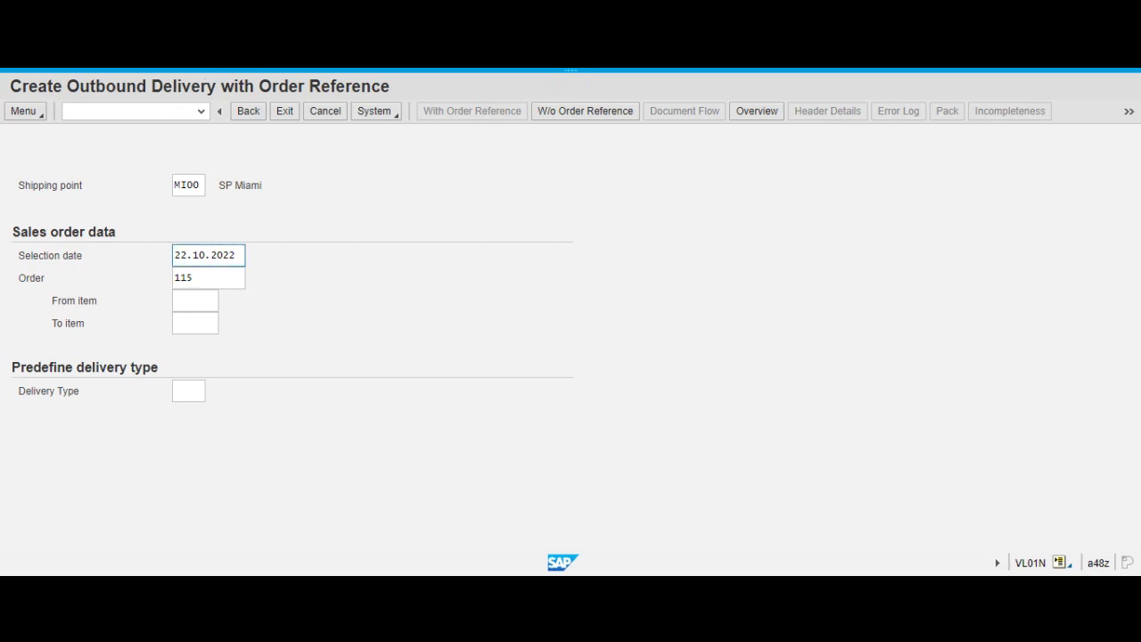
pyautogui.click(181, 256)
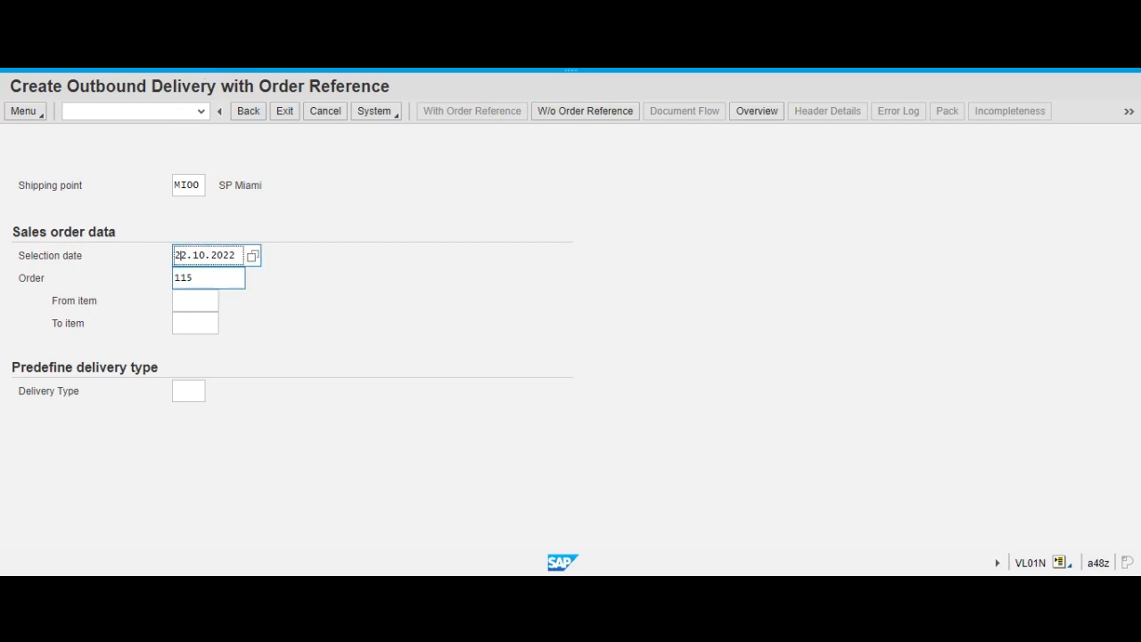
pyautogui.write('7')
pyautogui.press('Return')
pyautogui.press('Return')
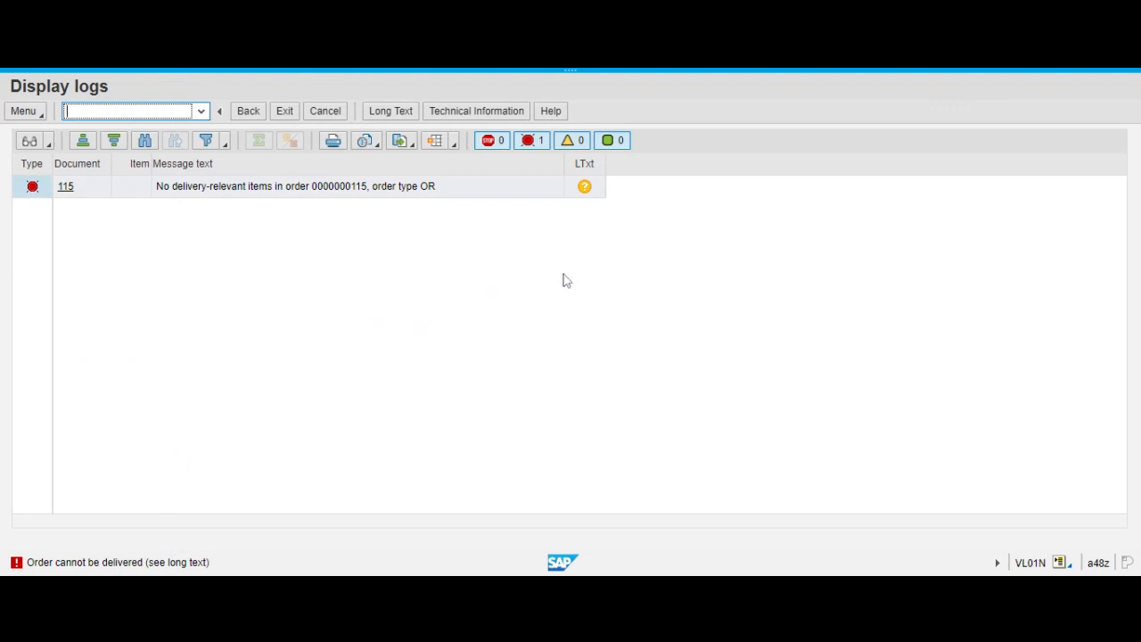
pyautogui.click(286, 112)
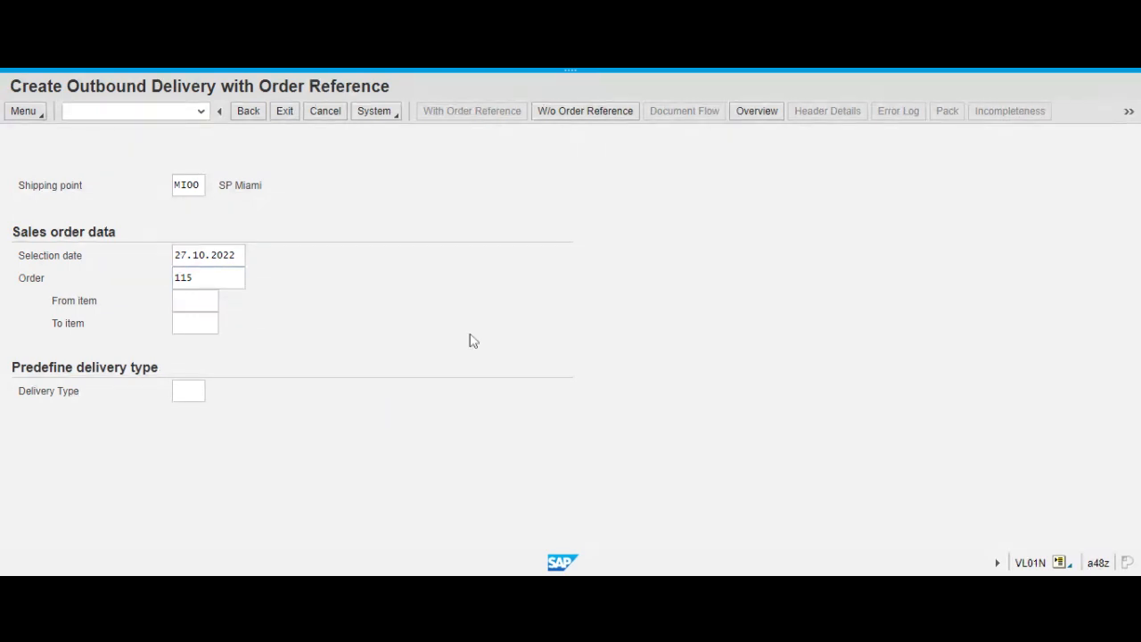
pyautogui.click(284, 114)
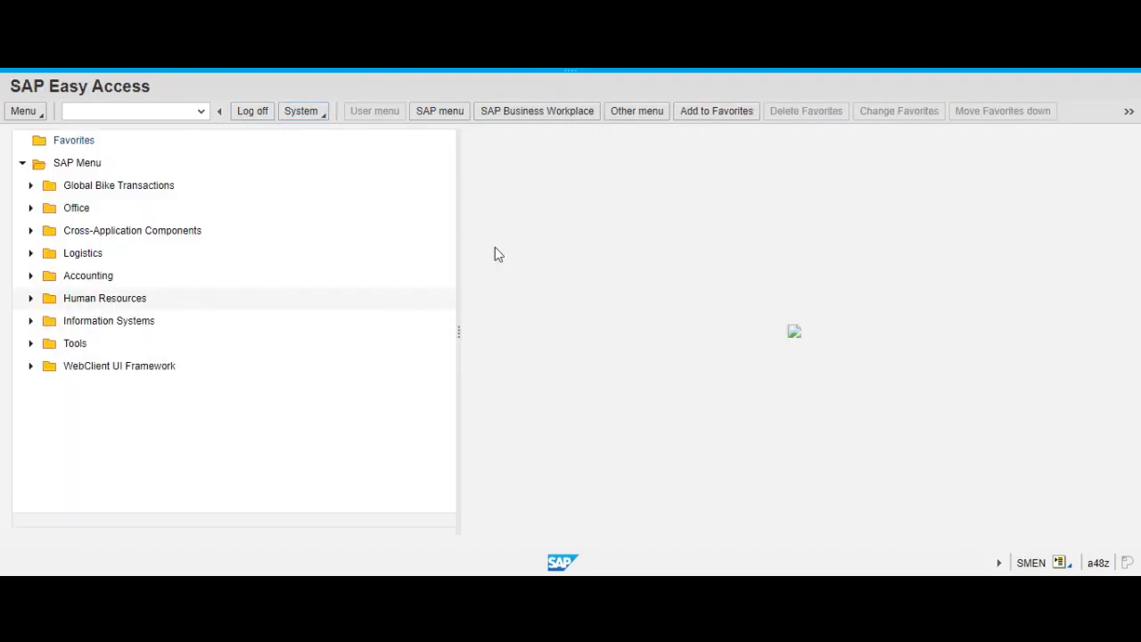
# Display the stock/requirements list of material DXTR1000 in plant MI00 with transaction MD04, and exit it after reading.
pyautogui.click(145, 111)
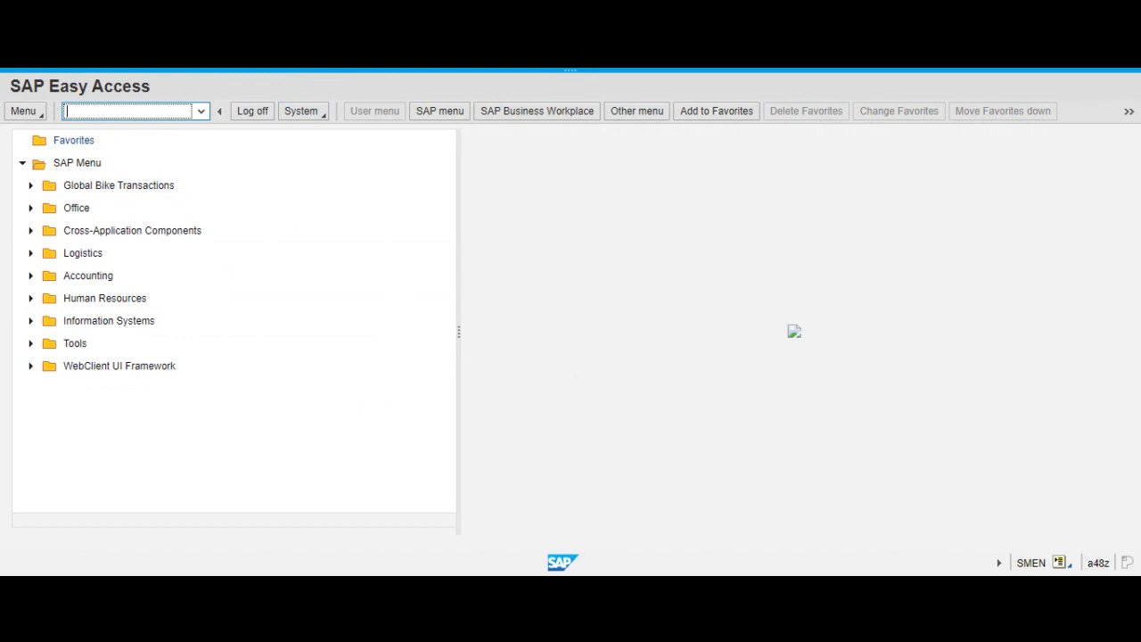
pyautogui.write('md04')
pyautogui.press('Return')
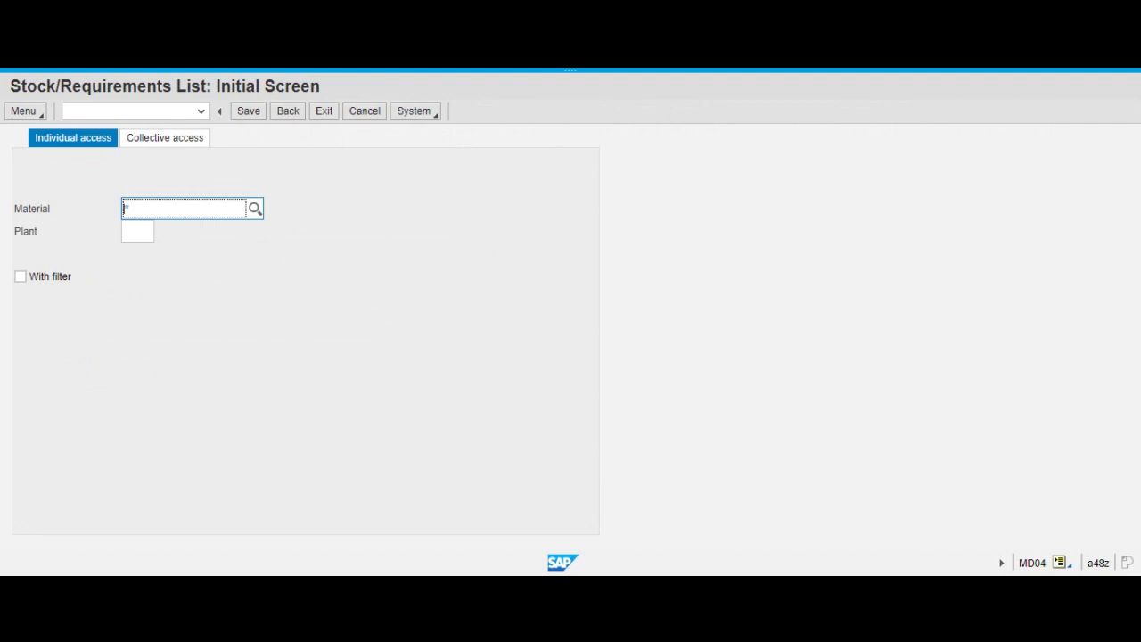
pyautogui.write('dxtr1')
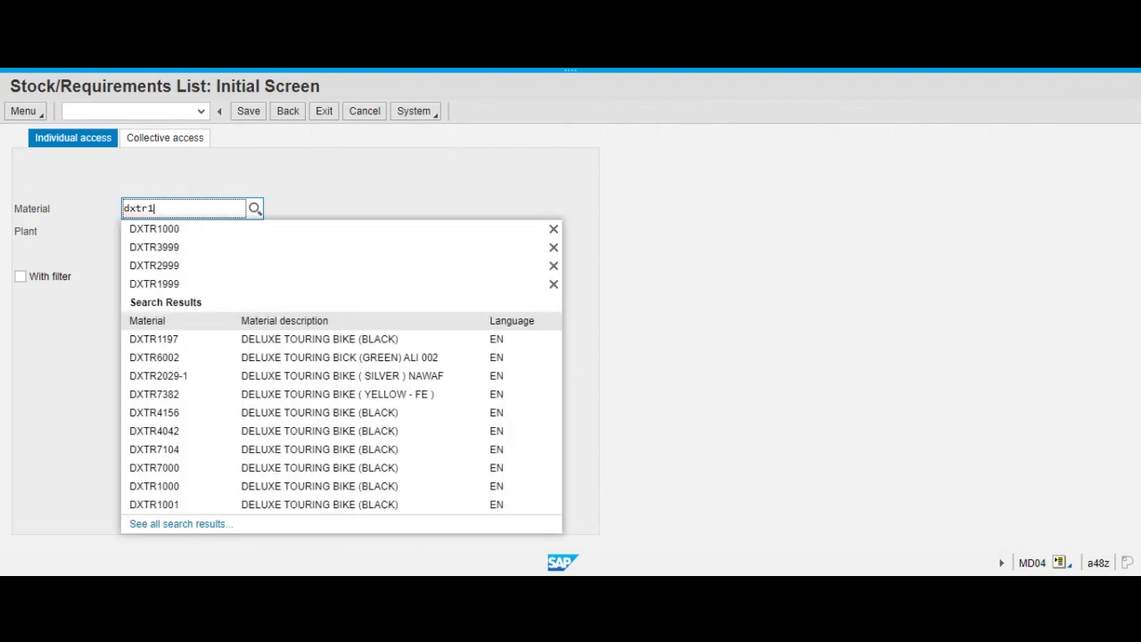
pyautogui.click(152, 231)
pyautogui.press('Tab')
pyautogui.write('m')
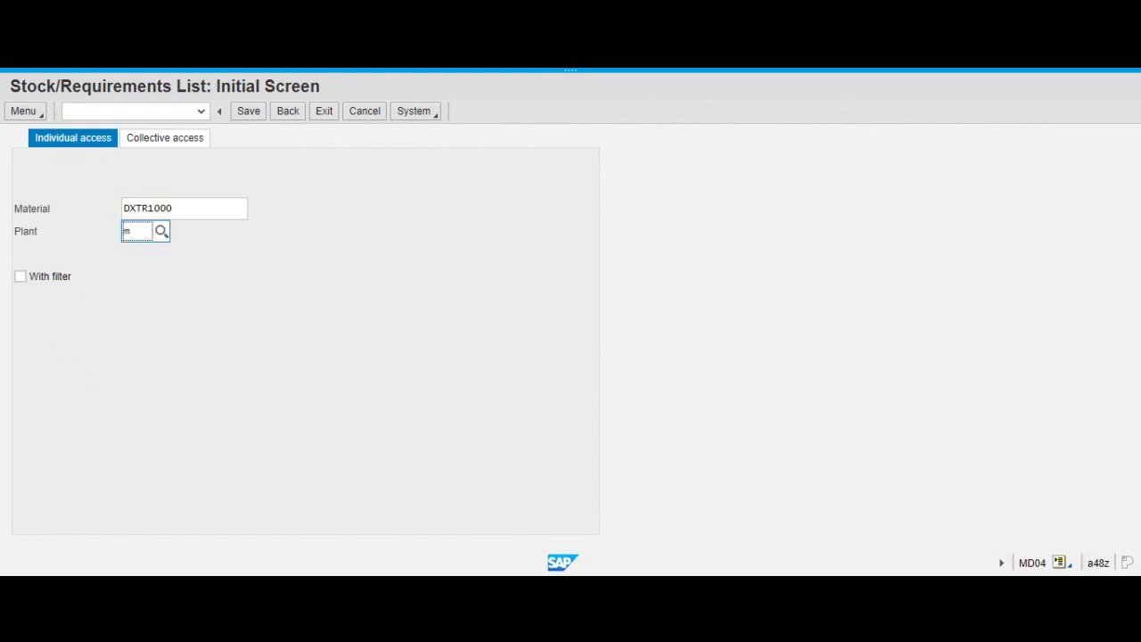
pyautogui.click(142, 309)
pyautogui.press('Return')
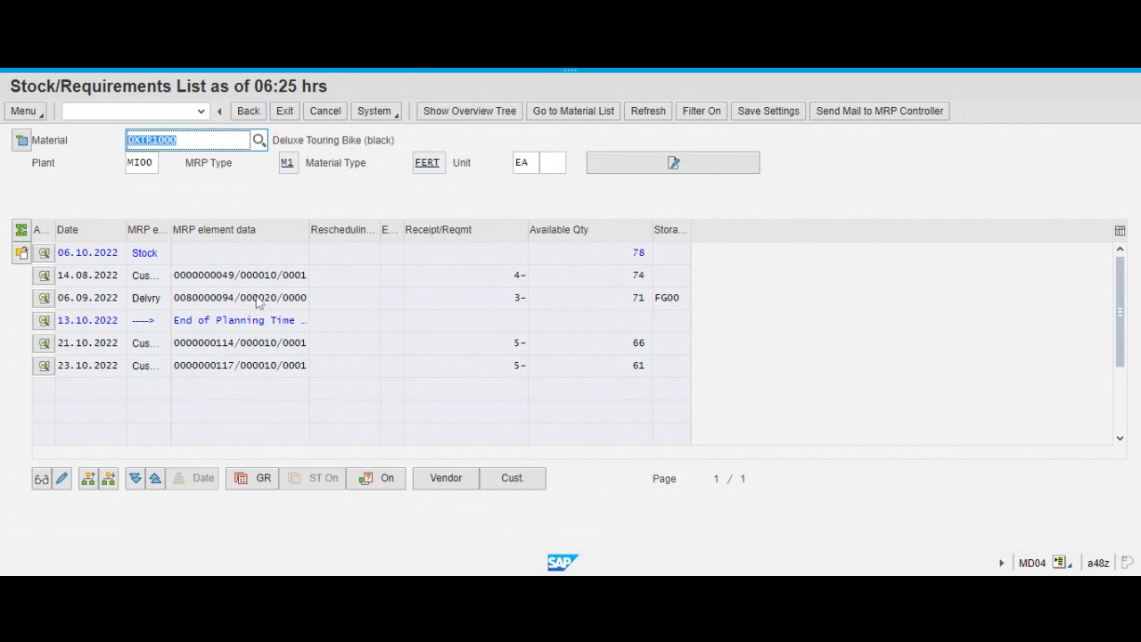
pyautogui.click(282, 113)
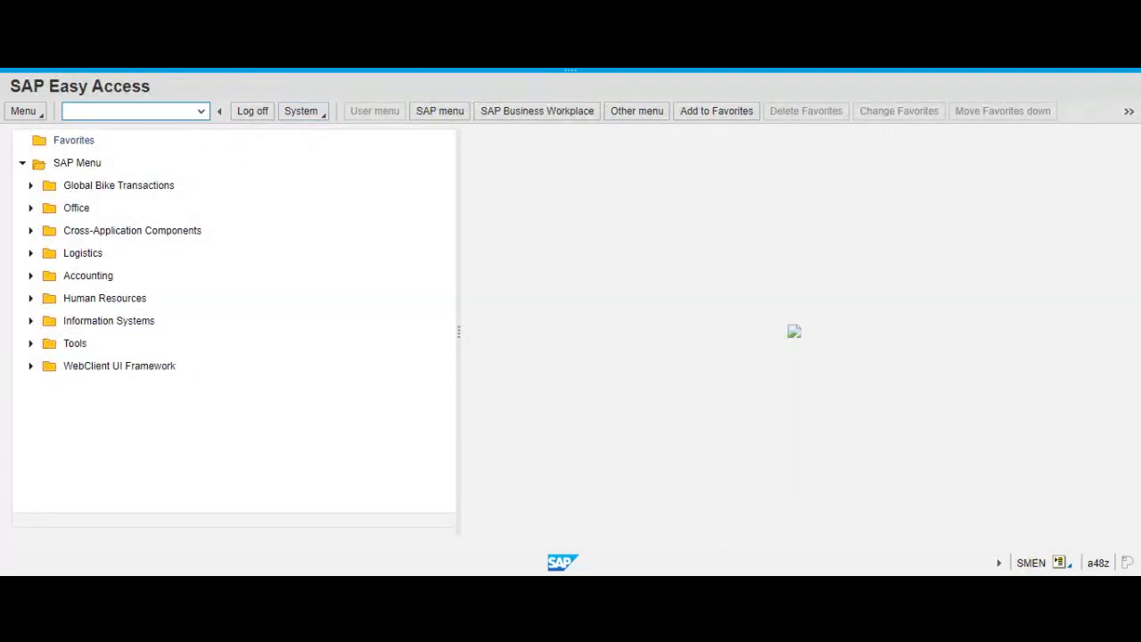
# Open transaction VA03 and display the customer order dated 21.10.2022 in the stock/requirements list by its order number.
pyautogui.write('va03')
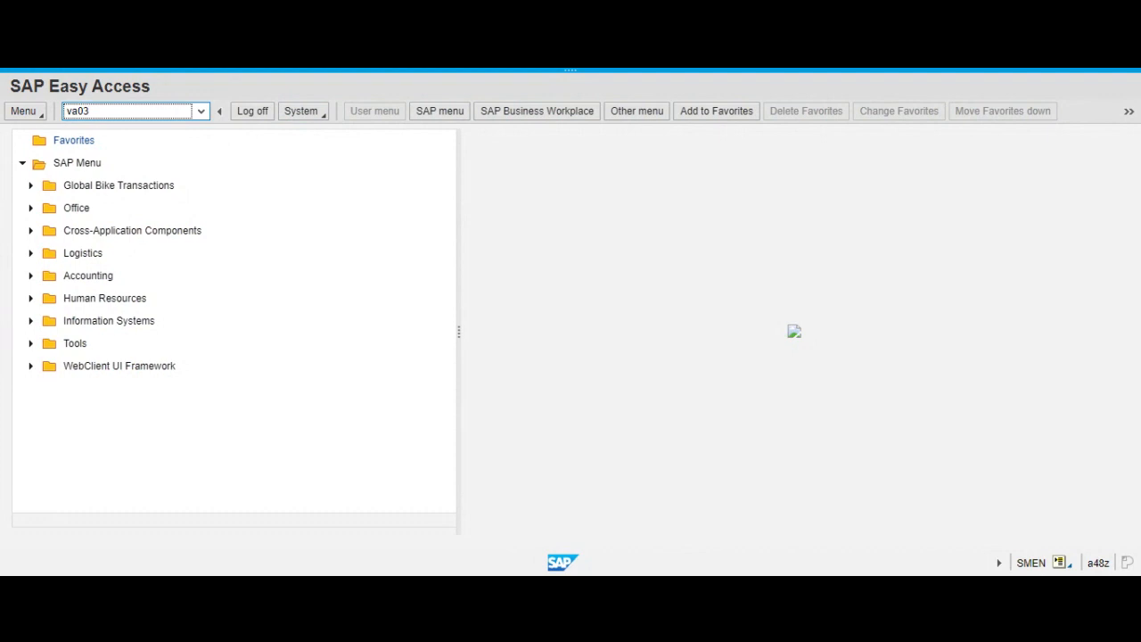
pyautogui.press('Return')
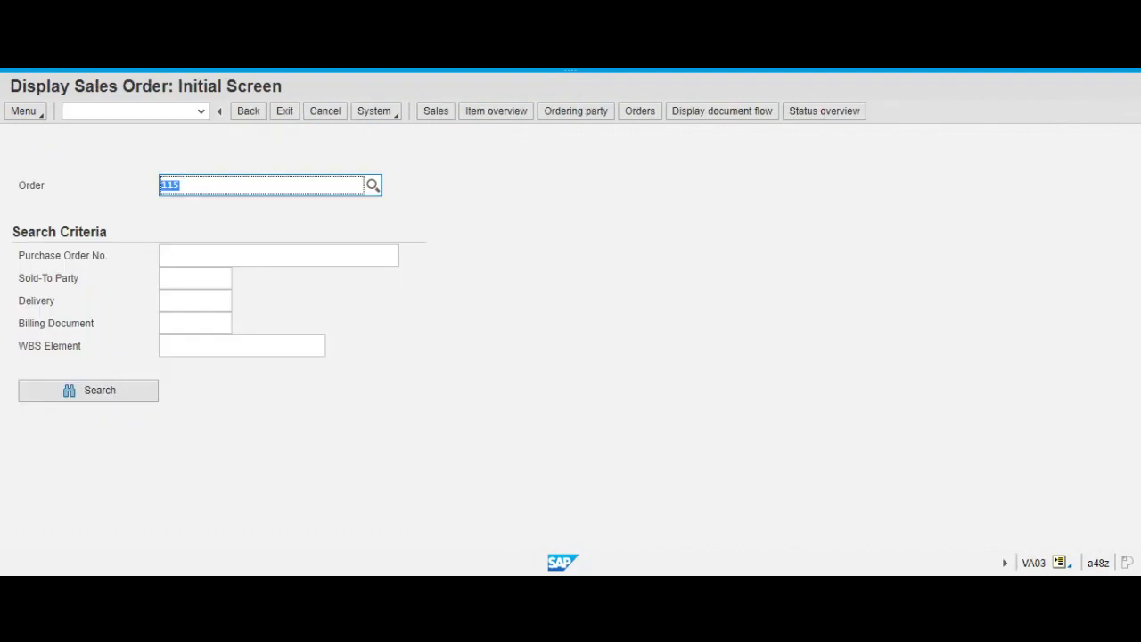
pyautogui.write('114')
pyautogui.press('Return')
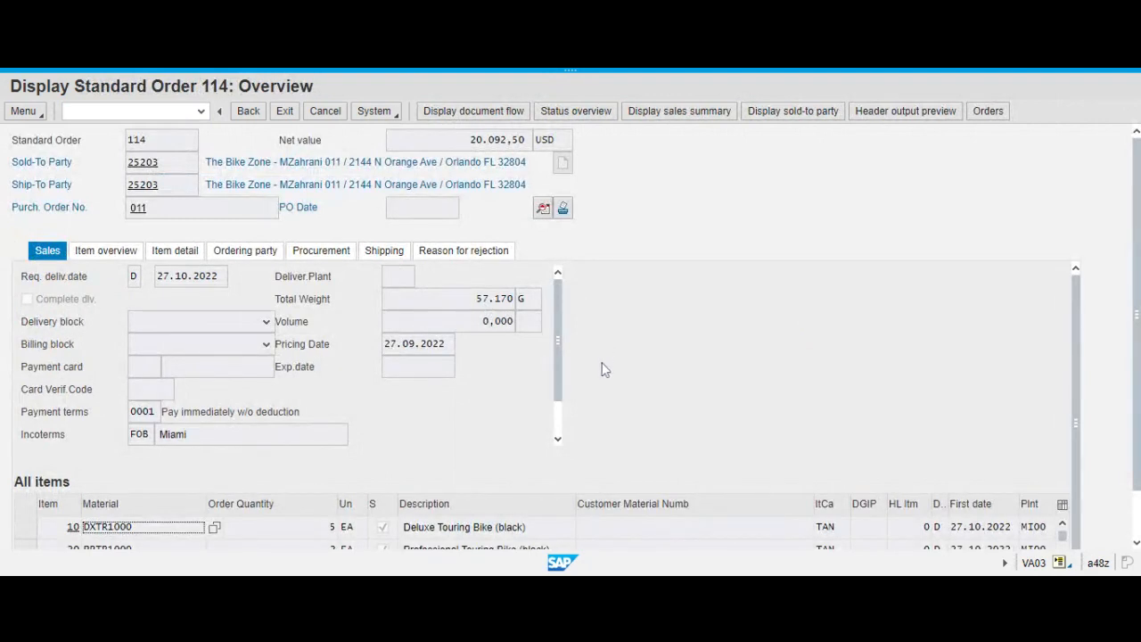
# Examine the order's requested delivery date, sales data, item materials and quantities.
pyautogui.scroll(-3, 604, 367)
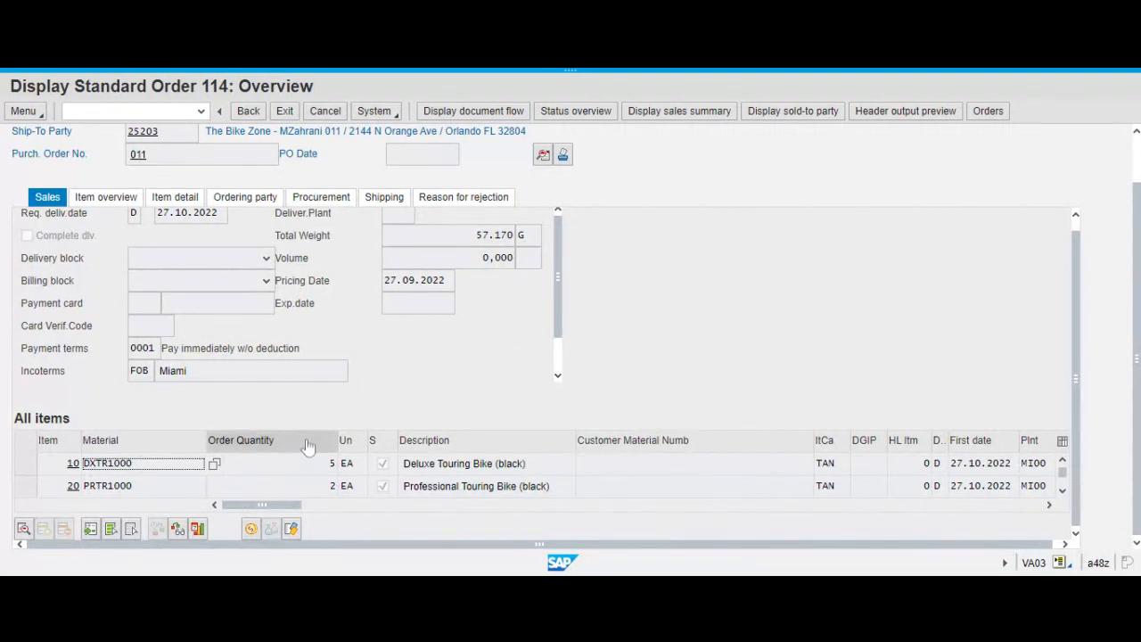
pyautogui.scroll(1, 335, 414)
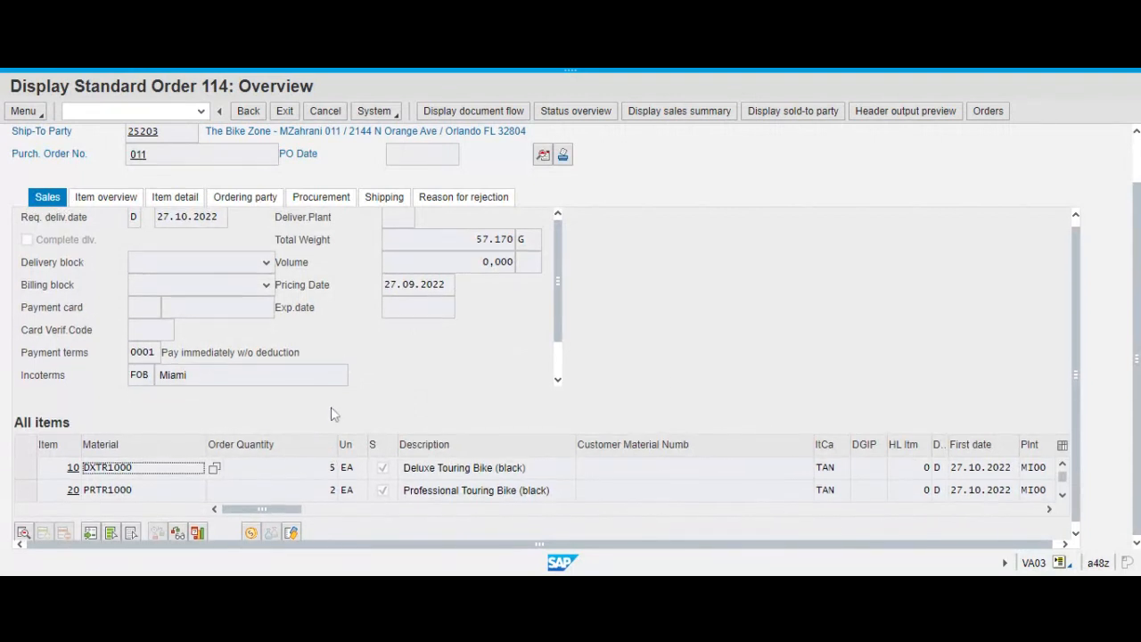
pyautogui.scroll(2, 587, 338)
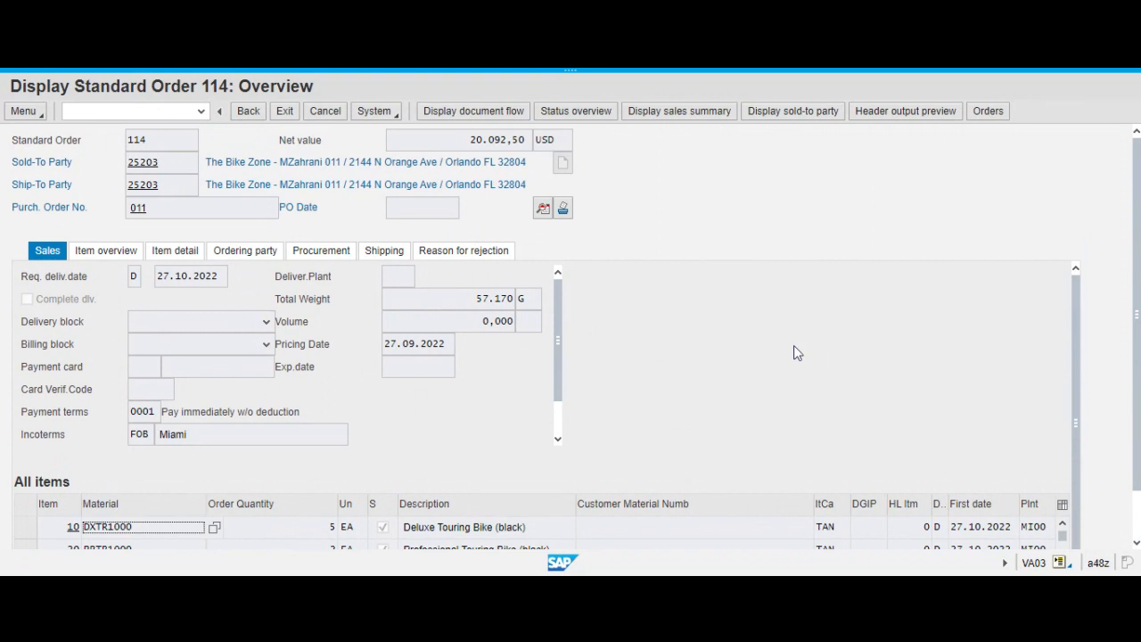
pyautogui.scroll(-1, 792, 351)
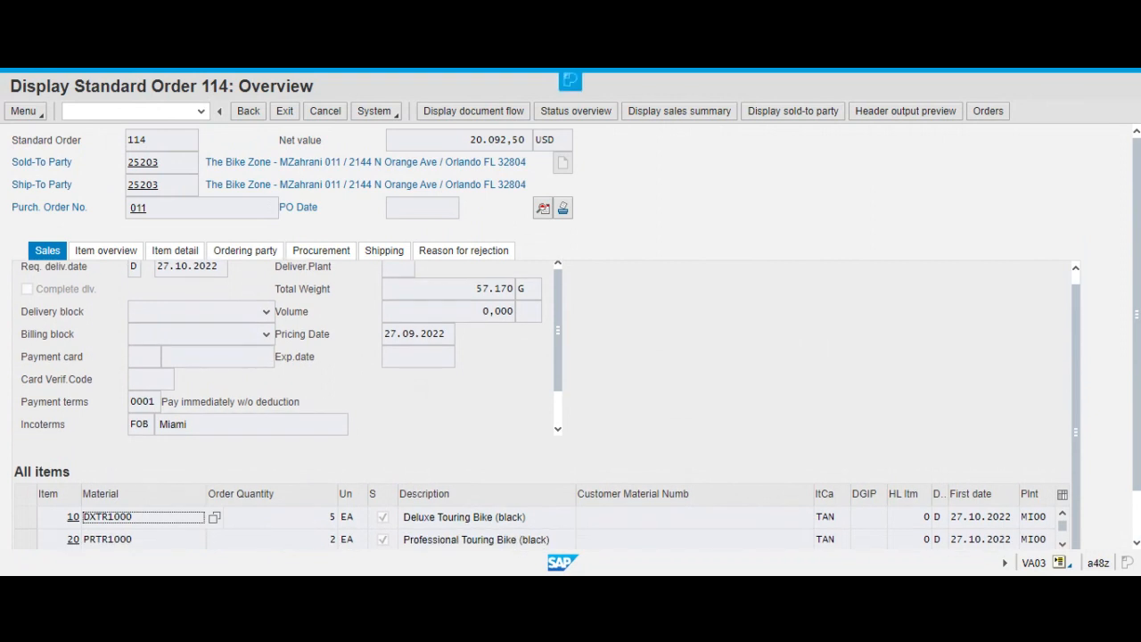
pyautogui.scroll(-1, 204, 436)
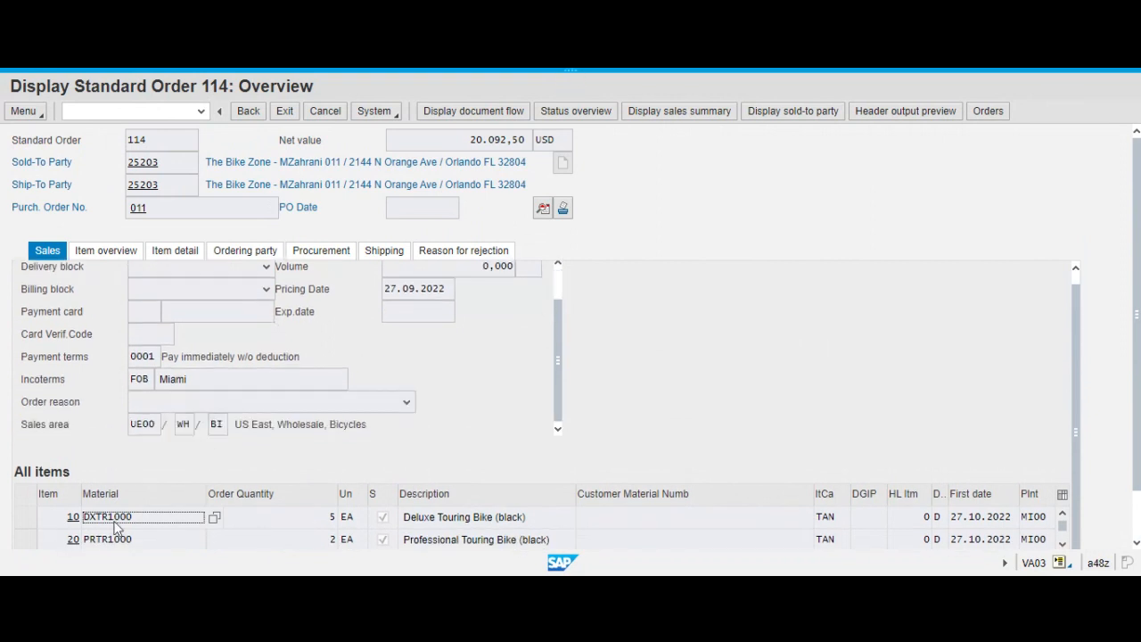
pyautogui.scroll(2, 486, 445)
pyautogui.scroll(1, 454, 434)
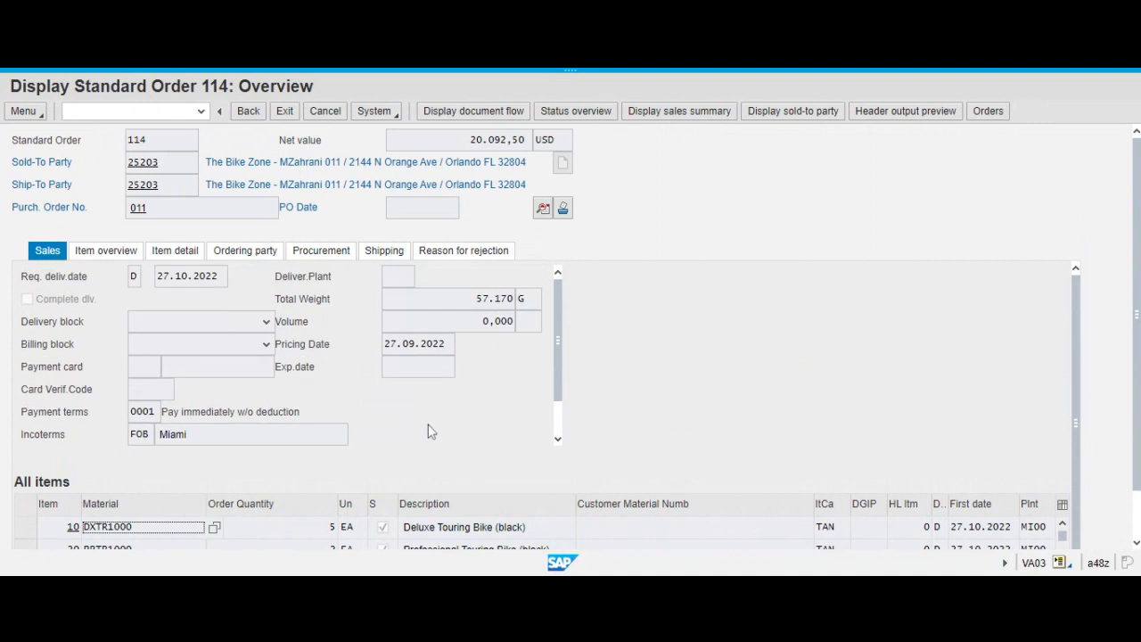
pyautogui.scroll(-2, 428, 431)
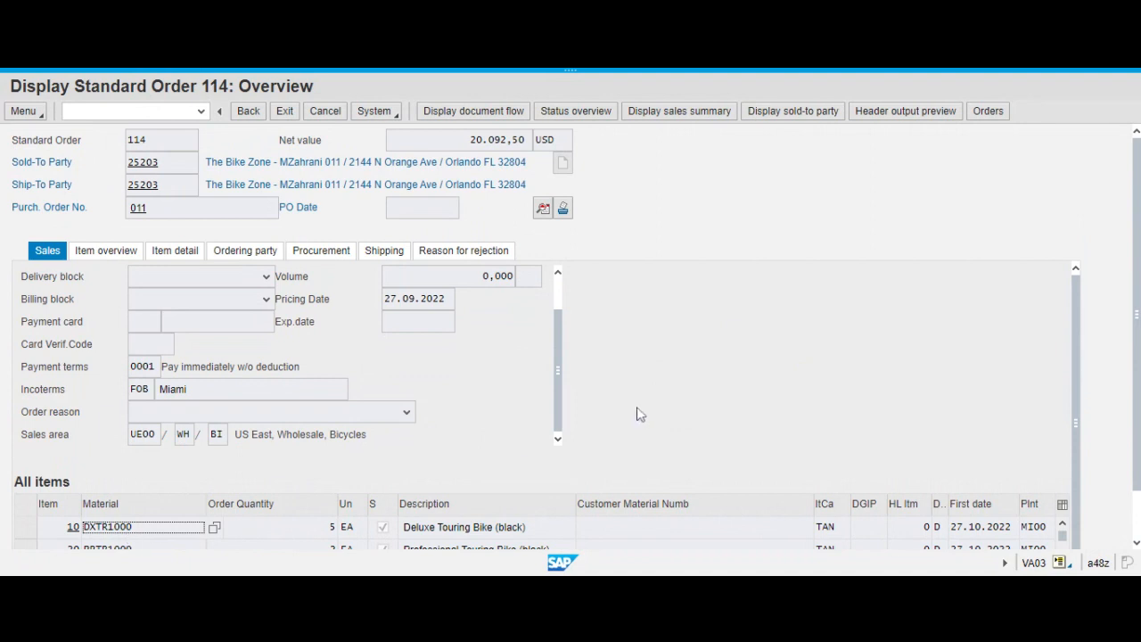
# Review the order's delivery and billing blocks, total weight, pricing date, payment terms and item lines.
pyautogui.scroll(1, 190, 316)
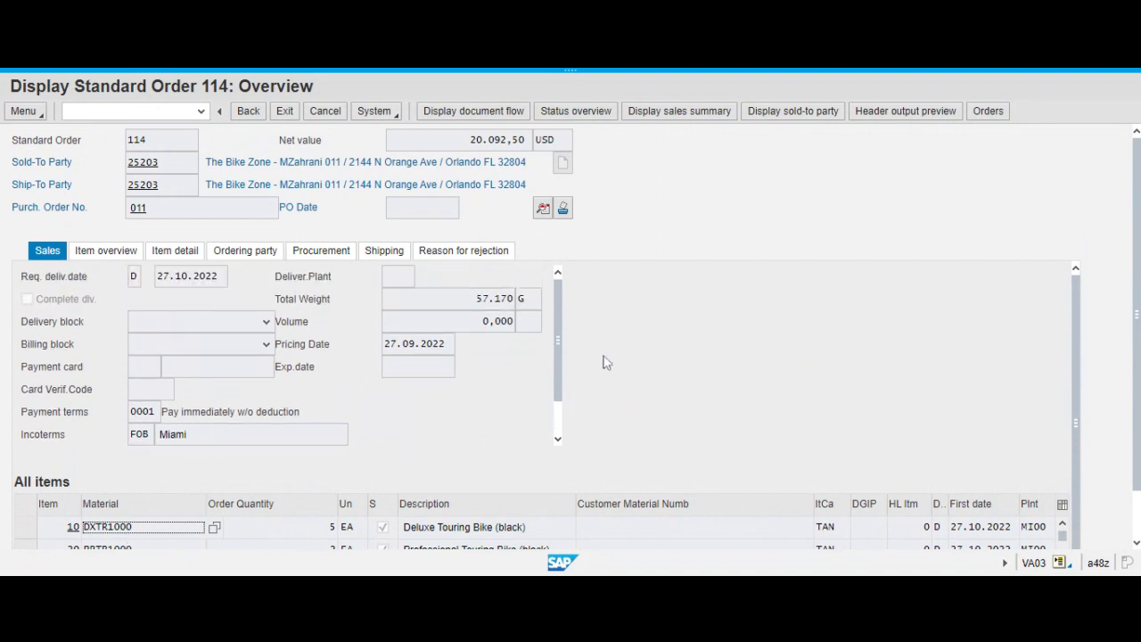
pyautogui.scroll(-2, 624, 351)
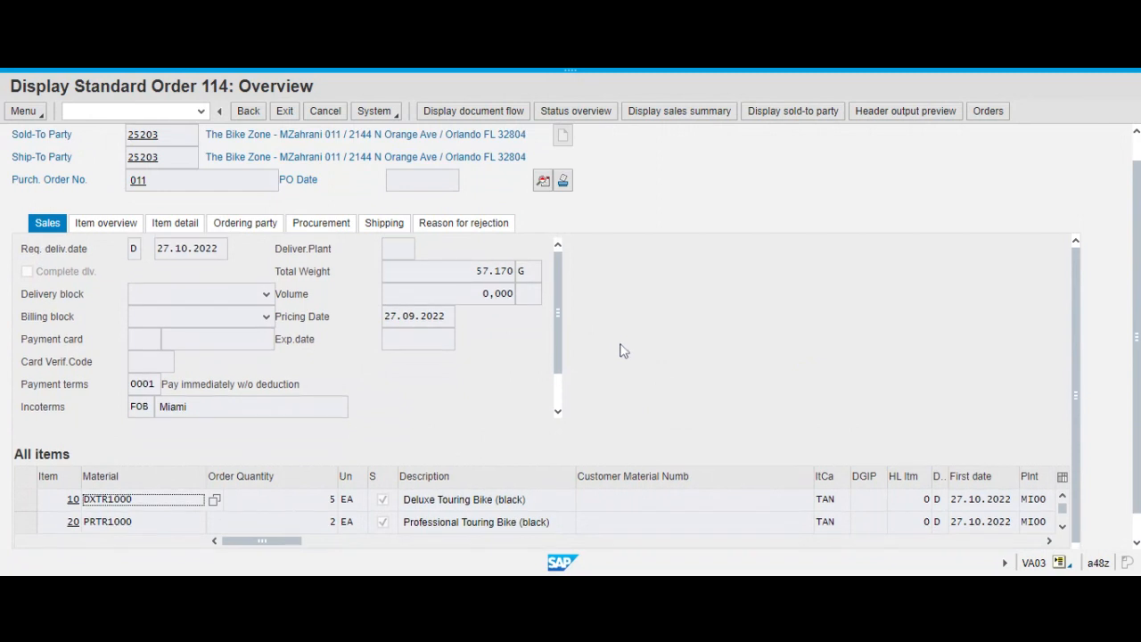
pyautogui.scroll(1, 622, 350)
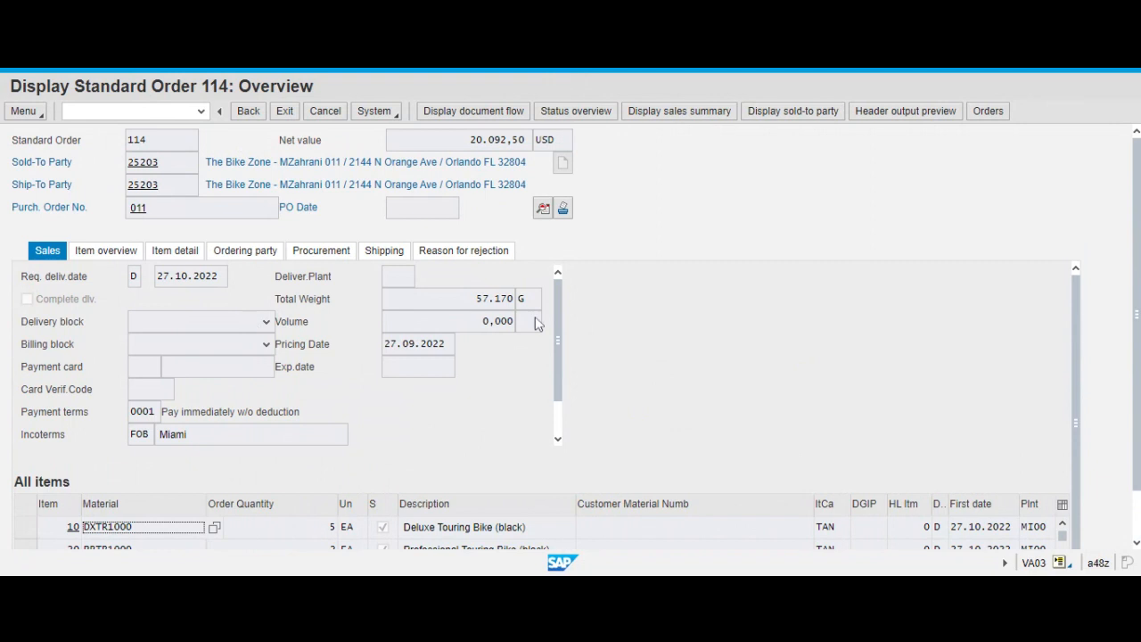
pyautogui.scroll(-1, 579, 312)
pyautogui.scroll(-2, 374, 406)
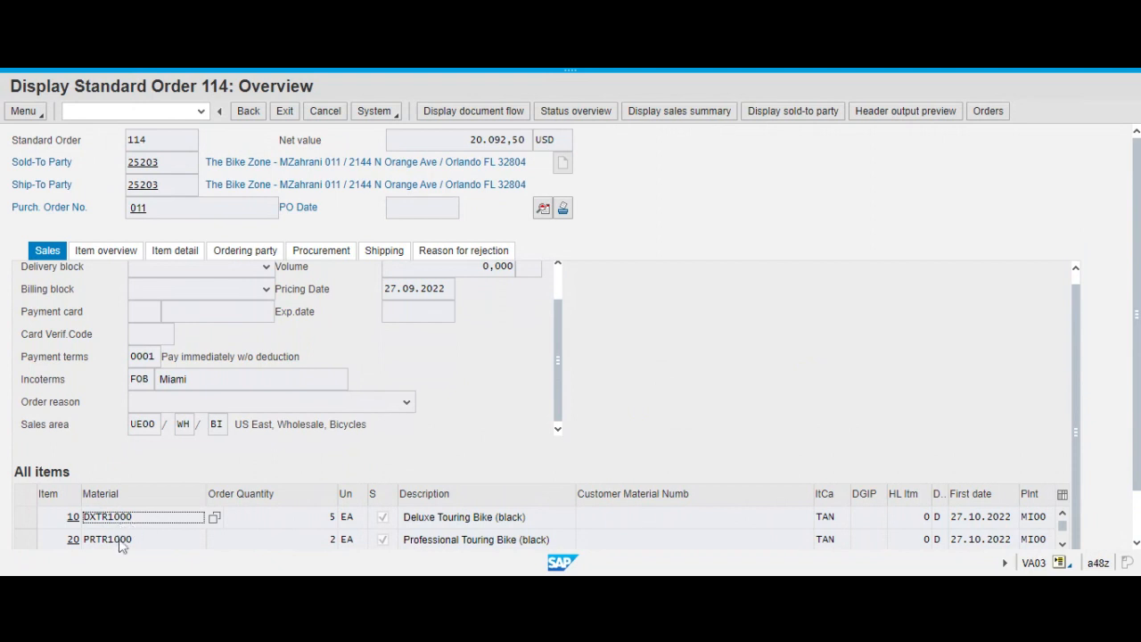
# Display the document flow of order item DXTR1000, and return to the SAP Easy Access screen after reading.
pyautogui.click(119, 539)
pyautogui.click(120, 519)
pyautogui.click(504, 114)
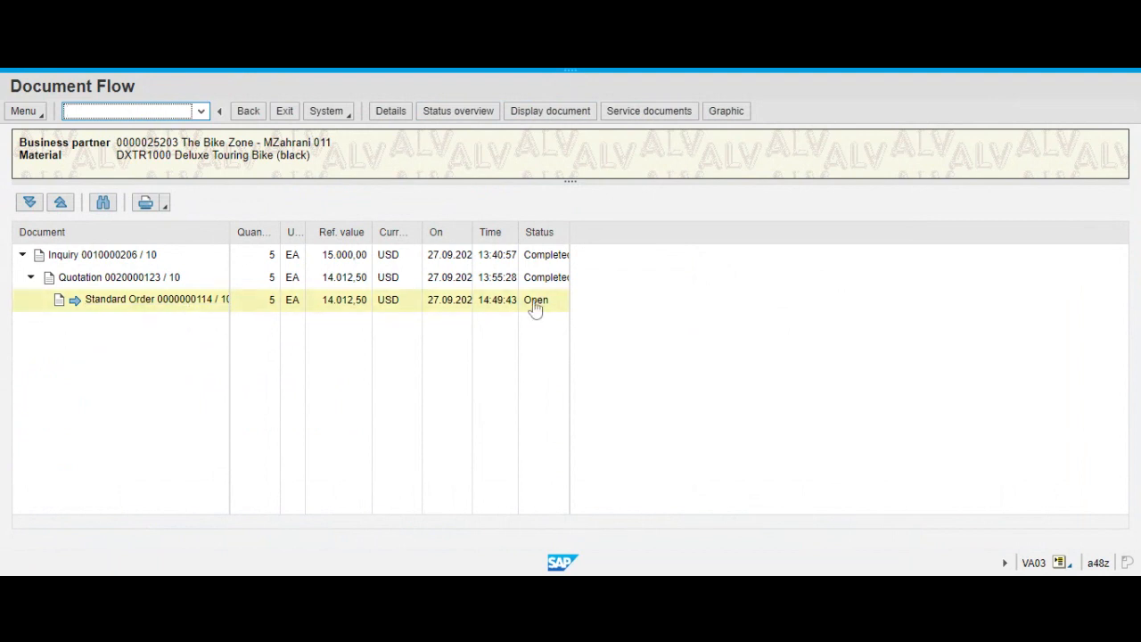
pyautogui.click(242, 117)
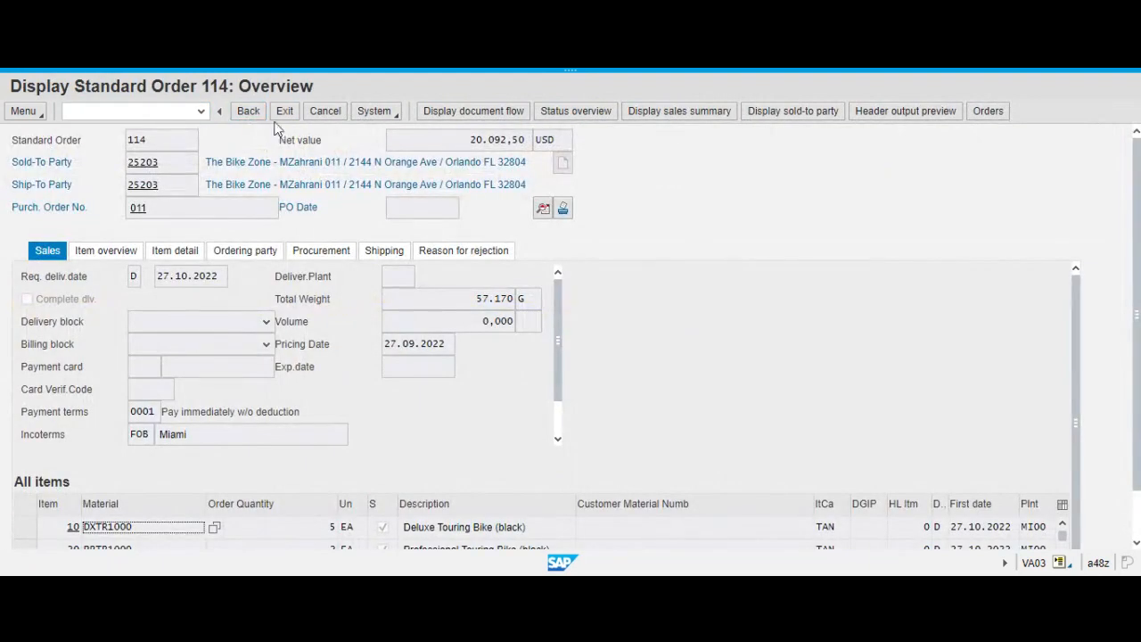
pyautogui.click(242, 114)
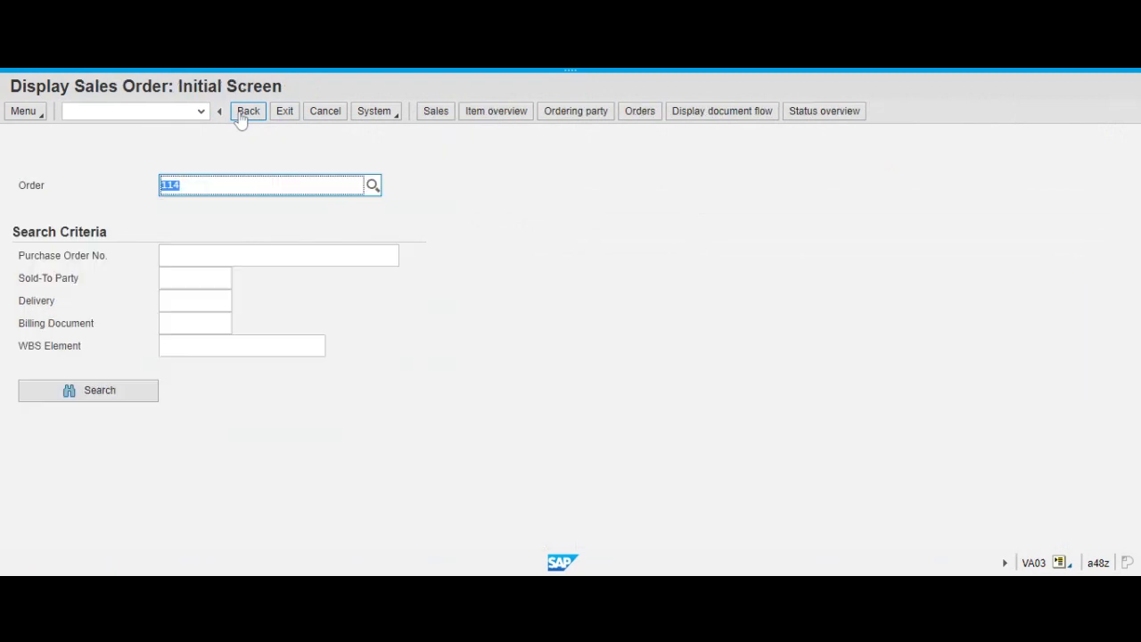
pyautogui.click(247, 119)
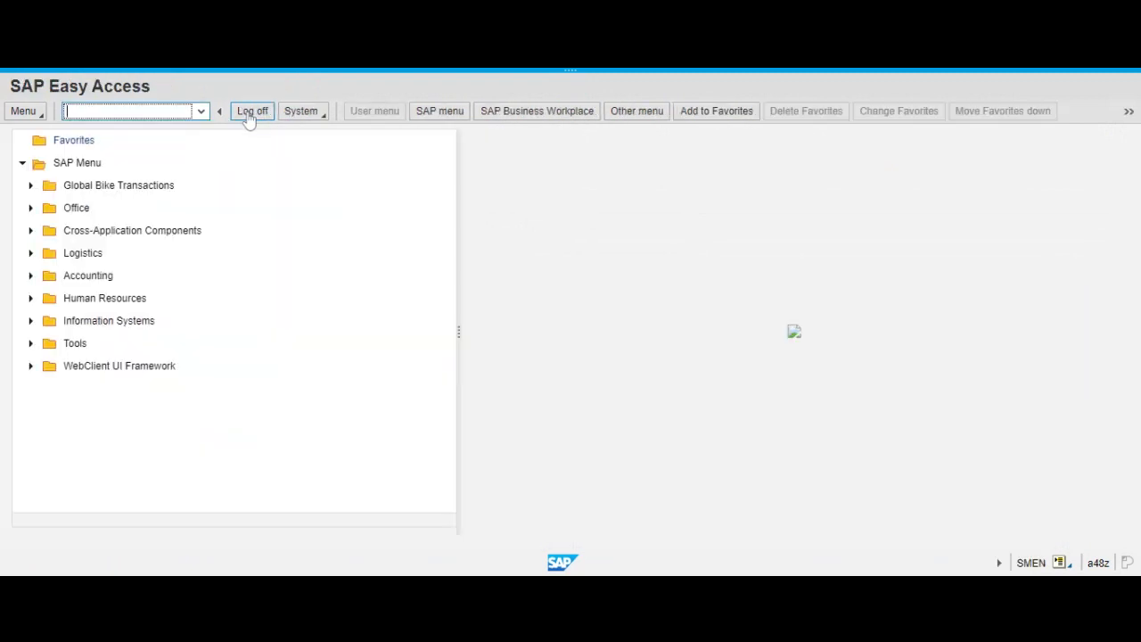
# Open transaction VL01N, try to create the delivery for the same order, and read the long text for item 20 in the log.
pyautogui.write('vl01n')
pyautogui.press('Return')
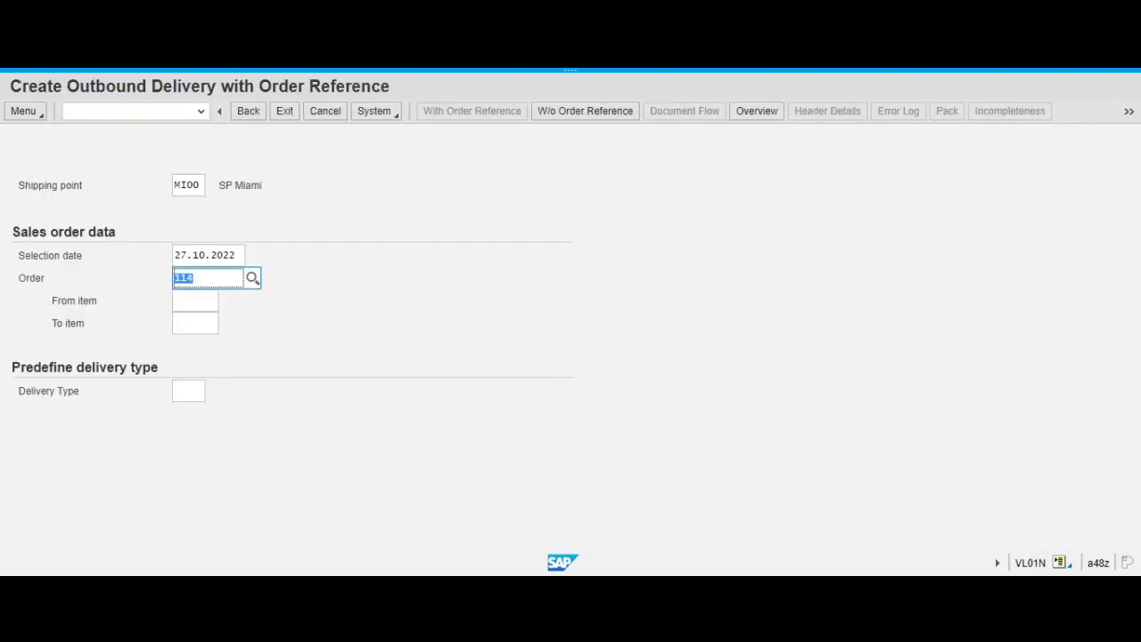
pyautogui.click(236, 283)
pyautogui.press('Return')
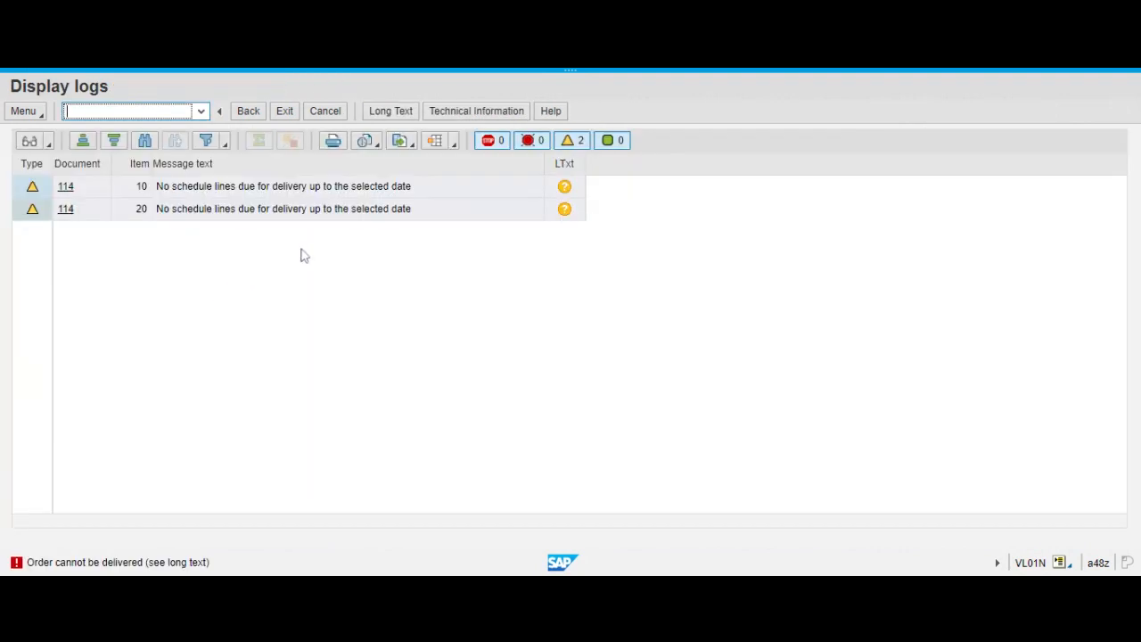
pyautogui.click(563, 218)
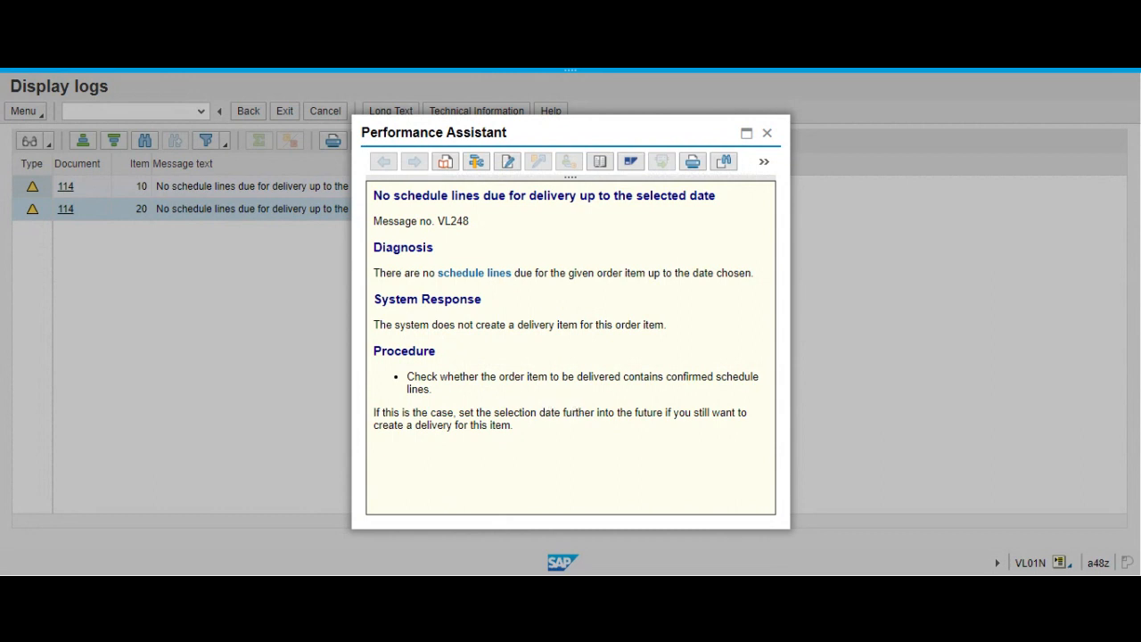
pyautogui.click(768, 134)
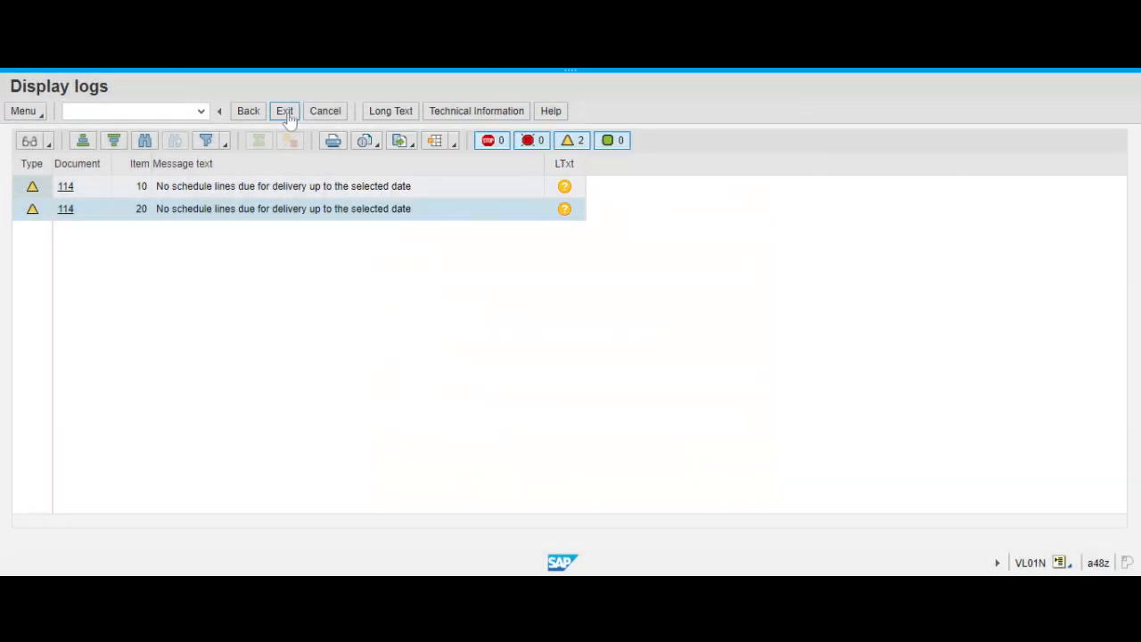
pyautogui.click(284, 112)
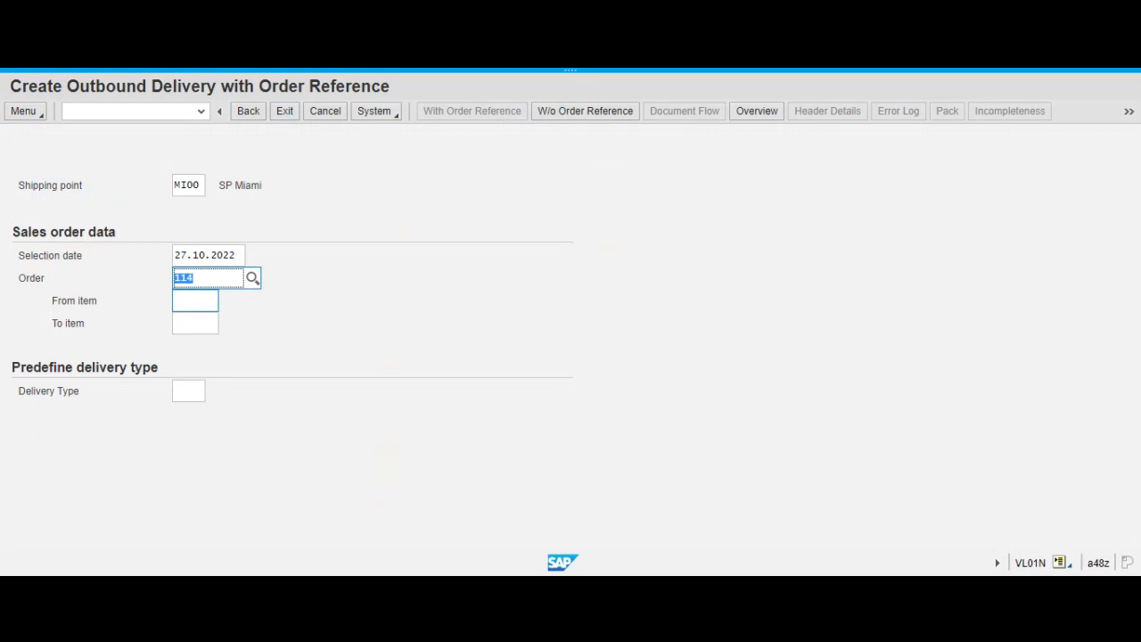
# Try to create the delivery for the next consecutive sales order number, and read the log message's long text.
pyautogui.write('115')
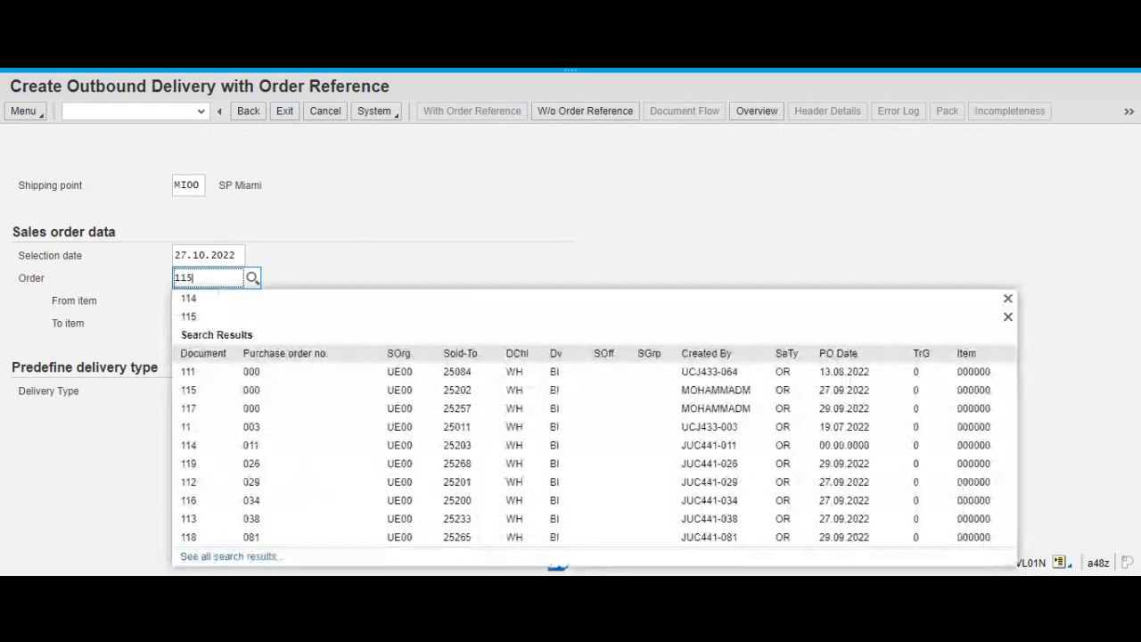
pyautogui.press('Return')
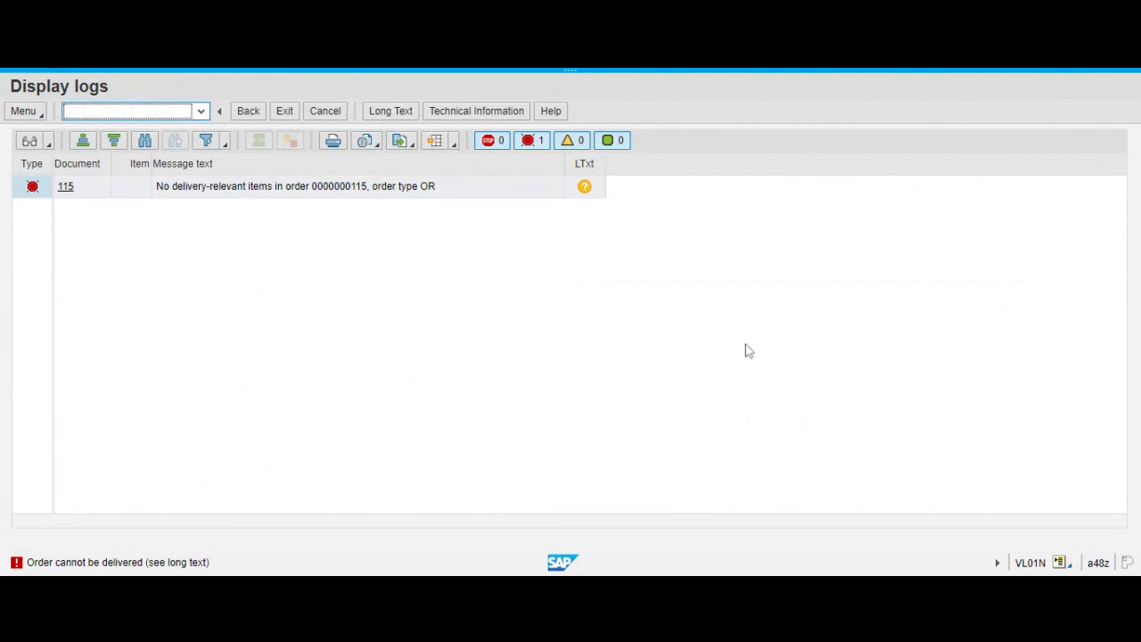
pyautogui.click(584, 182)
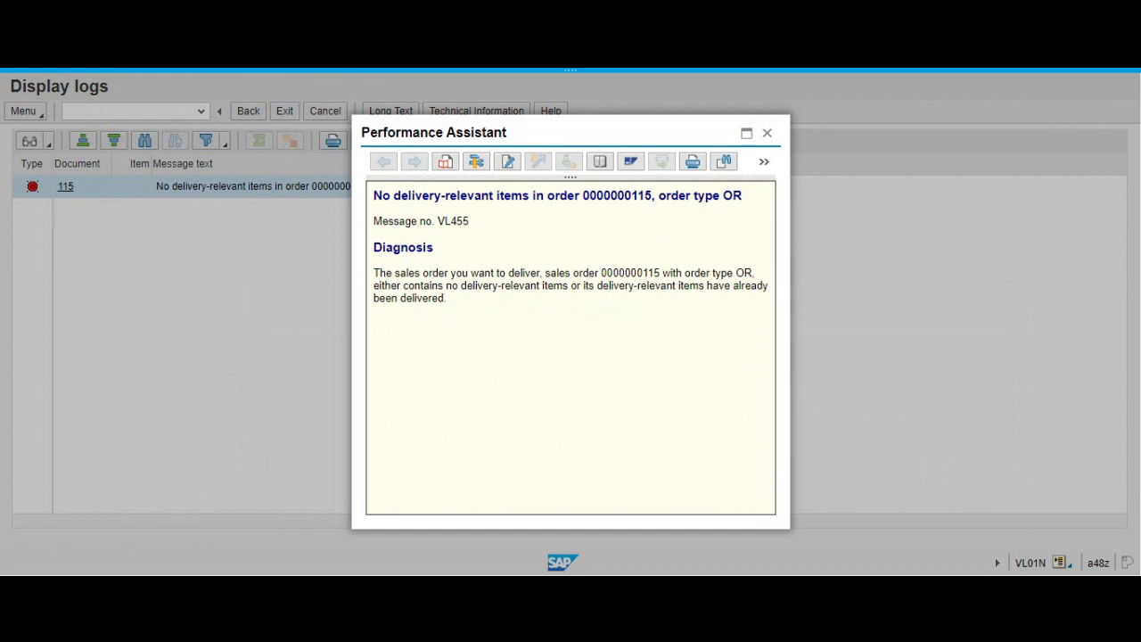
pyautogui.click(768, 139)
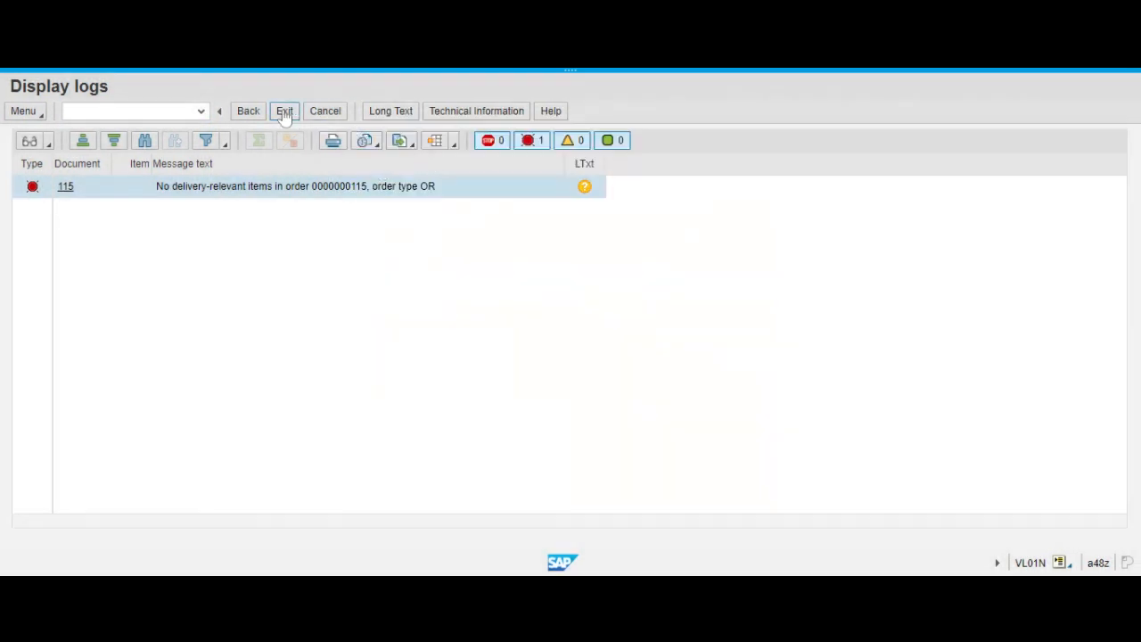
pyautogui.click(284, 111)
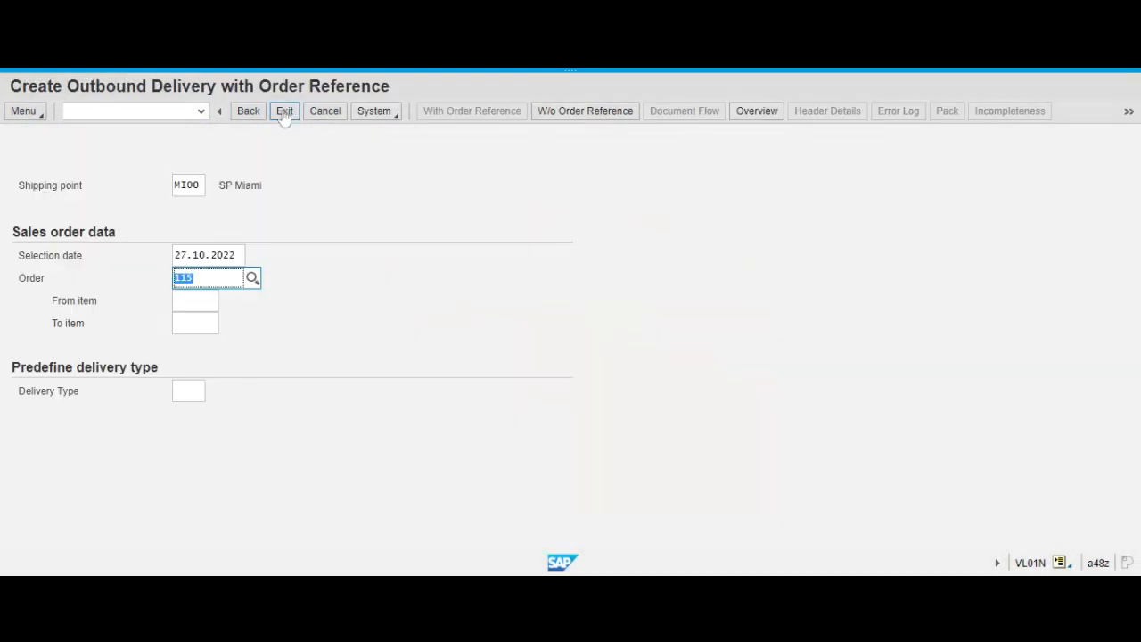
# Try to open the delivery overview for the entered order once more, and exit to the SAP Easy Access screen.
pyautogui.click(401, 260)
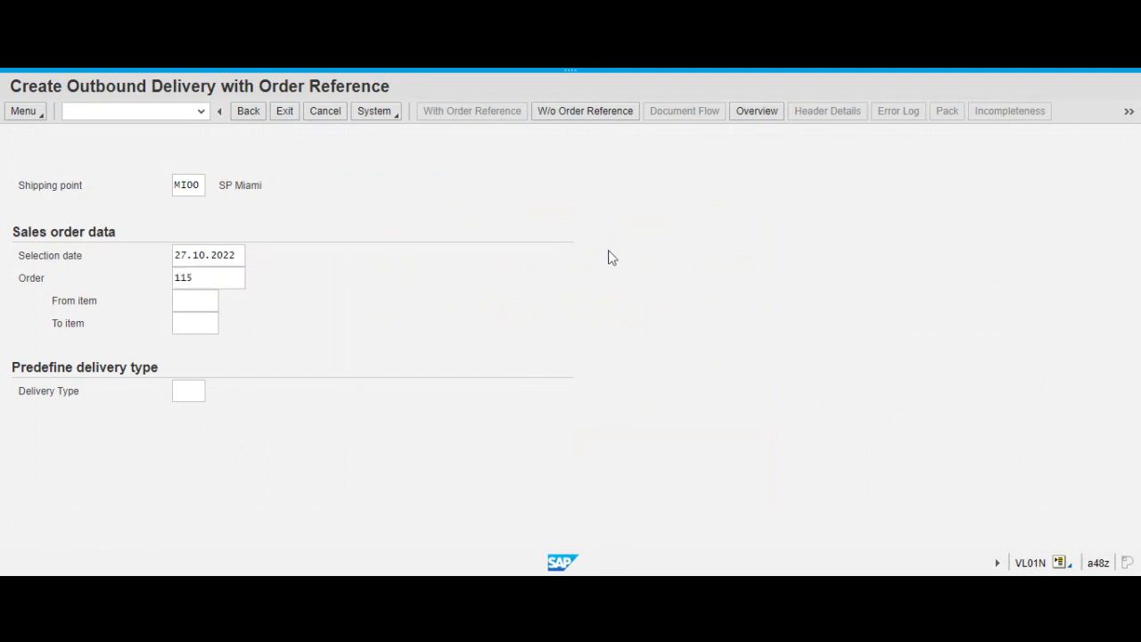
pyautogui.click(754, 112)
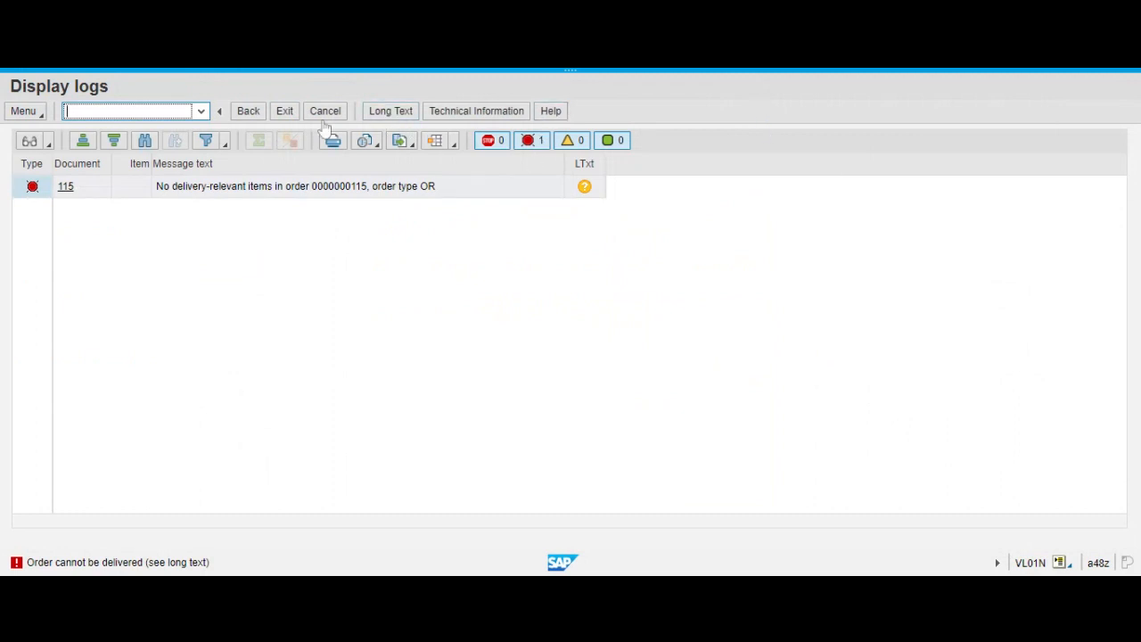
pyautogui.click(250, 116)
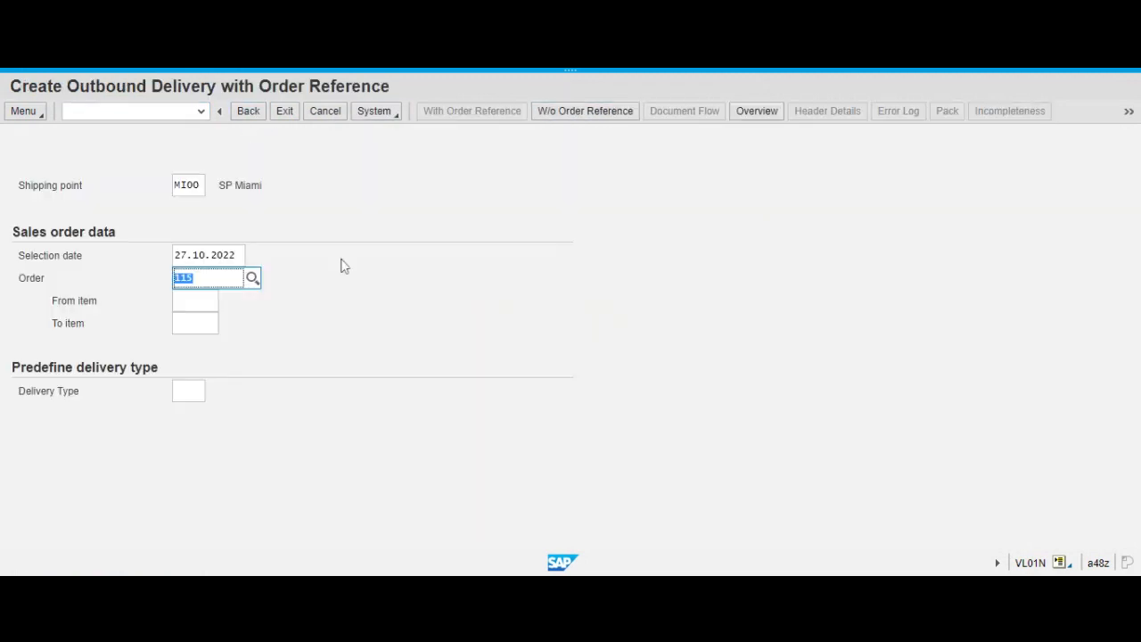
pyautogui.click(340, 263)
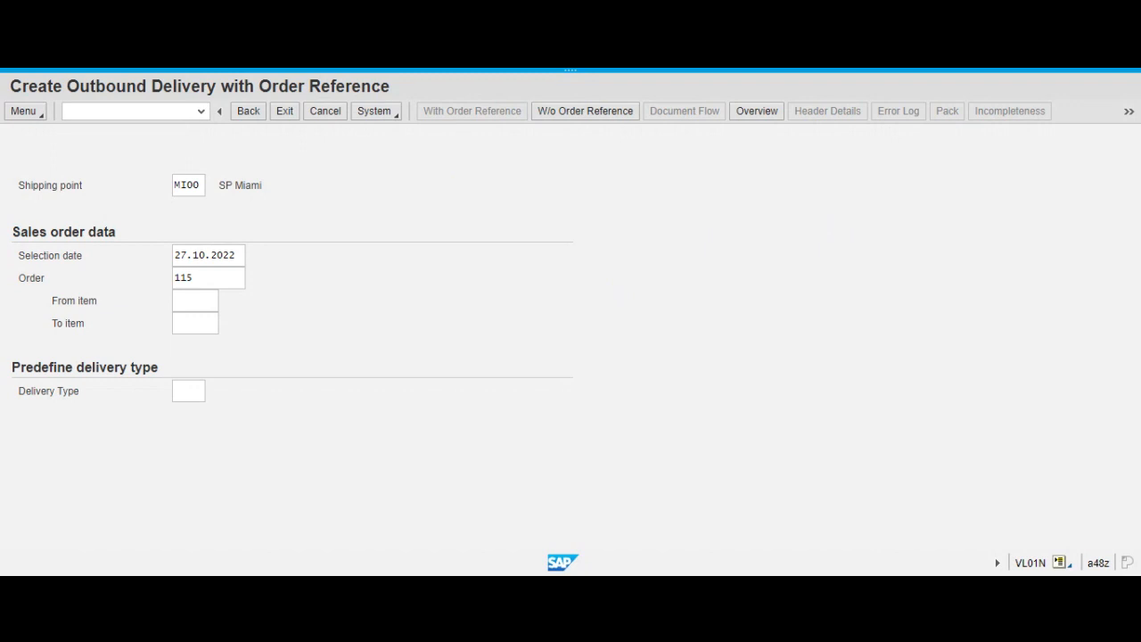
pyautogui.moveTo(881, 71)
pyautogui.click(285, 113)
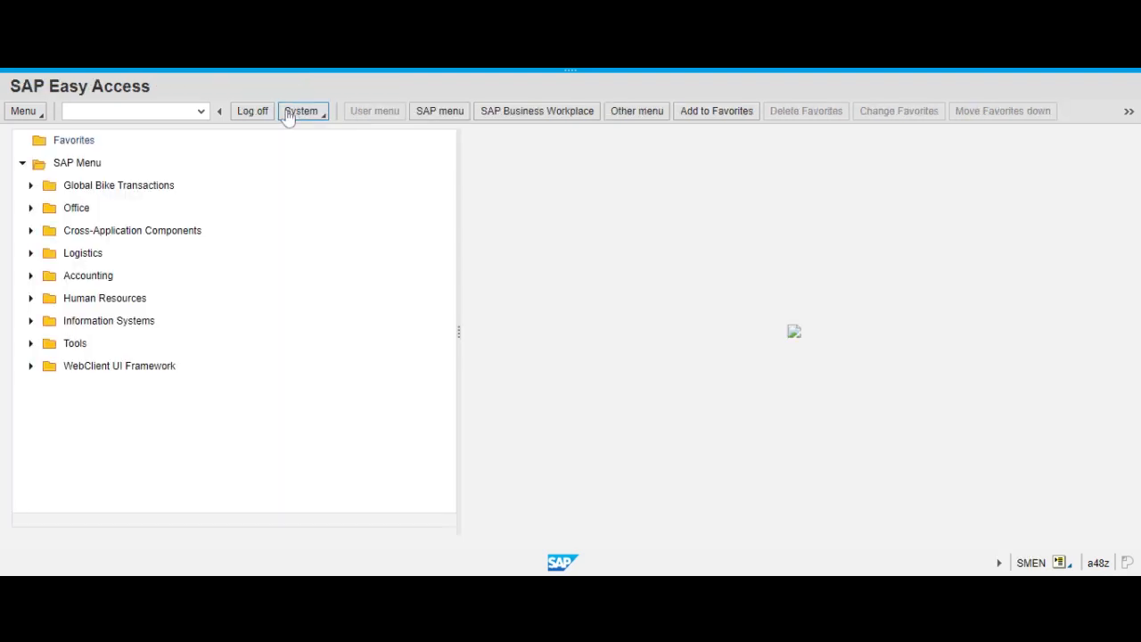
# Open transaction VL01N to create an outbound delivery with order reference.
pyautogui.write('v')
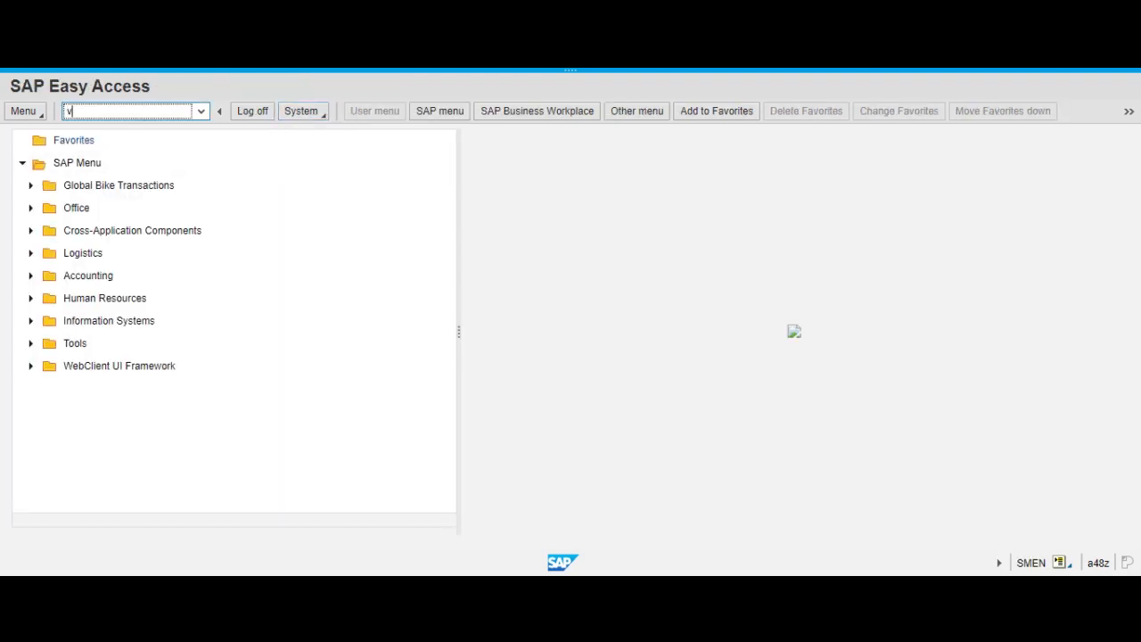
pyautogui.write('a0')
pyautogui.press('BackSpace')
pyautogui.press('BackSpace')
pyautogui.press('BackSpace')
pyautogui.write('vl01n')
pyautogui.press('Return')
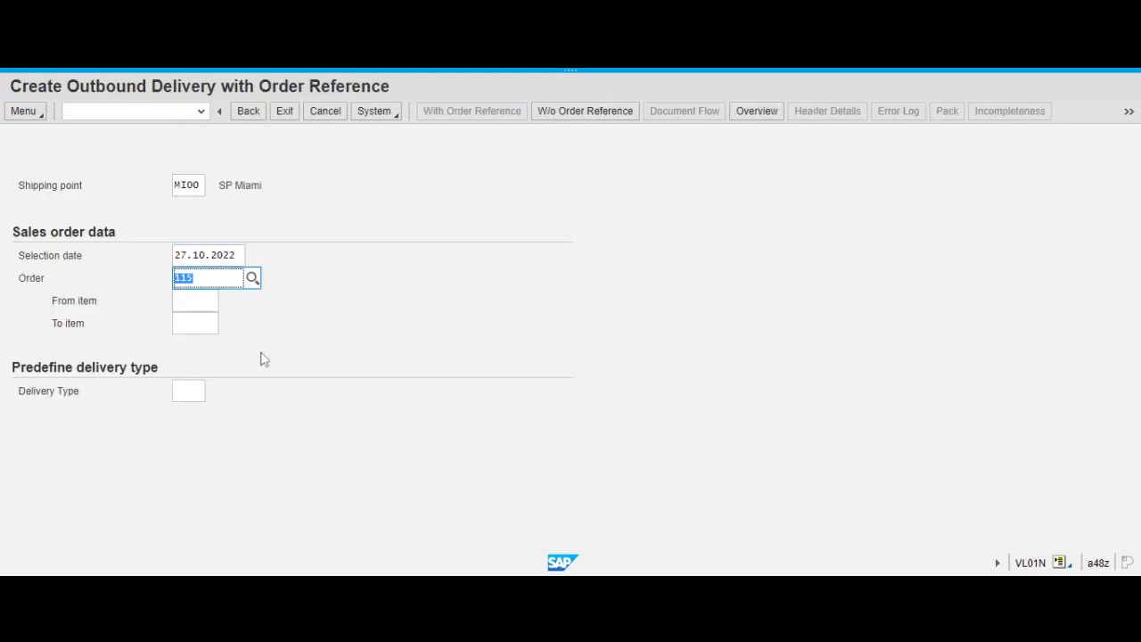
# Replace the order with the sales order for sales organization UE00 that has PO date 29.09.2022, found by its order number.
pyautogui.click(299, 331)
pyautogui.click(195, 278)
pyautogui.press('BackSpace')
pyautogui.write('1')
pyautogui.press('BackSpace')
pyautogui.write('7')
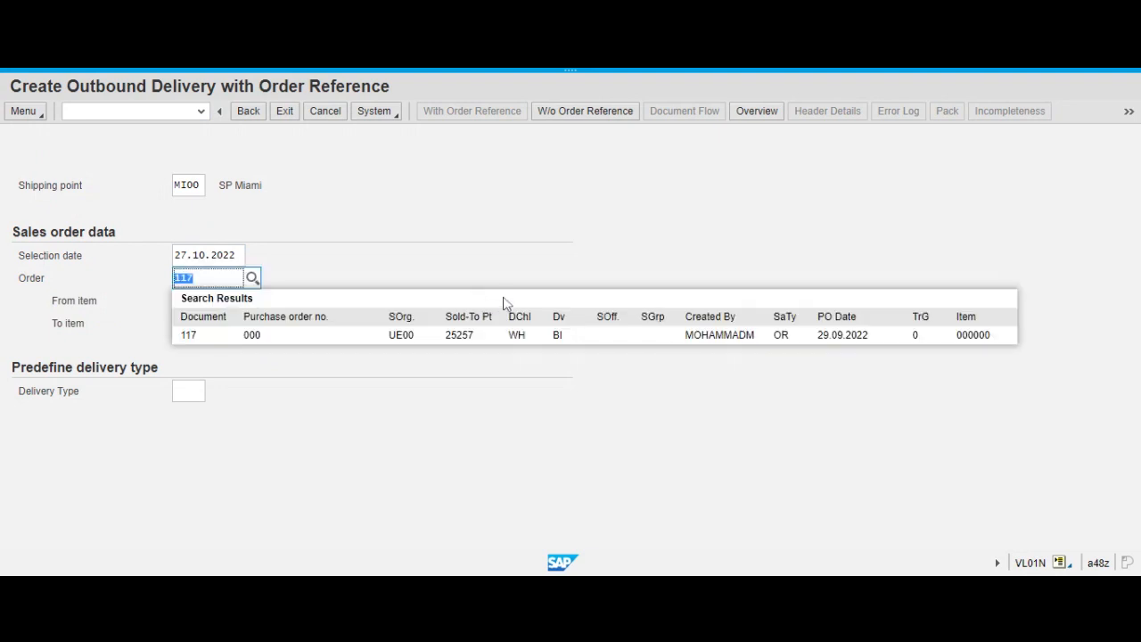
pyautogui.click(190, 335)
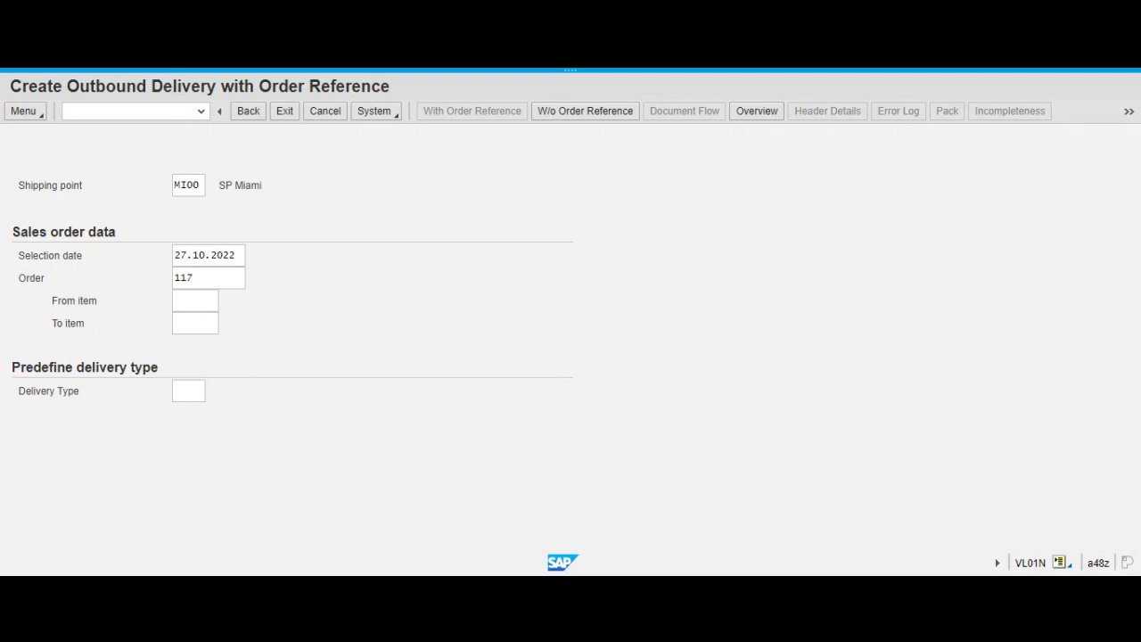
# Set the selection date to 29.10.2022 and generate the outbound delivery from the sales order.
pyautogui.click(178, 255)
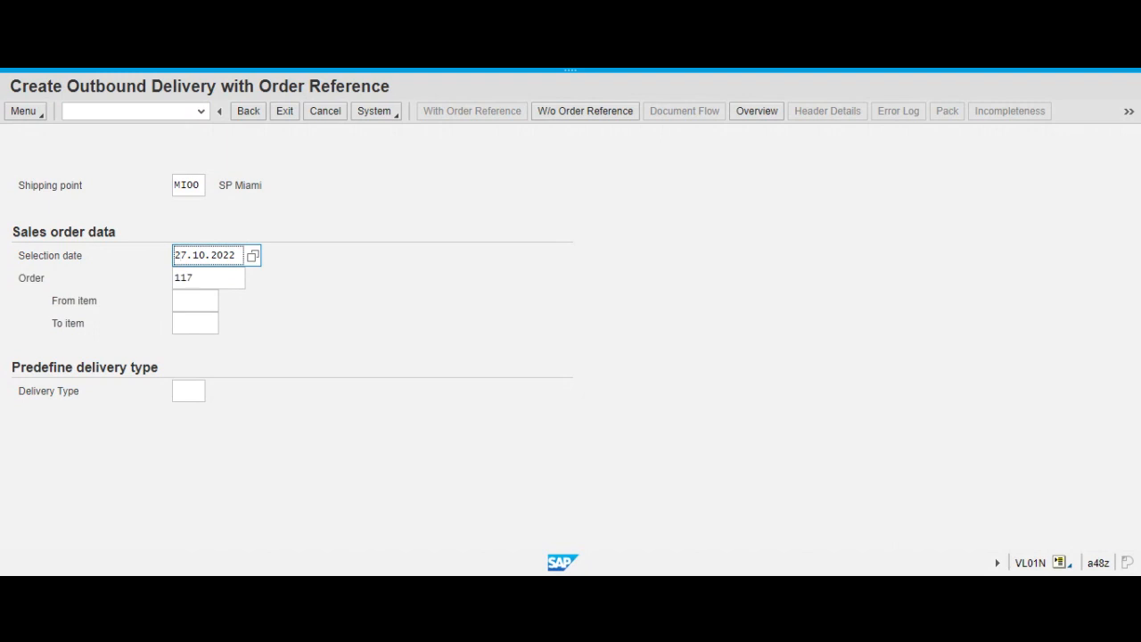
pyautogui.press('Delete')
pyautogui.write('9')
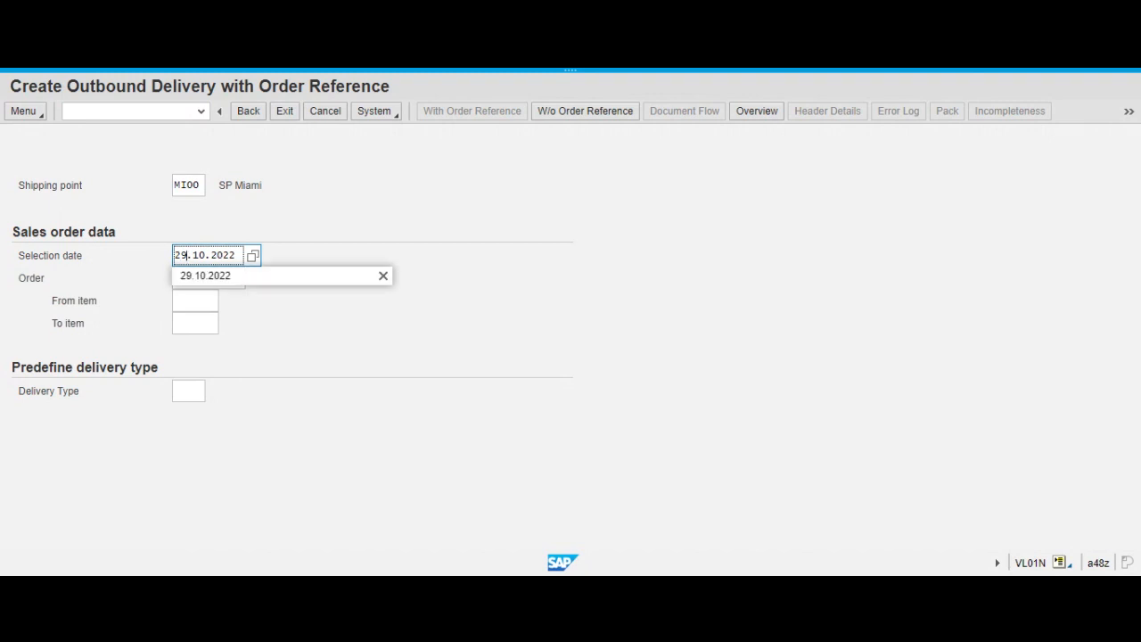
pyautogui.press('Return')
pyautogui.press('Return')
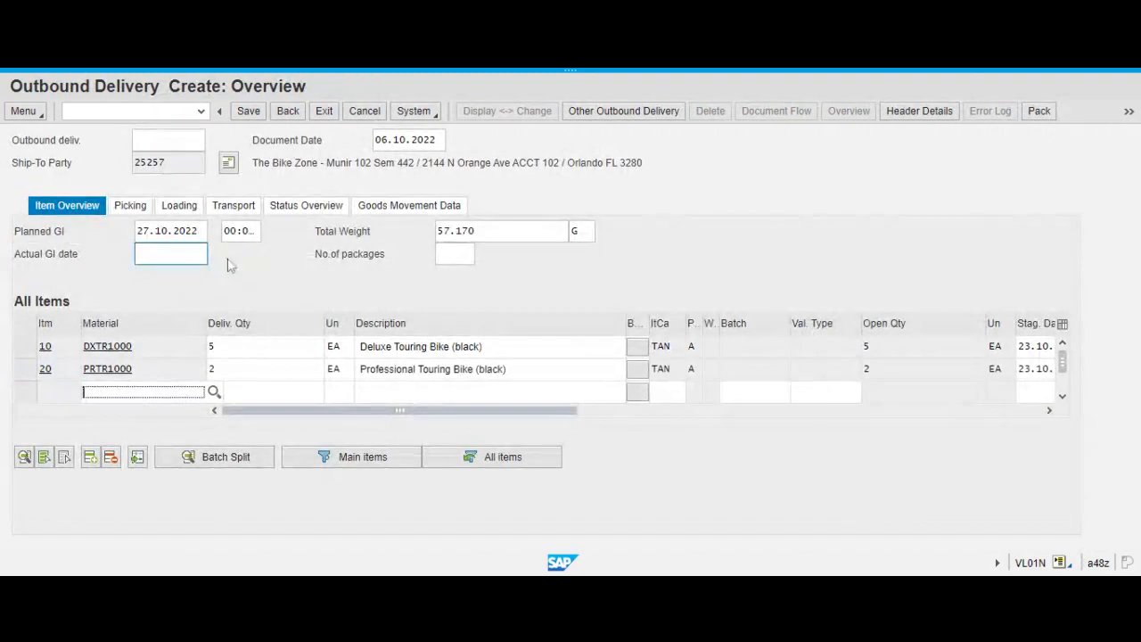
# Display the picking details of delivery item 10, DXTR1000, and save the outbound delivery.
pyautogui.click(713, 69)
pyautogui.click(14, 342)
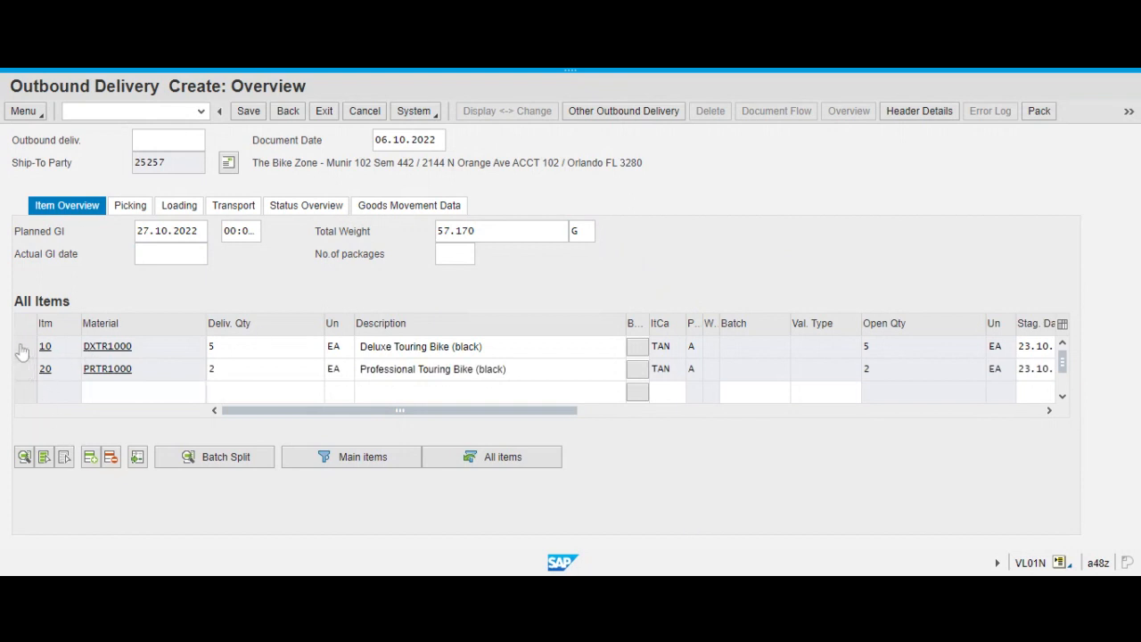
pyautogui.click(23, 350)
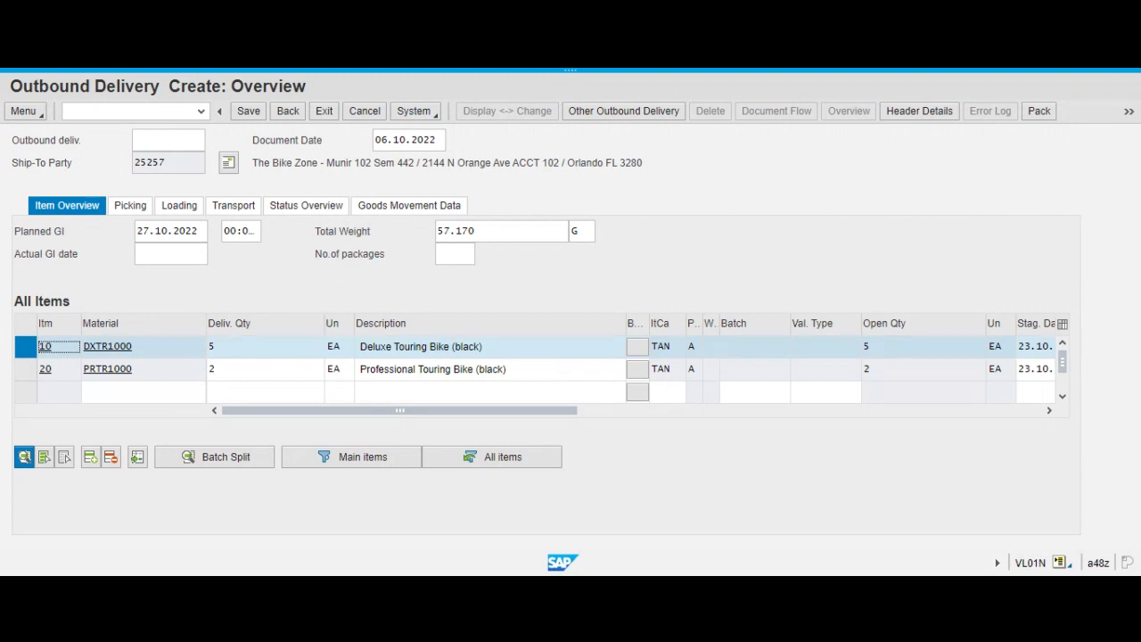
pyautogui.click(24, 460)
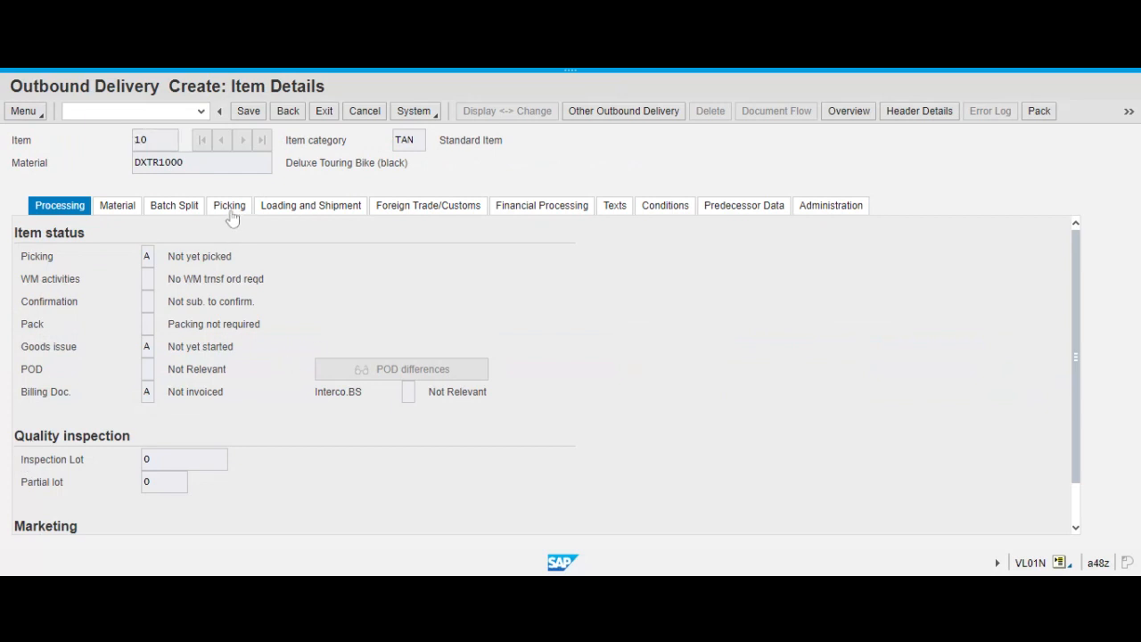
pyautogui.click(230, 212)
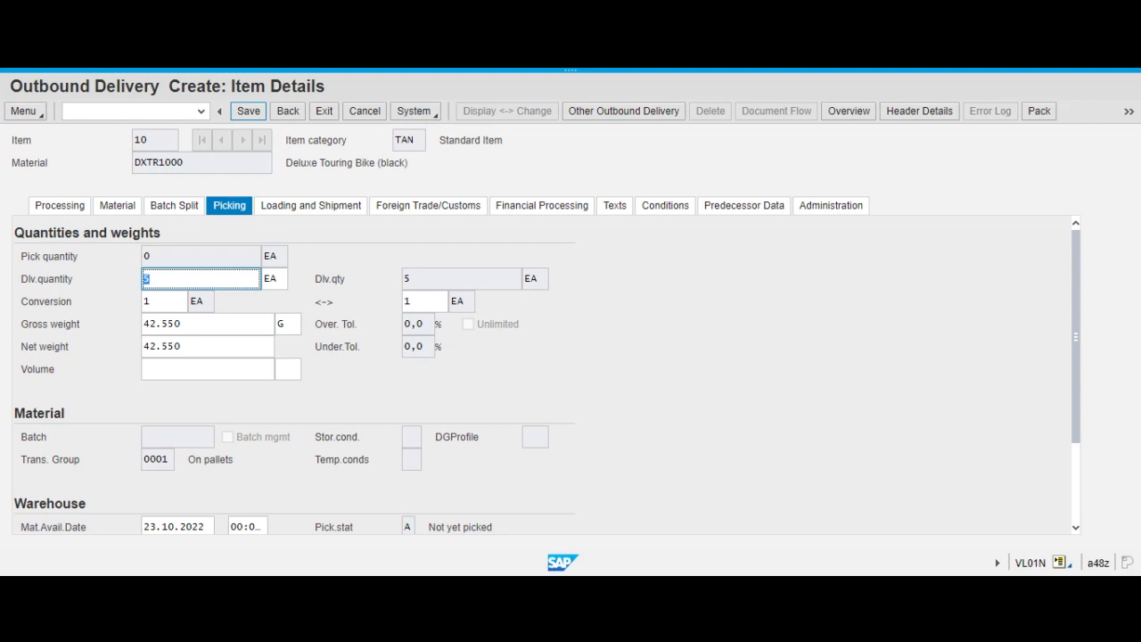
pyautogui.click(247, 119)
pyautogui.click(245, 113)
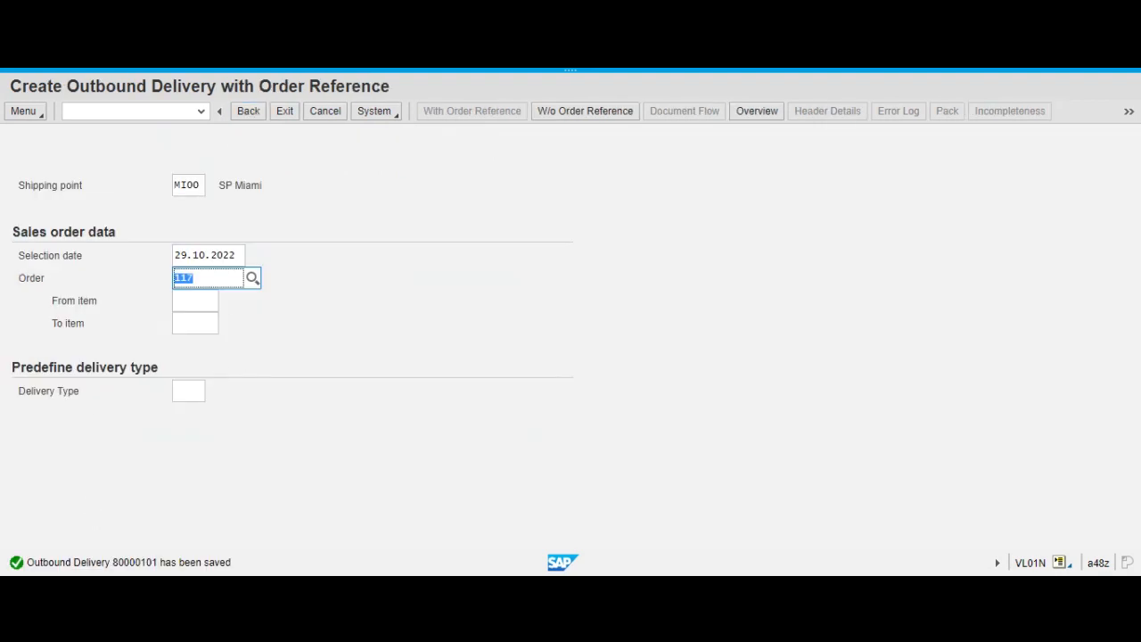
# Open the details of the delivery save message, highlight the text containing the delivery number, and close the details.
pyautogui.doubleClick(136, 563)
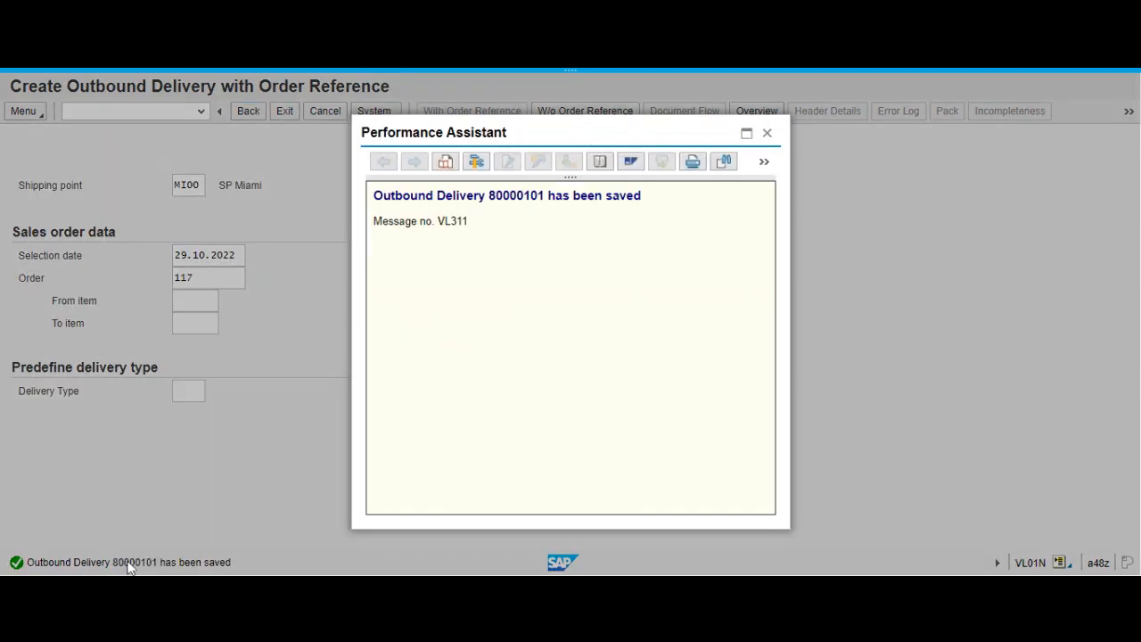
pyautogui.moveTo(489, 195); pyautogui.dragTo(640, 196)
pyautogui.click(577, 221)
pyautogui.moveTo(373, 195); pyautogui.dragTo(655, 204)
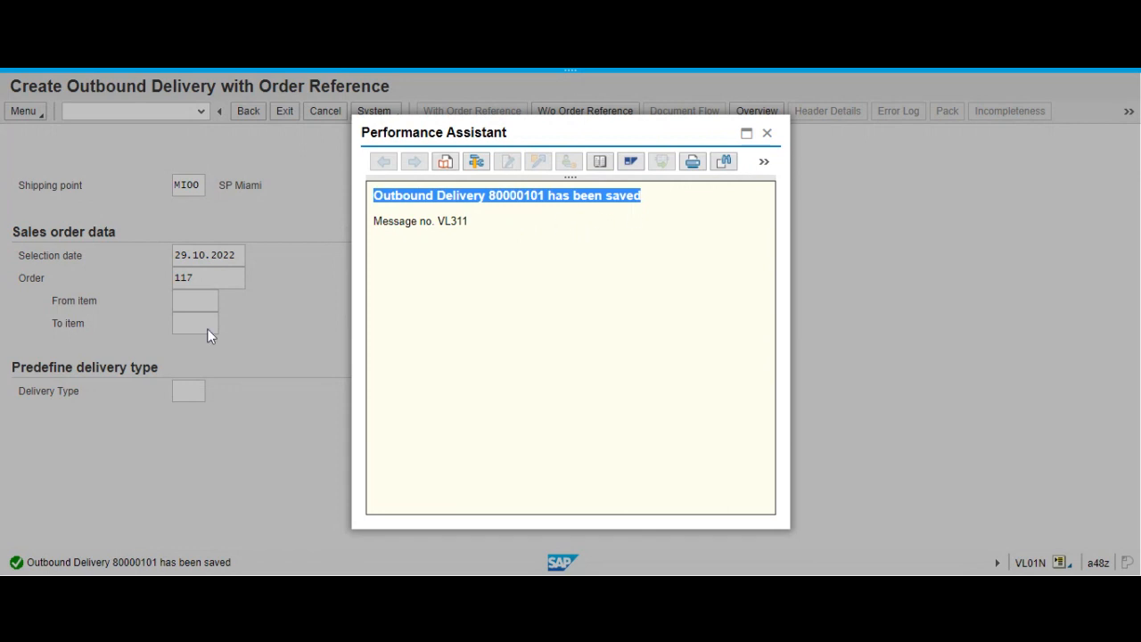
pyautogui.hotkey('alt', 'Tab')
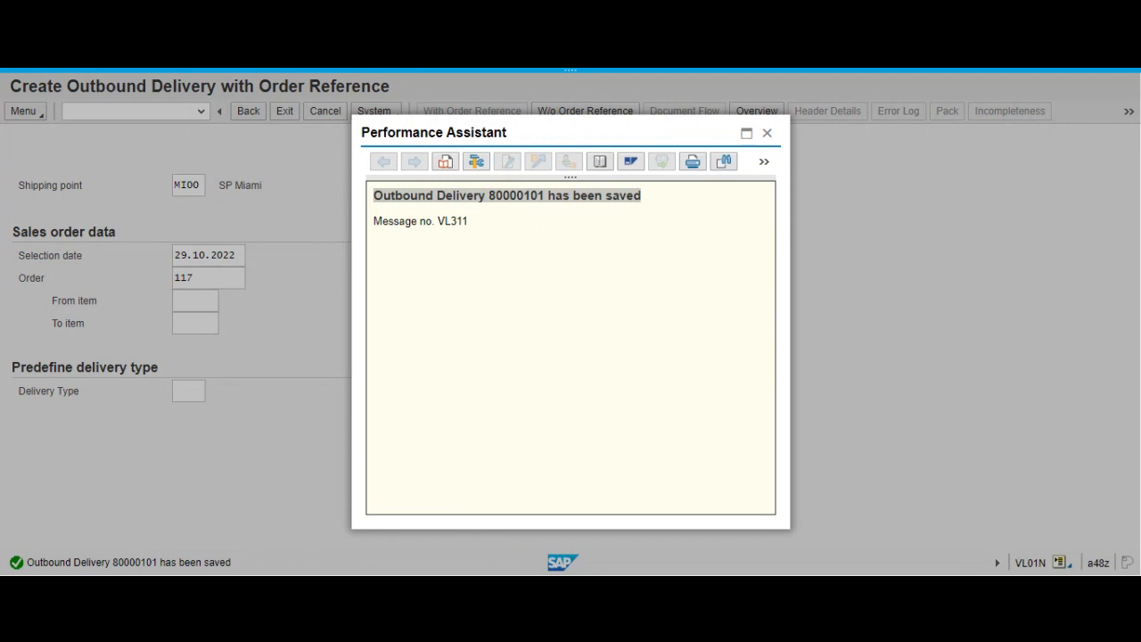
pyautogui.hotkey('alt', 'Tab')
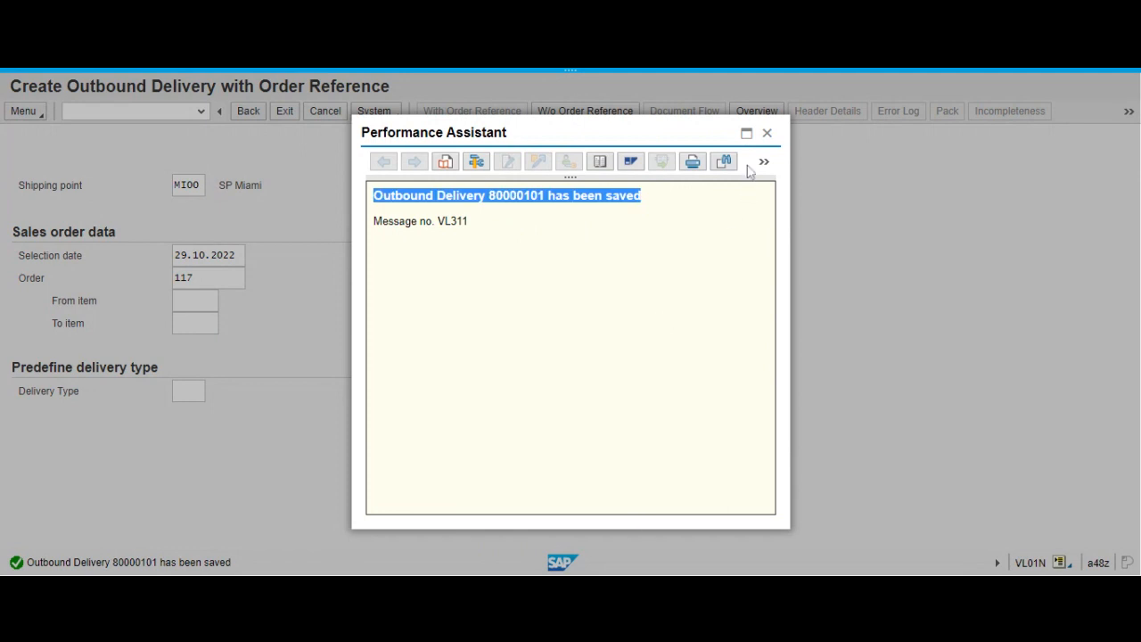
pyautogui.click(771, 135)
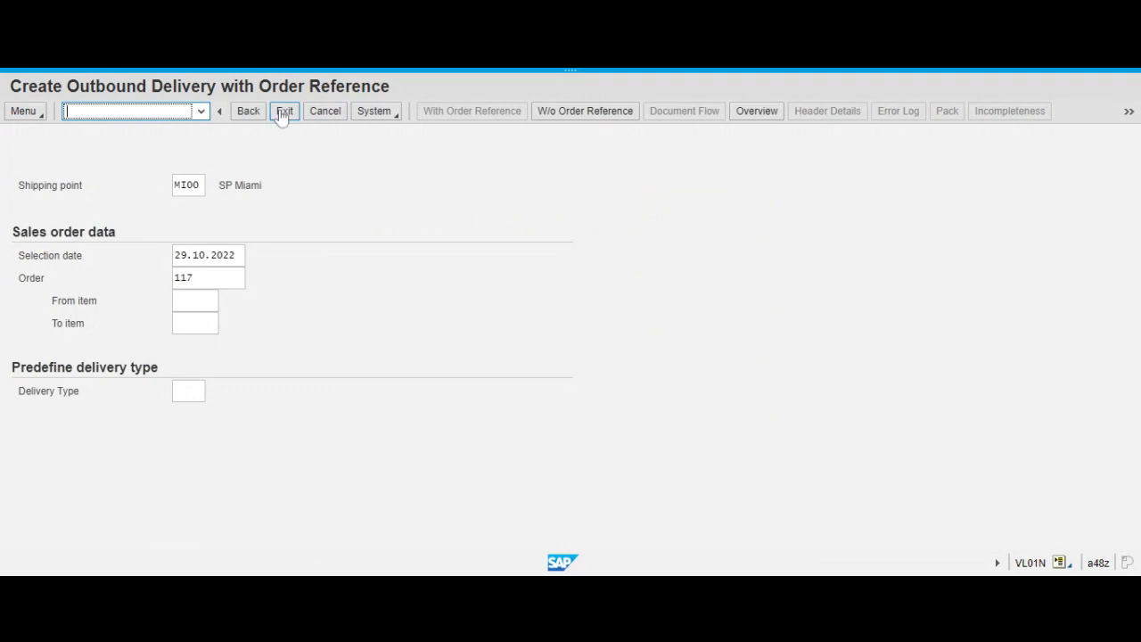
# Leave delivery creation and display the sales order just delivered in transaction VA03, using its order number.
pyautogui.click(281, 114)
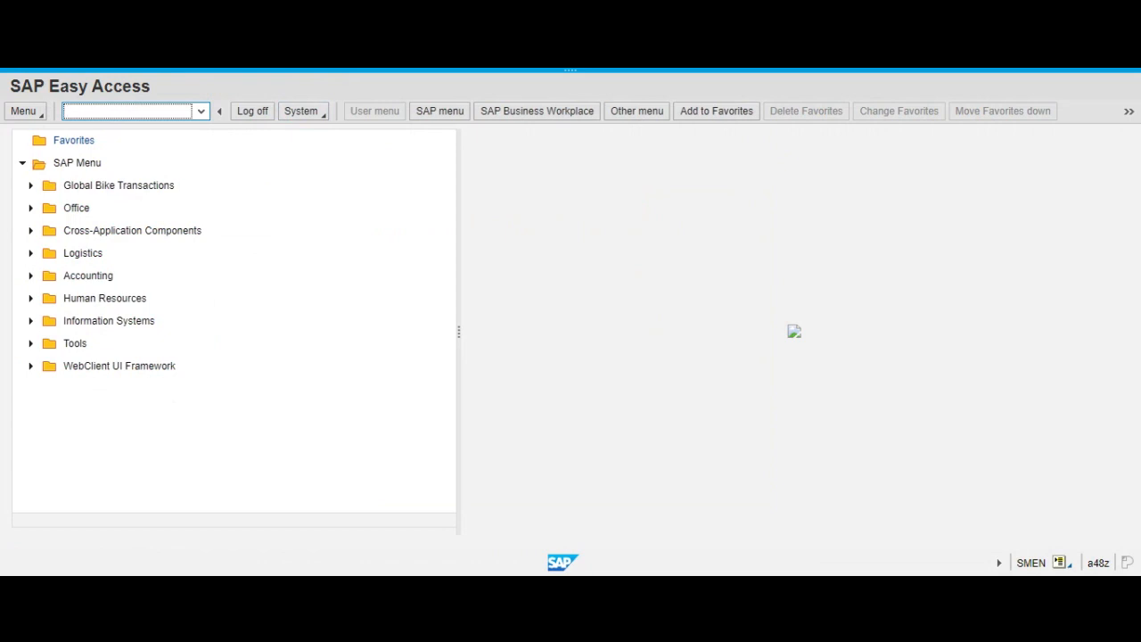
pyautogui.write('va03')
pyautogui.press('Return')
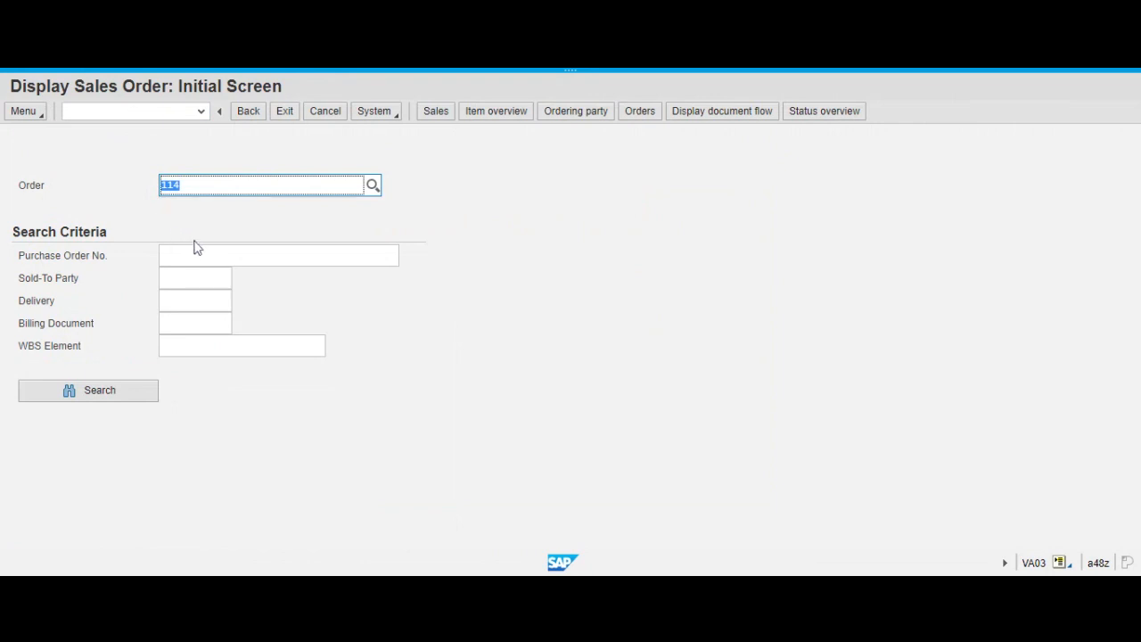
pyautogui.write('11')
pyautogui.write('7')
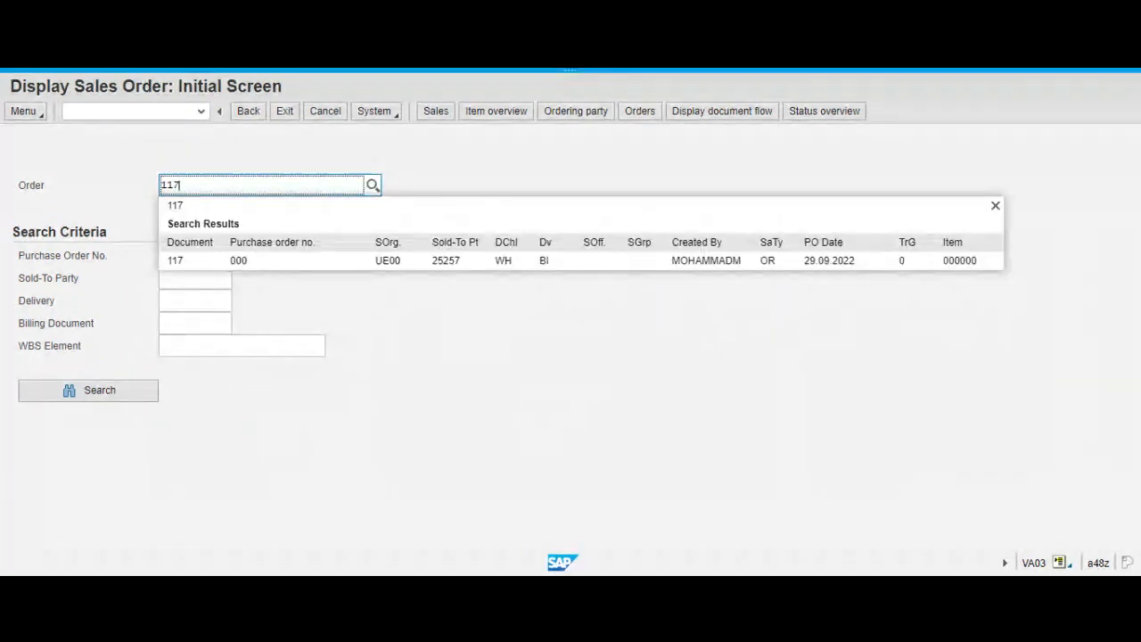
pyautogui.press('Return')
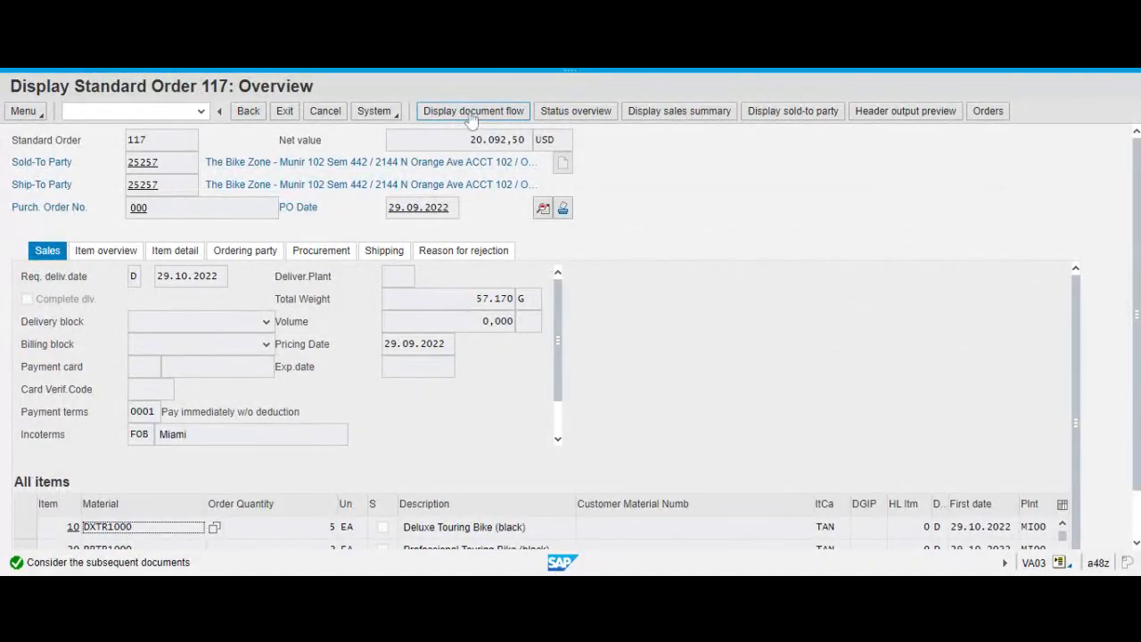
# Display the sales order's document flow and select the outbound delivery entry for item 10 to check its status.
pyautogui.click(470, 116)
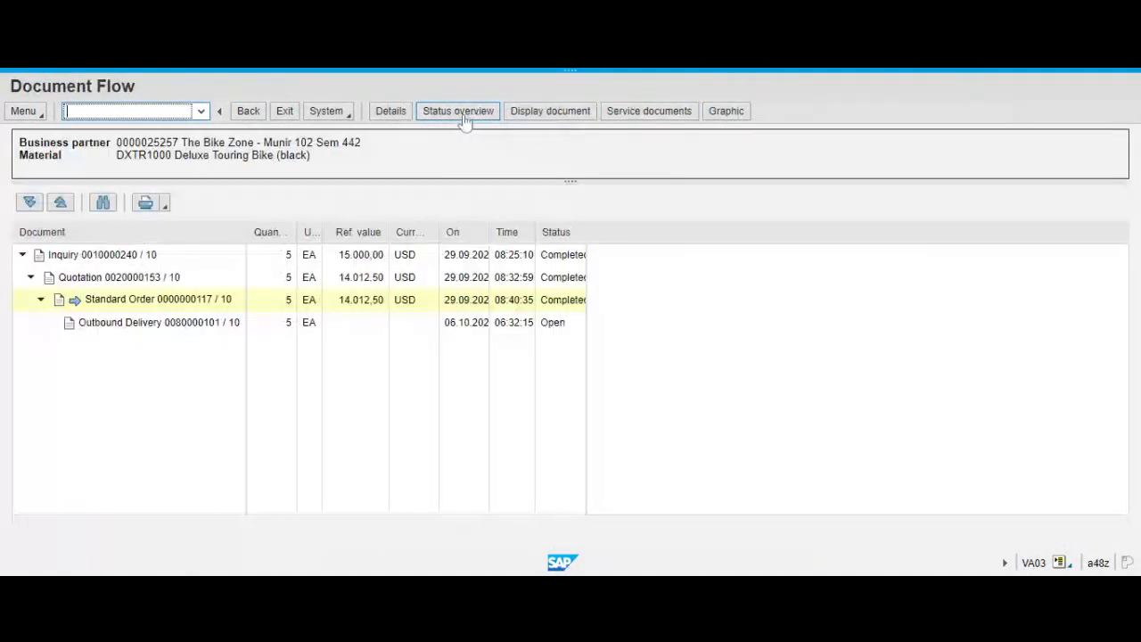
pyautogui.click(120, 328)
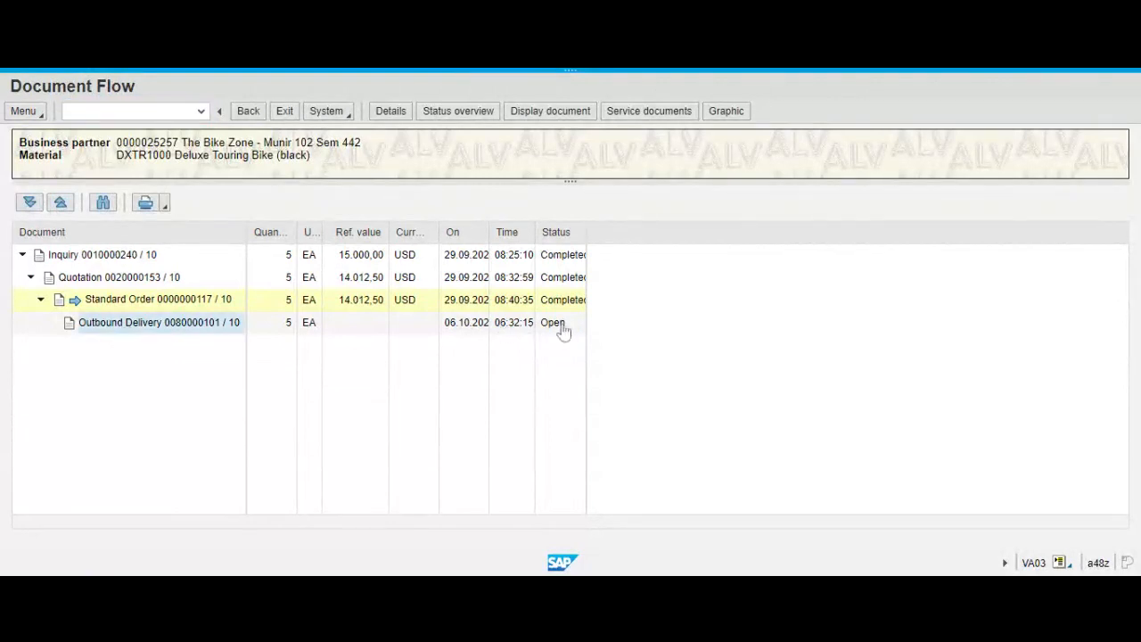
pyautogui.click(174, 320)
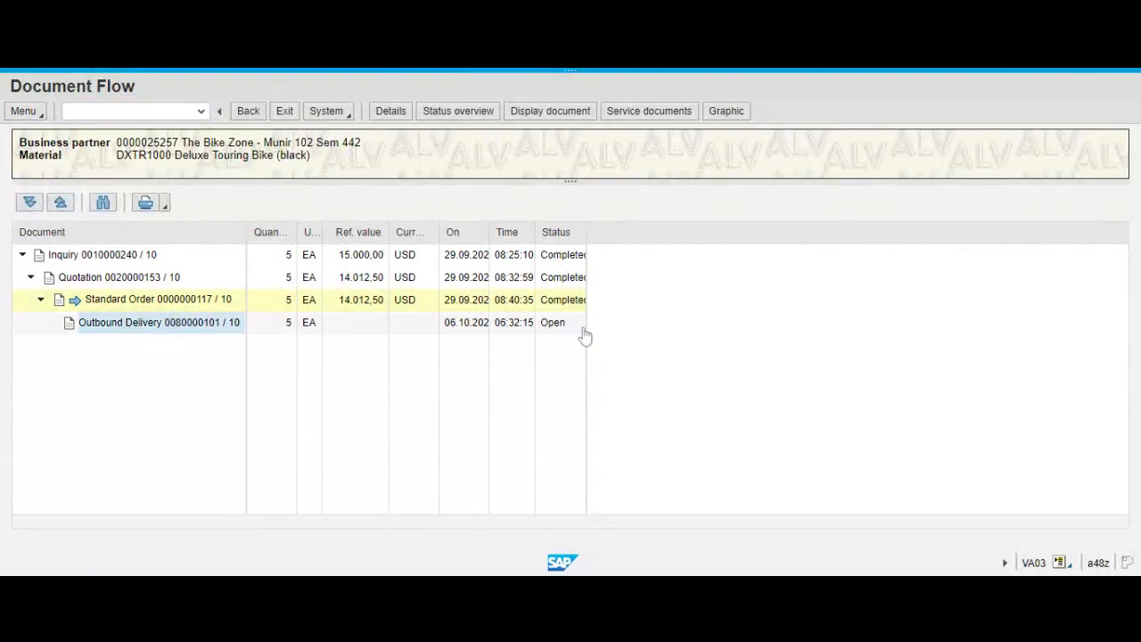
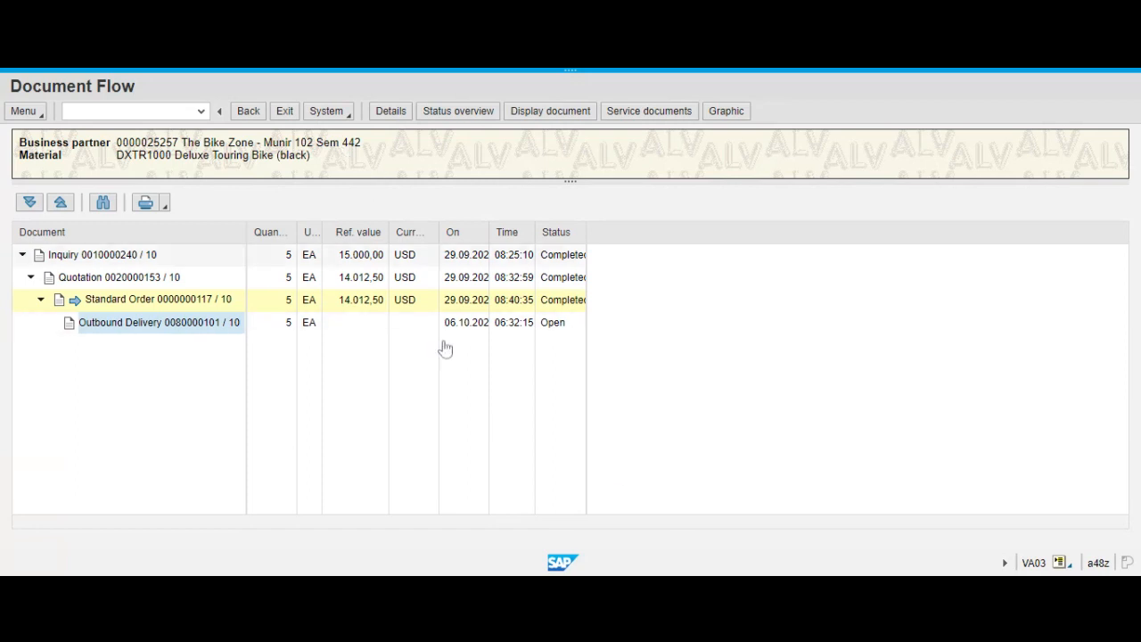
# Return to the sales order overview, check the order quantities of items 10 and 20, and exit the order.
pyautogui.click(247, 113)
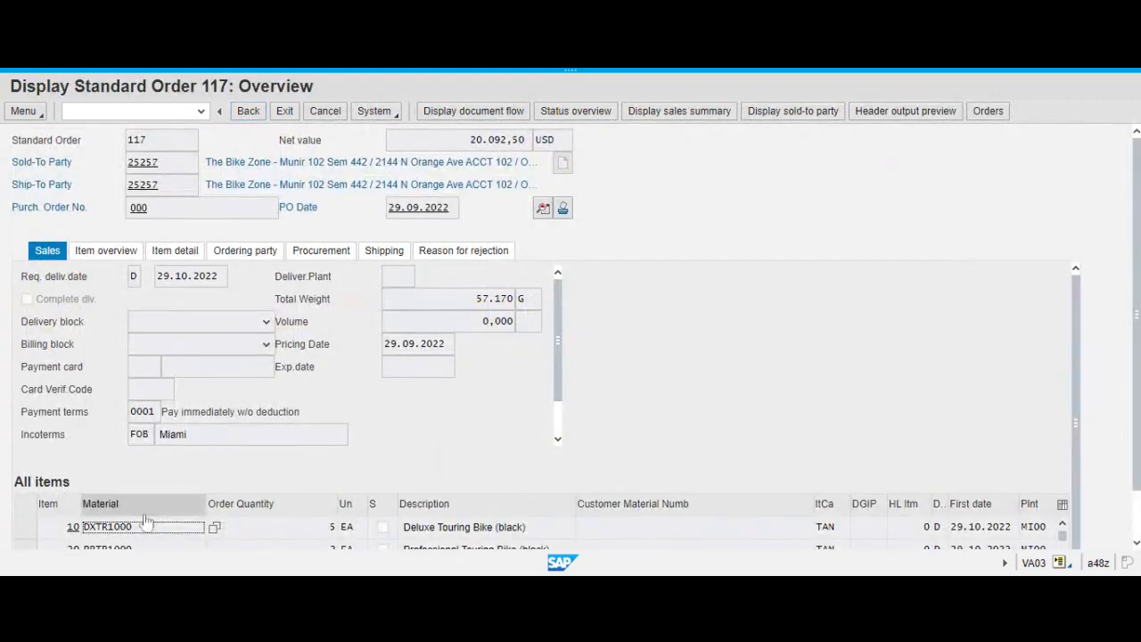
pyautogui.scroll(-1, 669, 396)
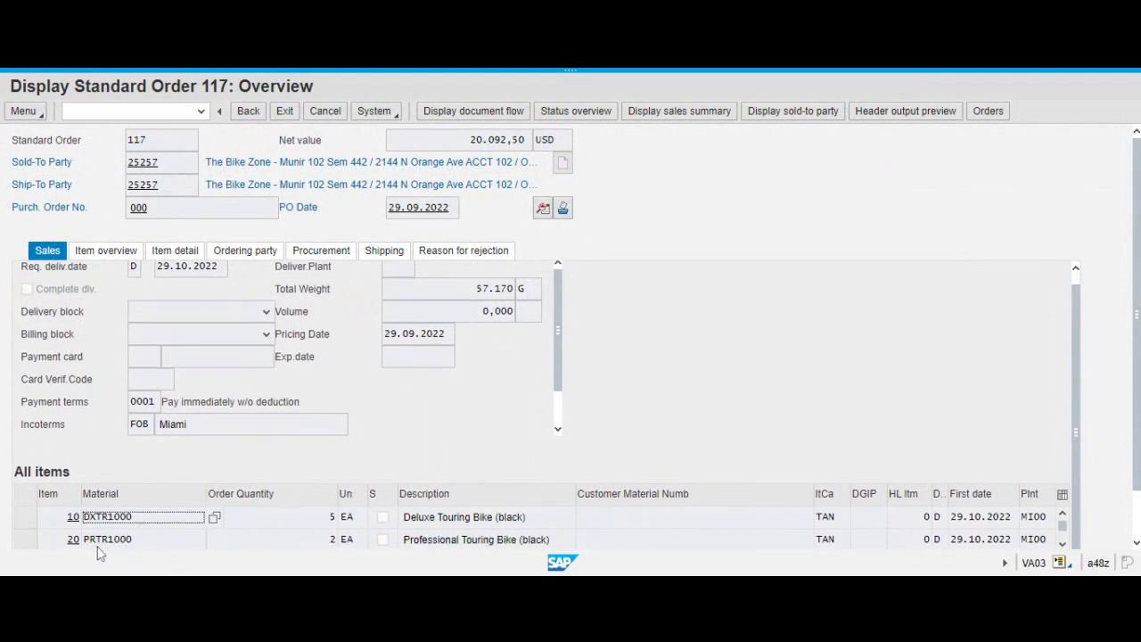
pyautogui.click(326, 519)
pyautogui.click(326, 541)
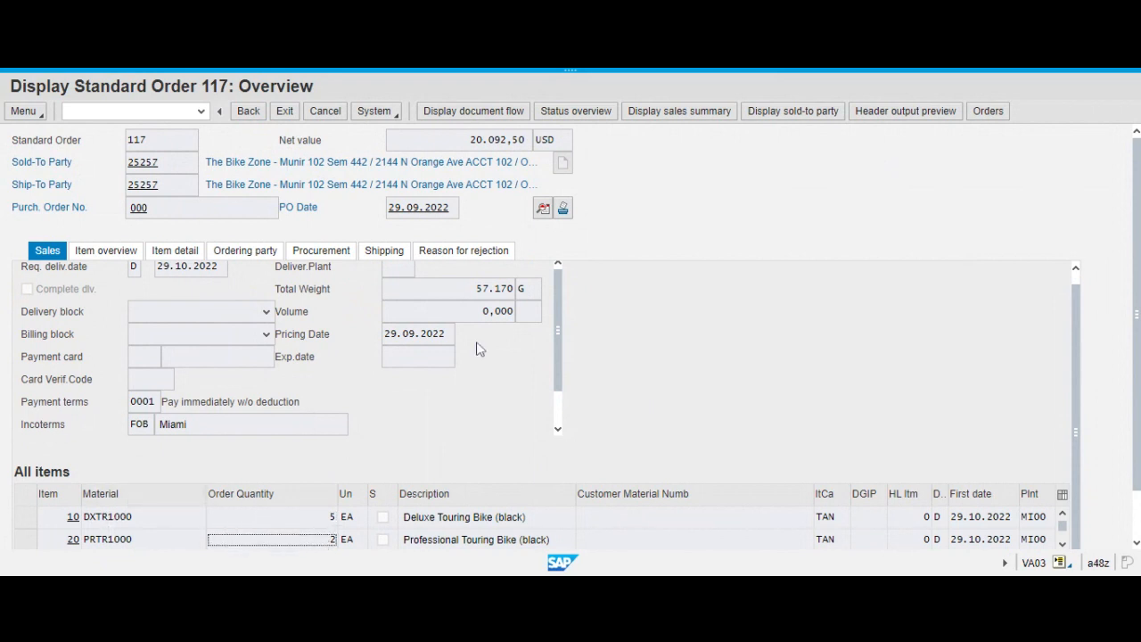
pyautogui.click(283, 116)
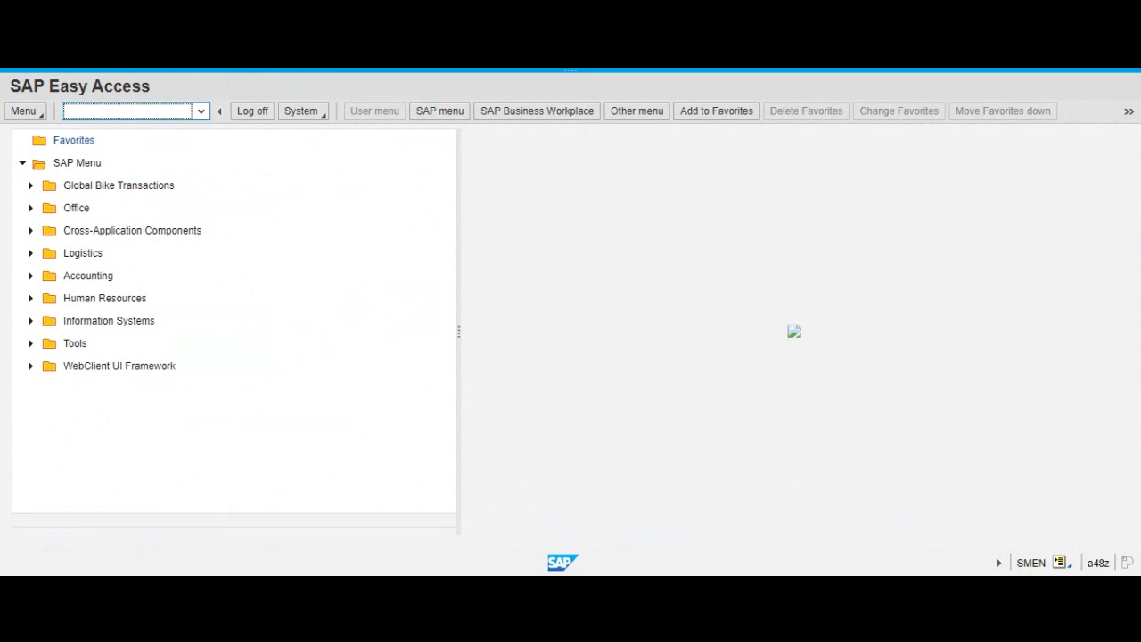
# Display the MMBE stock overview for material DXTR1000 in plant MI00.
pyautogui.write('mmbe')
pyautogui.press('Return')
pyautogui.click(291, 165)
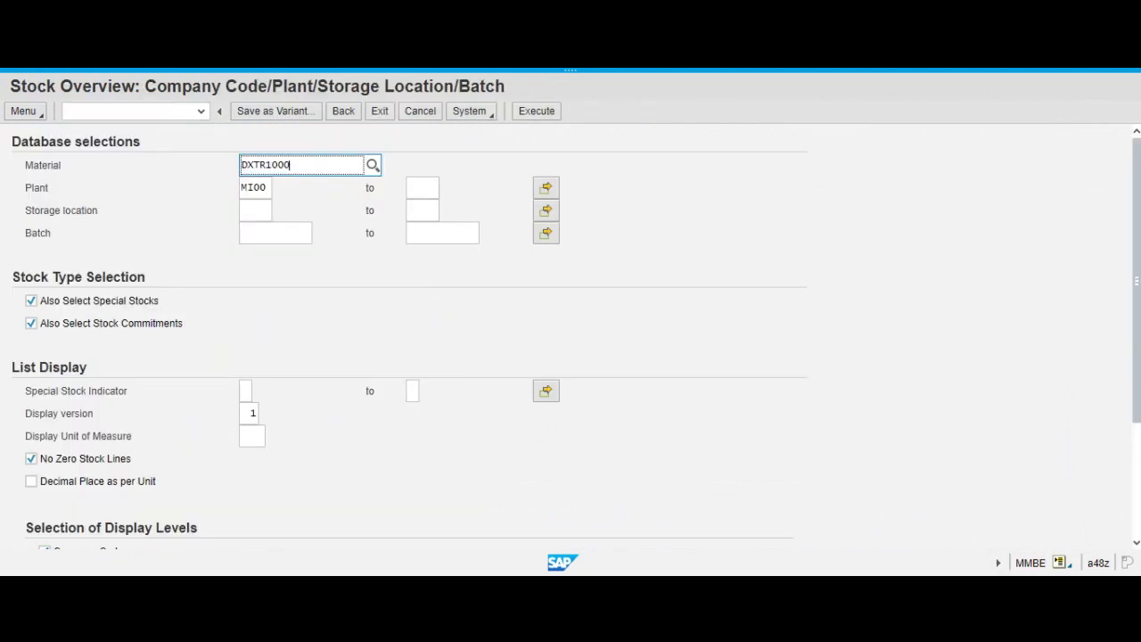
pyautogui.click(533, 116)
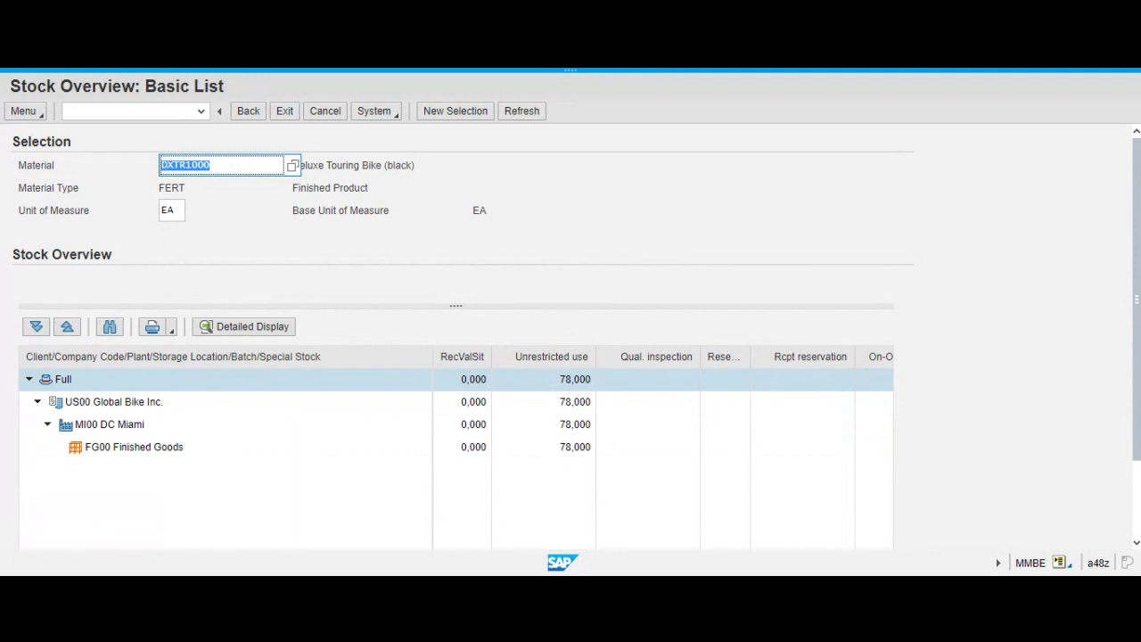
# Go back to the stock selection, change the material to PRTR1000, and display its stock overview for plant MI00.
pyautogui.click(248, 112)
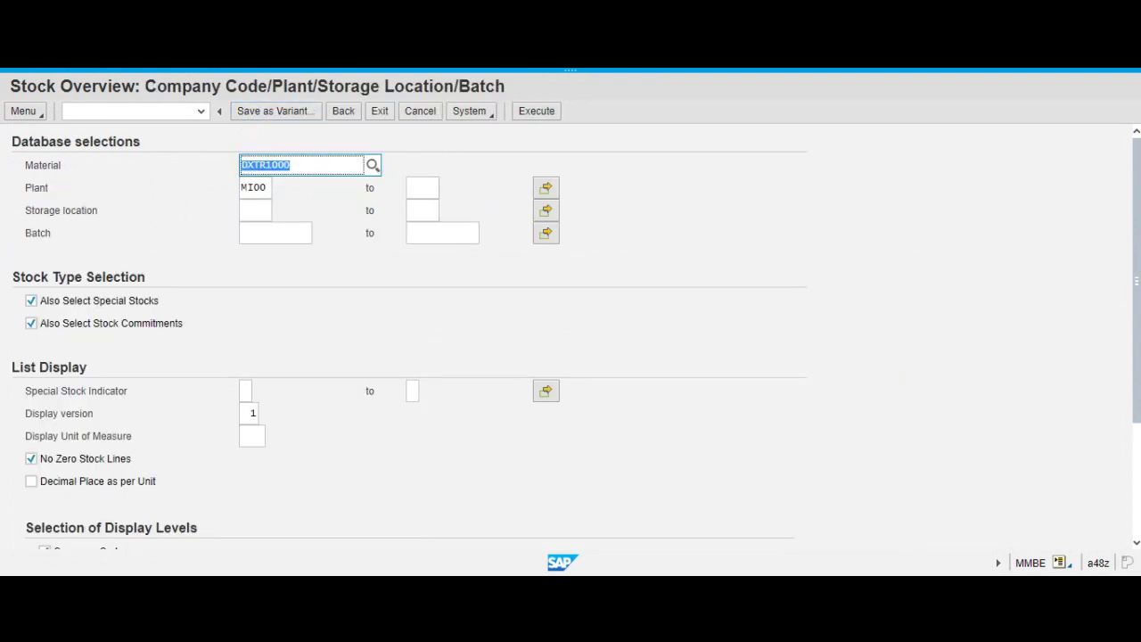
pyautogui.click(244, 165)
pyautogui.press('BackSpace')
pyautogui.press('Delete')
pyautogui.write('o')
pyautogui.press('BackSpace')
pyautogui.write('pr')
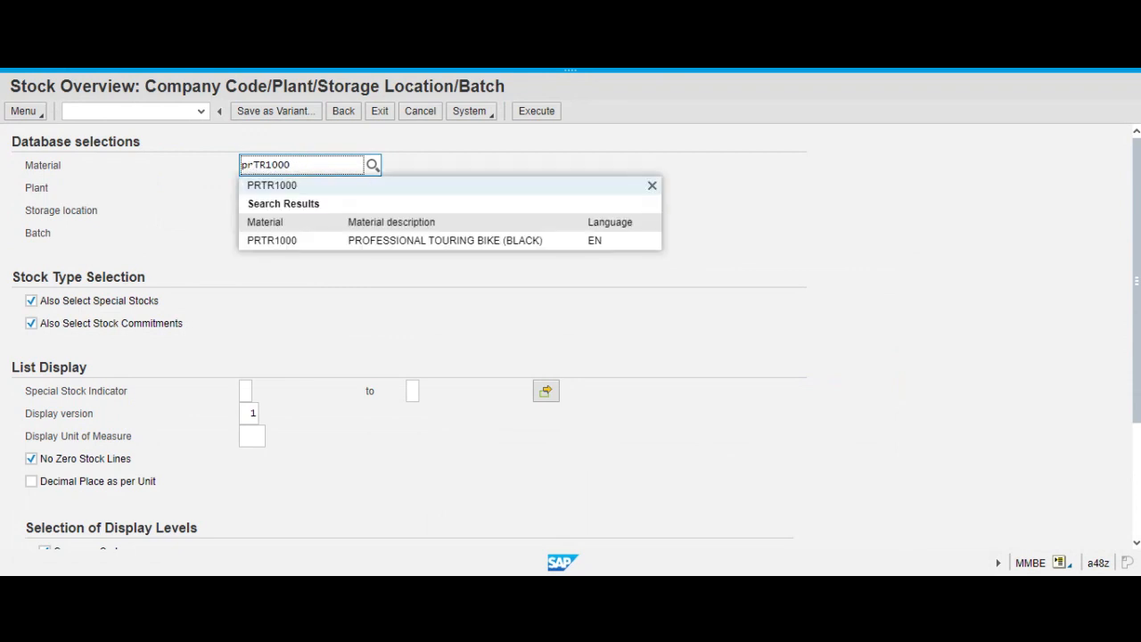
pyautogui.click(268, 239)
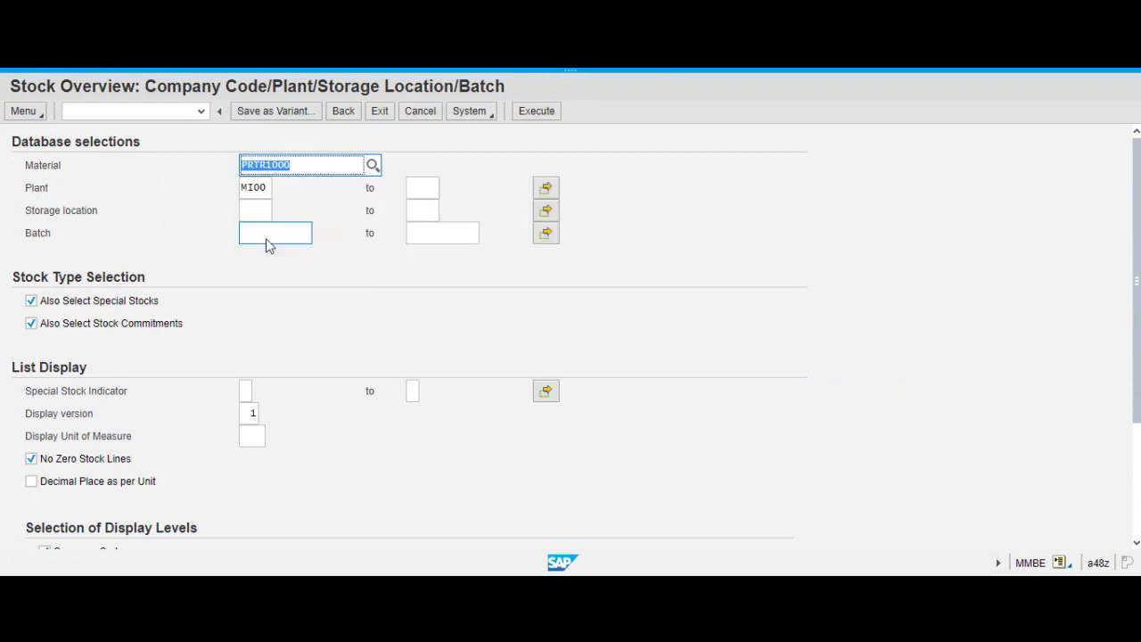
pyautogui.click(536, 113)
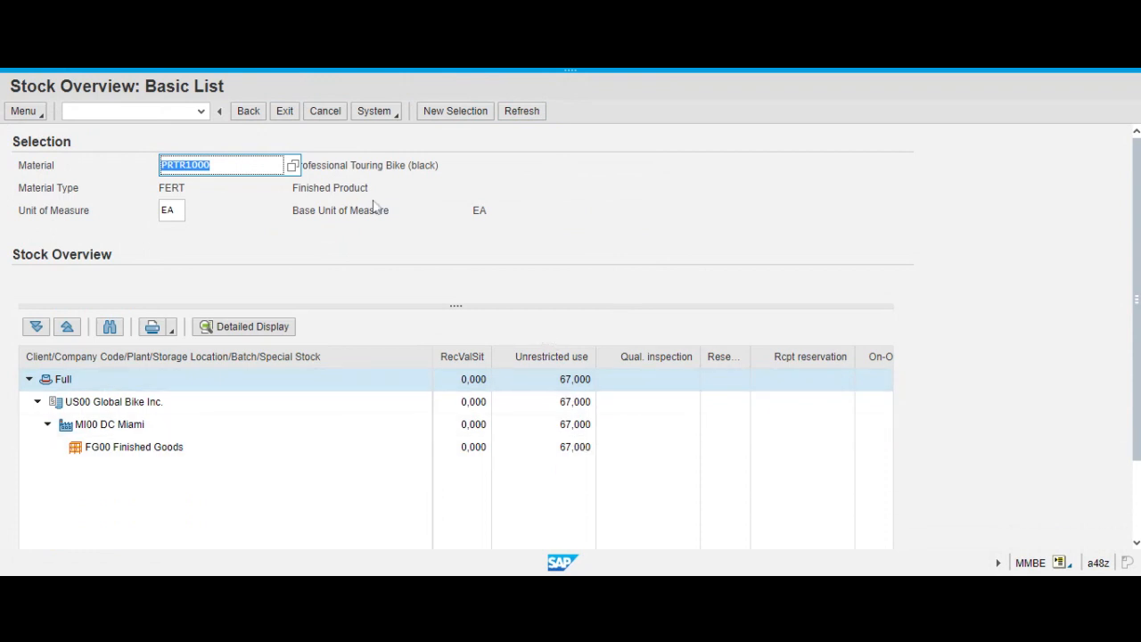
# Return to the stock selection and display the stock overview for material PRTR1086 in plant MI00.
pyautogui.click(249, 114)
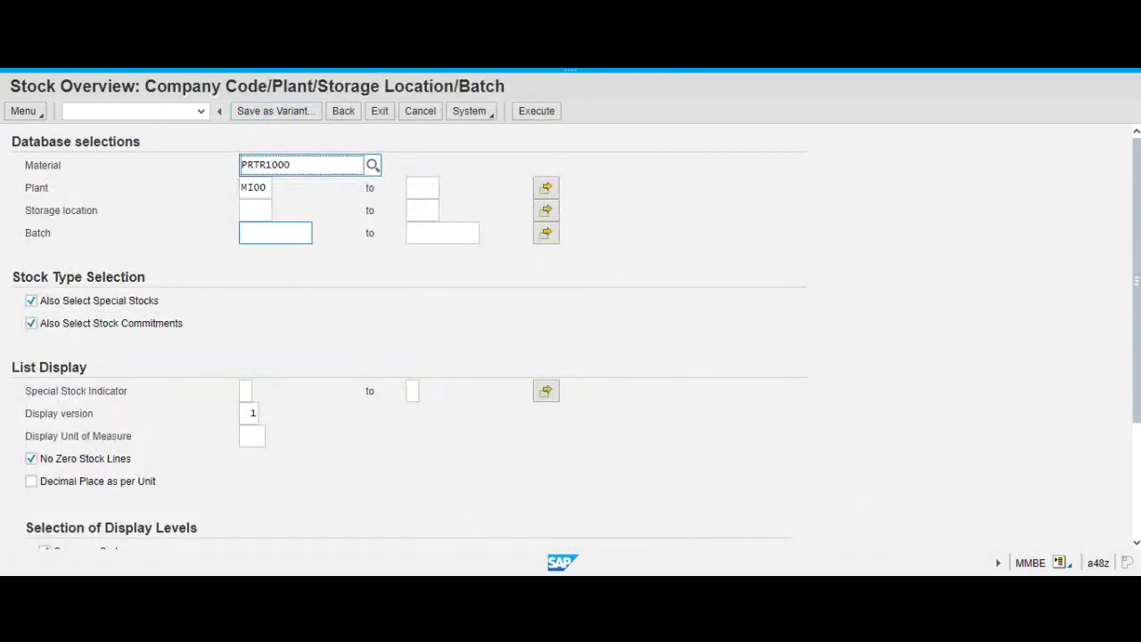
pyautogui.press('BackSpace')
pyautogui.press('BackSpace')
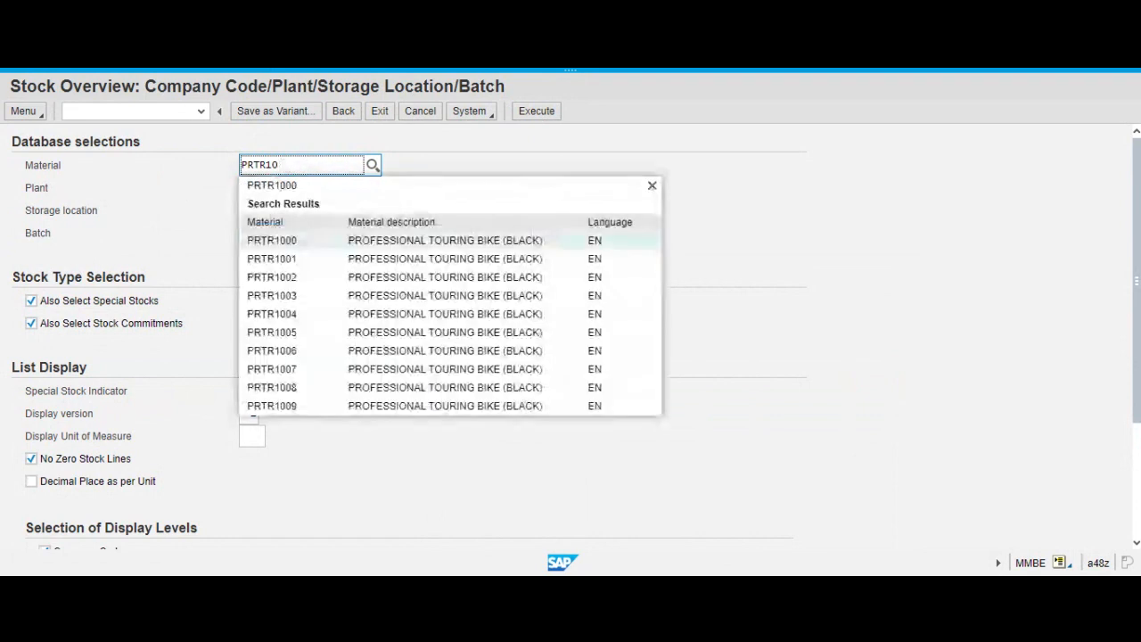
pyautogui.write('86')
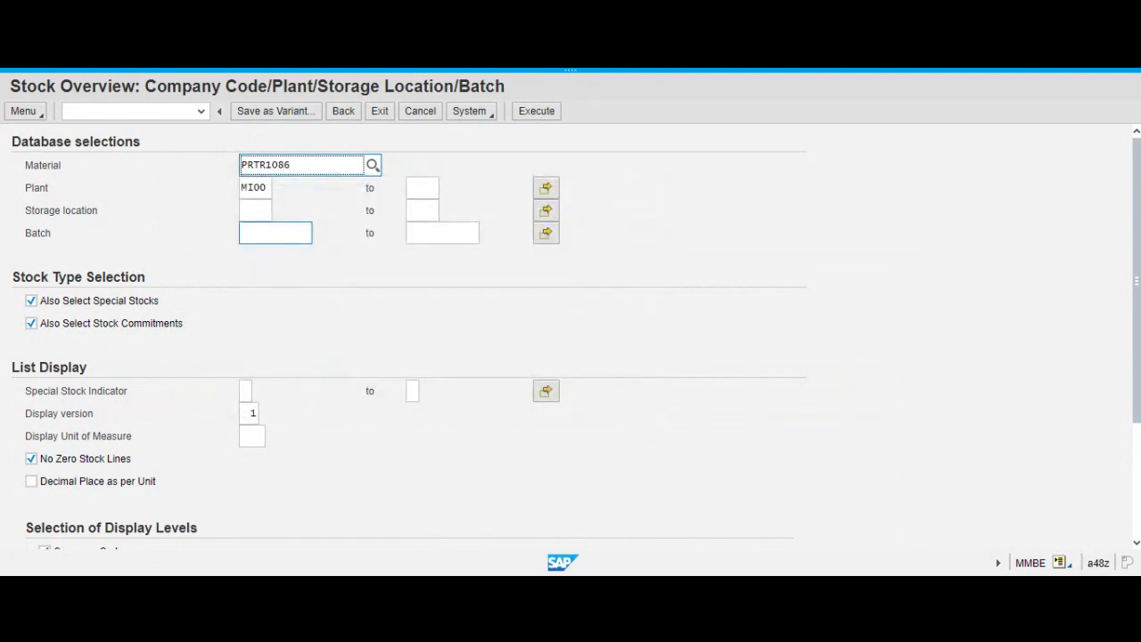
pyautogui.click(294, 240)
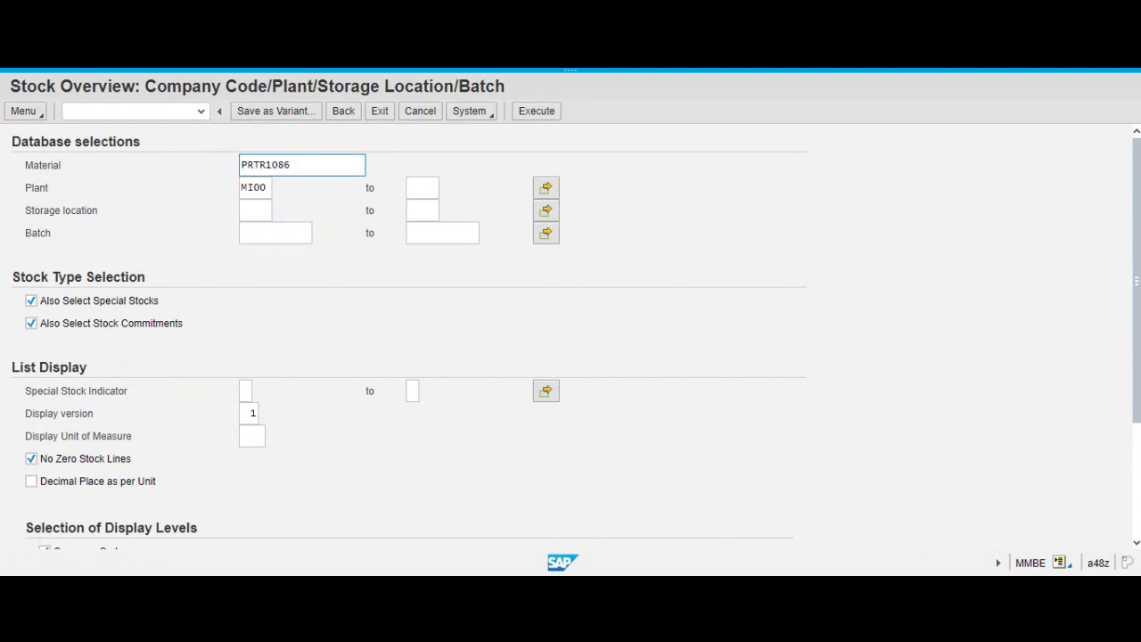
pyautogui.click(539, 115)
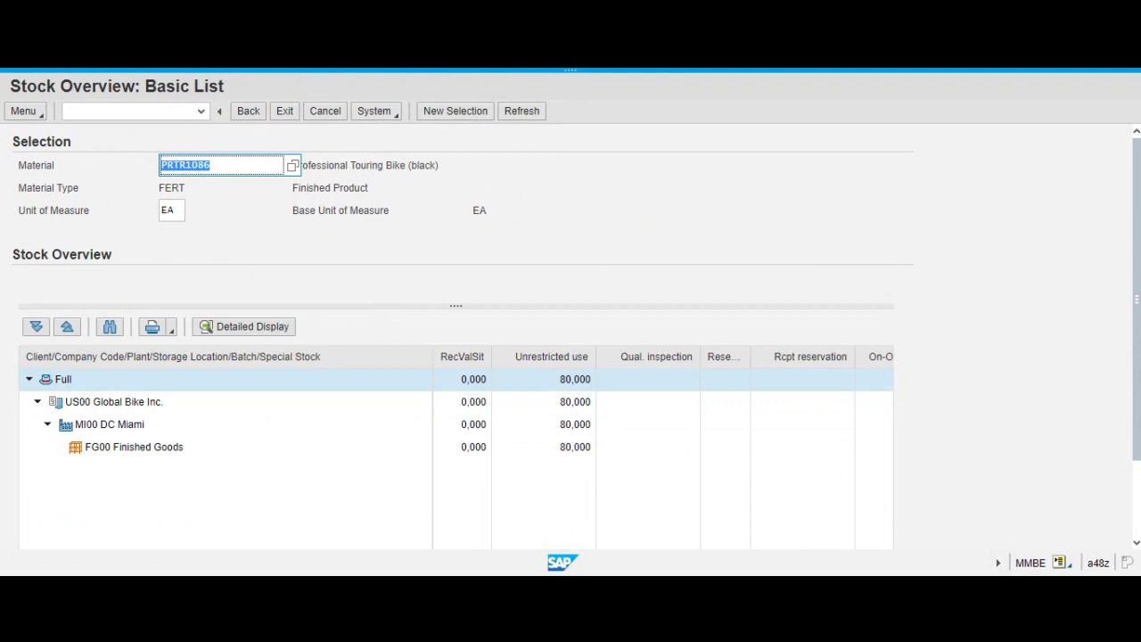
pyautogui.click(615, 71)
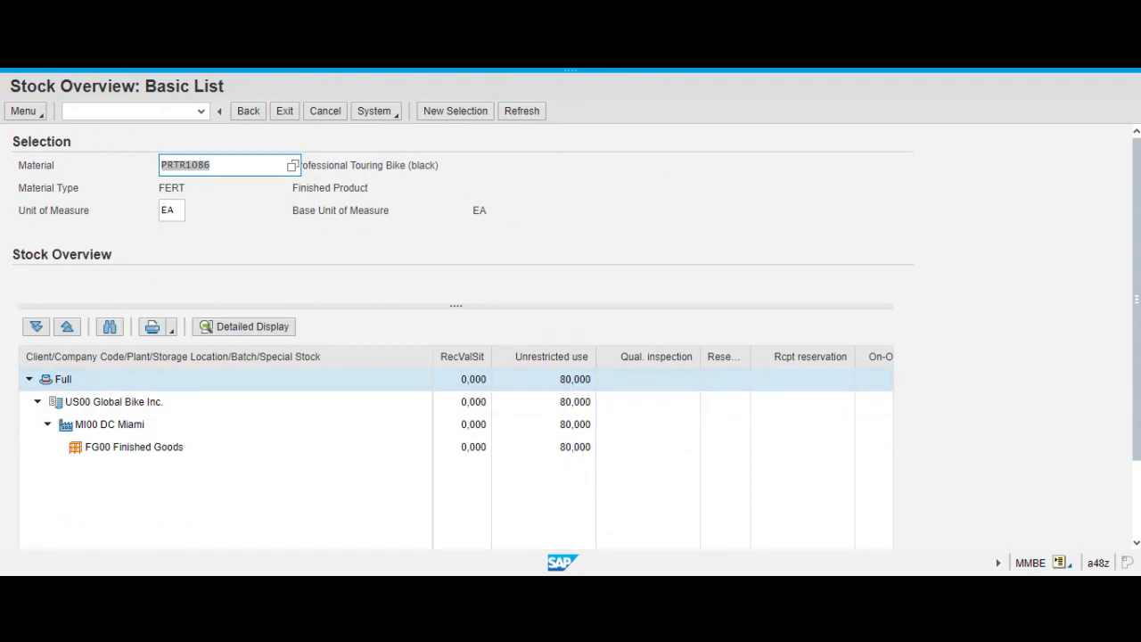
# Return to the stock selection and display the stock overview for material PRTR1088 in plant MI00.
pyautogui.click(249, 113)
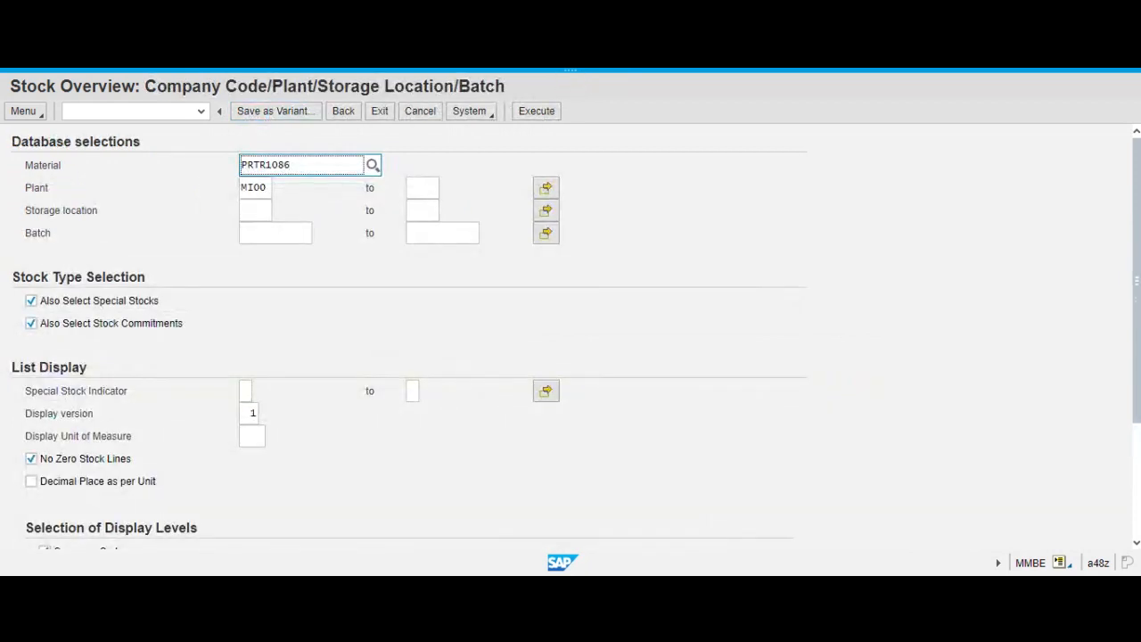
pyautogui.press('BackSpace')
pyautogui.write('8')
pyautogui.press('Return')
pyautogui.click(540, 119)
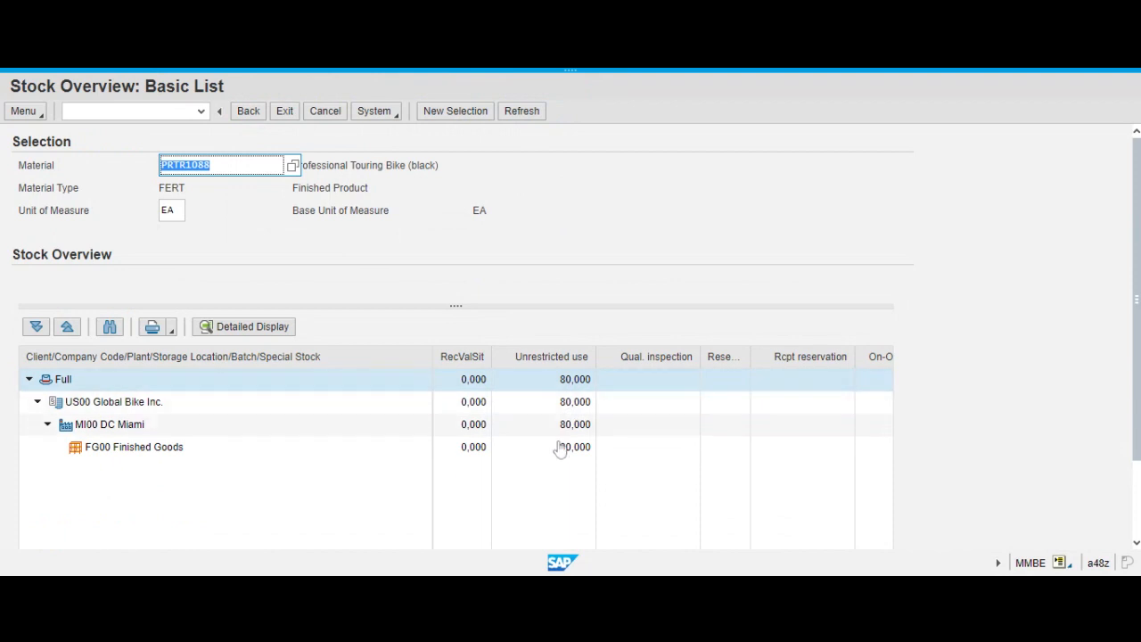
pyautogui.click(211, 165)
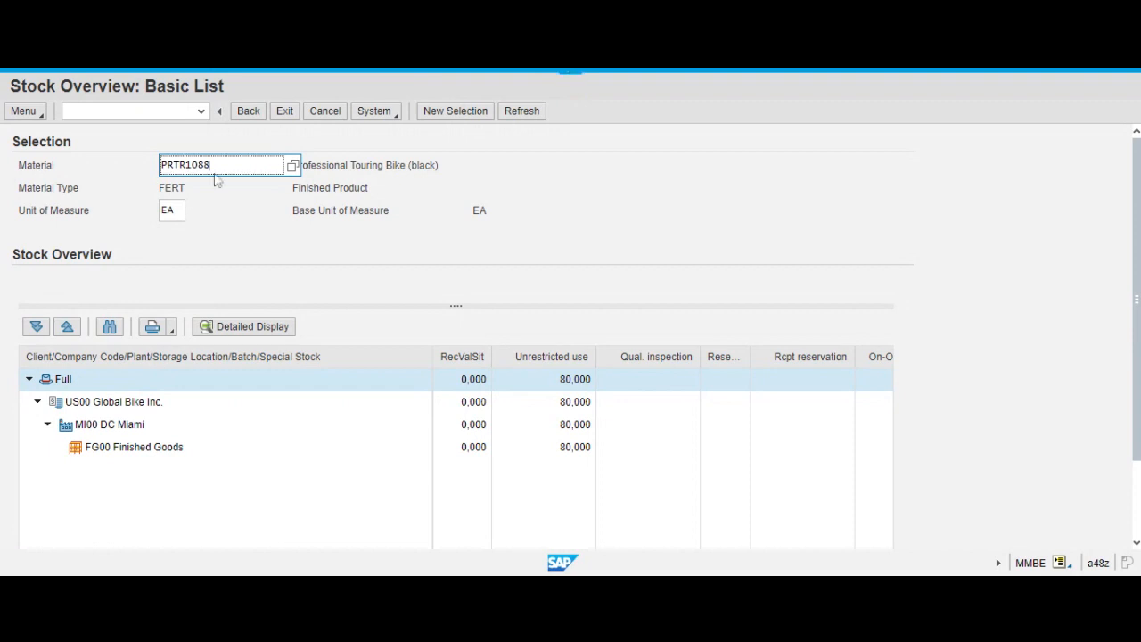
# Replace the material in the stock selection with DXTR1088 and display its stock overview for plant MI00.
pyautogui.click(248, 111)
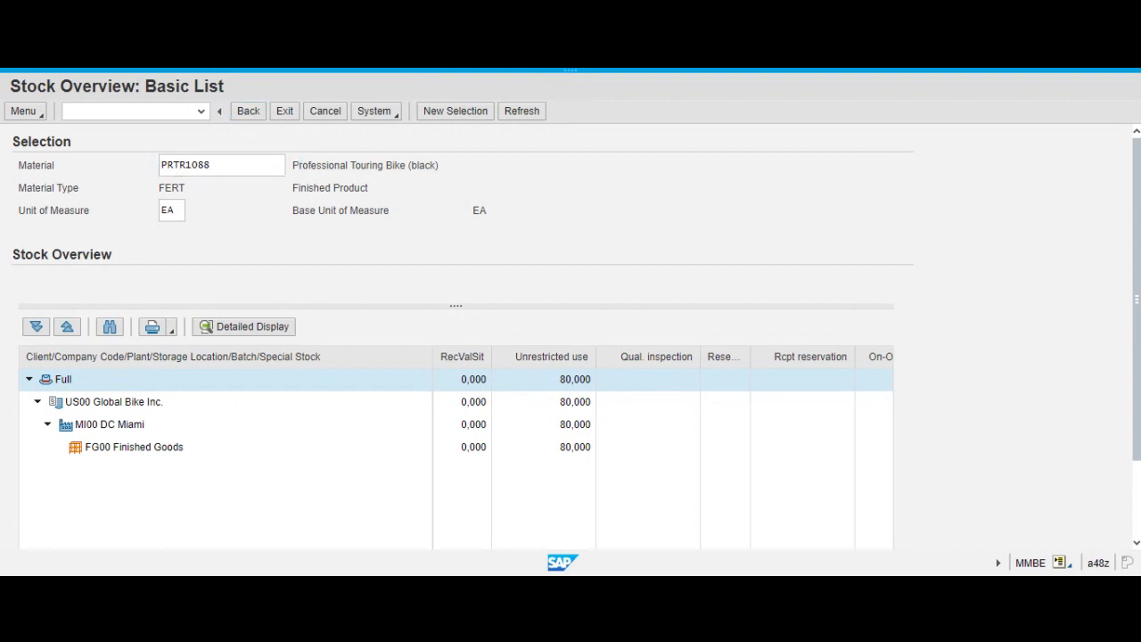
pyautogui.click(254, 164)
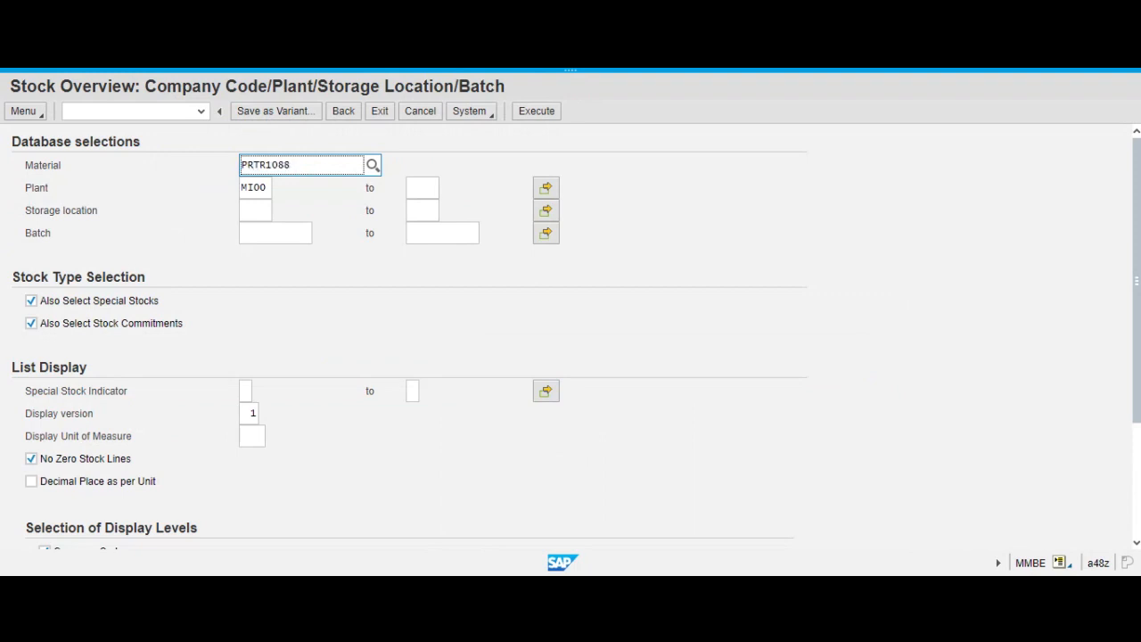
pyautogui.moveTo(253, 165); pyautogui.dragTo(232, 167)
pyautogui.click(232, 168)
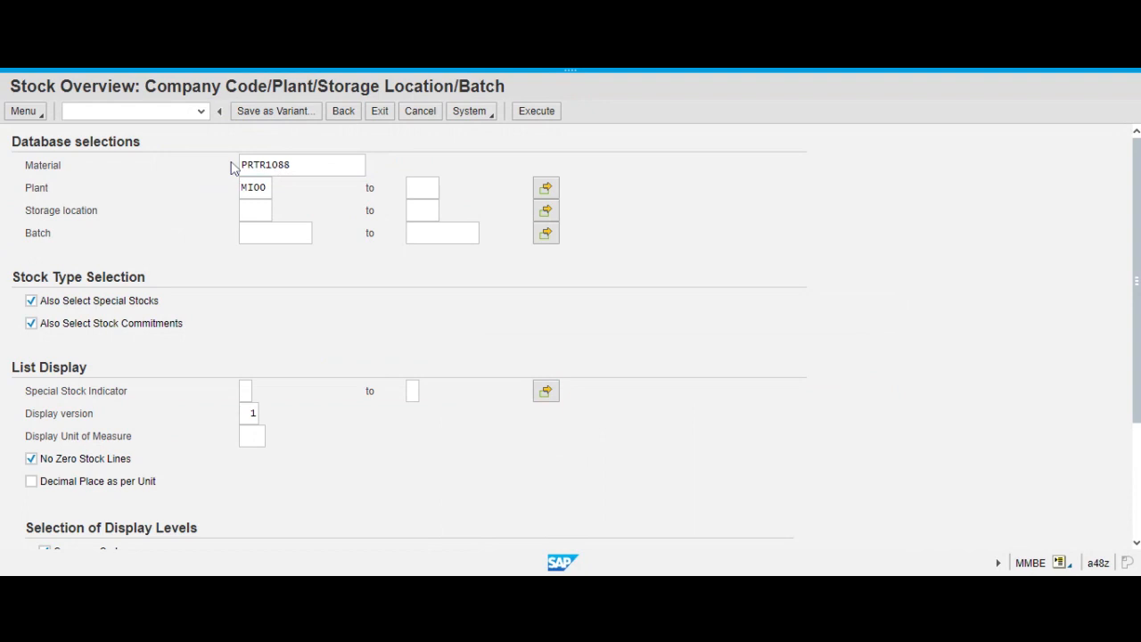
pyautogui.moveTo(292, 165); pyautogui.dragTo(234, 164)
pyautogui.press('BackSpace')
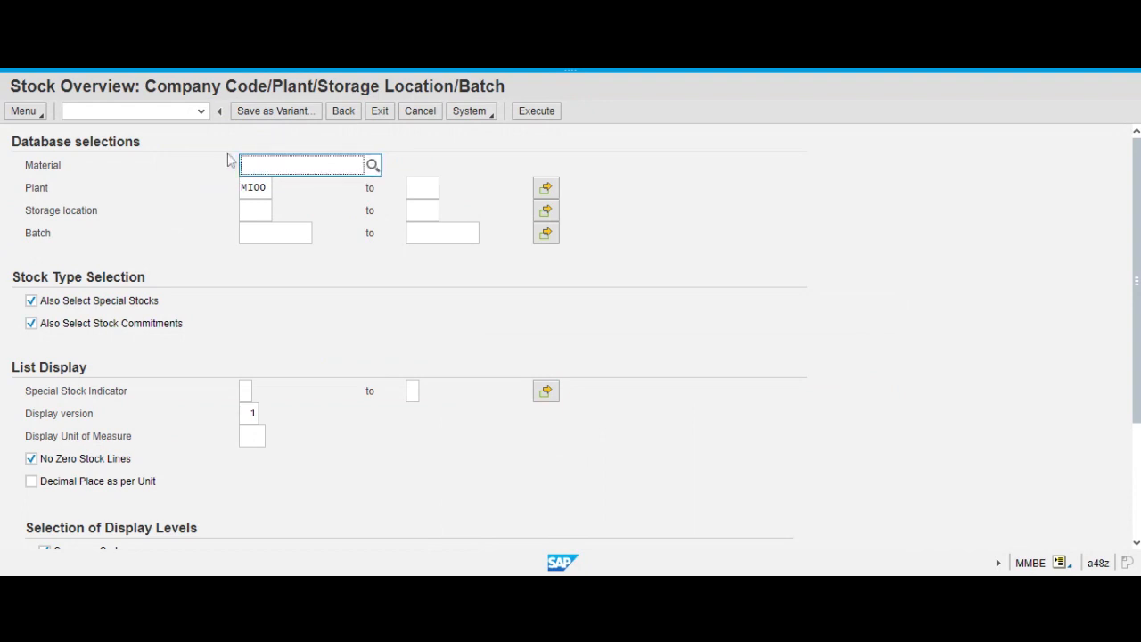
pyautogui.write('dxtr')
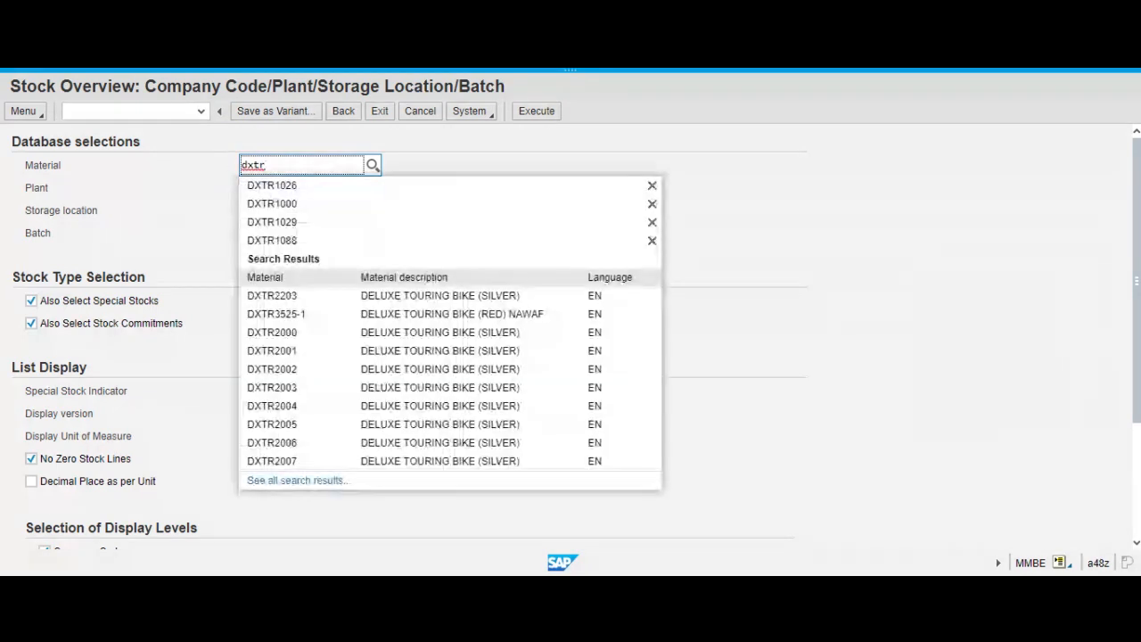
pyautogui.click(294, 206)
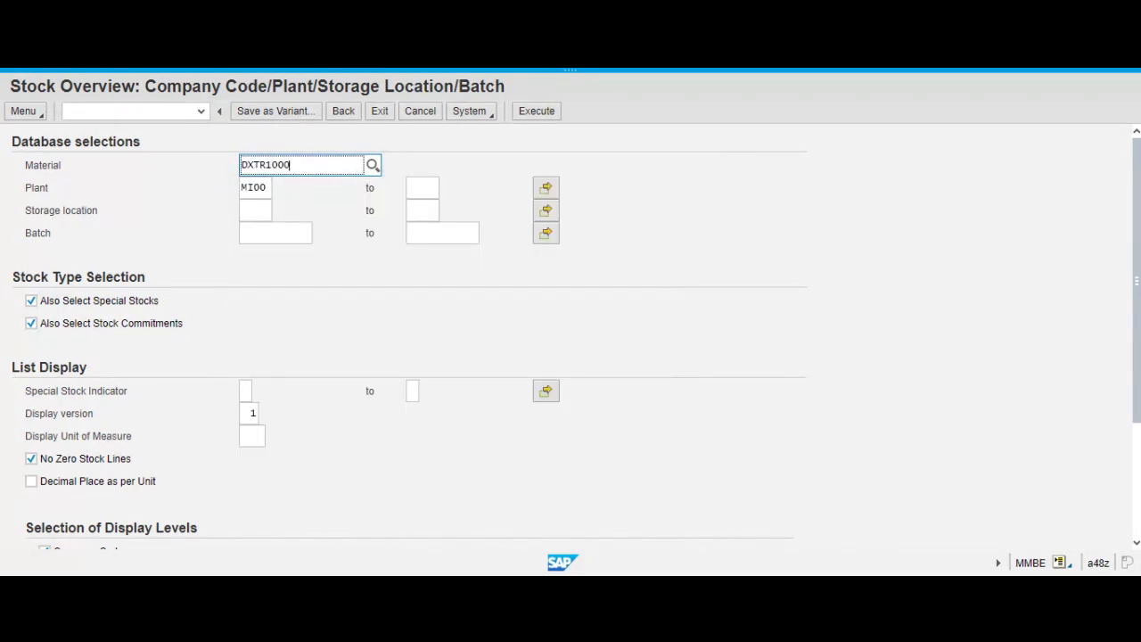
pyautogui.press('BackSpace')
pyautogui.press('BackSpace')
pyautogui.write('88')
pyautogui.hotkey('ctrl', 'a')
pyautogui.click(536, 111)
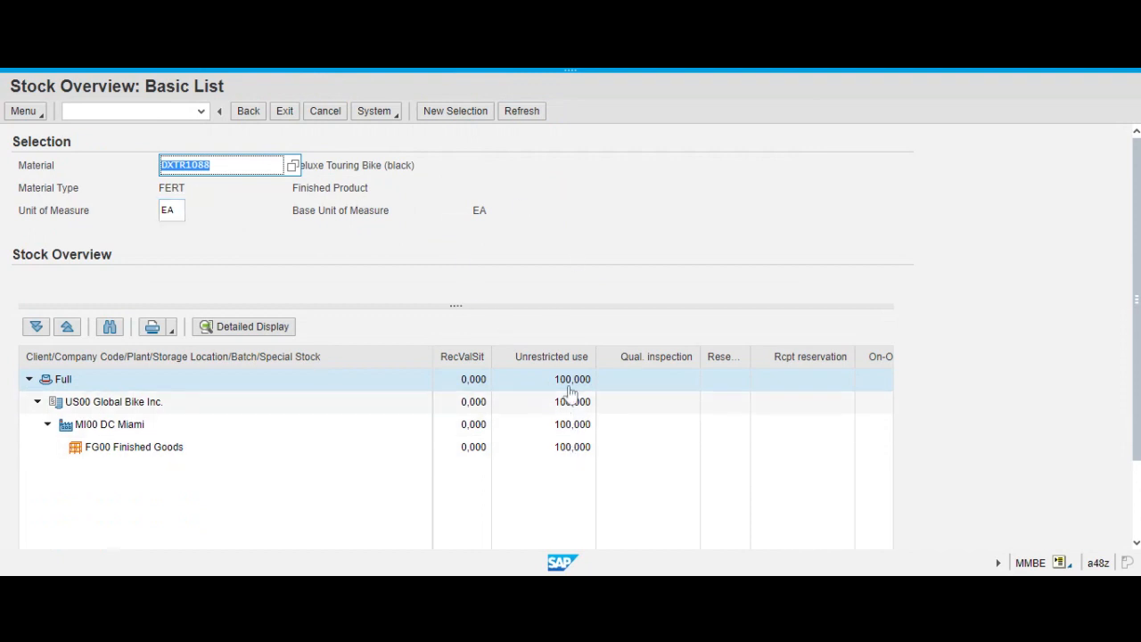
pyautogui.click(569, 69)
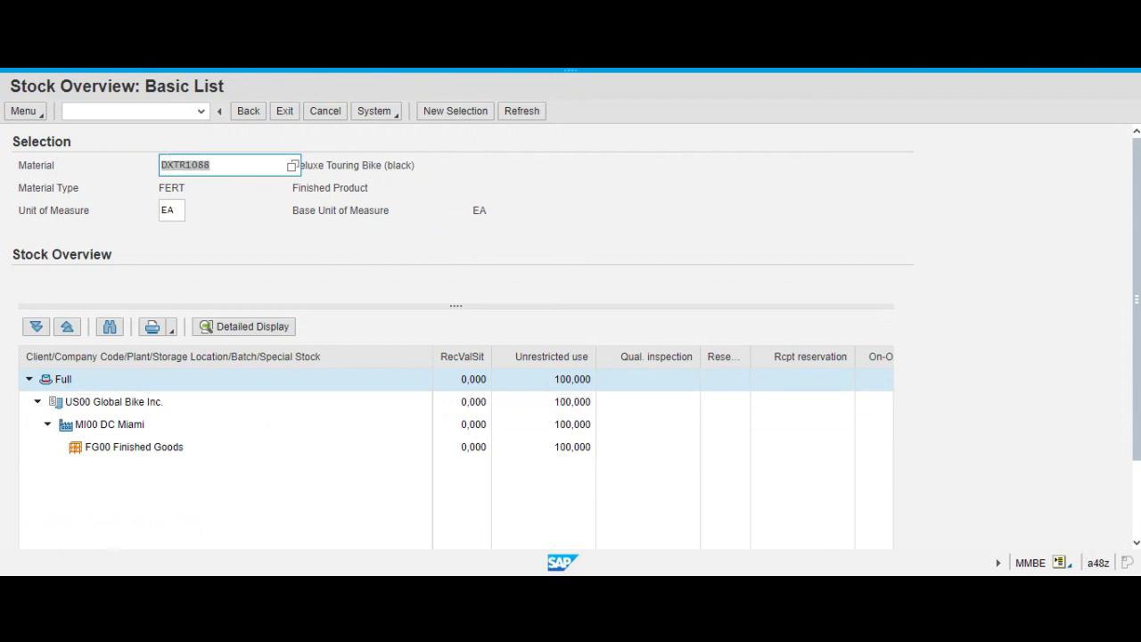
pyautogui.hotkey('alt', 'Tab')
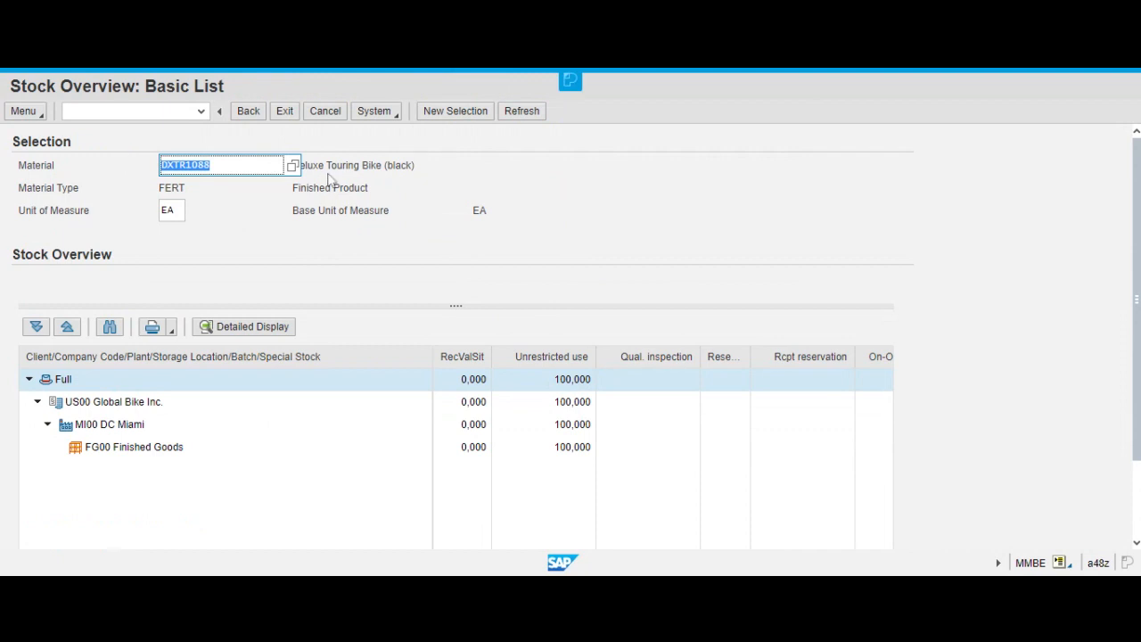
pyautogui.click(225, 166)
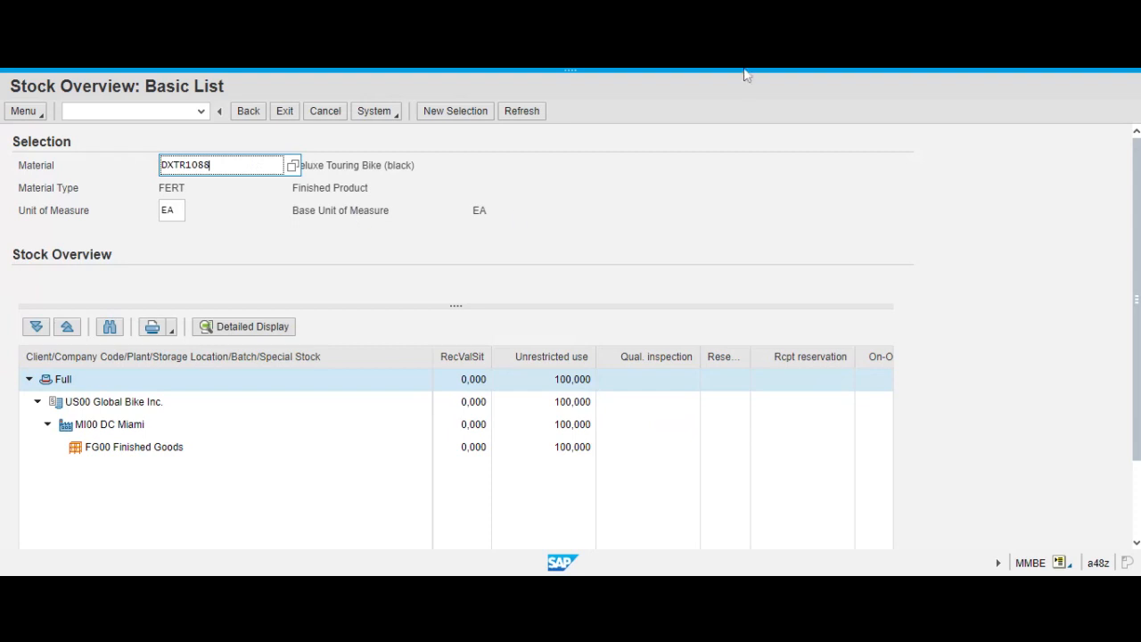
# Exit and reopen MMBE, display the stock overview for DXTR1088, and select the unrestricted-use stock of storage location FG00 Finished Goods.
pyautogui.click(289, 110)
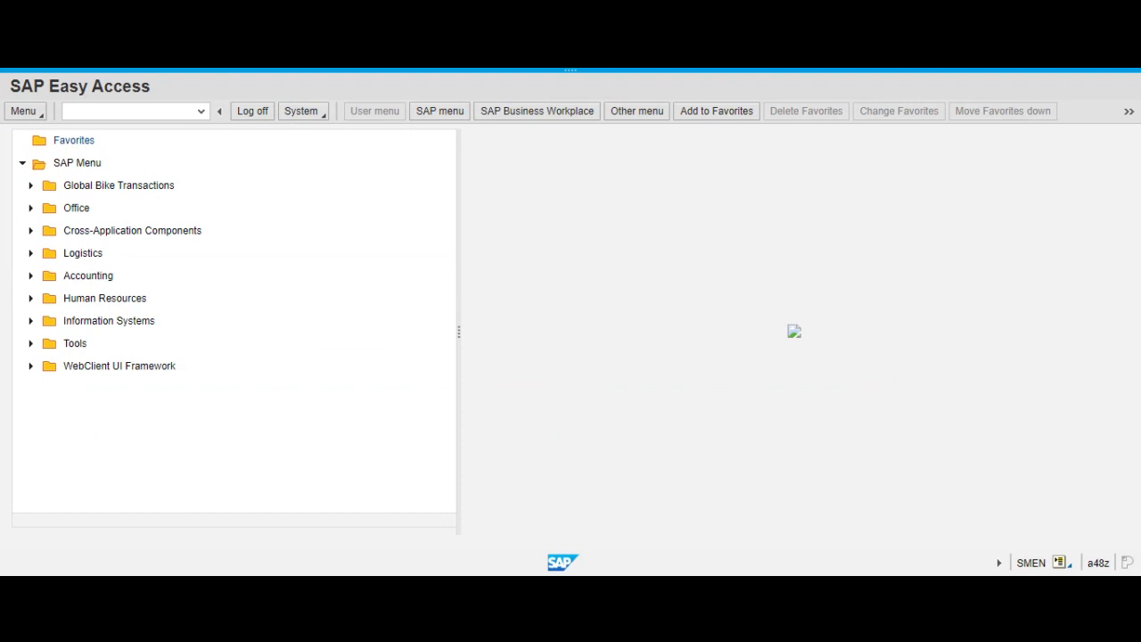
pyautogui.click(115, 111)
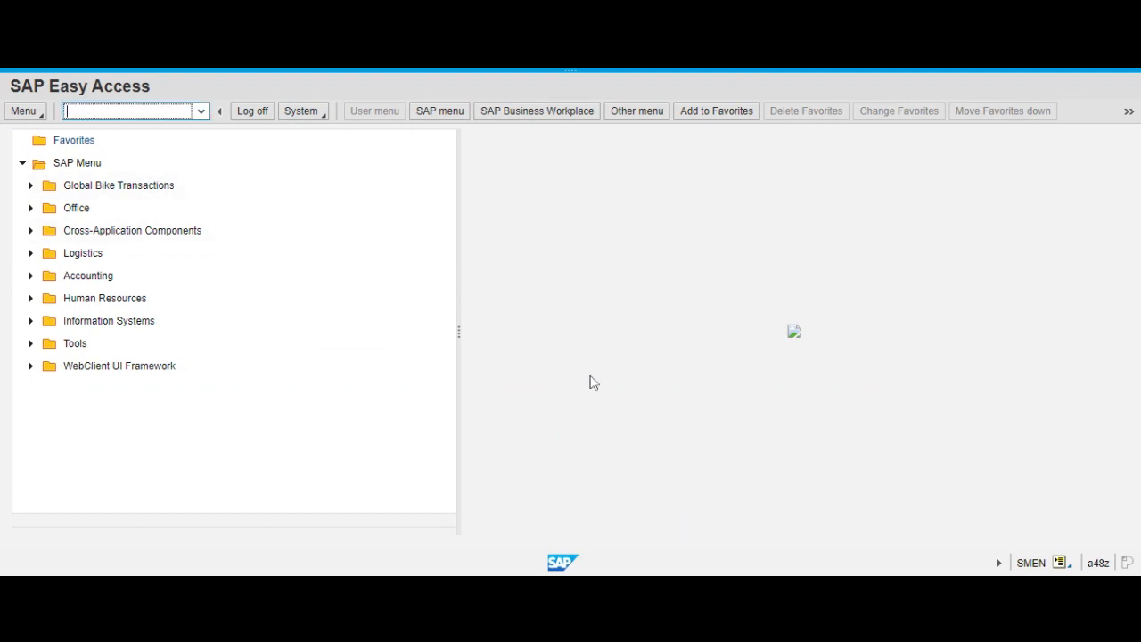
pyautogui.write('mm')
pyautogui.write('e')
pyautogui.press('Return')
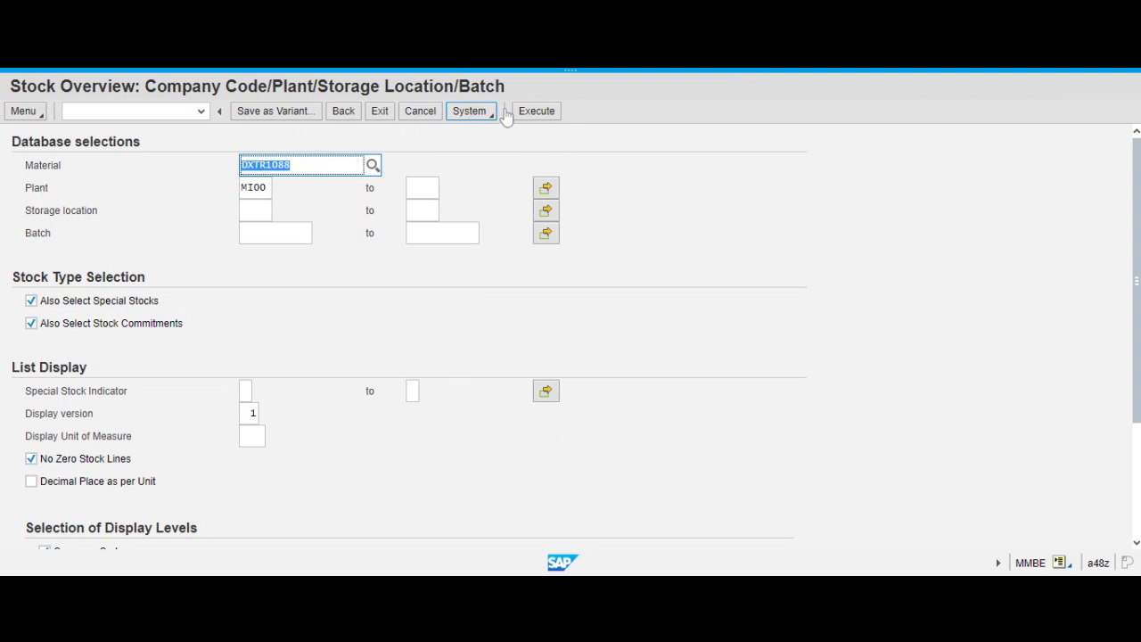
pyautogui.click(291, 165)
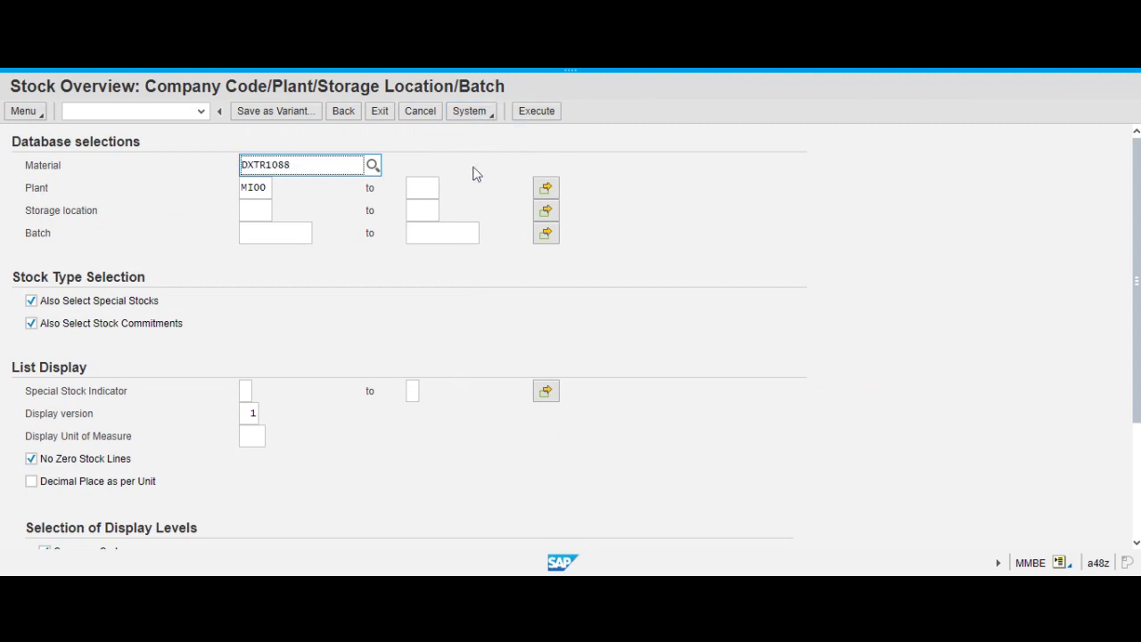
pyautogui.click(540, 111)
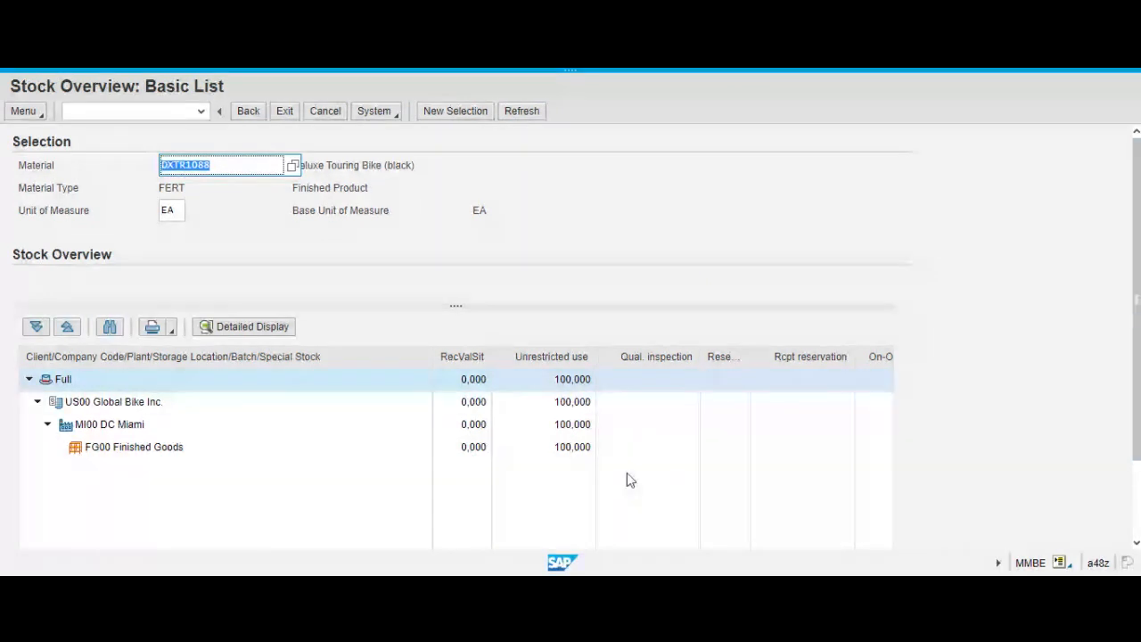
pyautogui.click(576, 451)
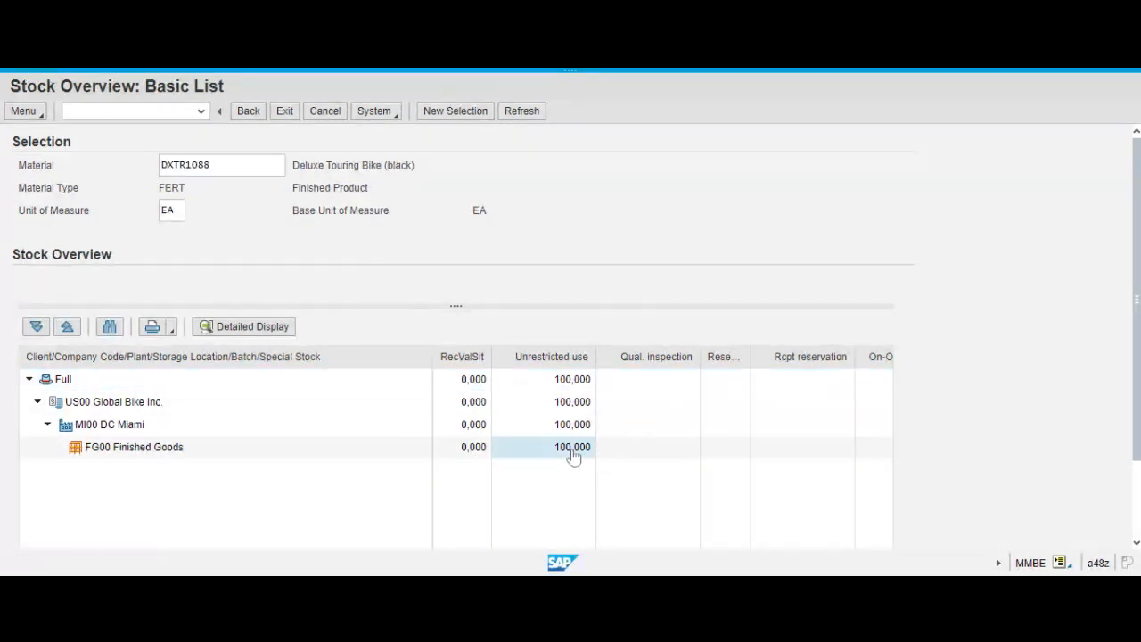
# Show the detailed stock display for DXTR1088 in storage location FG00, examine the stock quantities of all stock types, and exit the overview.
pyautogui.click(246, 332)
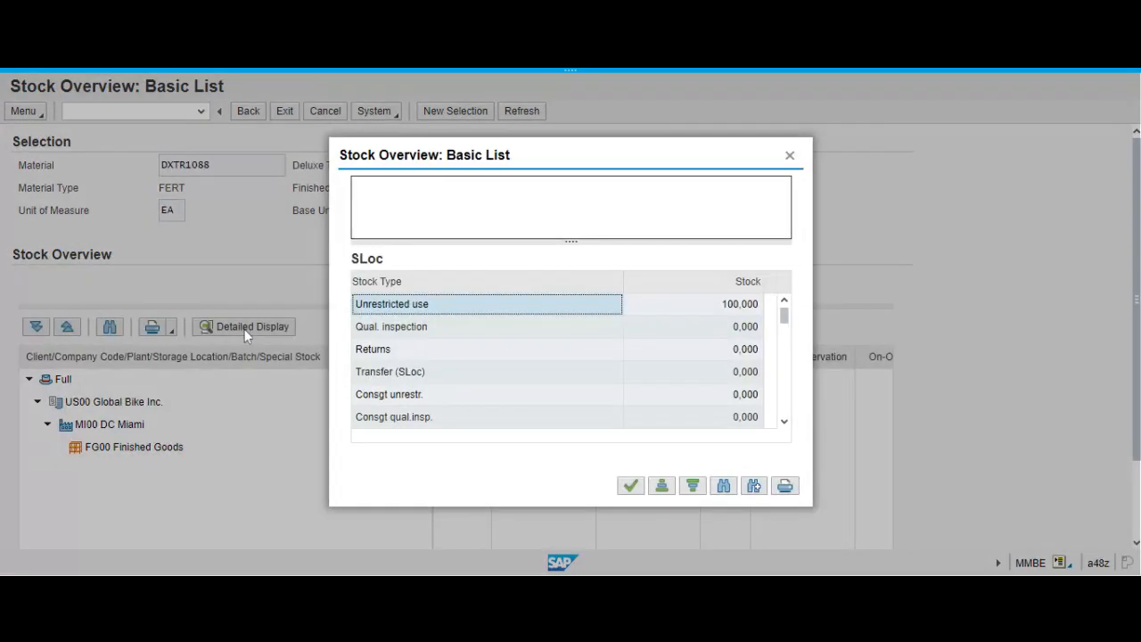
pyautogui.click(785, 422)
pyautogui.click(786, 422)
pyautogui.click(785, 422)
pyautogui.click(785, 421)
pyautogui.click(785, 422)
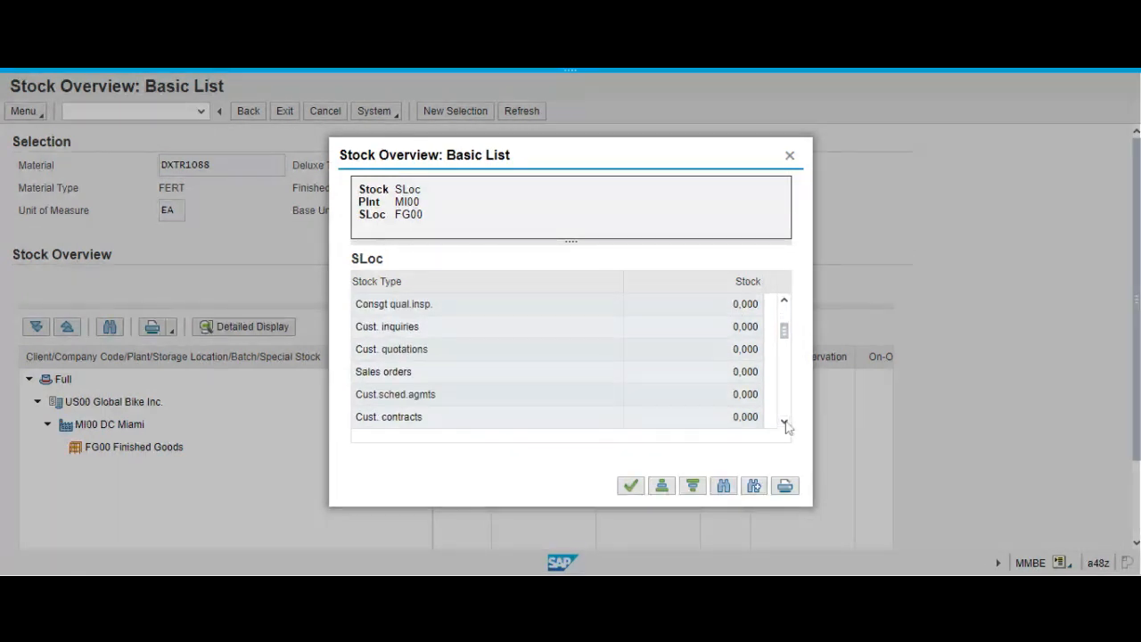
pyautogui.click(785, 422)
pyautogui.click(786, 422)
pyautogui.click(785, 421)
pyautogui.click(785, 421)
pyautogui.click(786, 422)
pyautogui.click(786, 421)
pyautogui.click(786, 422)
pyautogui.click(785, 422)
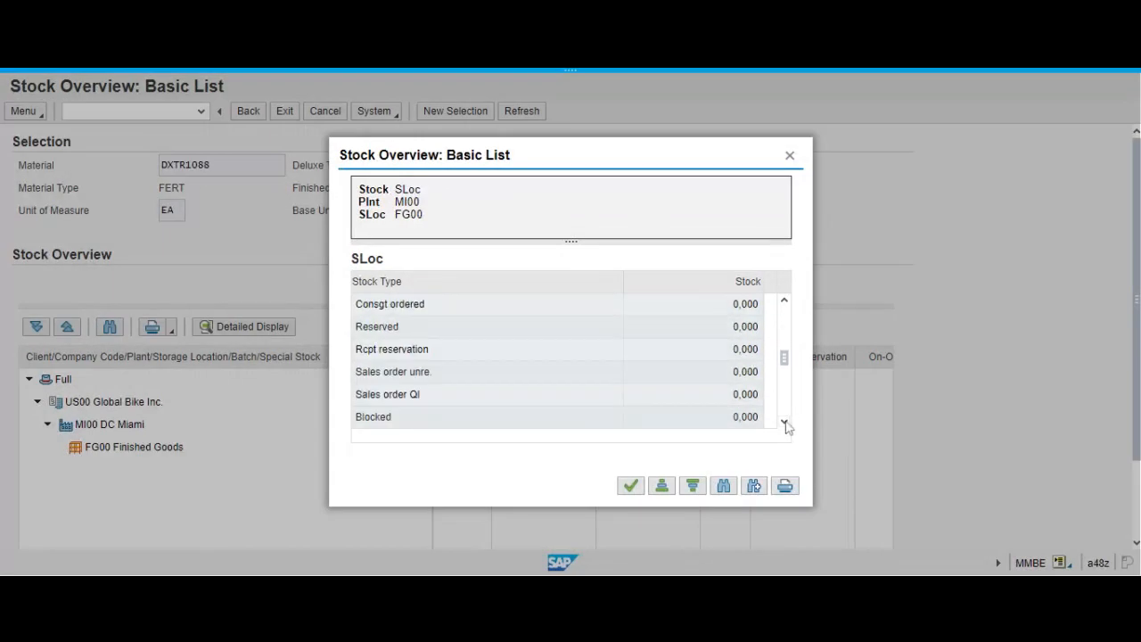
pyautogui.click(786, 422)
pyautogui.click(786, 422)
pyautogui.click(786, 421)
pyautogui.click(786, 422)
pyautogui.click(786, 422)
pyautogui.click(786, 421)
pyautogui.click(785, 422)
pyautogui.click(786, 422)
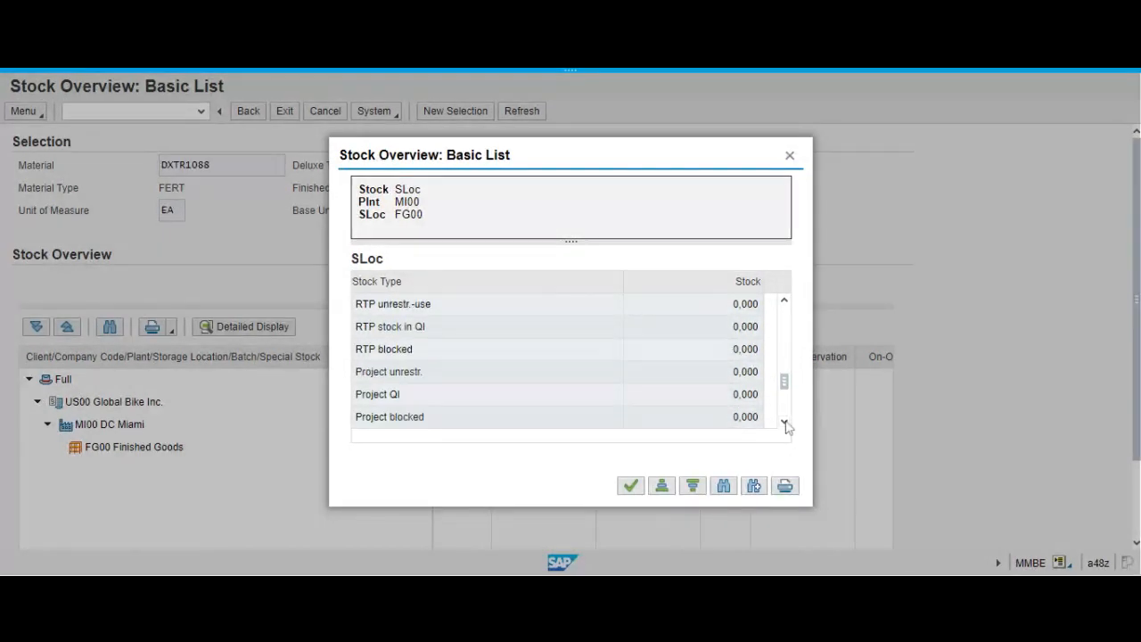
pyautogui.click(786, 422)
pyautogui.click(786, 422)
pyautogui.click(785, 422)
pyautogui.click(785, 422)
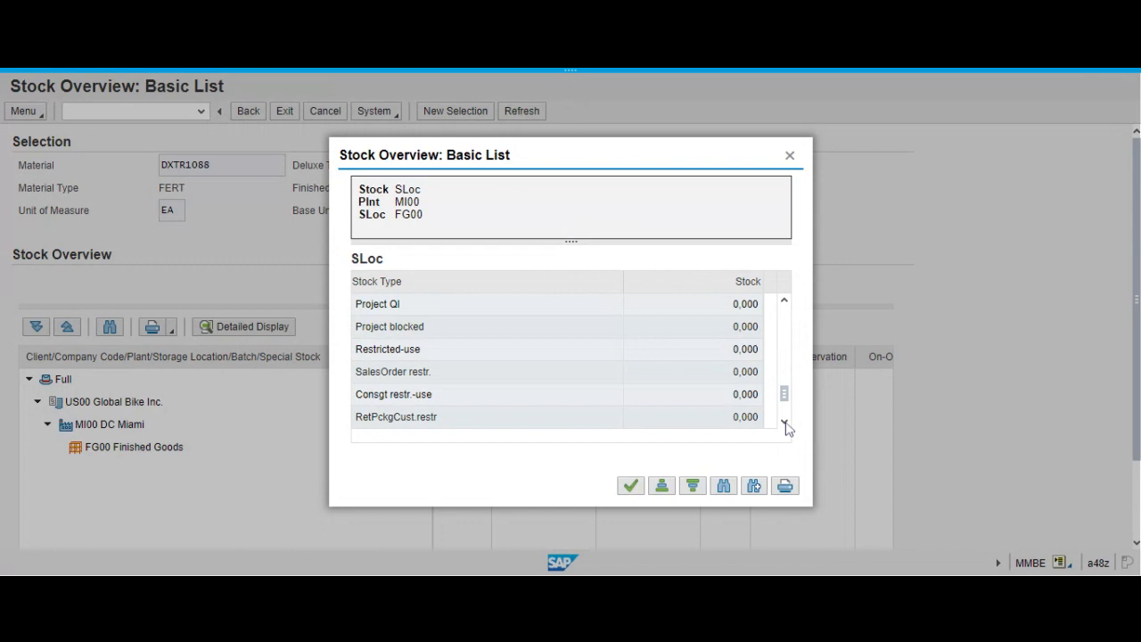
pyautogui.click(786, 422)
pyautogui.click(785, 422)
pyautogui.click(785, 421)
pyautogui.click(785, 421)
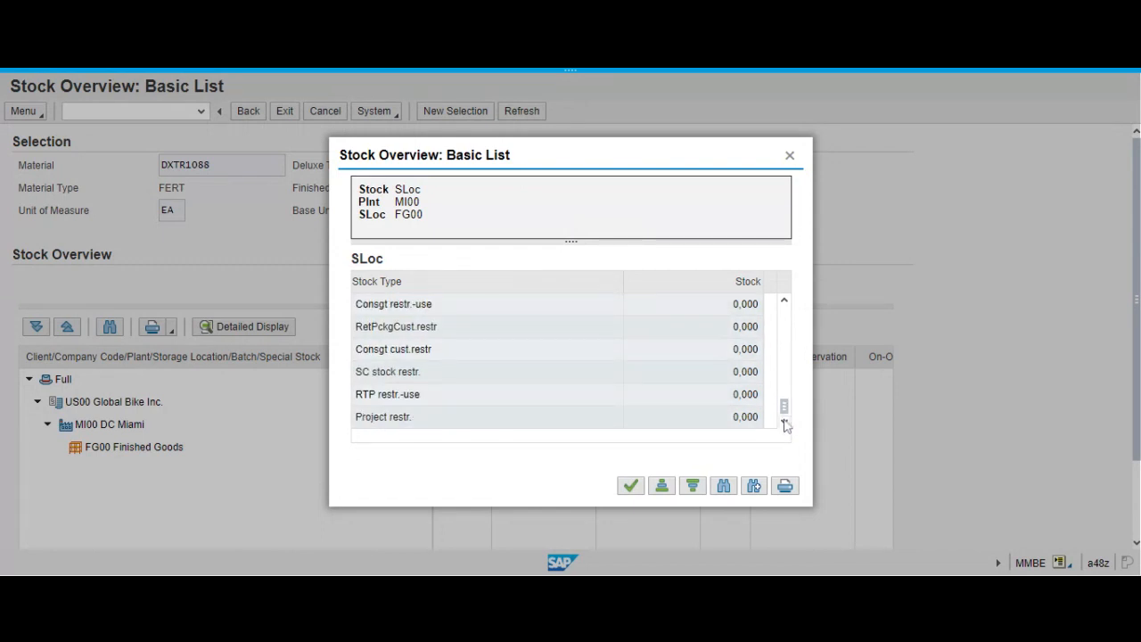
pyautogui.moveTo(784, 403); pyautogui.dragTo(784, 384)
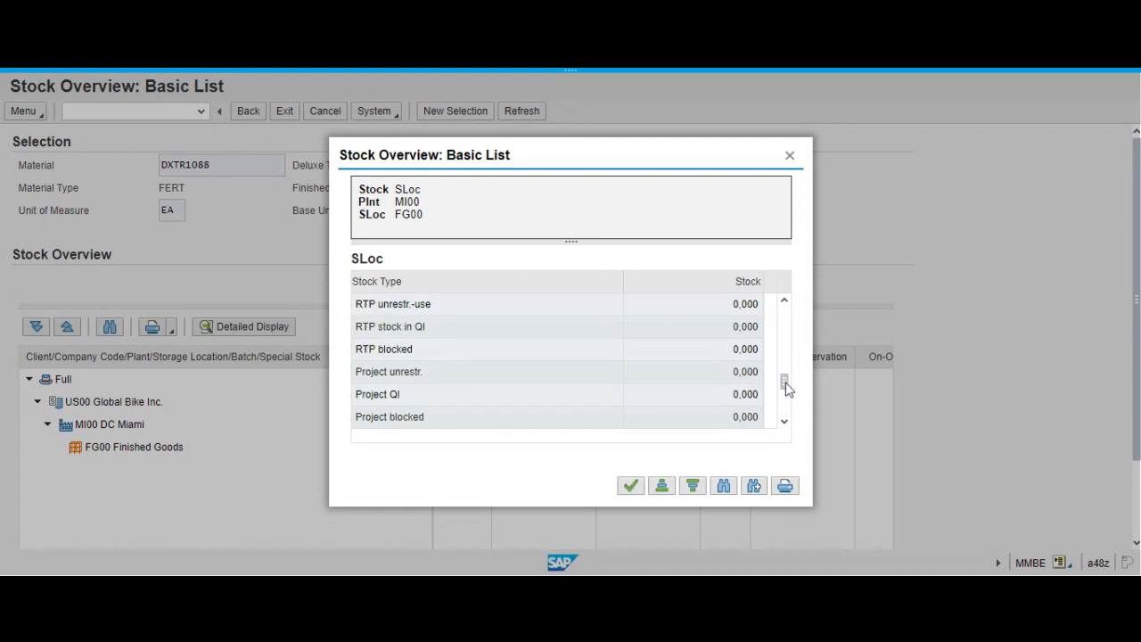
pyautogui.click(787, 336)
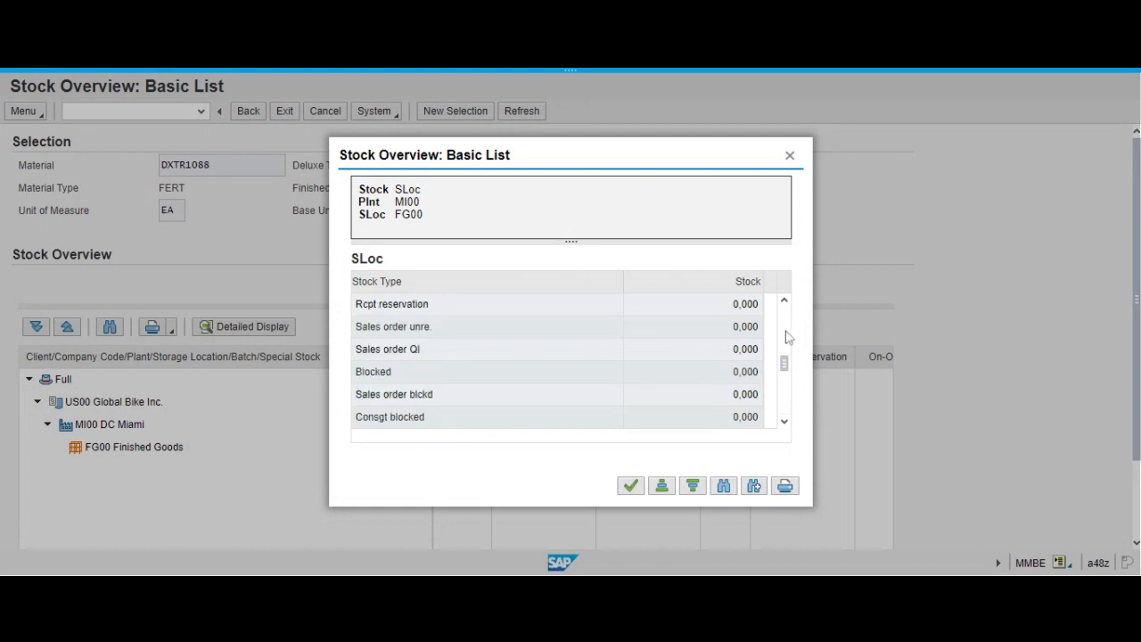
pyautogui.click(787, 336)
pyautogui.click(782, 301)
pyautogui.click(782, 302)
pyautogui.click(782, 301)
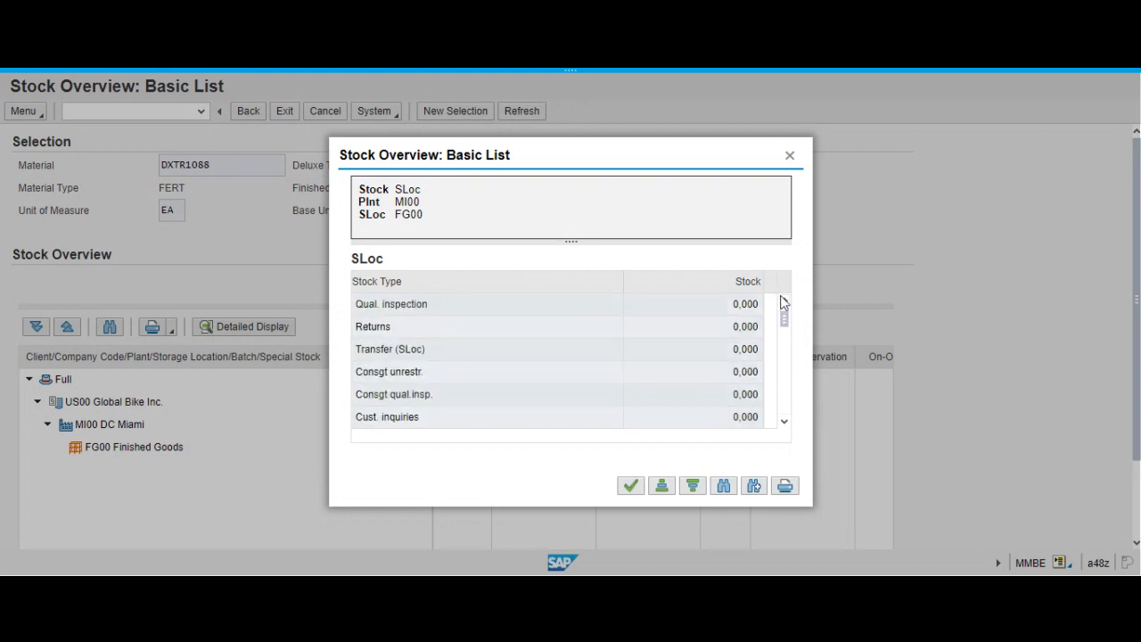
pyautogui.click(782, 302)
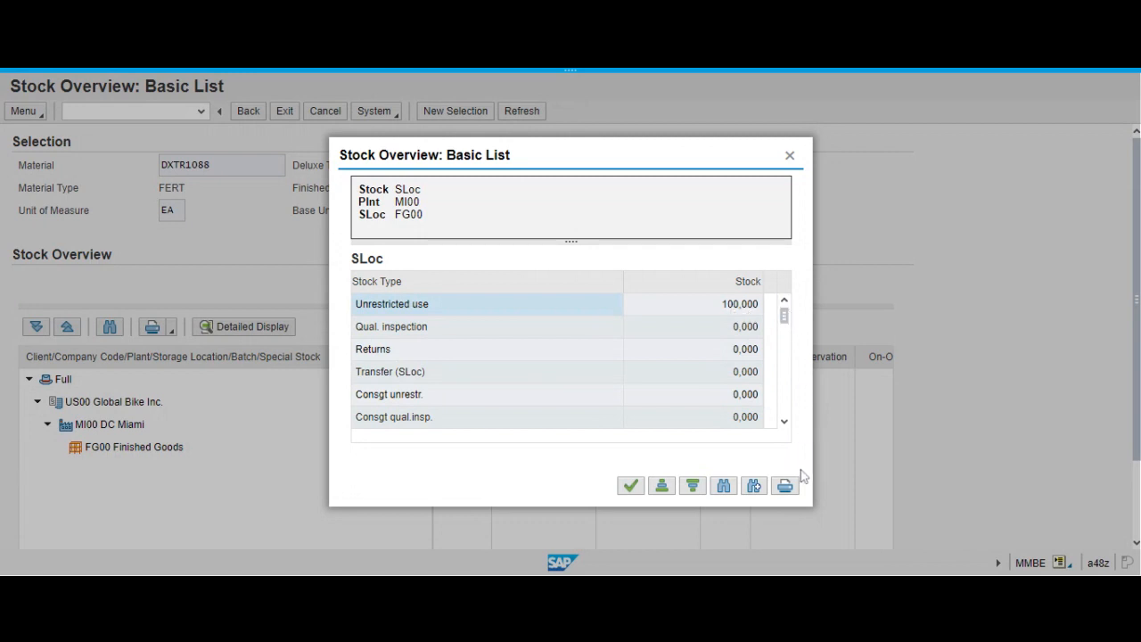
pyautogui.click(785, 423)
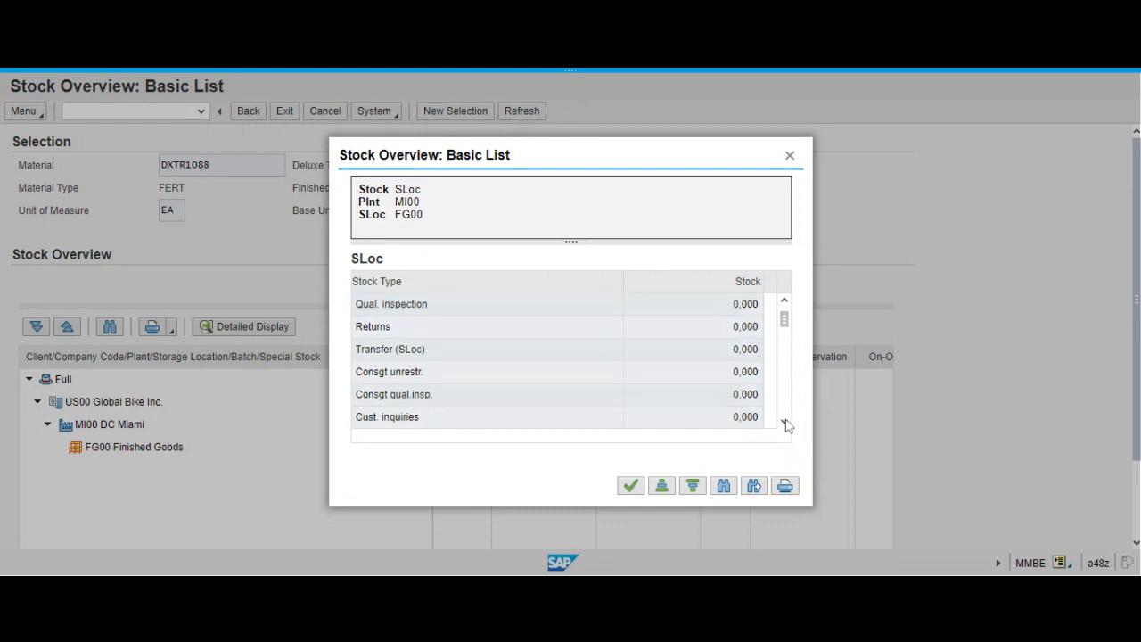
pyautogui.click(784, 422)
pyautogui.click(784, 423)
pyautogui.click(785, 423)
pyautogui.click(785, 423)
pyautogui.click(785, 423)
pyautogui.click(785, 422)
pyautogui.click(785, 423)
pyautogui.click(785, 422)
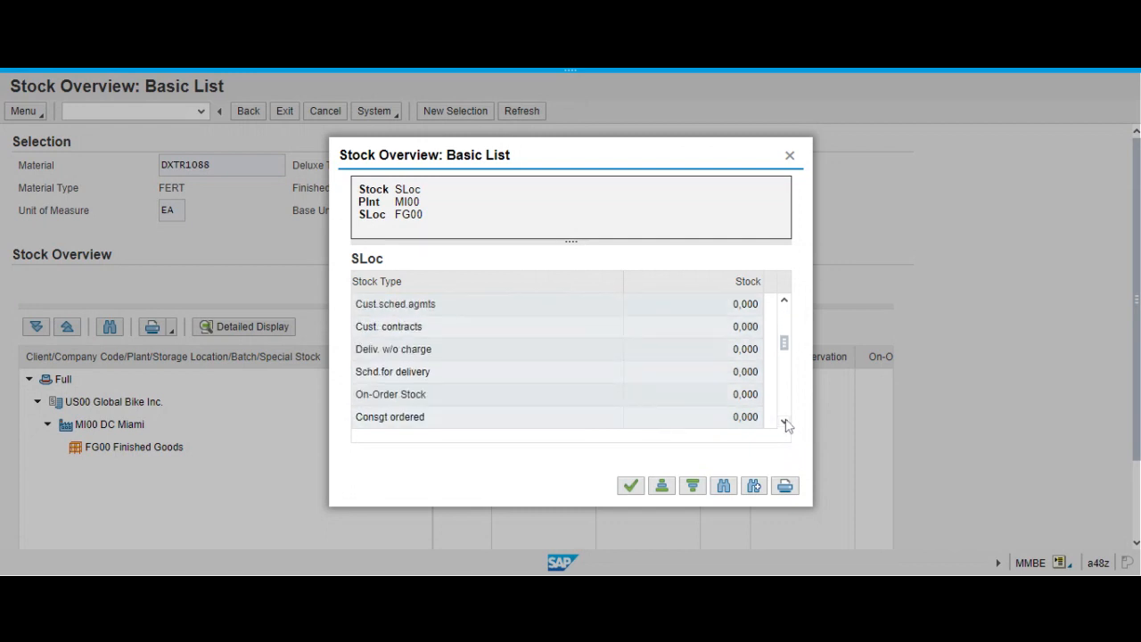
pyautogui.click(785, 422)
pyautogui.click(784, 423)
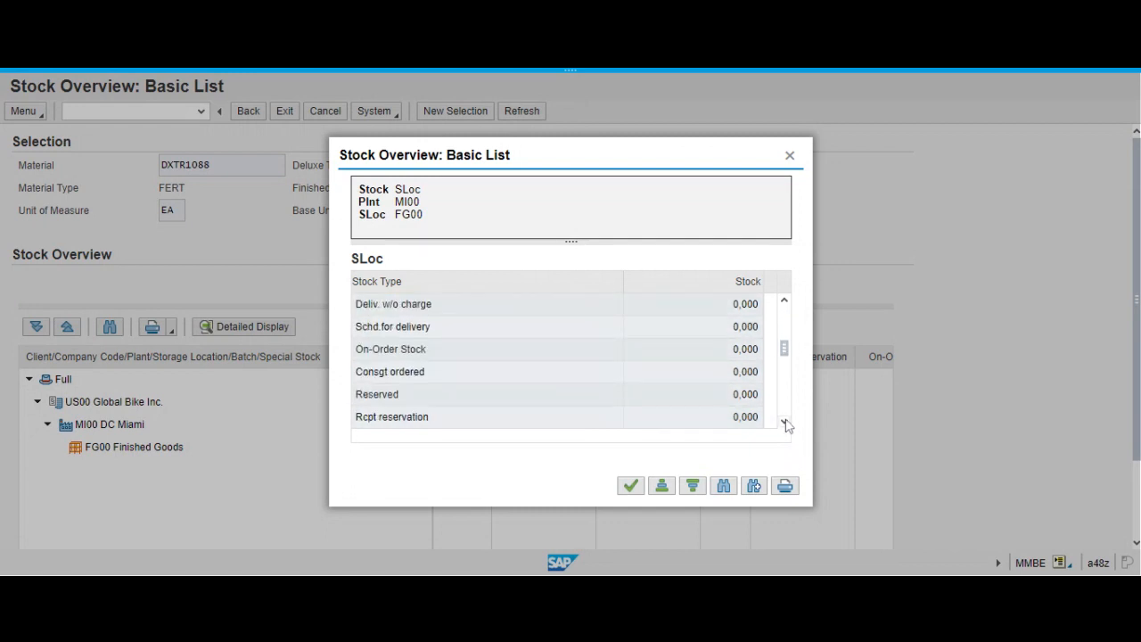
pyautogui.click(784, 422)
pyautogui.click(784, 423)
pyautogui.click(785, 423)
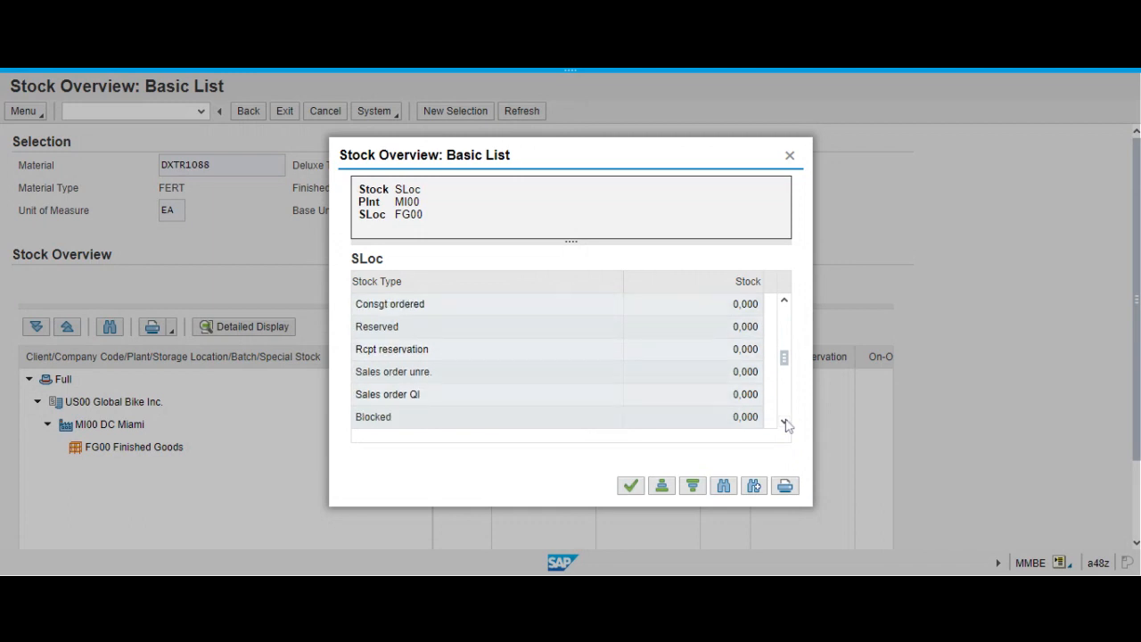
pyautogui.click(785, 423)
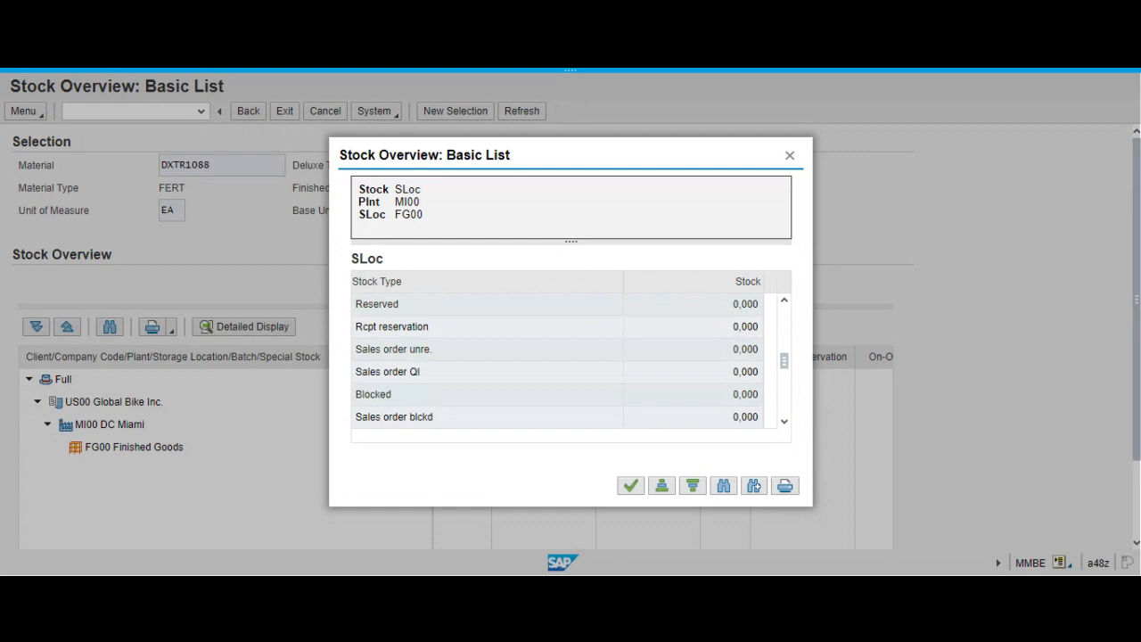
pyautogui.click(784, 422)
pyautogui.click(785, 423)
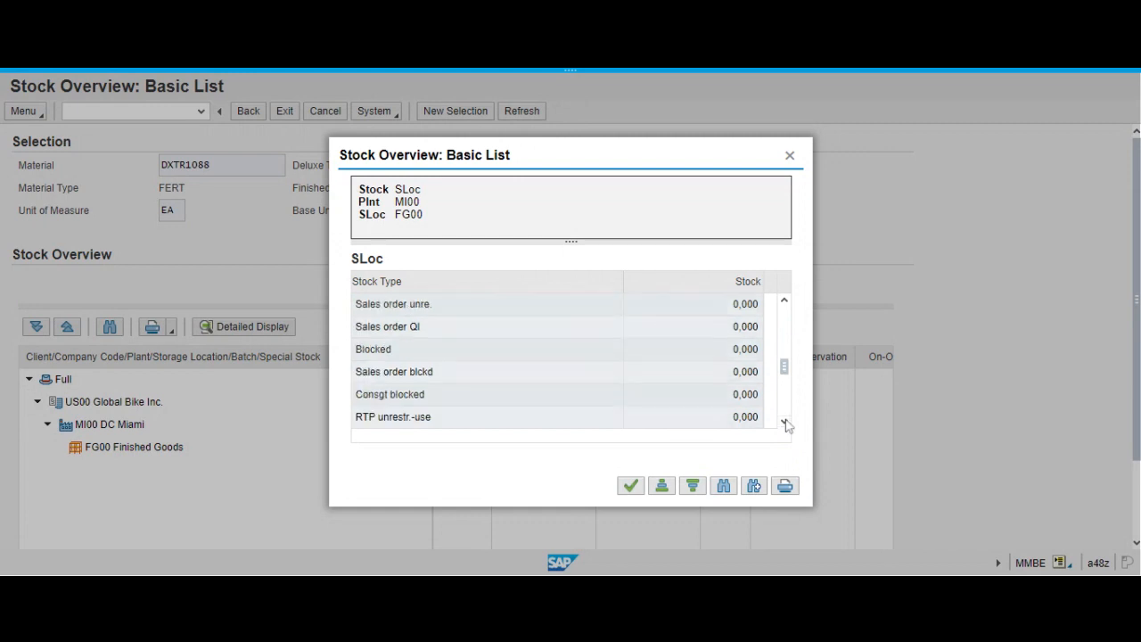
pyautogui.click(785, 423)
pyautogui.click(784, 423)
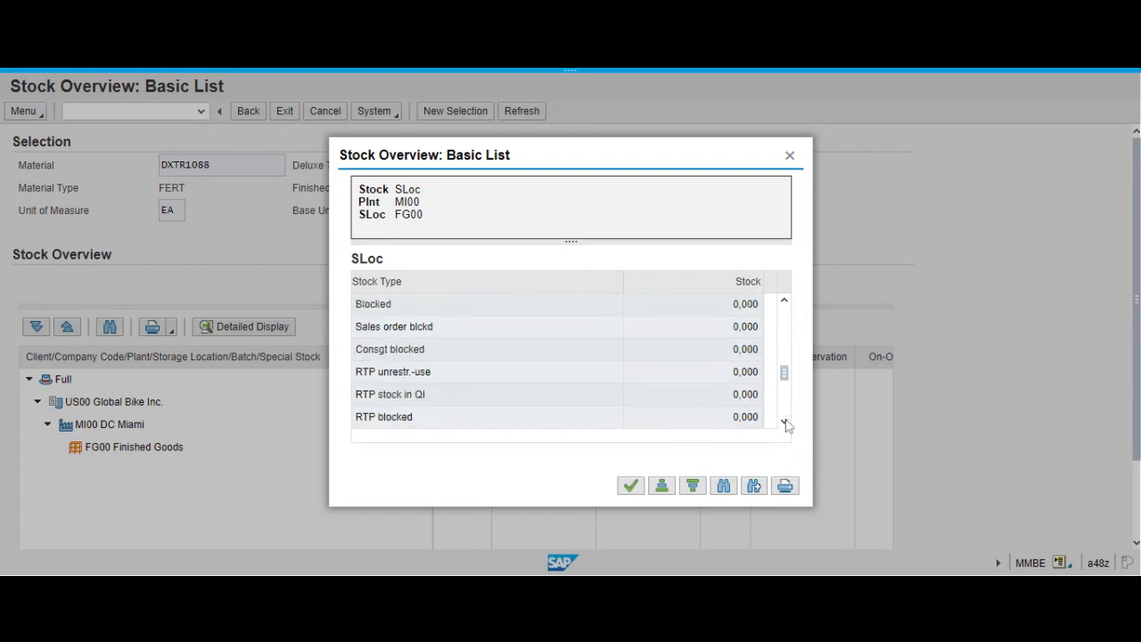
pyautogui.click(784, 423)
pyautogui.click(784, 422)
pyautogui.click(784, 422)
pyautogui.click(785, 423)
pyautogui.click(784, 423)
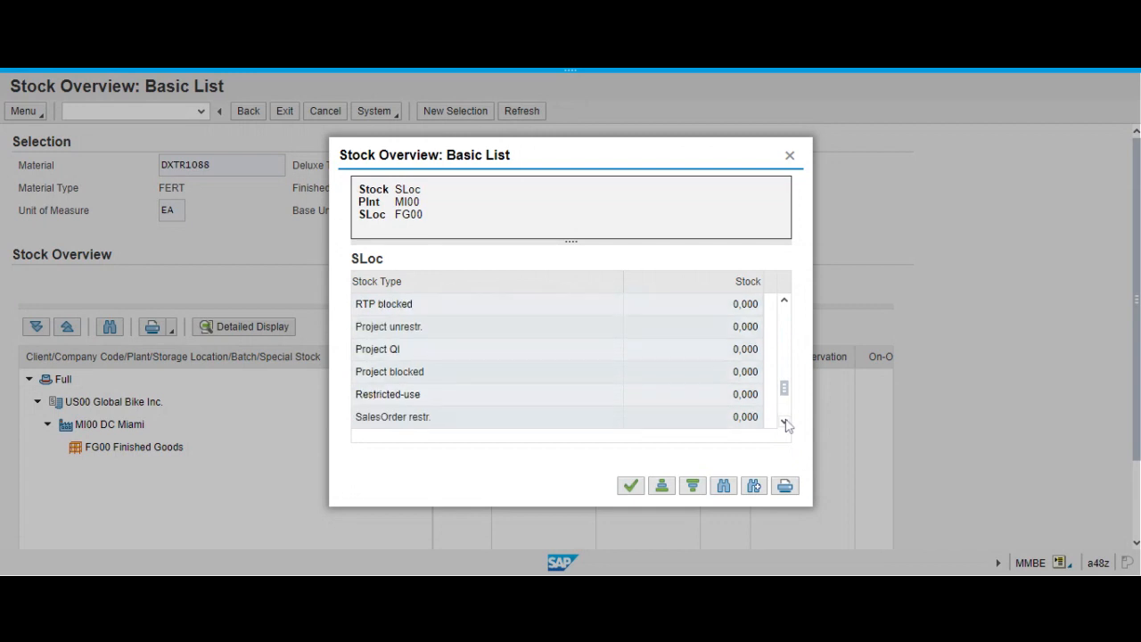
pyautogui.click(785, 423)
pyautogui.click(785, 423)
pyautogui.click(784, 422)
pyautogui.click(784, 423)
pyautogui.click(784, 423)
pyautogui.click(785, 423)
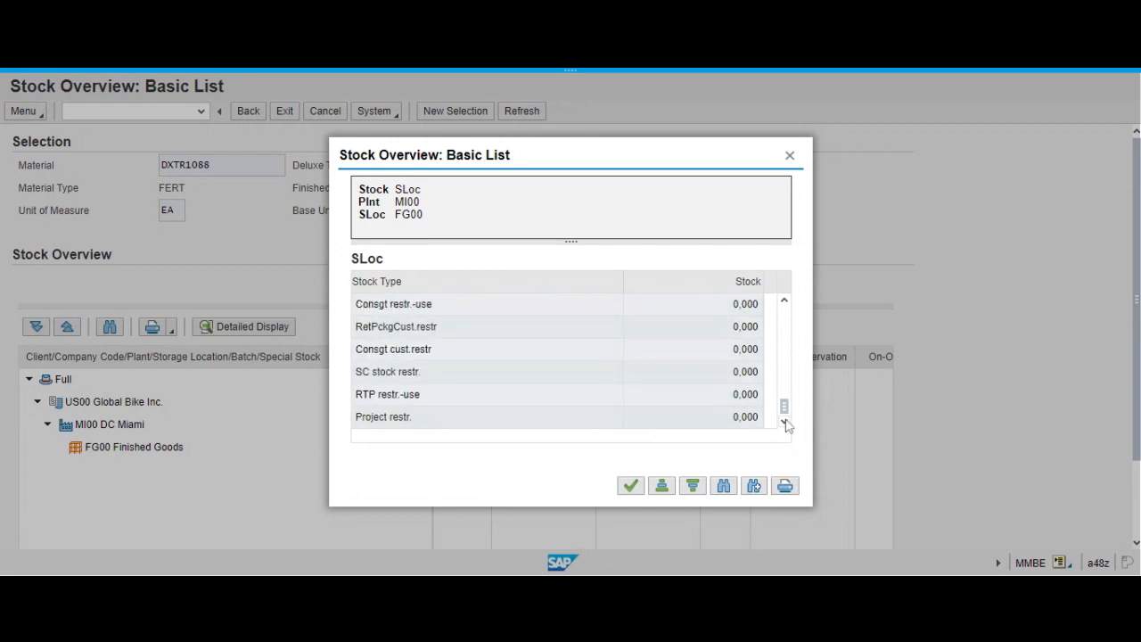
pyautogui.click(286, 112)
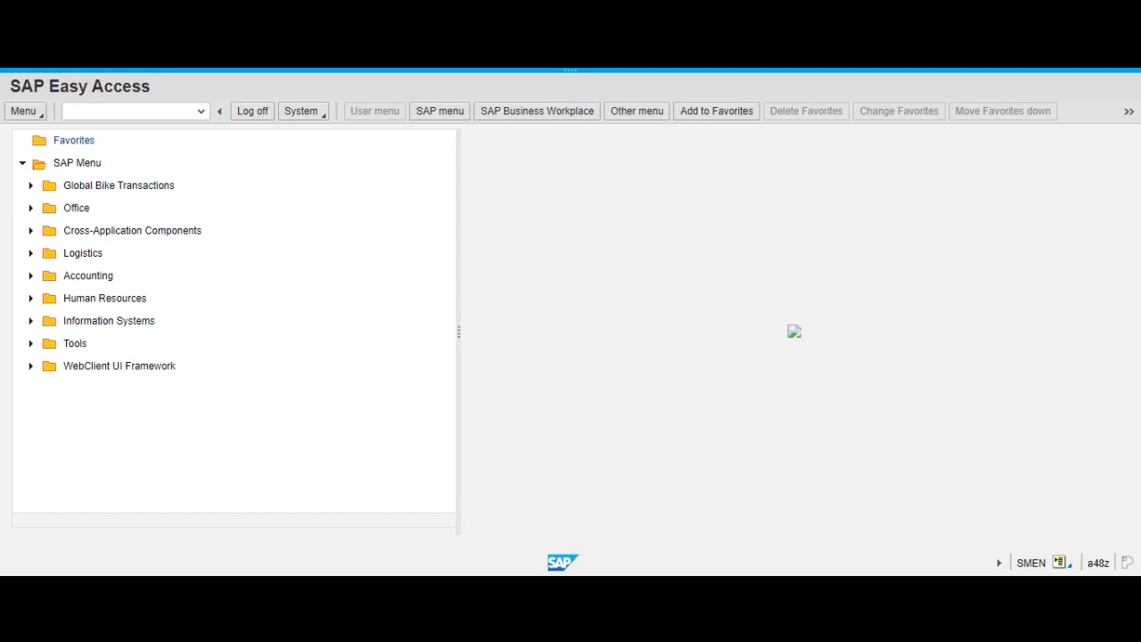
# Start transaction VL02N and open the proposed outbound delivery for changing.
pyautogui.moveTo(371, 70)
pyautogui.click(129, 111)
pyautogui.write('v')
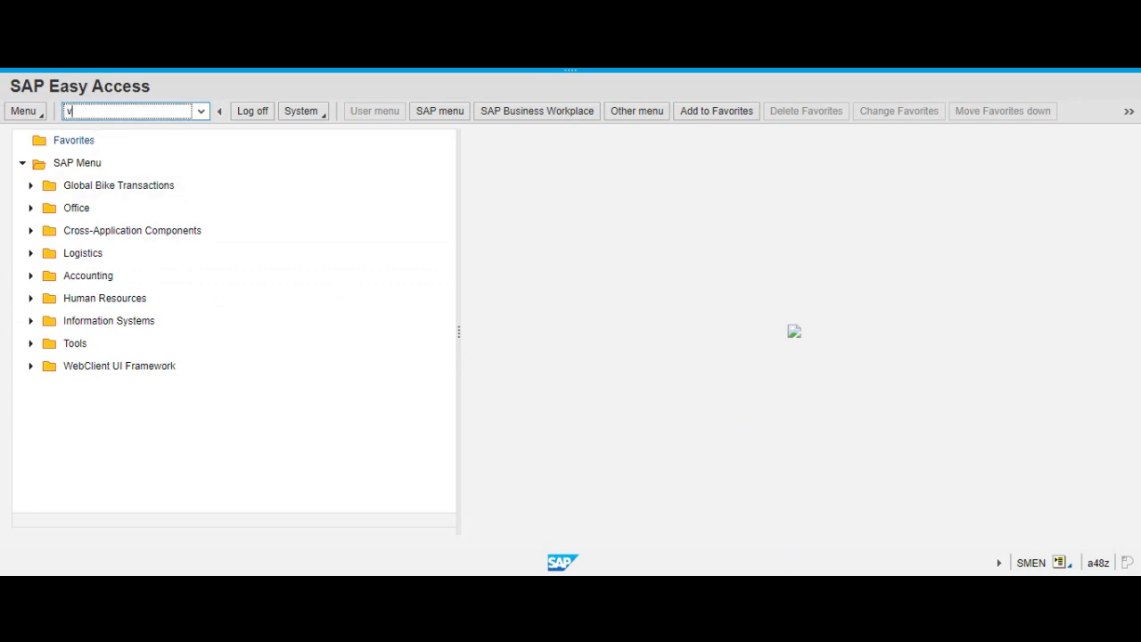
pyautogui.write('l02n')
pyautogui.press('Return')
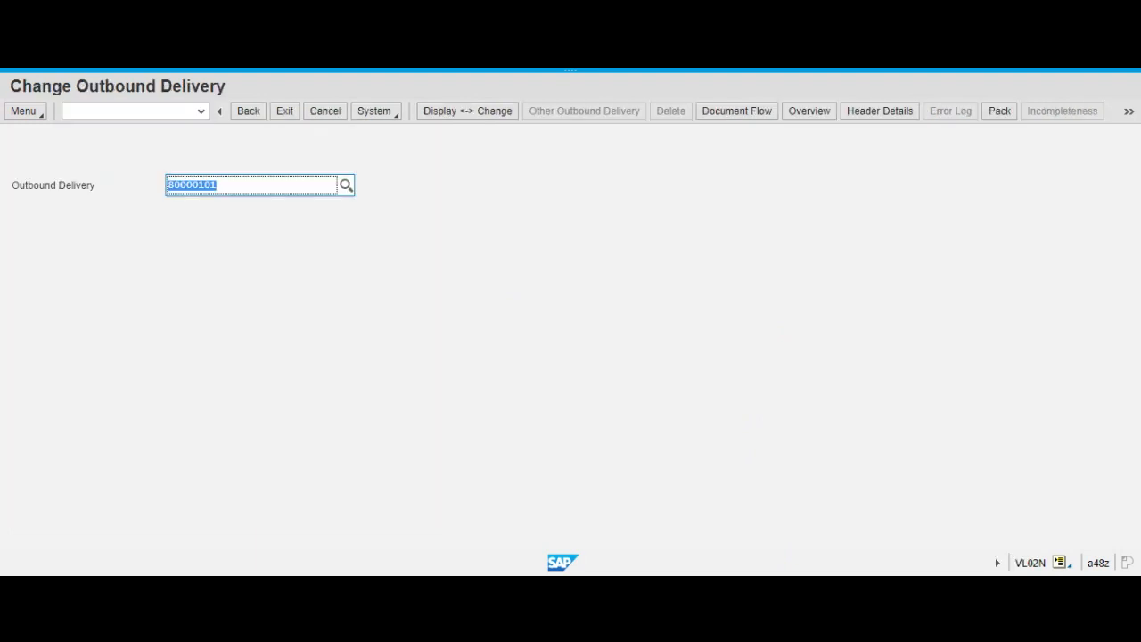
pyautogui.click(218, 185)
pyautogui.press('Return')
pyautogui.press('Return')
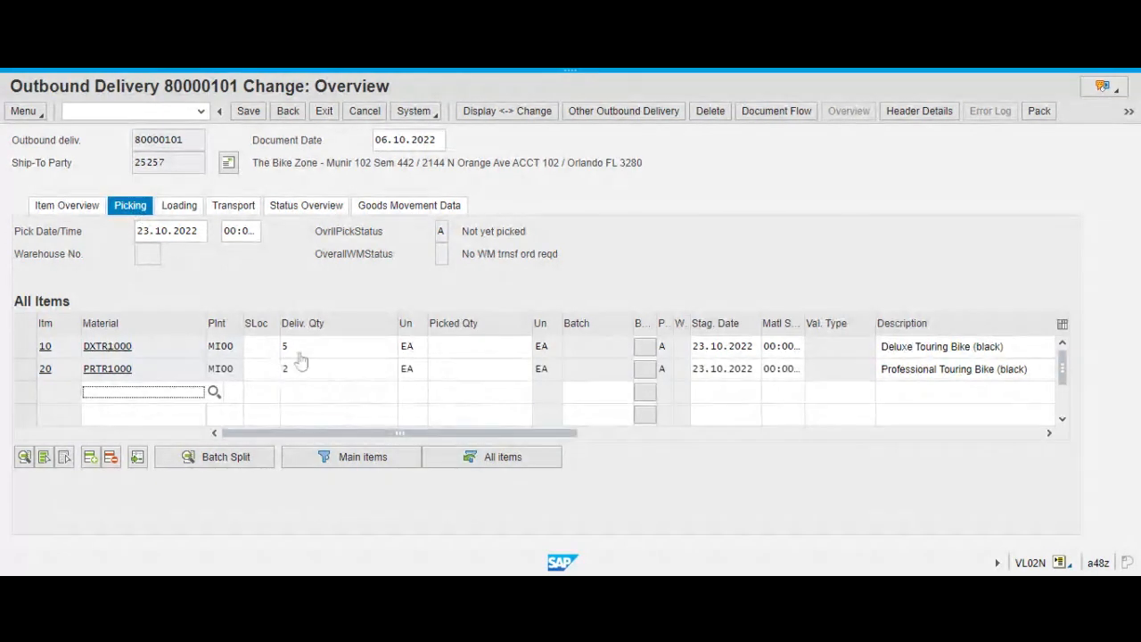
# Assign storage location FG00 Finished Goods to delivery items 10 (DXTR1000) and 20 (PRTR1000).
pyautogui.click(257, 348)
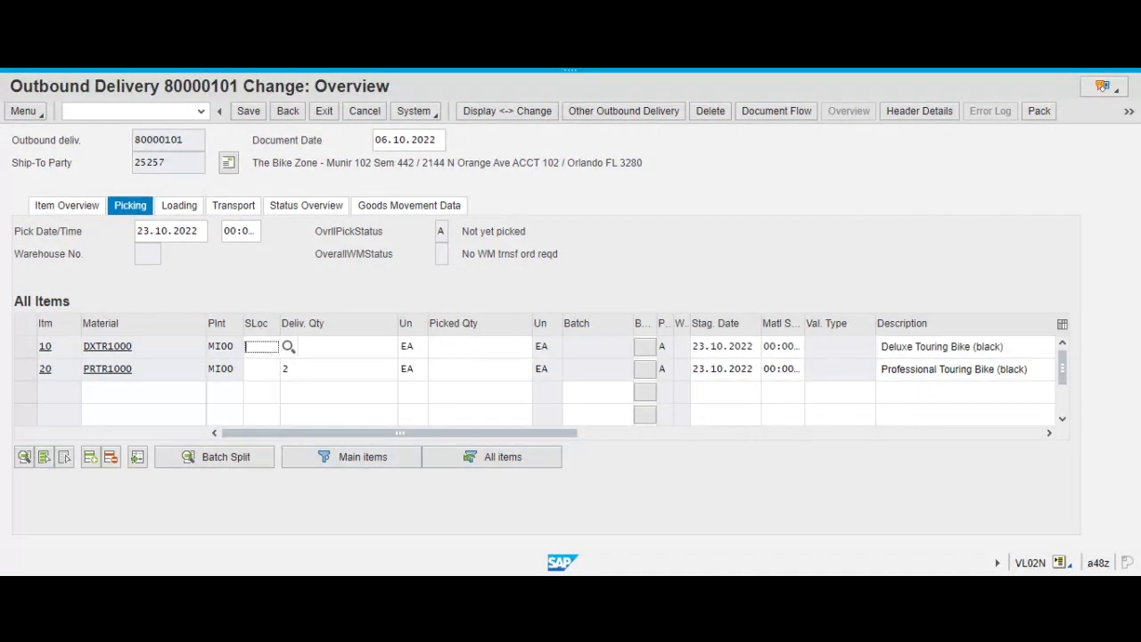
pyautogui.write('F')
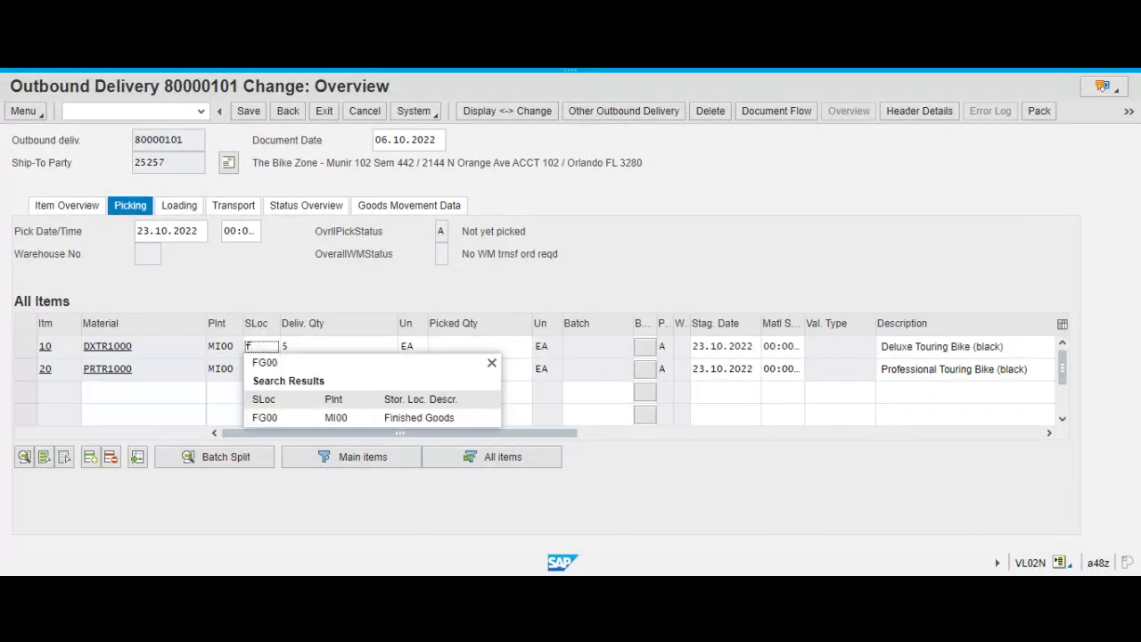
pyautogui.click(256, 417)
pyautogui.click(255, 370)
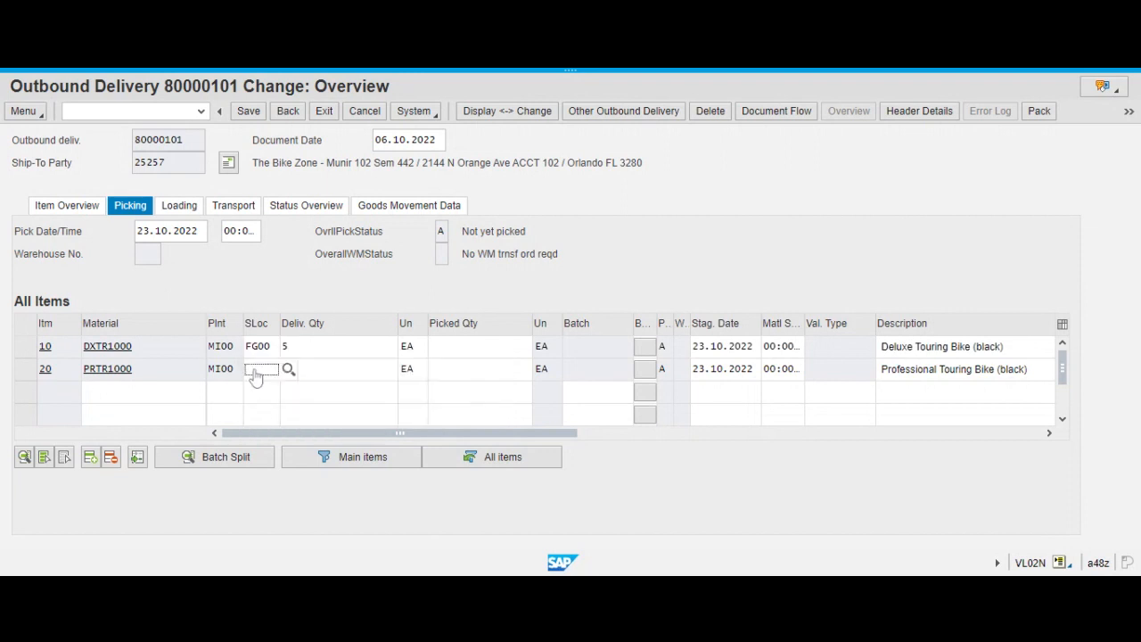
pyautogui.write('Fg')
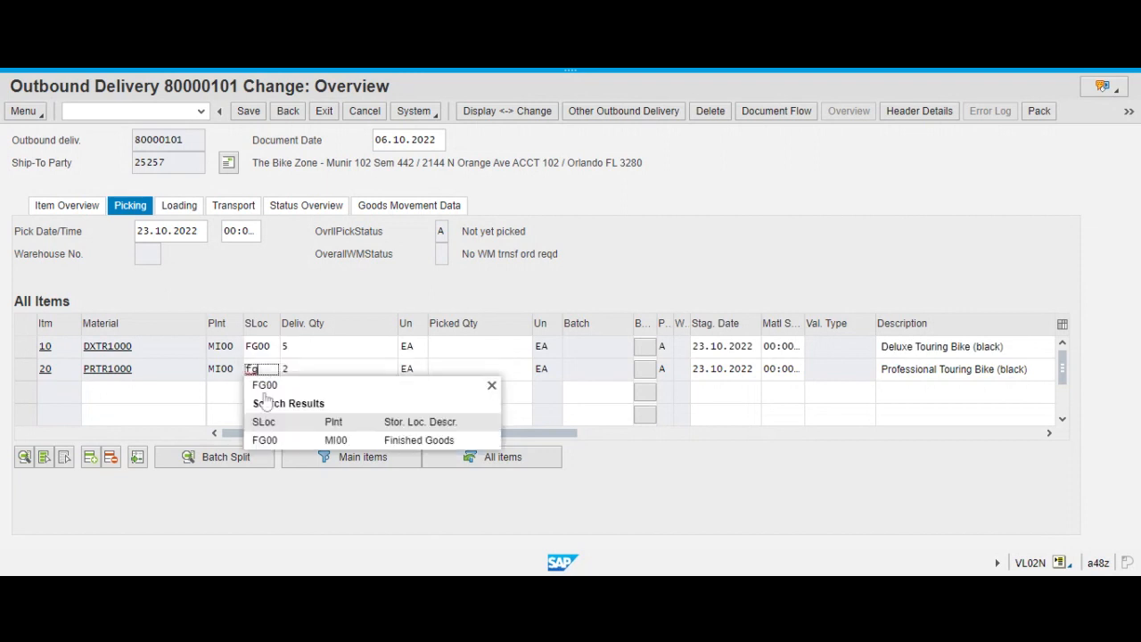
pyautogui.click(265, 440)
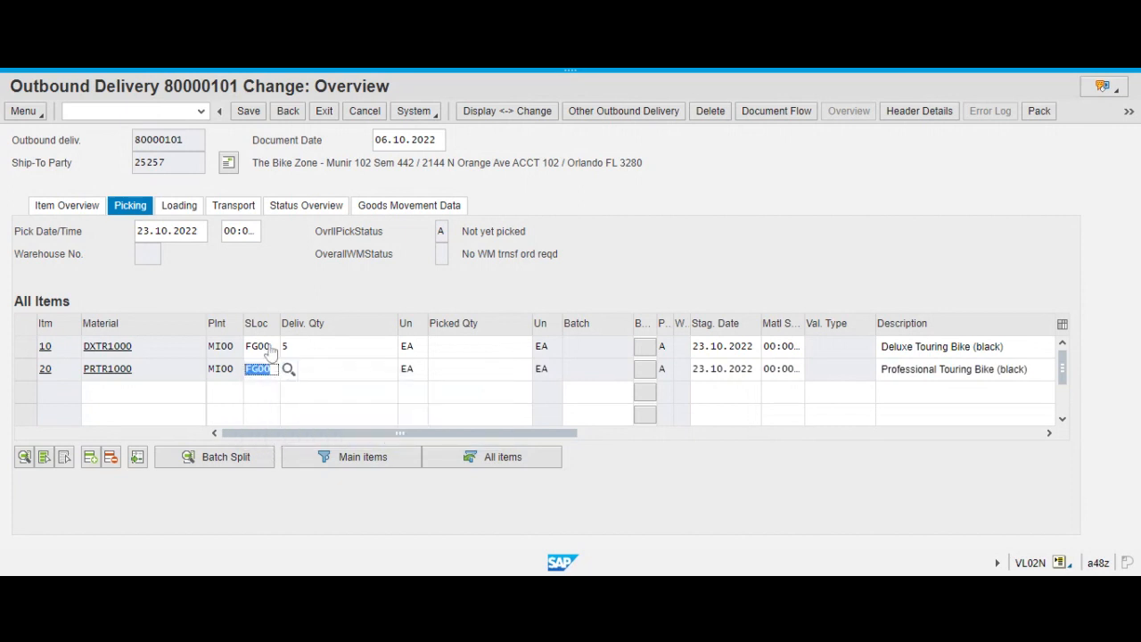
# Enter picked quantities of 5 for DXTR1000 and 2 for PRTR1000, save the outbound delivery, and leave the transaction.
pyautogui.click(470, 352)
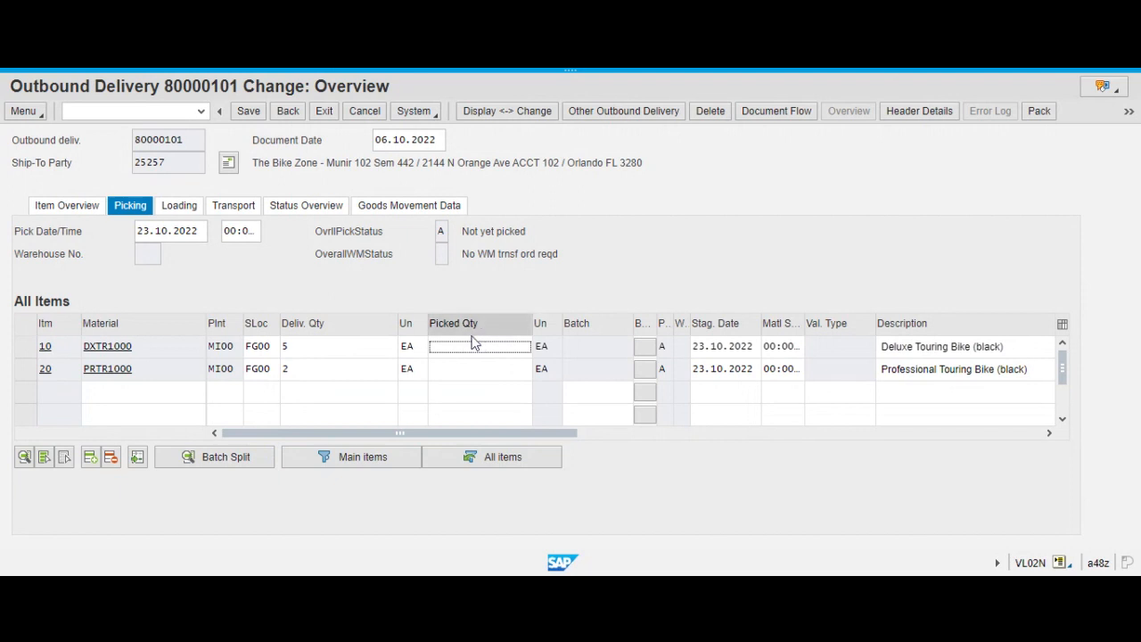
pyautogui.write('5')
pyautogui.click(453, 373)
pyautogui.write('5')
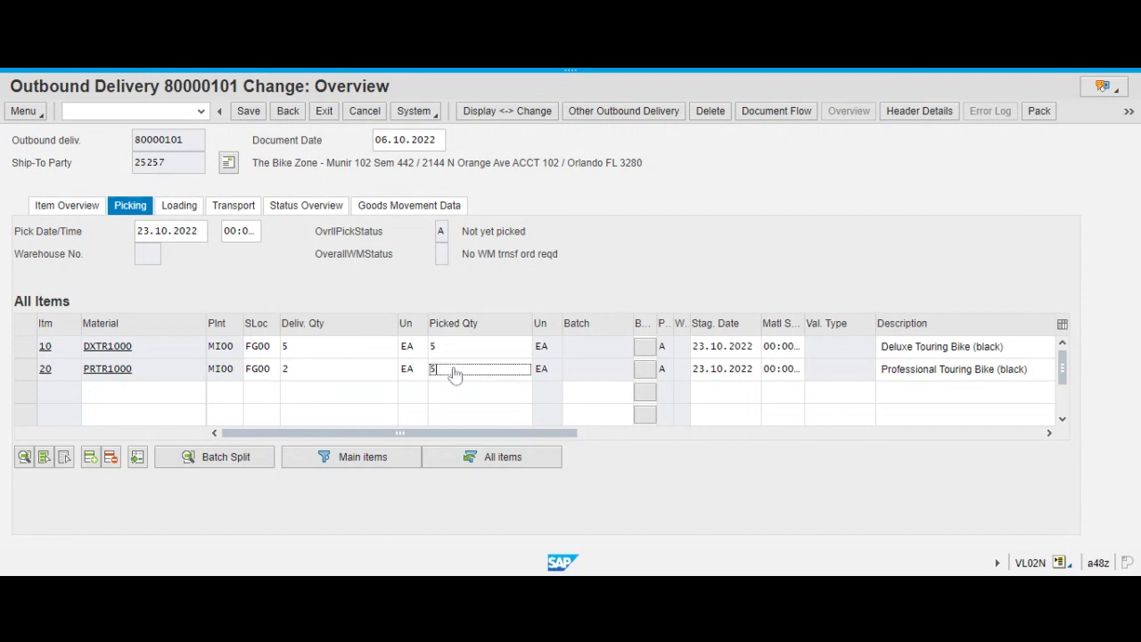
pyautogui.press('BackSpace')
pyautogui.write('2')
pyautogui.press('Return')
pyautogui.click(449, 349)
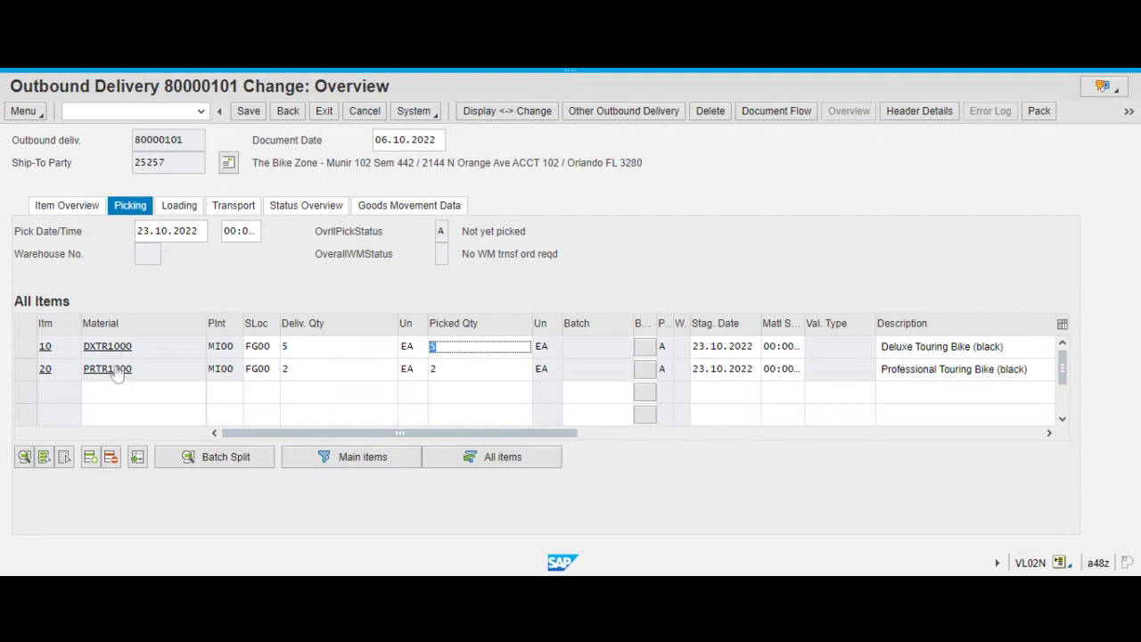
pyautogui.click(435, 372)
pyautogui.click(433, 368)
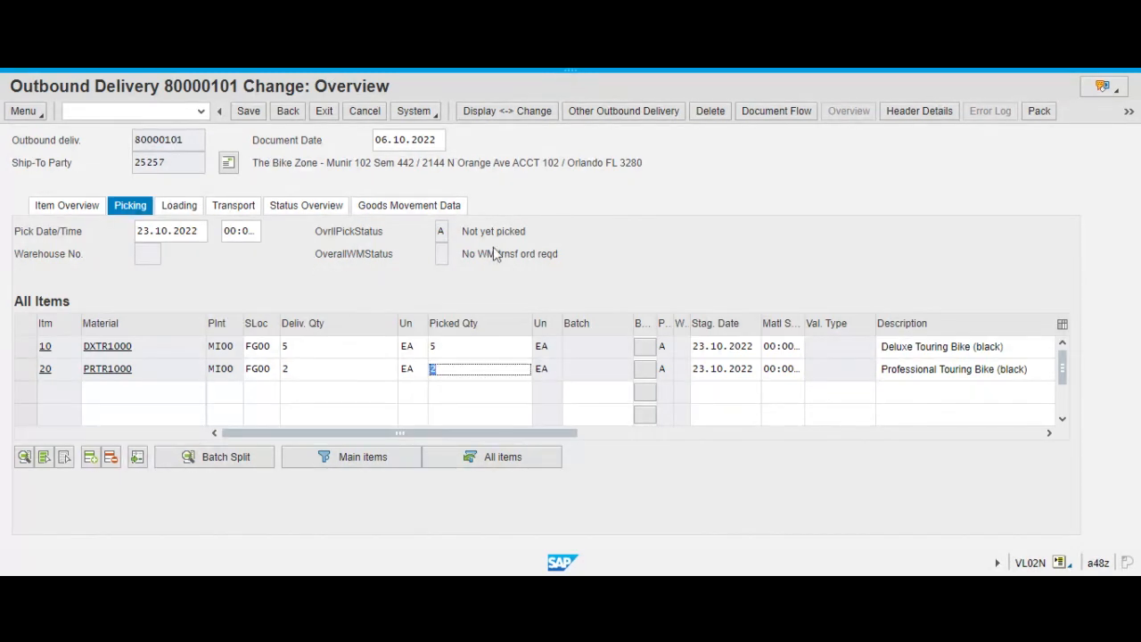
pyautogui.click(248, 113)
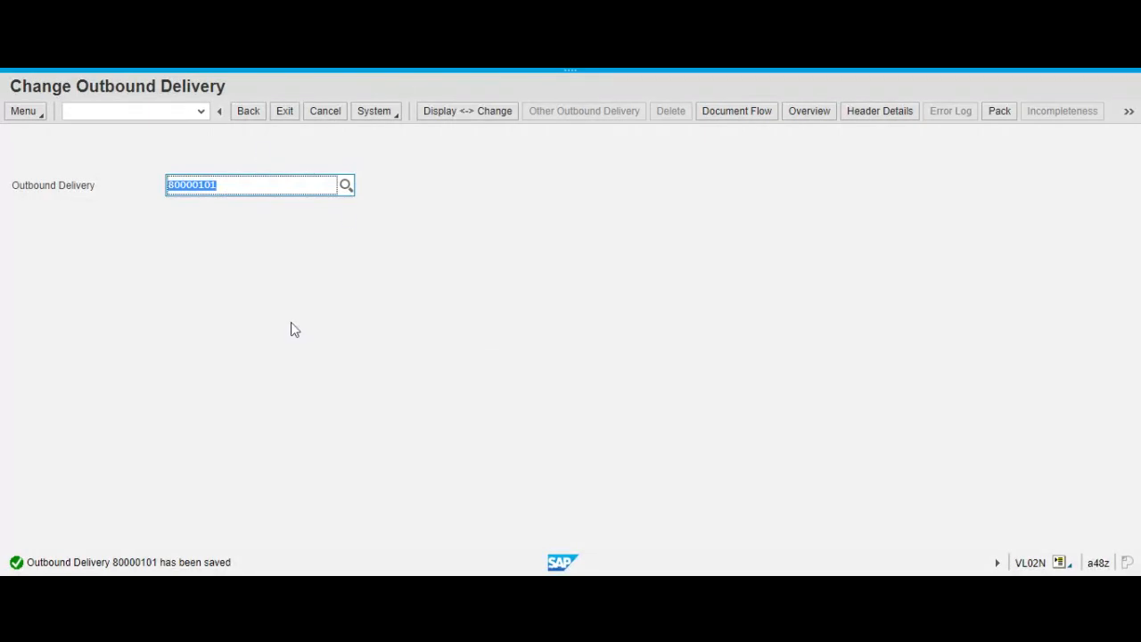
pyautogui.click(249, 112)
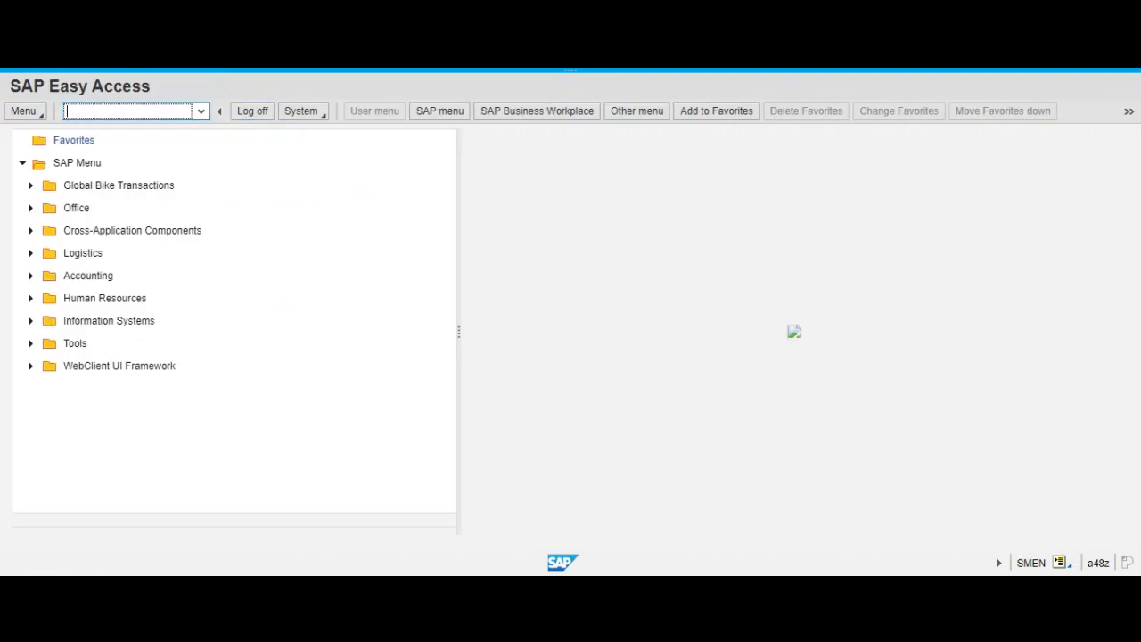
# Start transaction VA03 and display the document flow of the proposed sales order.
pyautogui.write('va03')
pyautogui.press('Return')
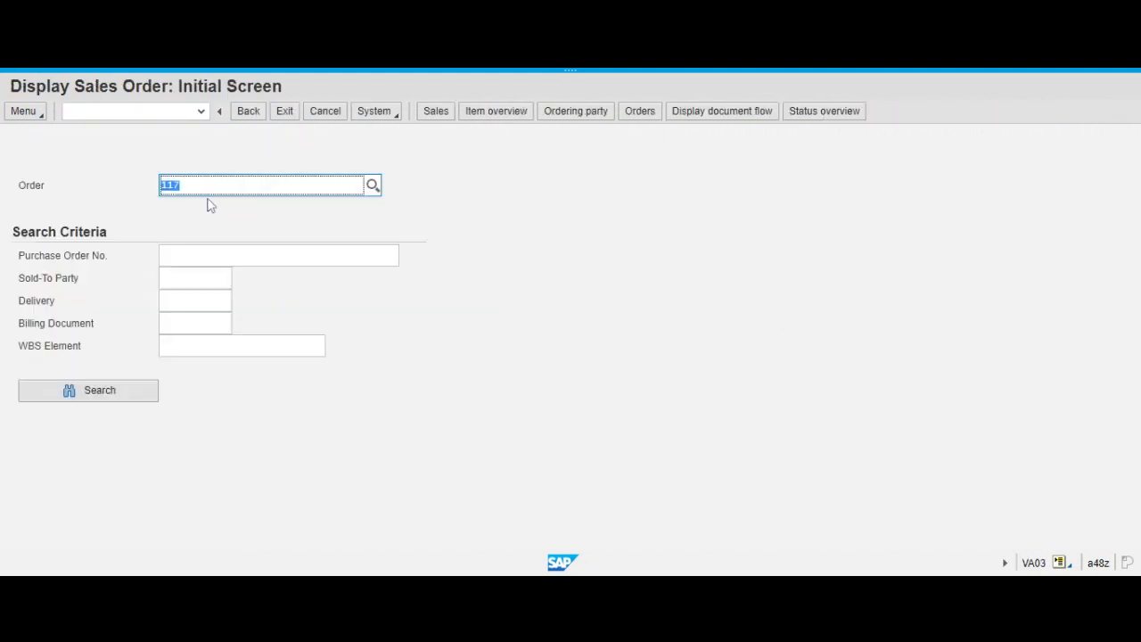
pyautogui.click(719, 120)
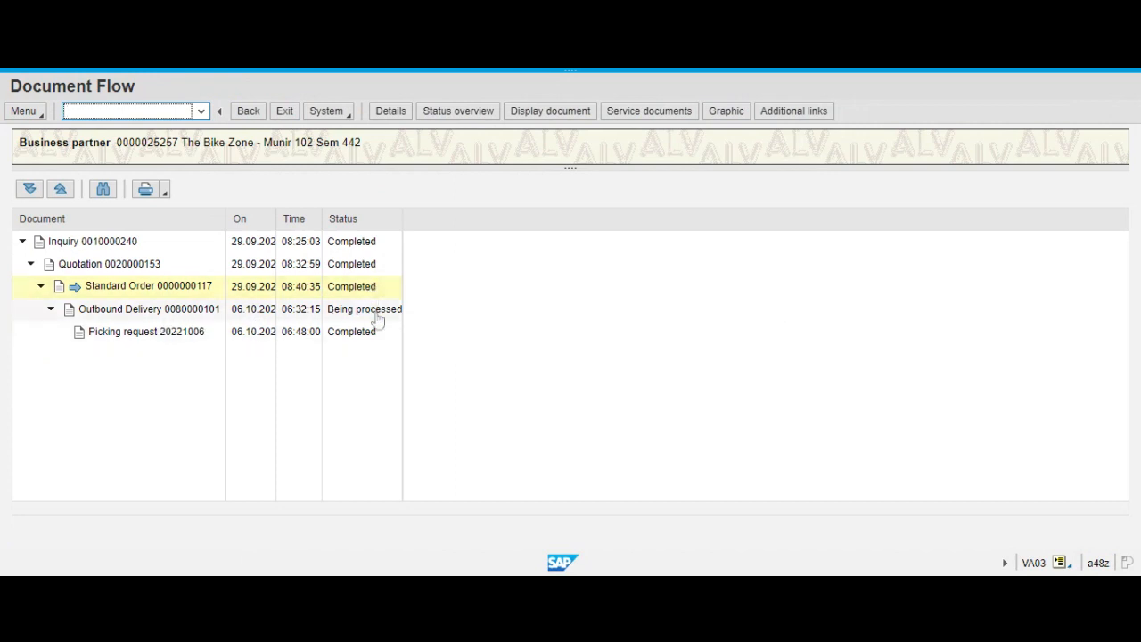
# Examine the outbound delivery and picking request entries in the document flow, and leave the sales order display.
pyautogui.click(186, 314)
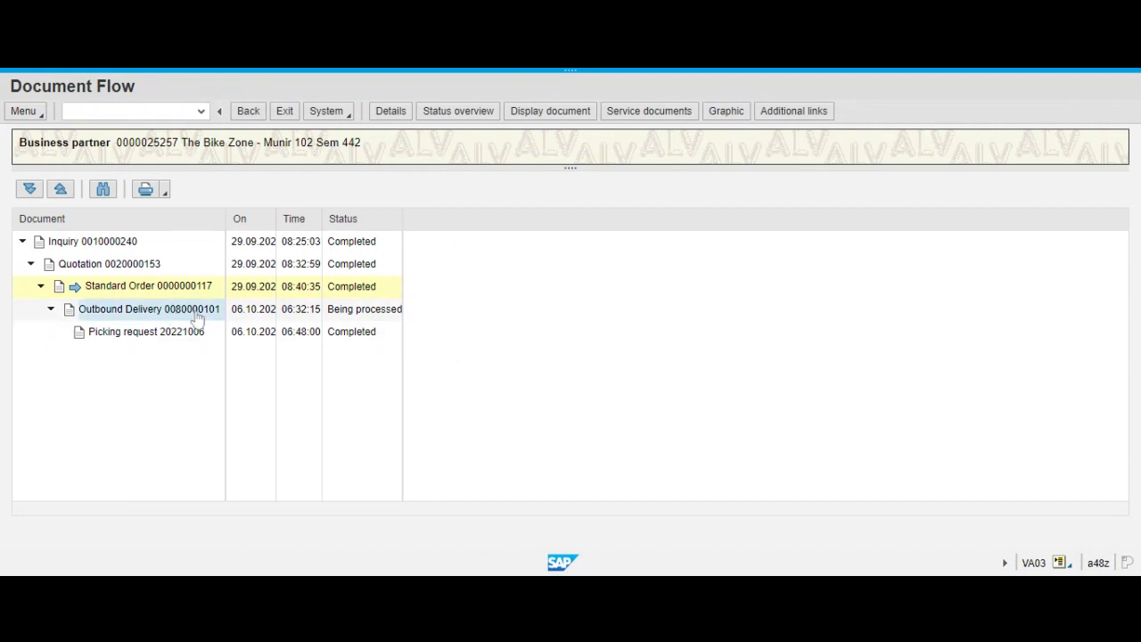
pyautogui.click(187, 337)
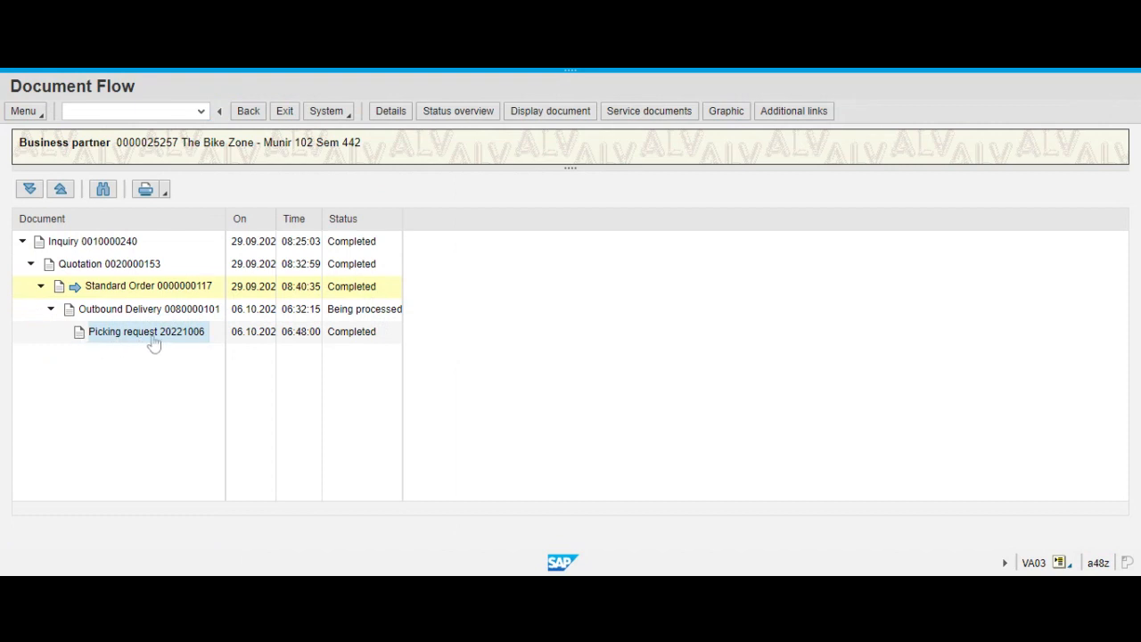
pyautogui.click(134, 312)
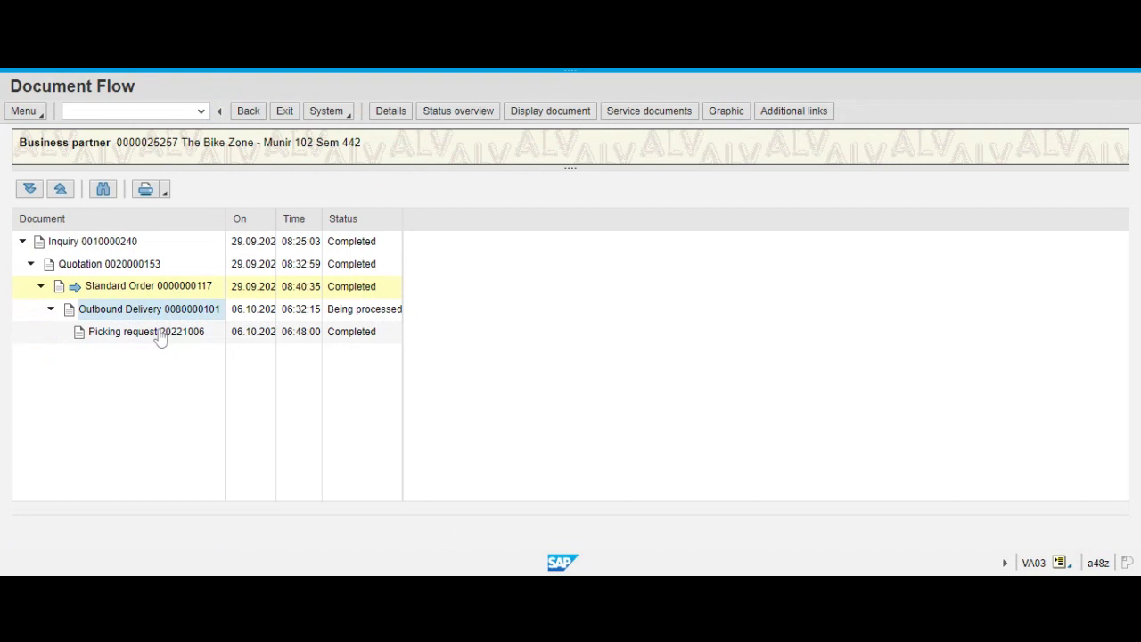
pyautogui.click(163, 337)
pyautogui.click(172, 312)
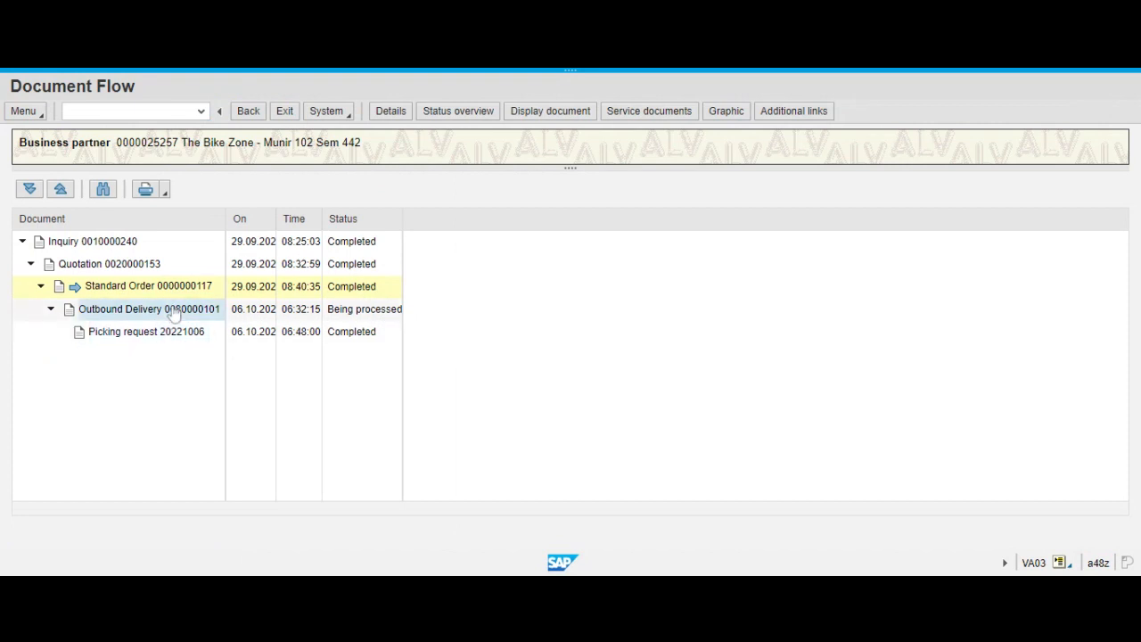
pyautogui.click(164, 338)
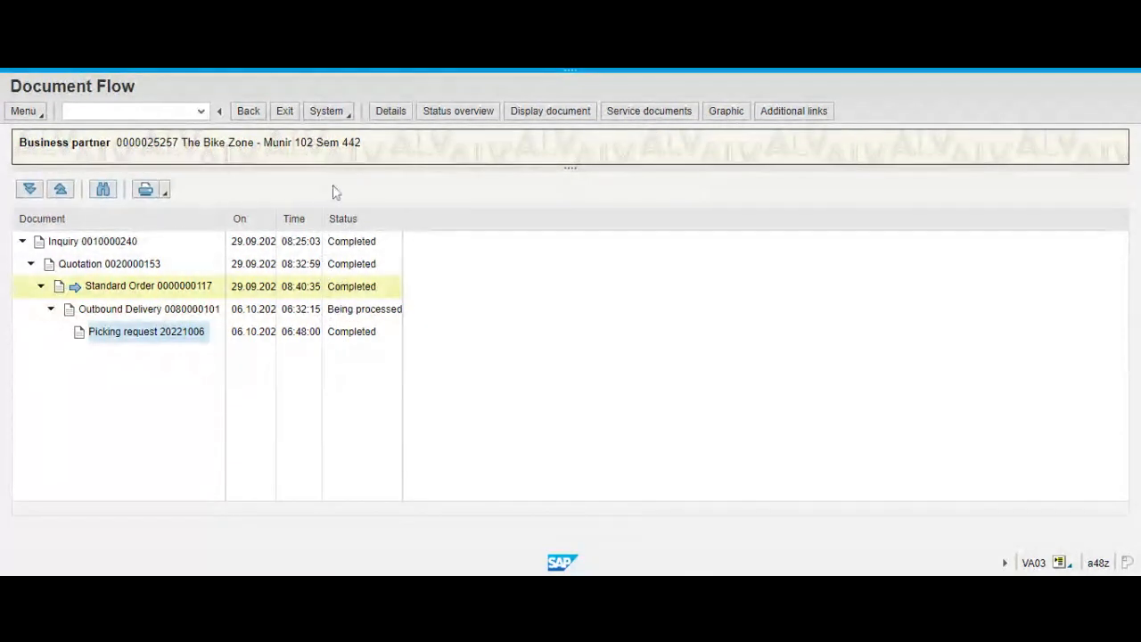
pyautogui.click(248, 112)
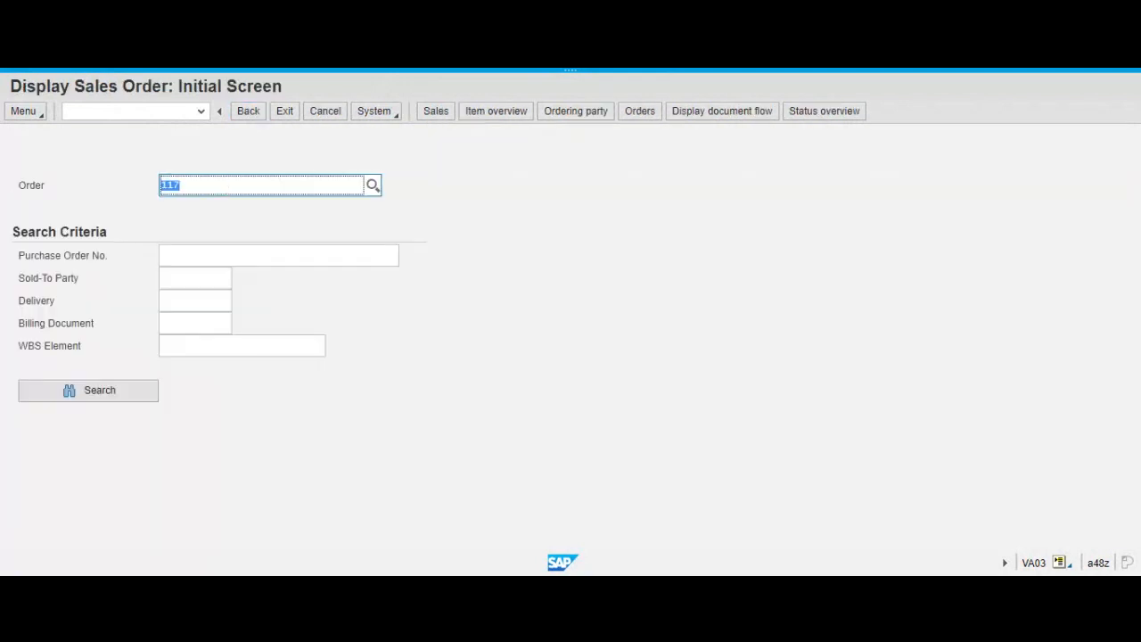
pyautogui.click(286, 113)
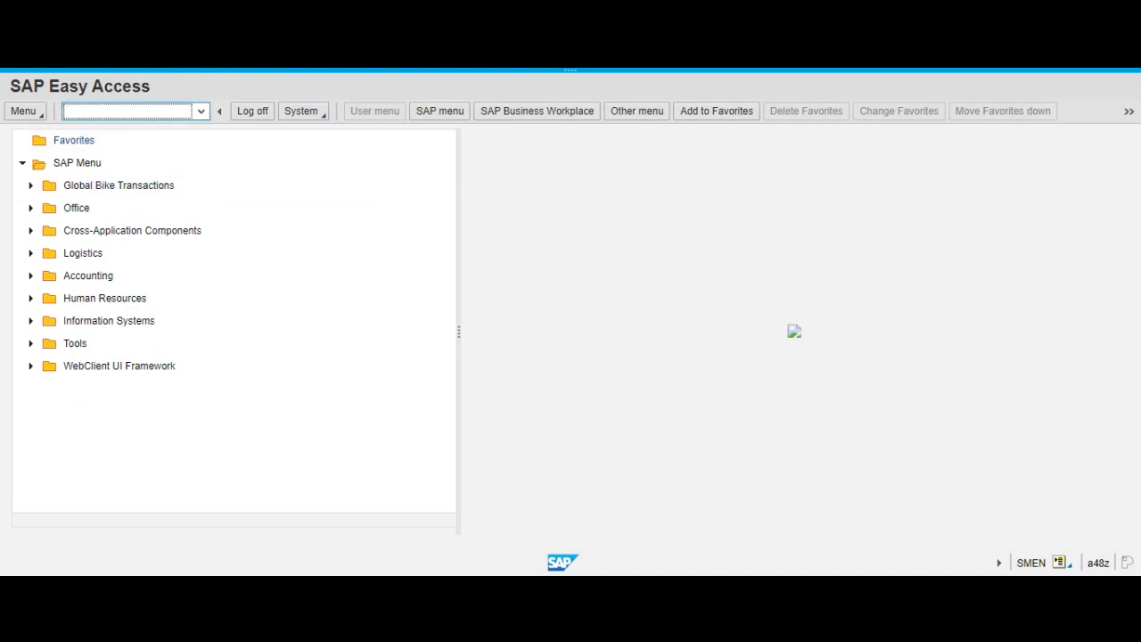
# Run the MMBE stock overview for DXTR1088 in plant MI00, check the unrestricted-use stock, and exit.
pyautogui.write('mmbe')
pyautogui.press('Return')
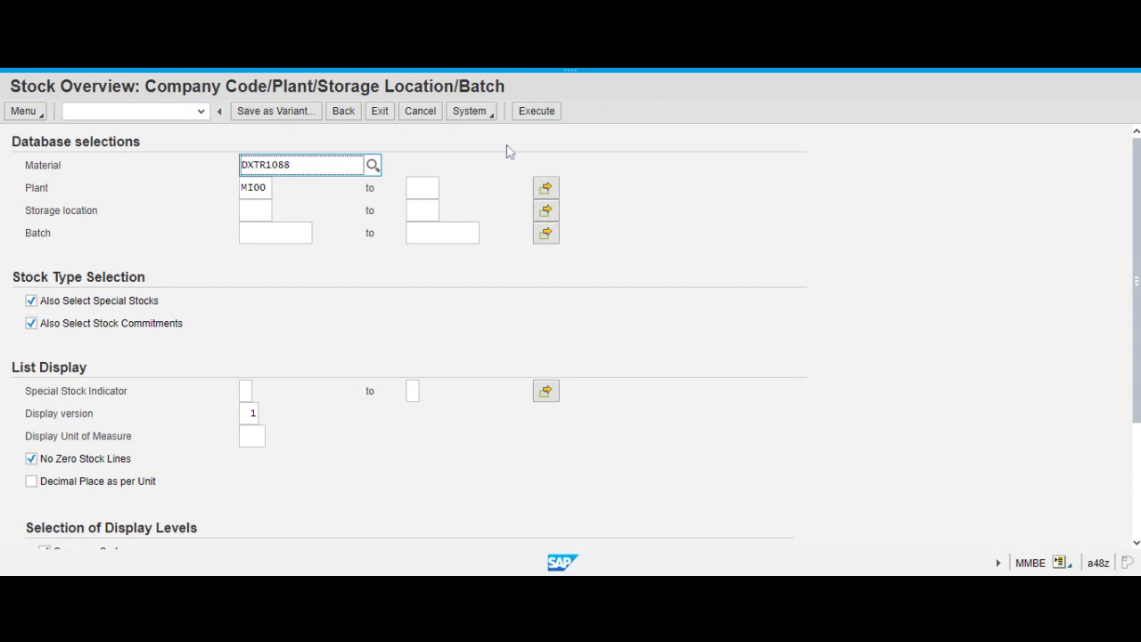
pyautogui.click(539, 113)
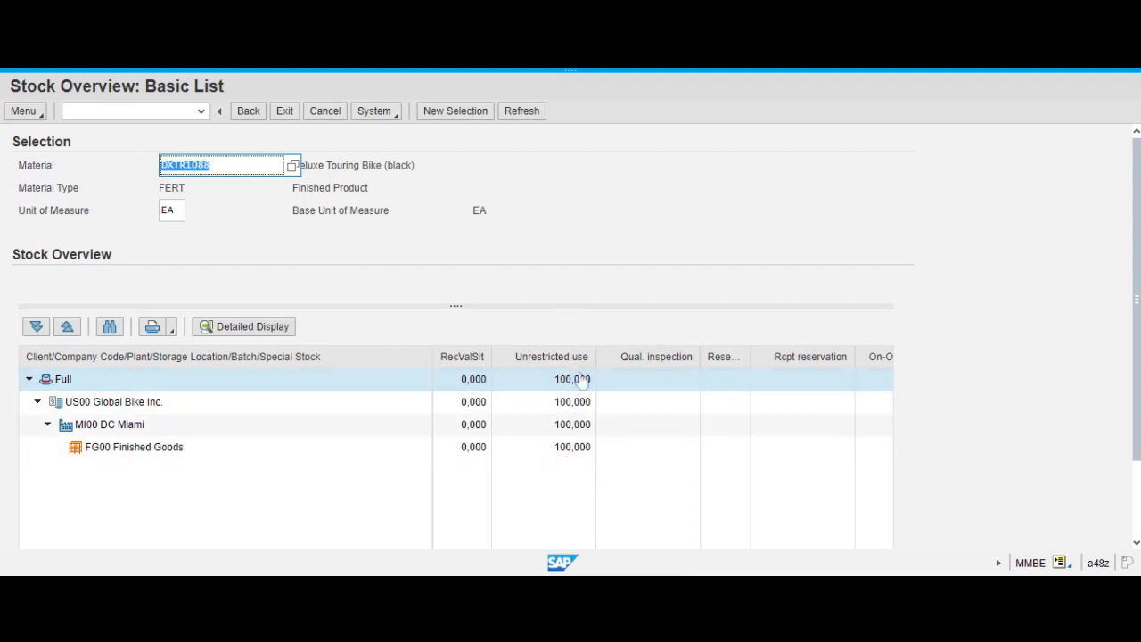
pyautogui.click(285, 113)
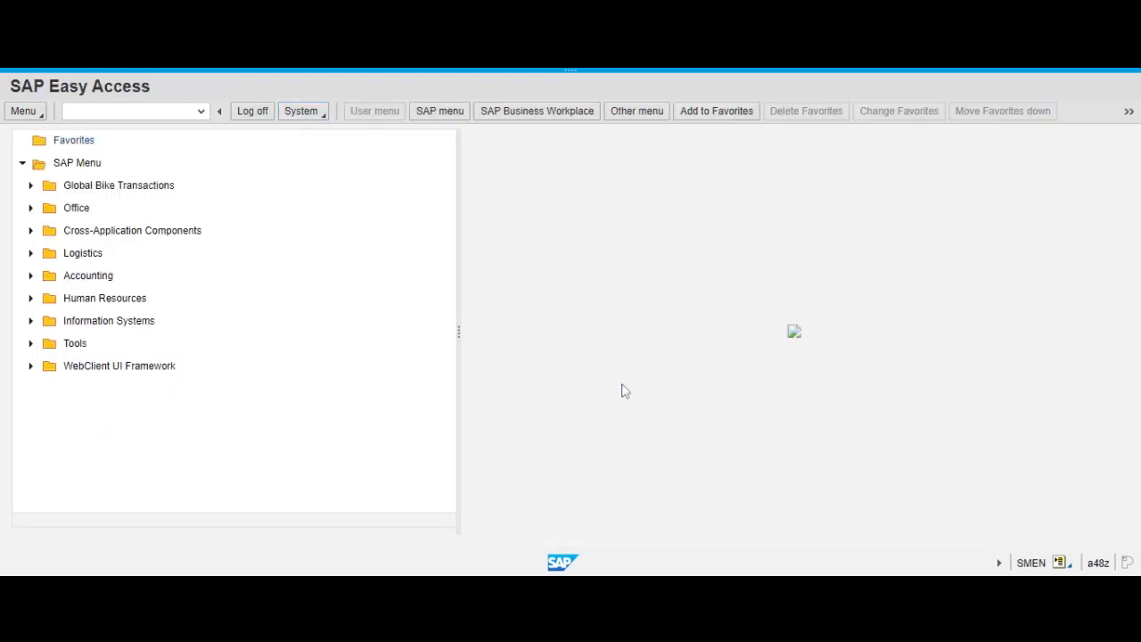
# Start transaction VL02N with the proposed outbound delivery.
pyautogui.click(134, 111)
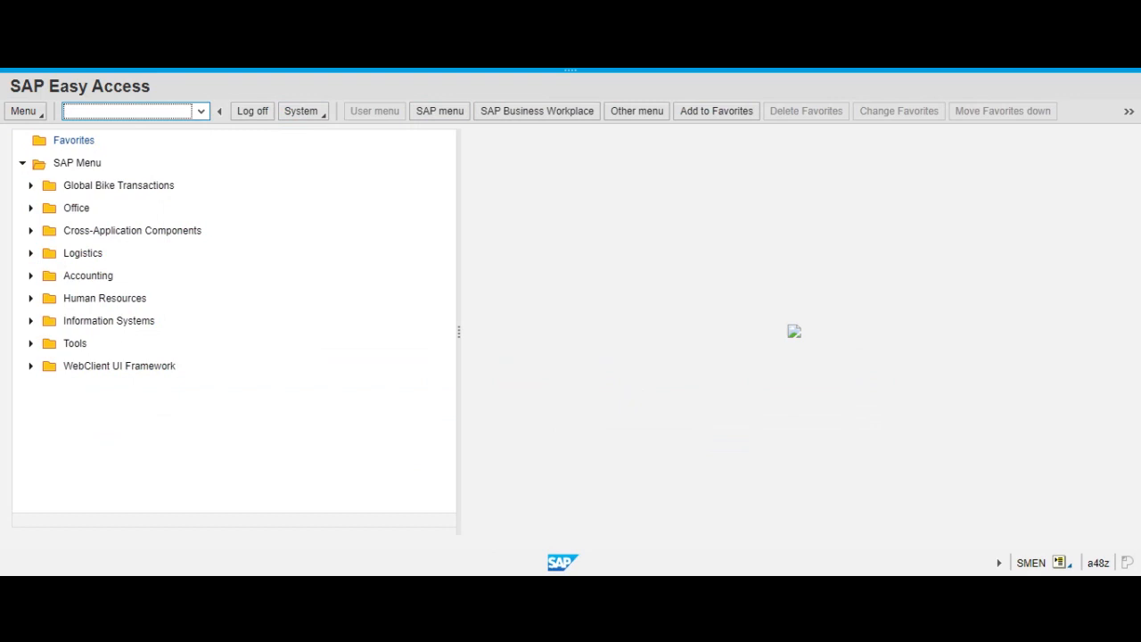
pyautogui.write('vk')
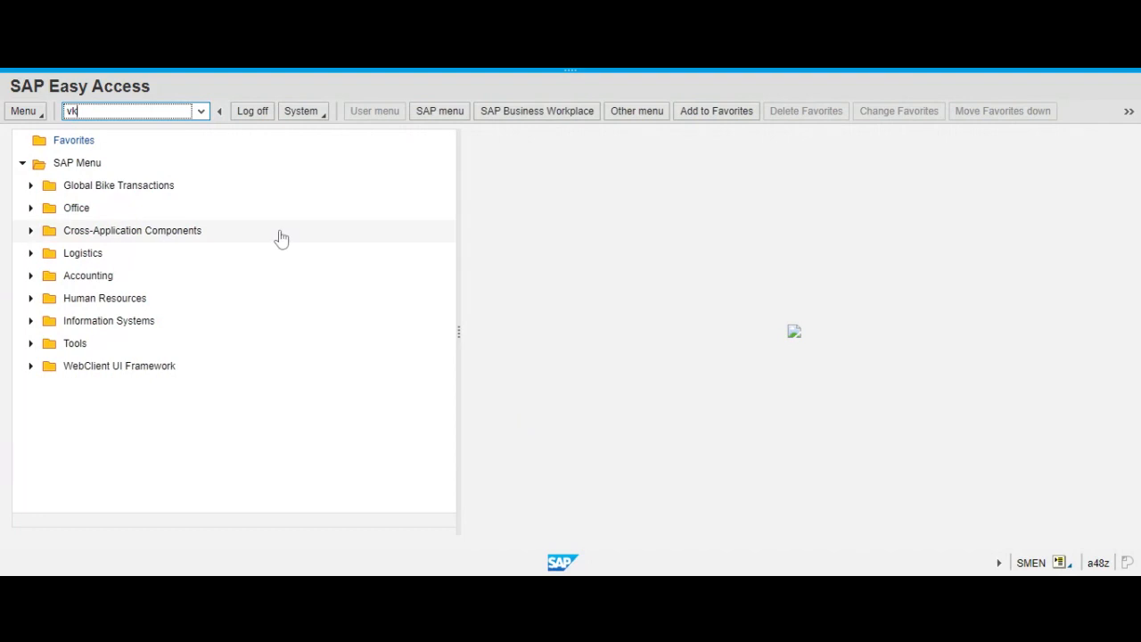
pyautogui.press('BackSpace')
pyautogui.write('l02n')
pyautogui.press('Return')
pyautogui.click(268, 186)
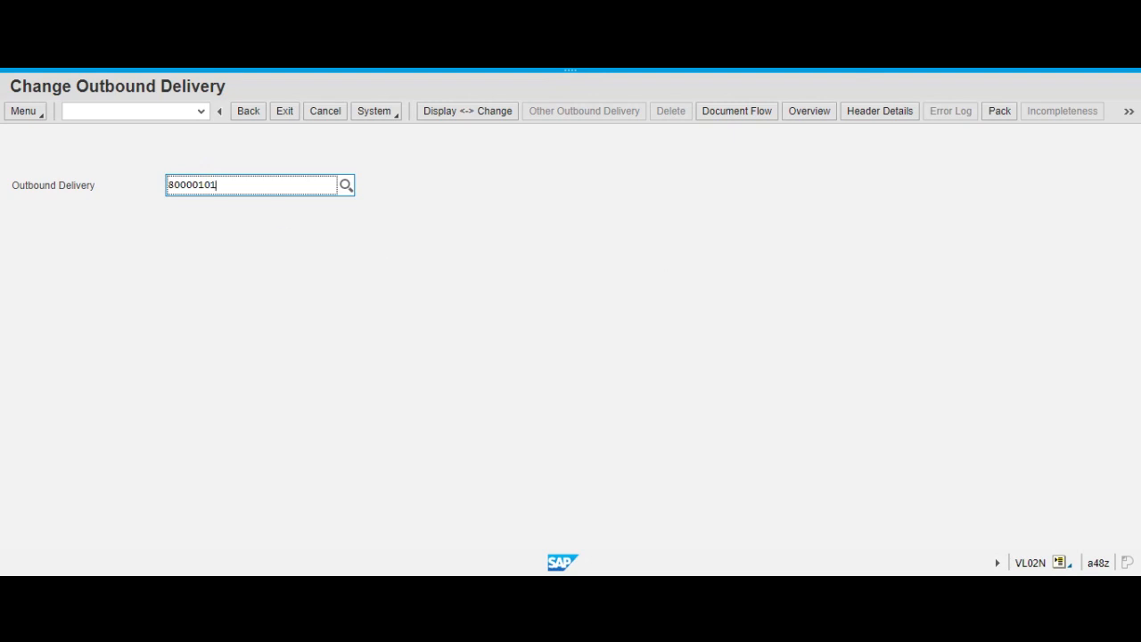
# Post the goods issue for the outbound delivery and leave the transaction.
pyautogui.click(1129, 111)
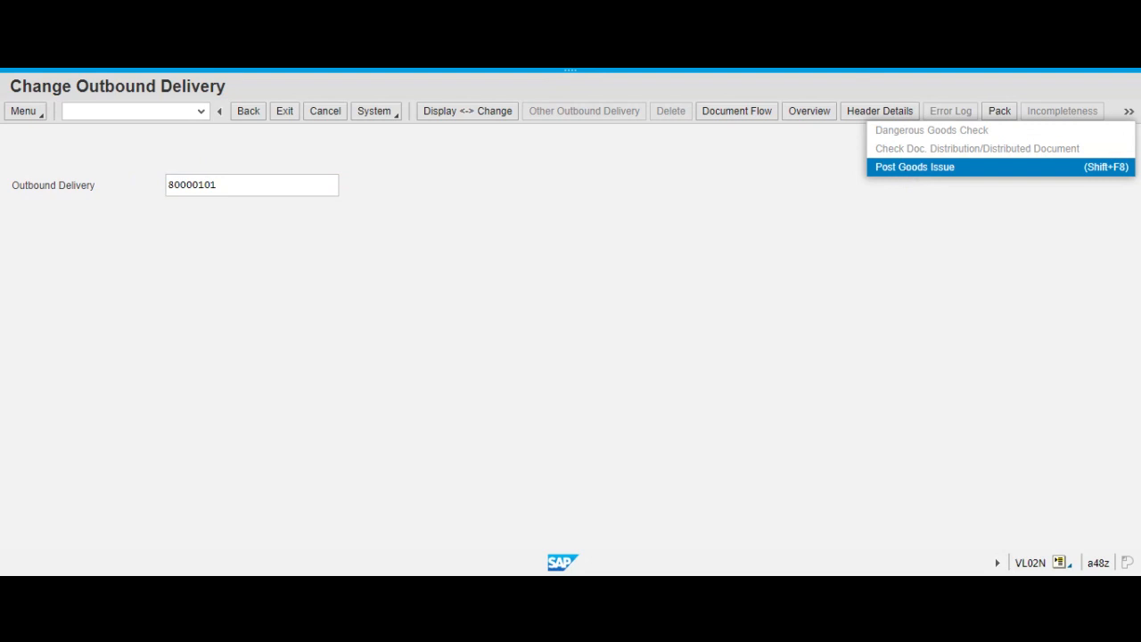
pyautogui.click(901, 168)
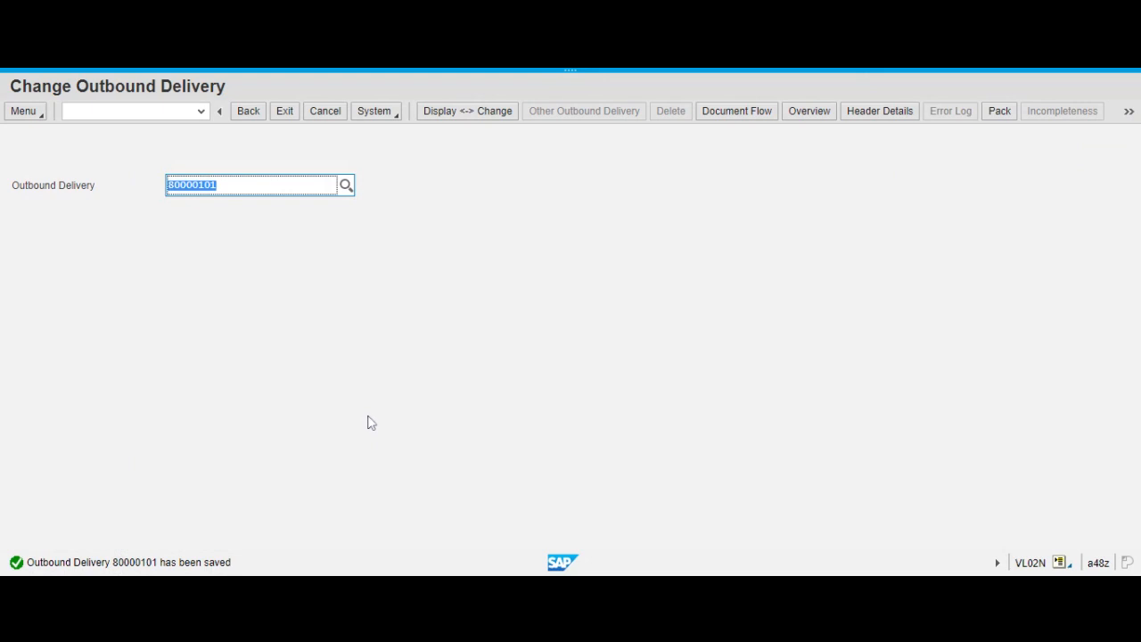
pyautogui.click(249, 112)
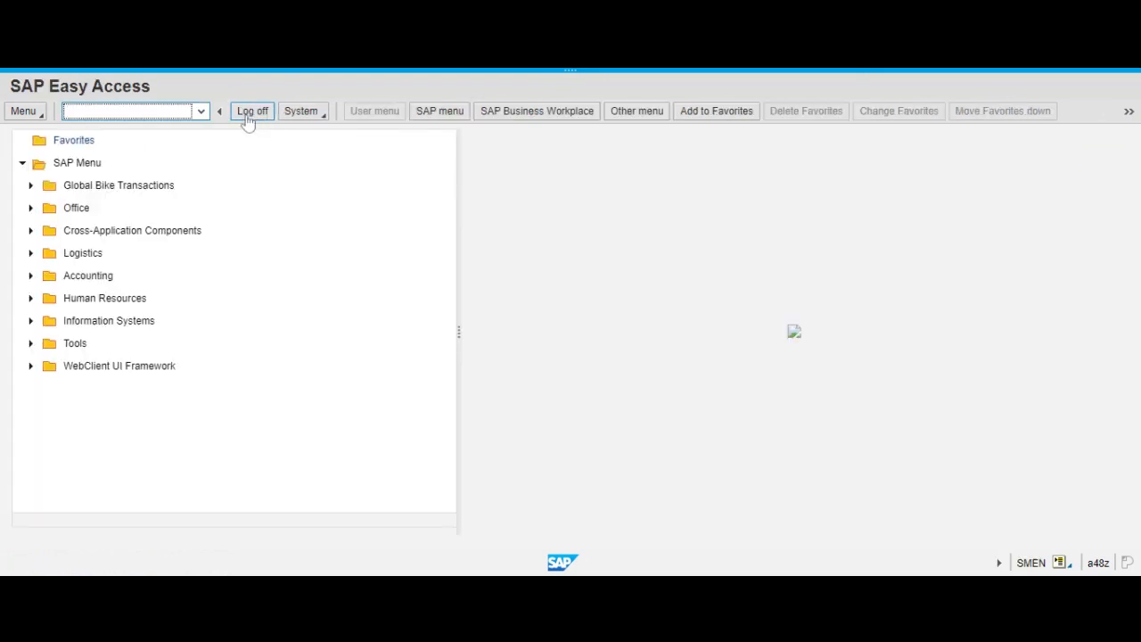
# Check the stock of DXTR1088 in plant MI00 with MMBE, rerun the overview once, and leave the transaction.
pyautogui.write('mmbe')
pyautogui.press('Return')
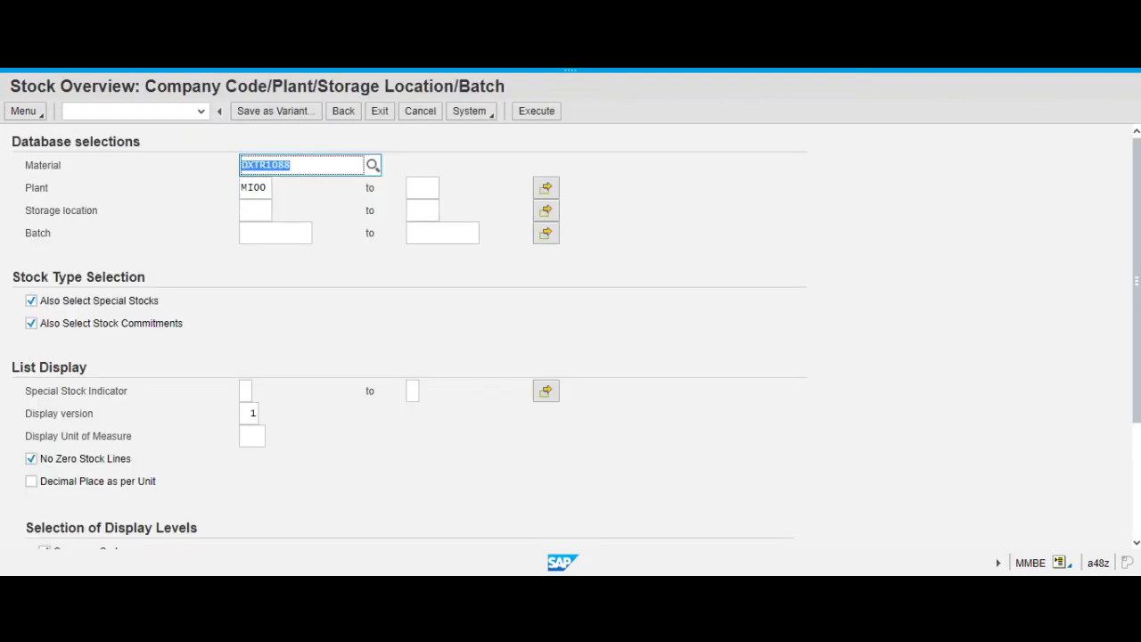
pyautogui.click(323, 162)
pyautogui.click(537, 114)
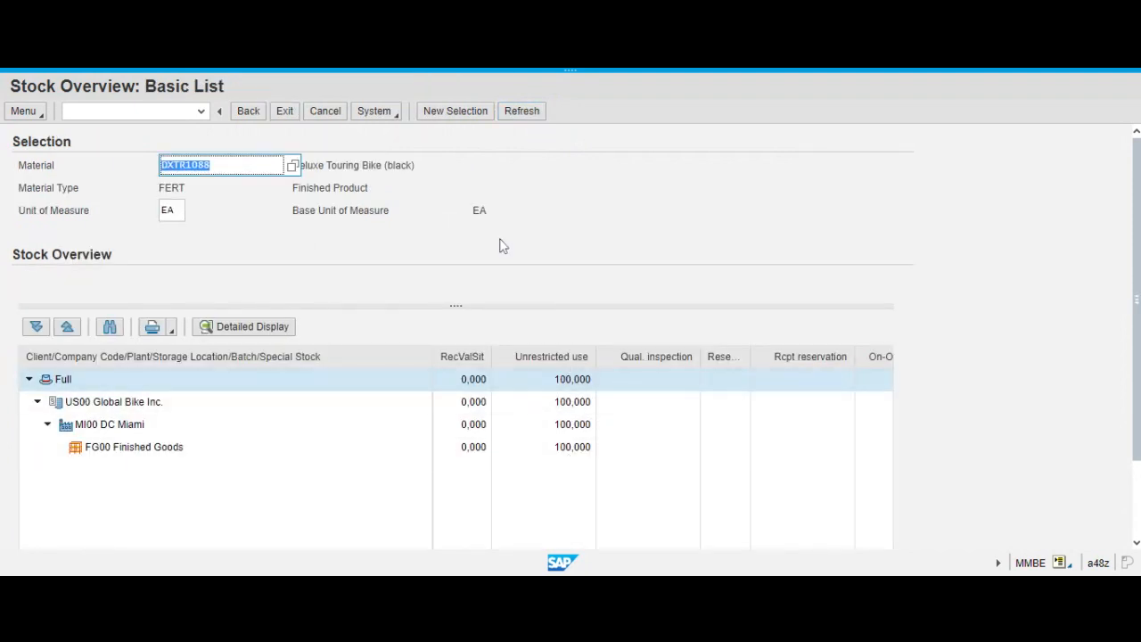
pyautogui.click(248, 114)
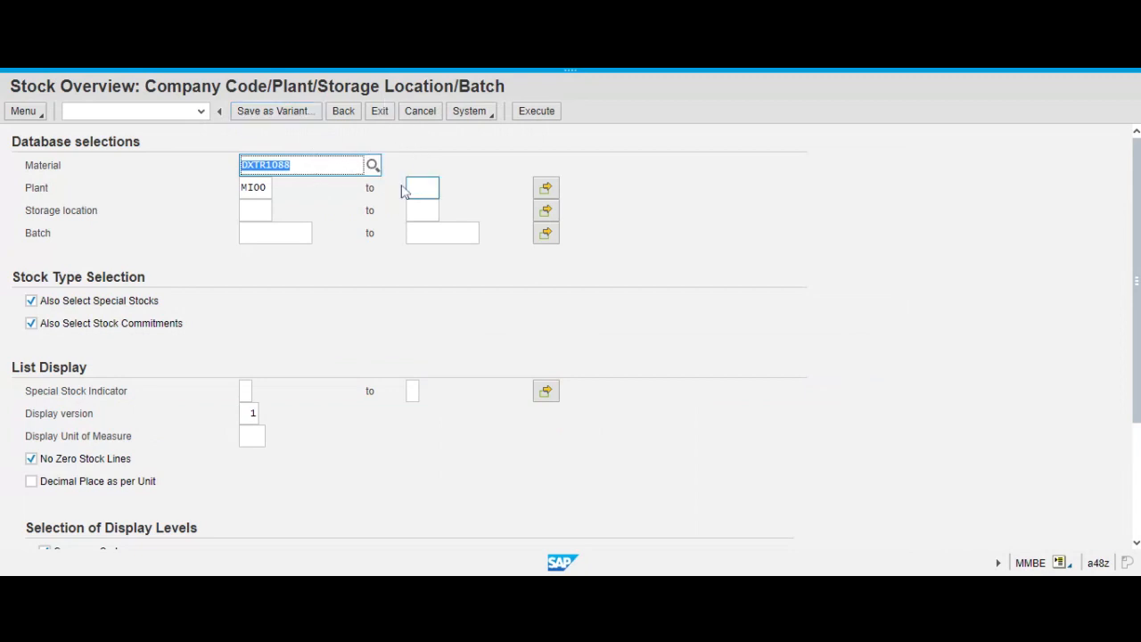
pyautogui.click(531, 117)
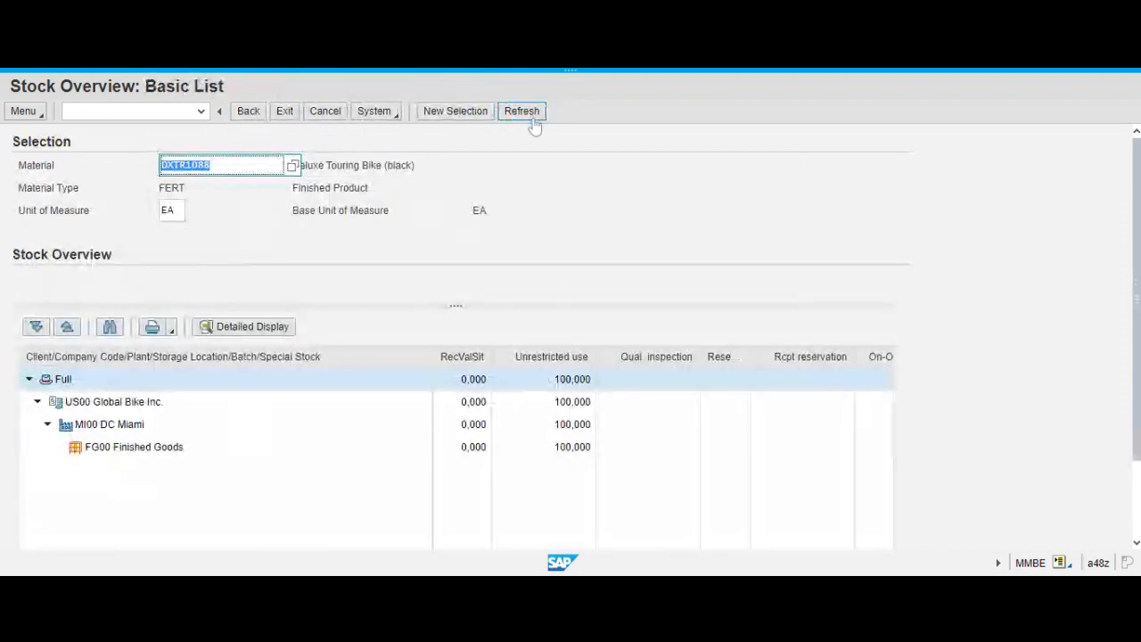
pyautogui.click(248, 114)
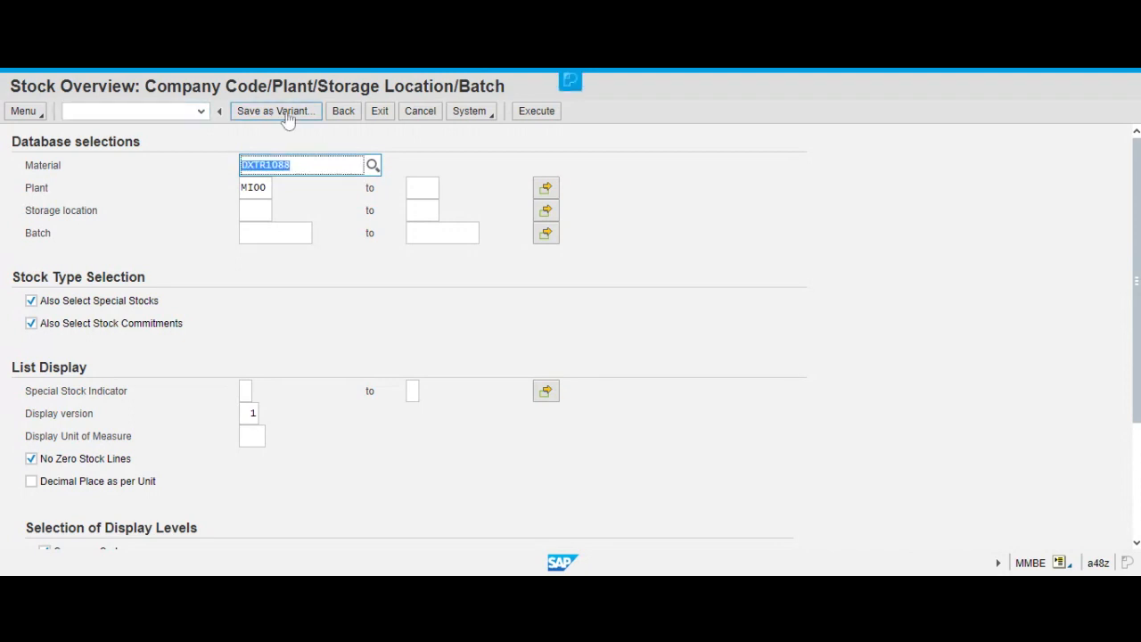
pyautogui.click(344, 113)
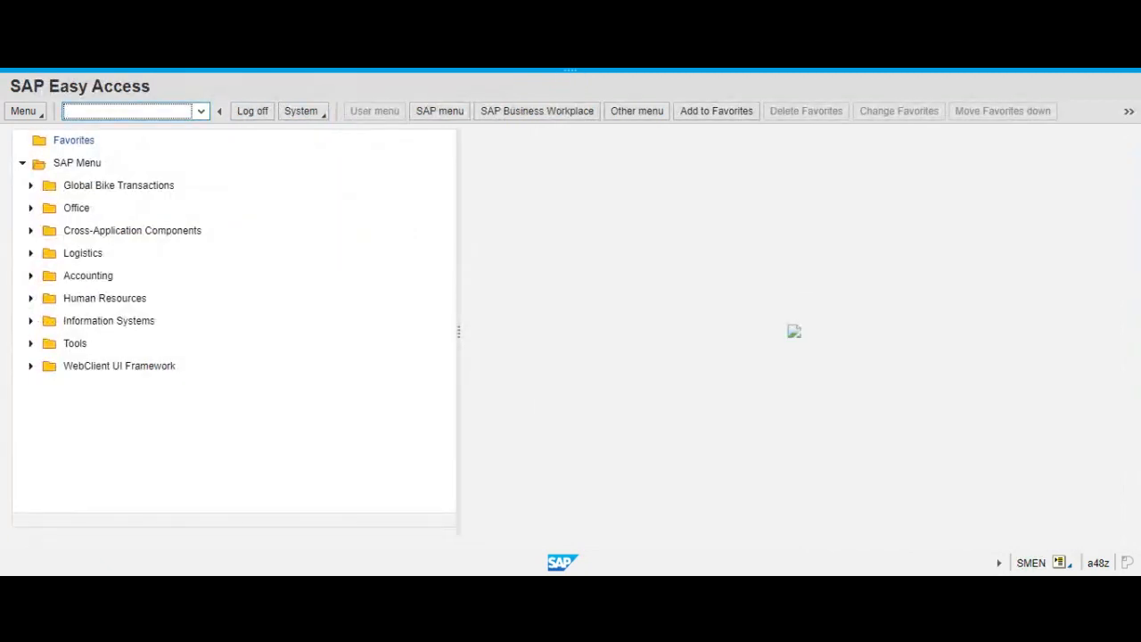
# Reopen transaction VL02N, try to post the goods issue for the proposed outbound delivery again, and leave.
pyautogui.write('vl02n')
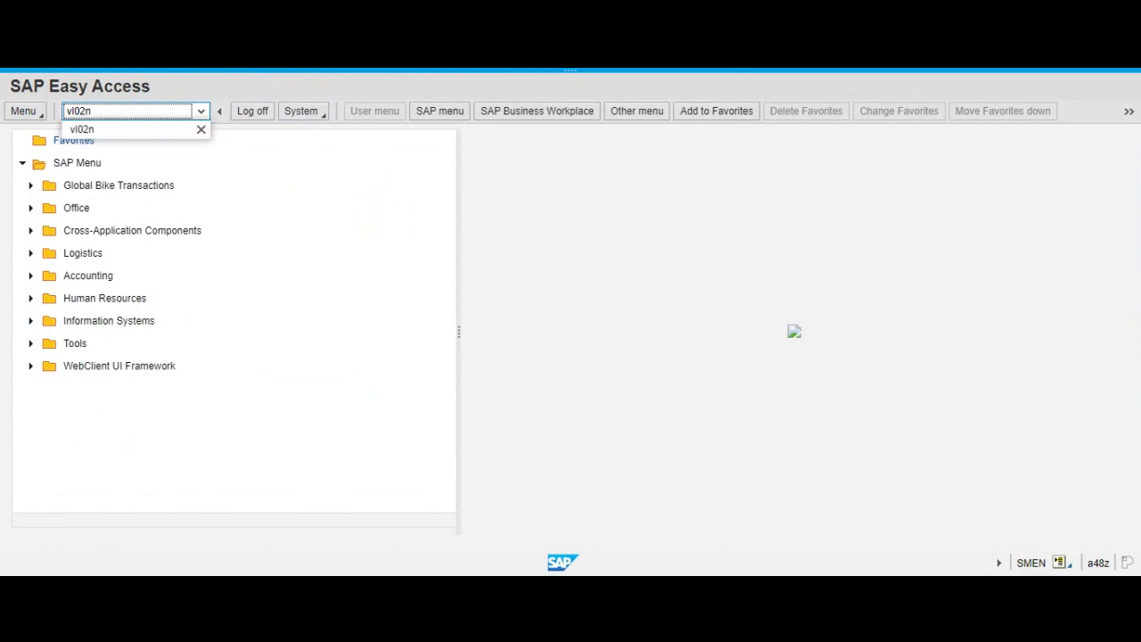
pyautogui.press('Return')
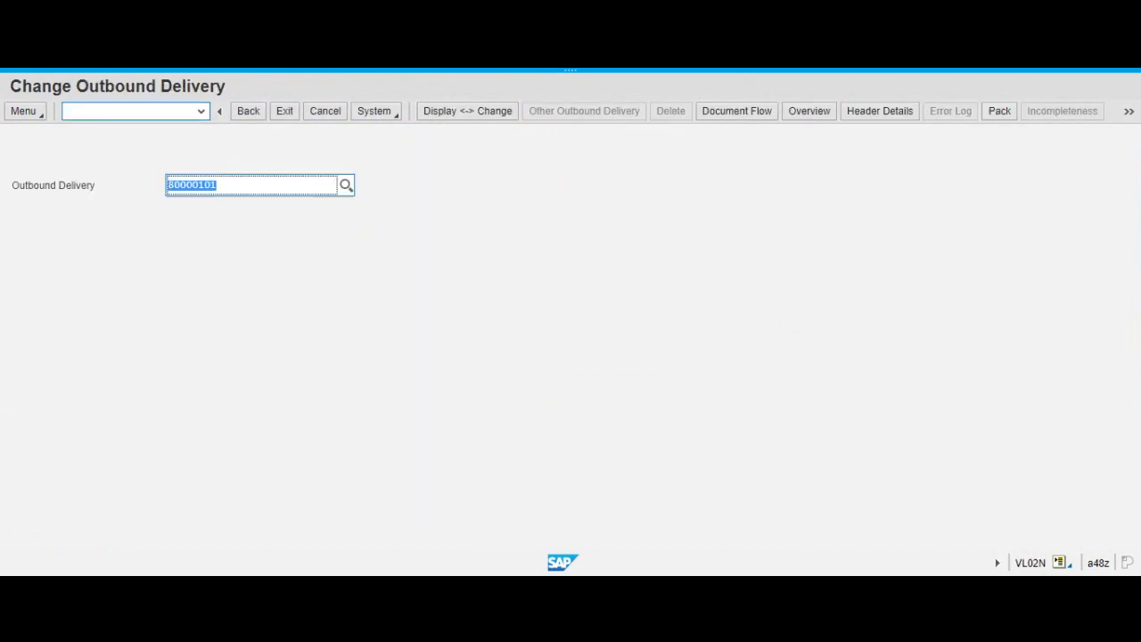
pyautogui.click(1134, 116)
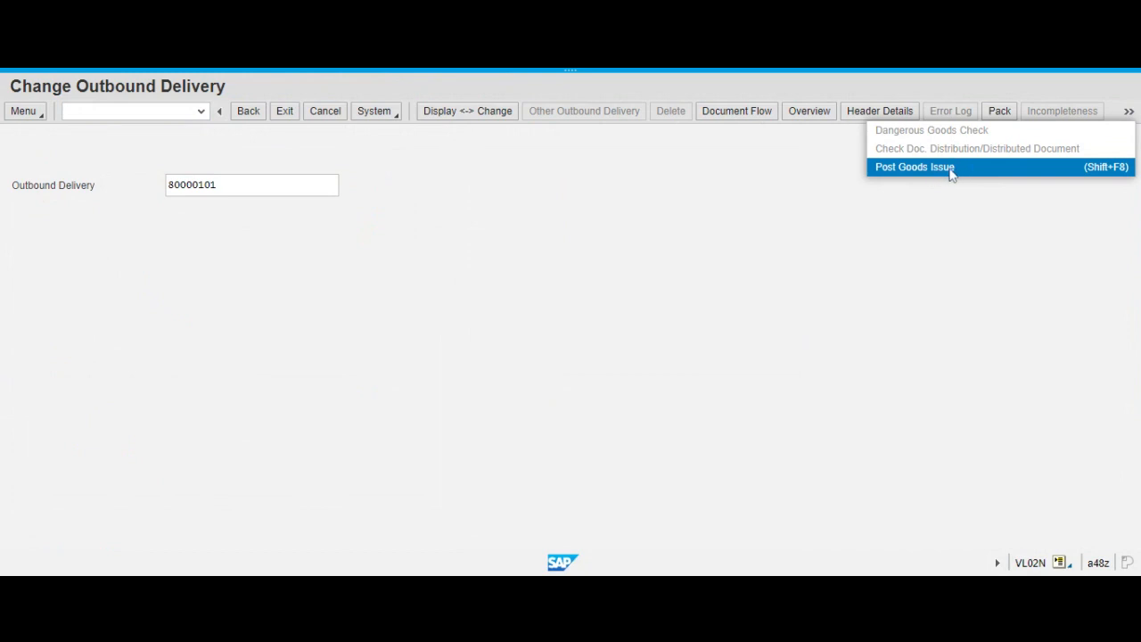
pyautogui.click(780, 213)
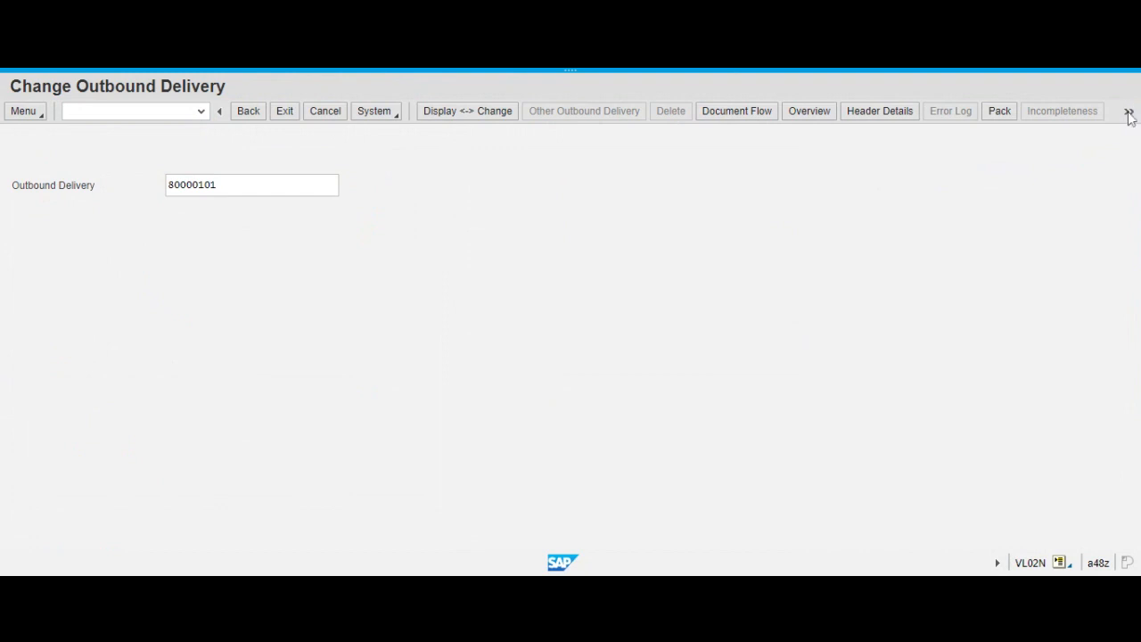
pyautogui.moveTo(637, 69)
pyautogui.click(1129, 112)
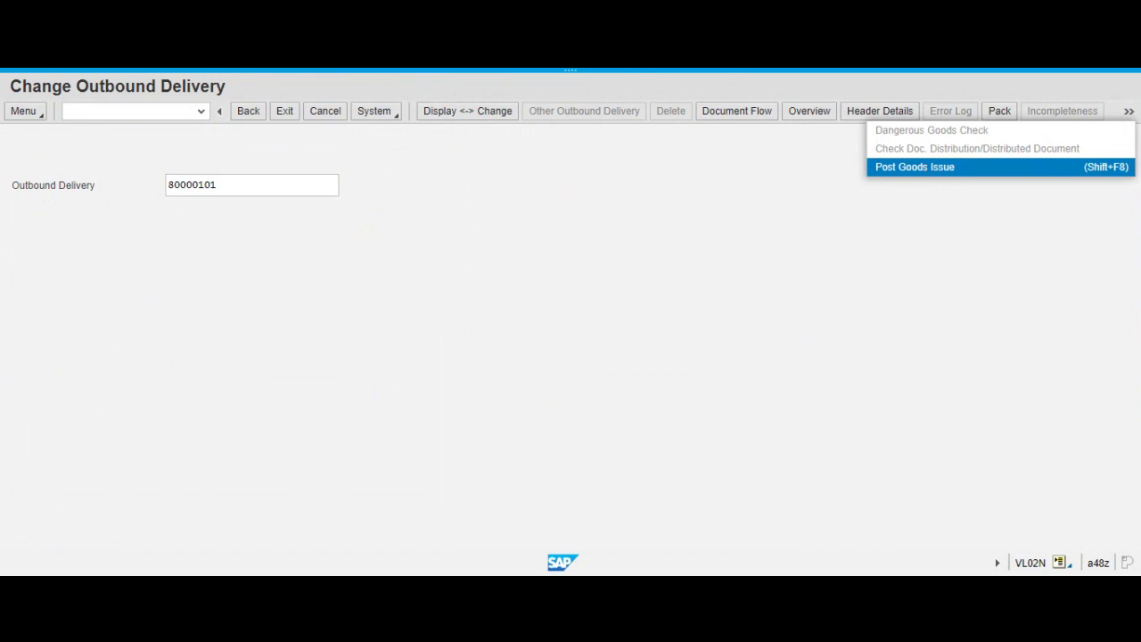
pyautogui.click(956, 166)
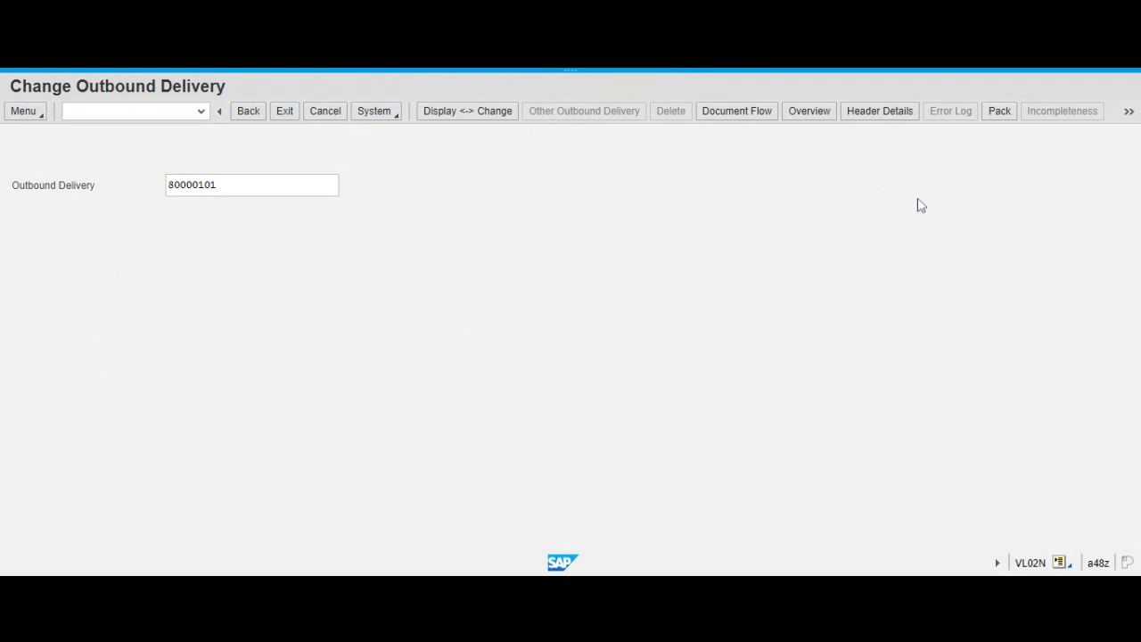
pyautogui.click(248, 113)
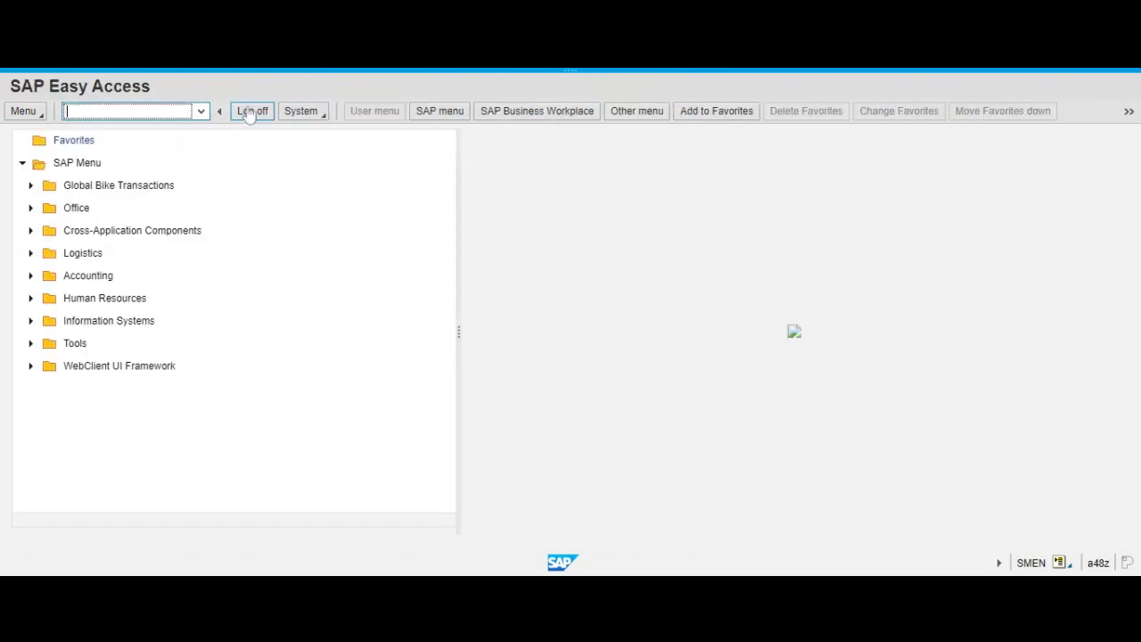
# Run MMBE for material DXTR1088 in plant MI00, review the stock overview, and return to the selection.
pyautogui.click(526, 365)
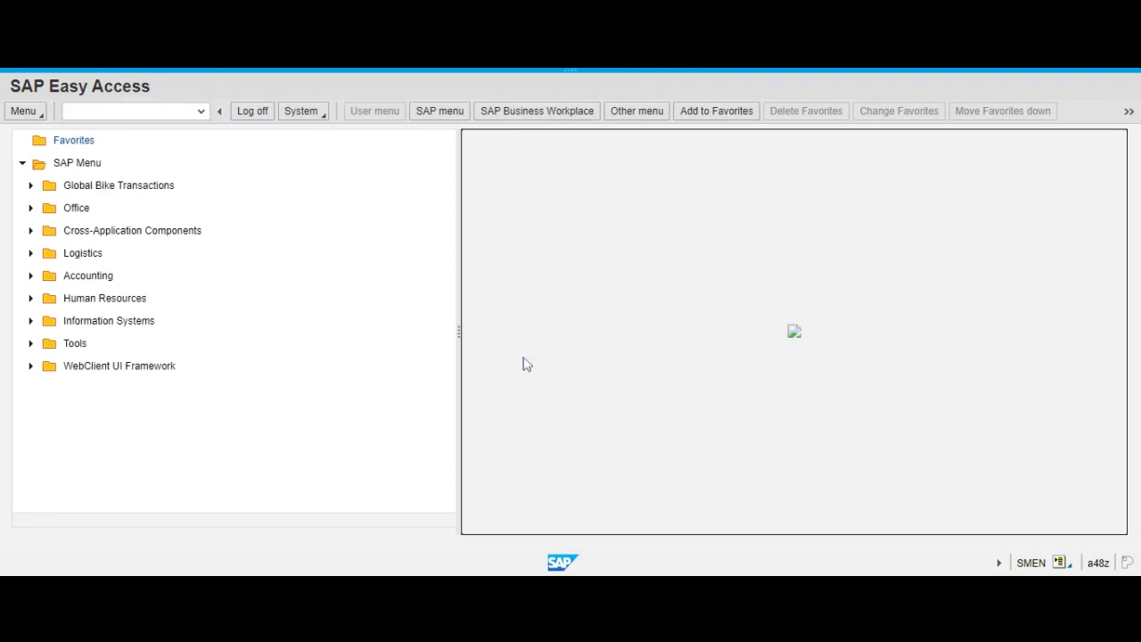
pyautogui.click(124, 109)
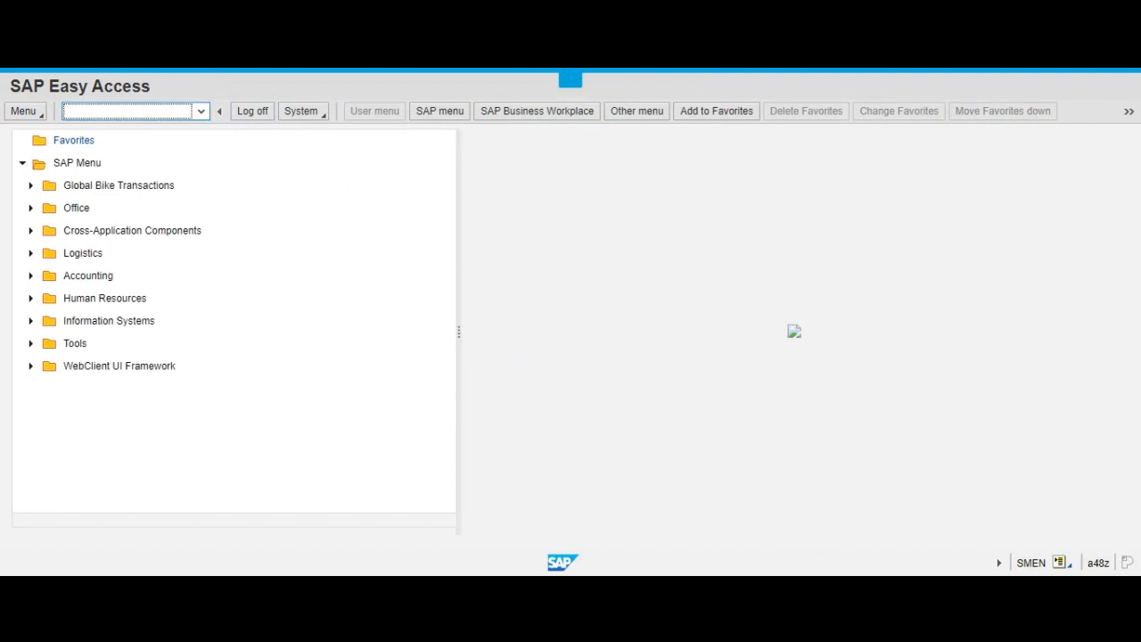
pyautogui.write('mmbe')
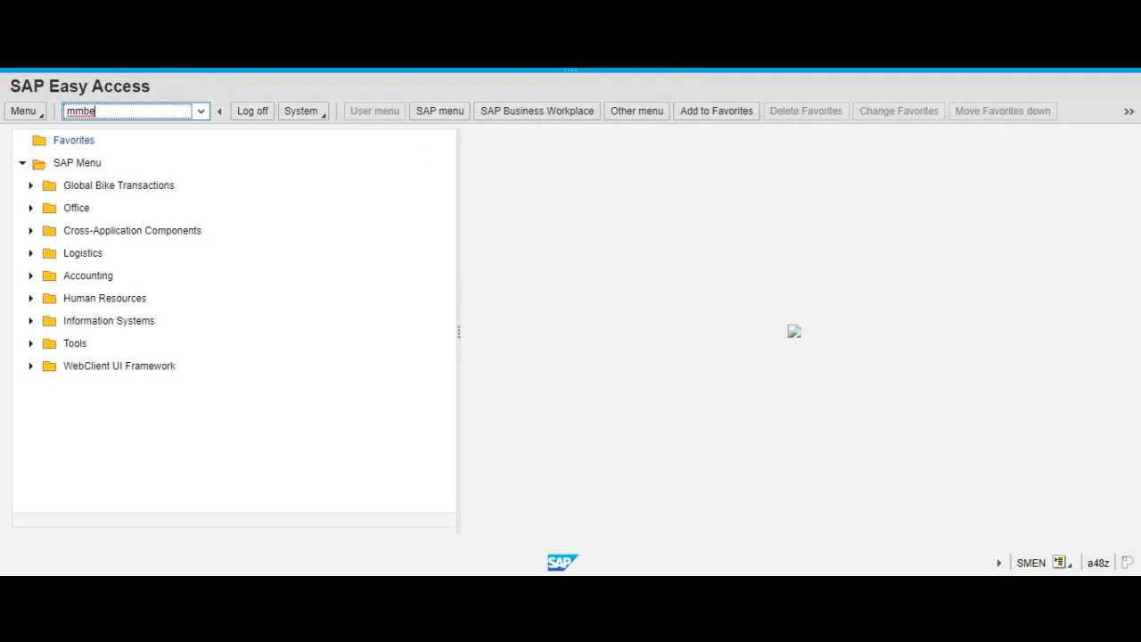
pyautogui.press('Return')
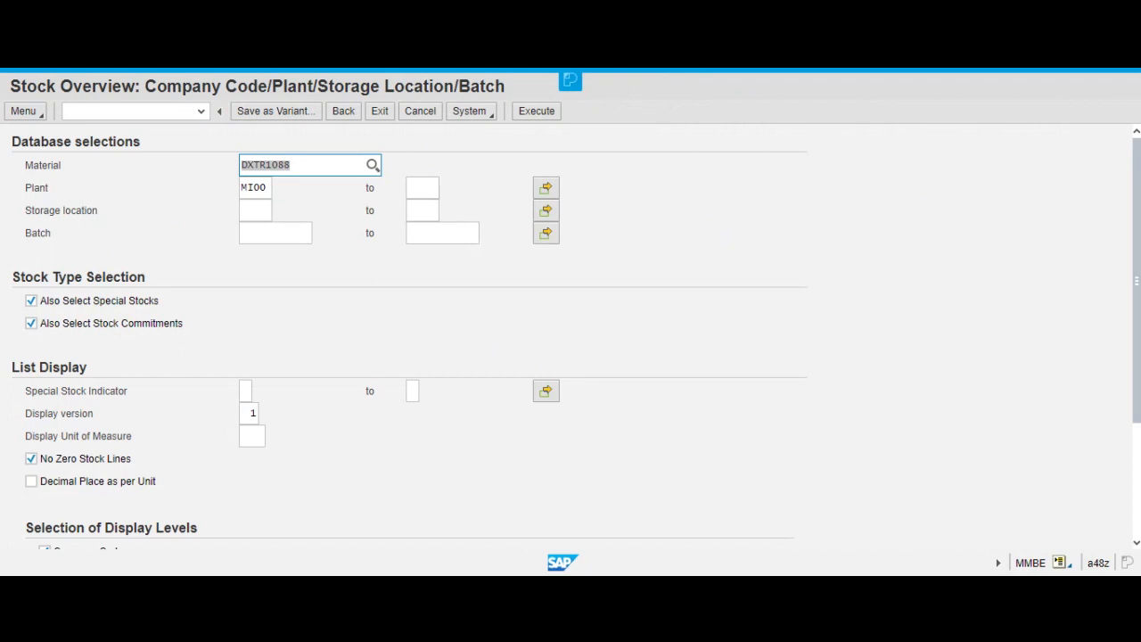
pyautogui.click(298, 165)
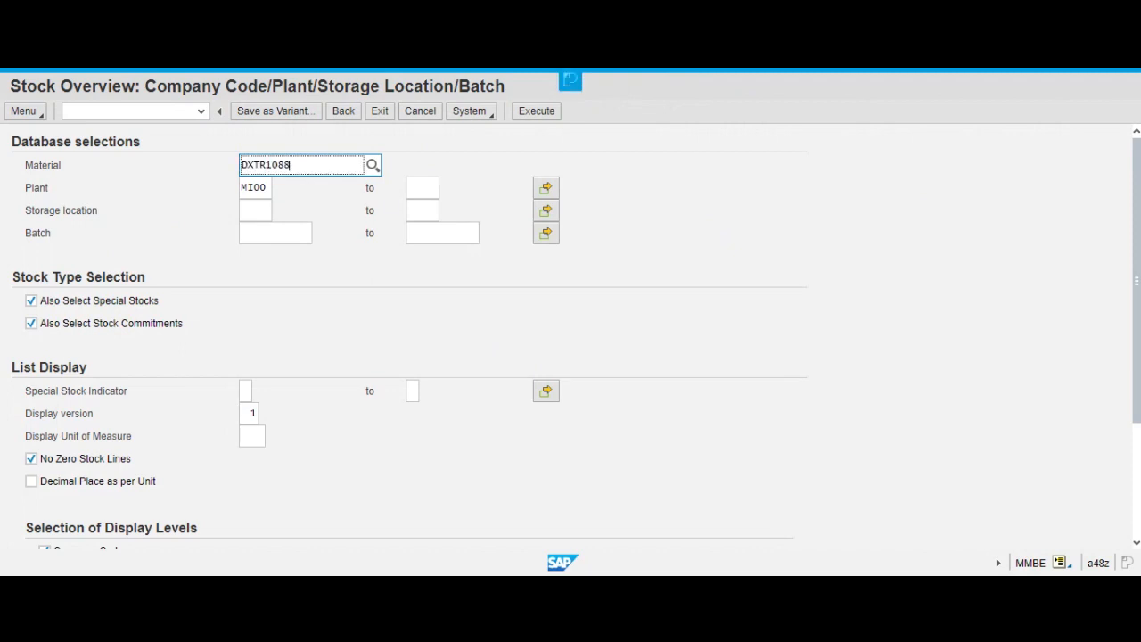
pyautogui.click(536, 112)
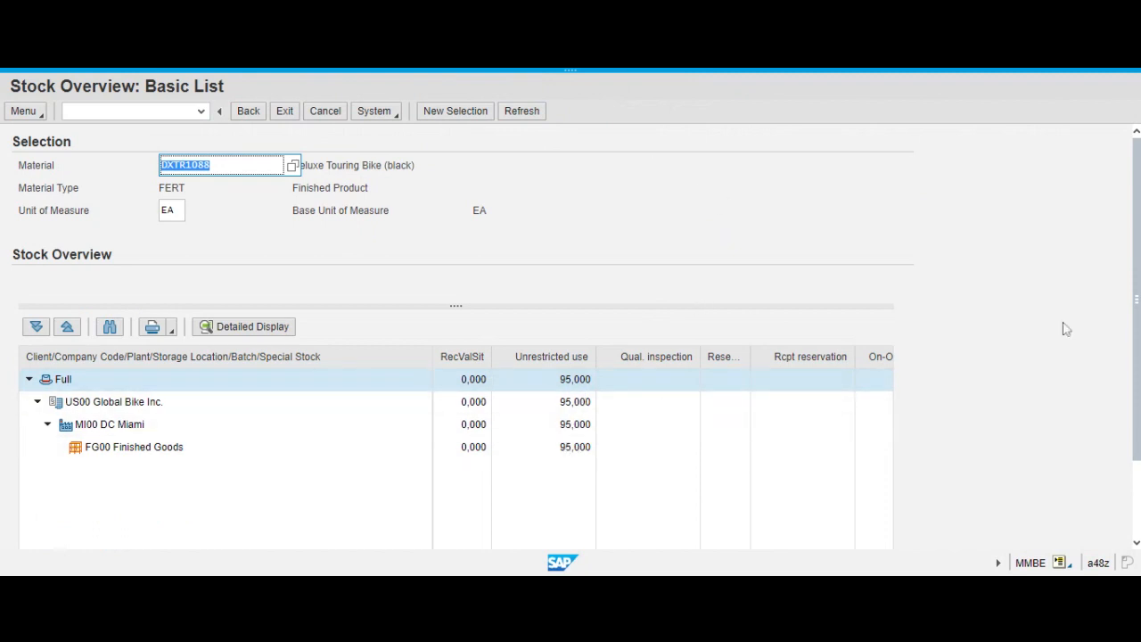
pyautogui.click(250, 113)
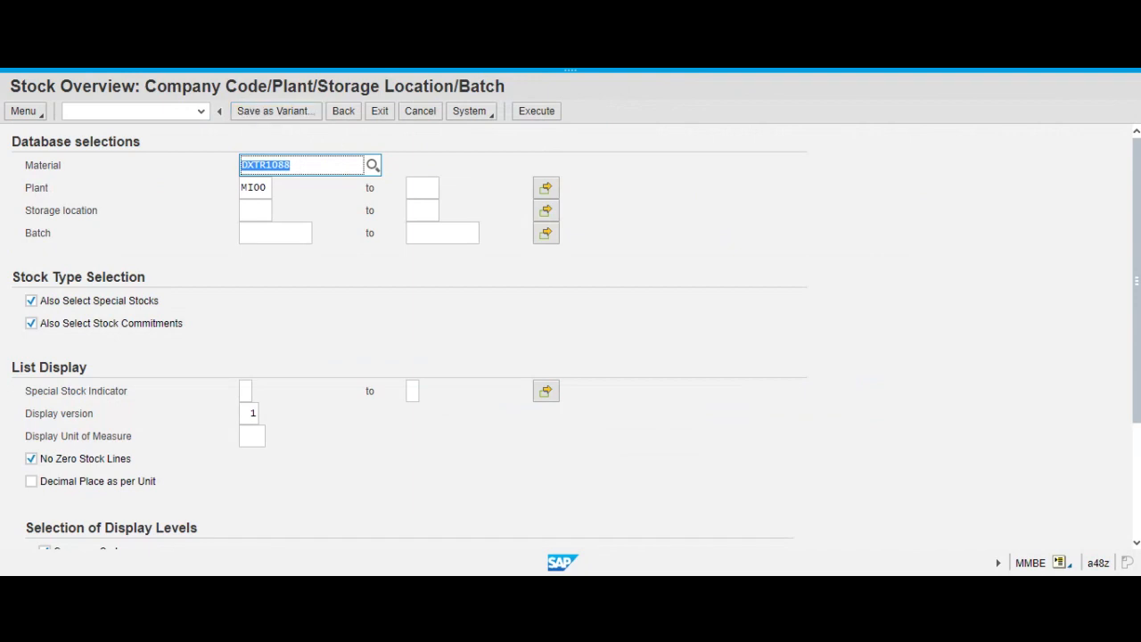
# Change the material to DXTR1000, check its stock in plant MI00, and return to the selection.
pyautogui.press('End')
pyautogui.press('BackSpace')
pyautogui.press('BackSpace')
pyautogui.write('00')
pyautogui.click(261, 239)
pyautogui.click(320, 167)
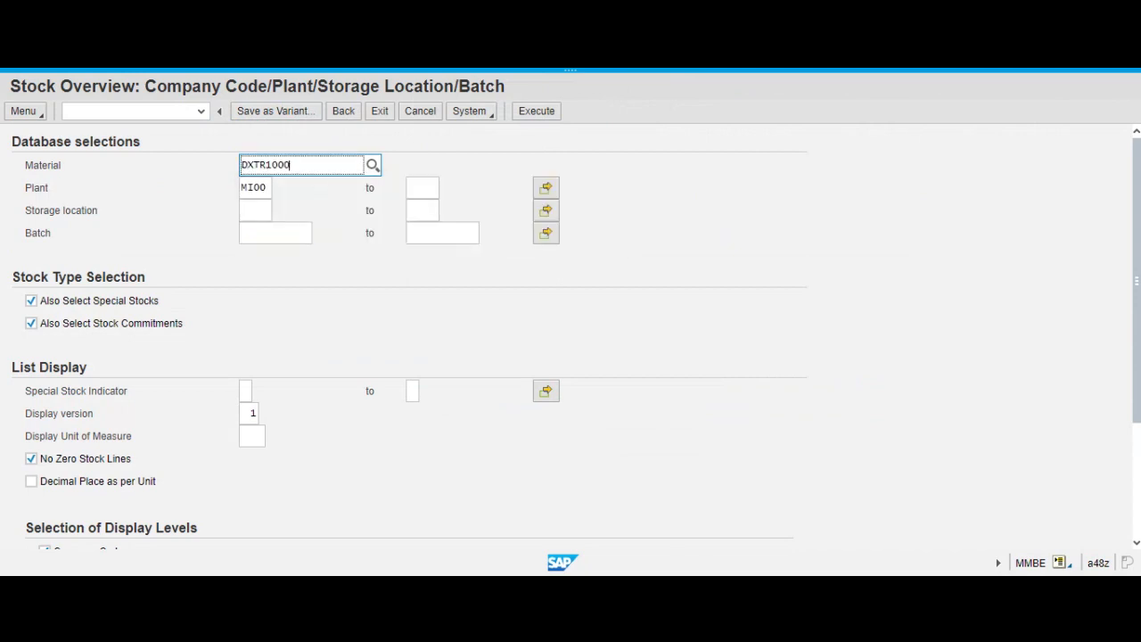
pyautogui.click(550, 118)
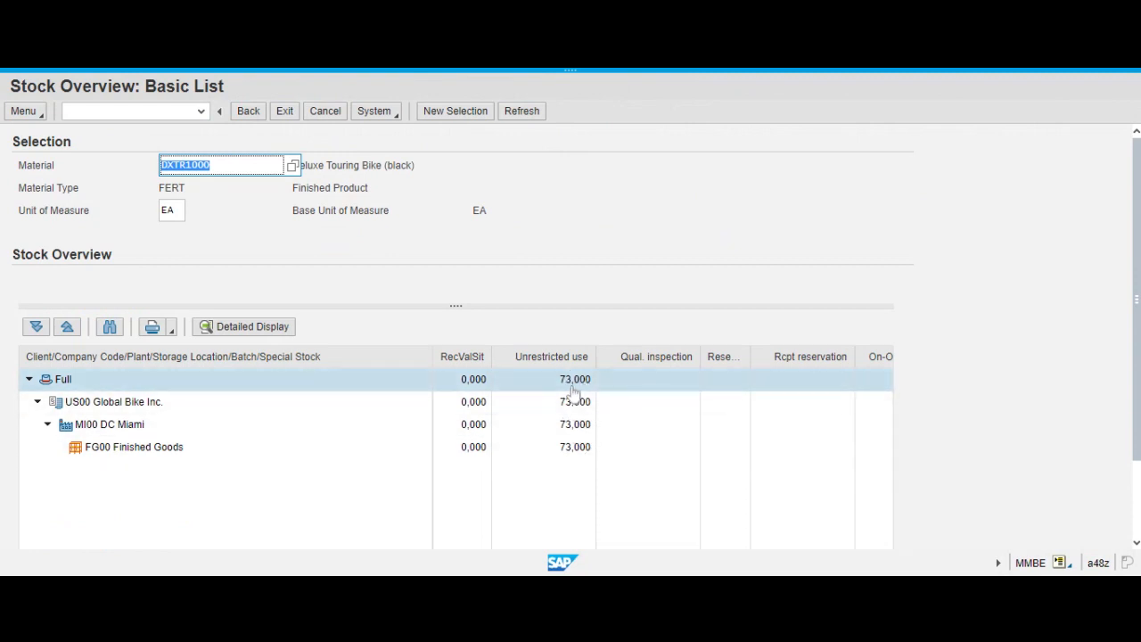
pyautogui.click(249, 114)
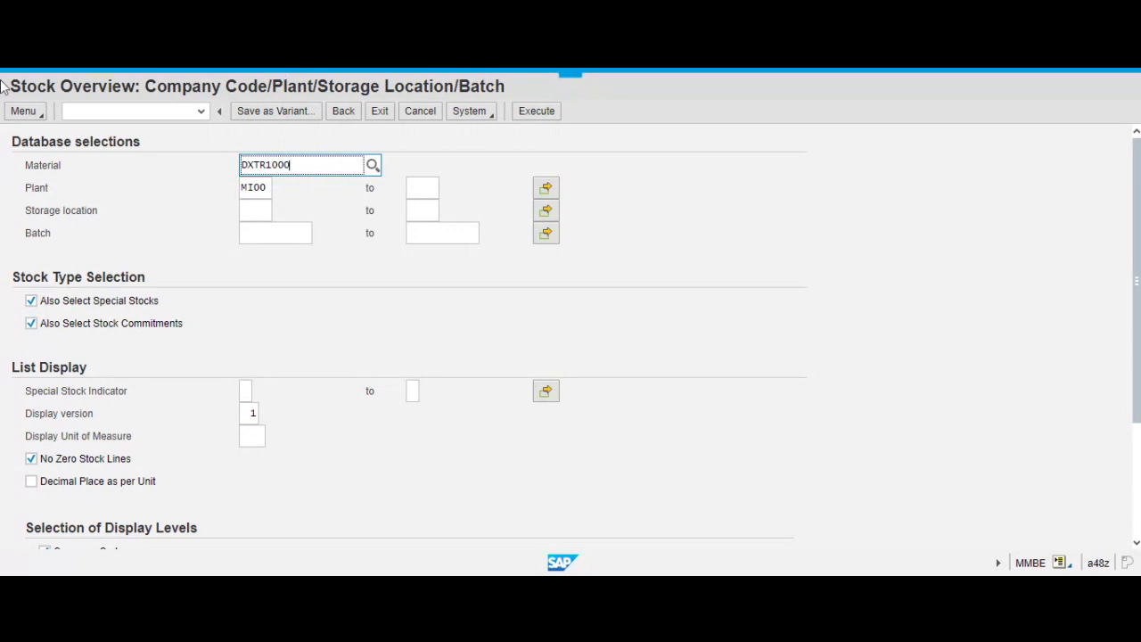
# Replace the material with PRTR1088, check its stock in plant MI00, and leave the stock overview transaction.
pyautogui.press('F8')
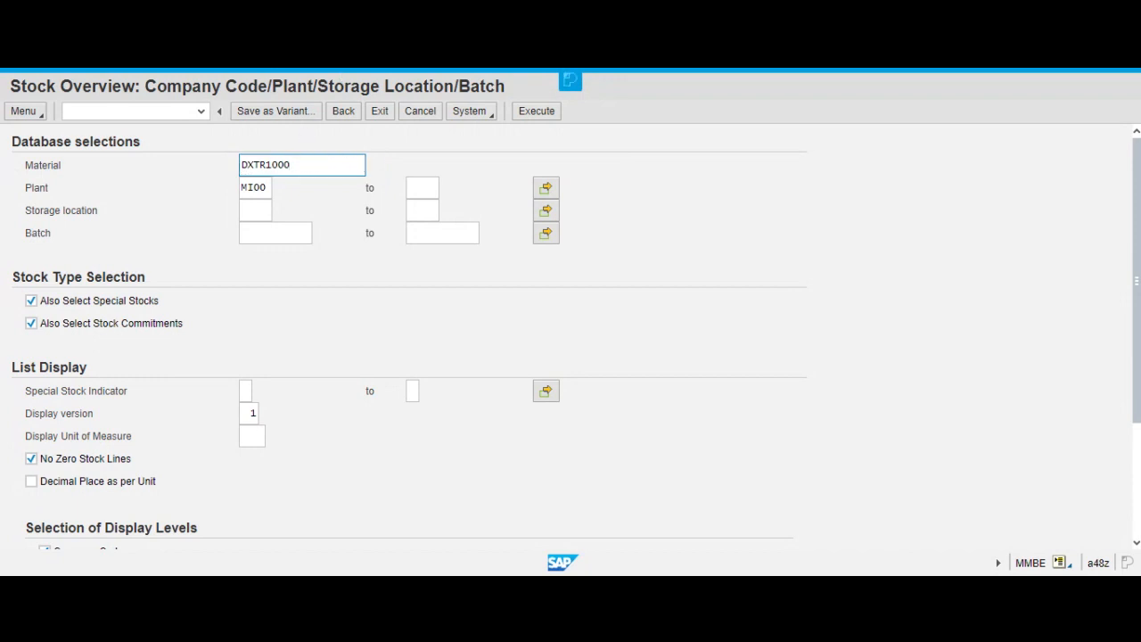
pyautogui.press('BackSpace')
pyautogui.press('BackSpace')
pyautogui.press('BackSpace')
pyautogui.press('BackSpace')
pyautogui.press('BackSpace')
pyautogui.press('BackSpace')
pyautogui.press('BackSpace')
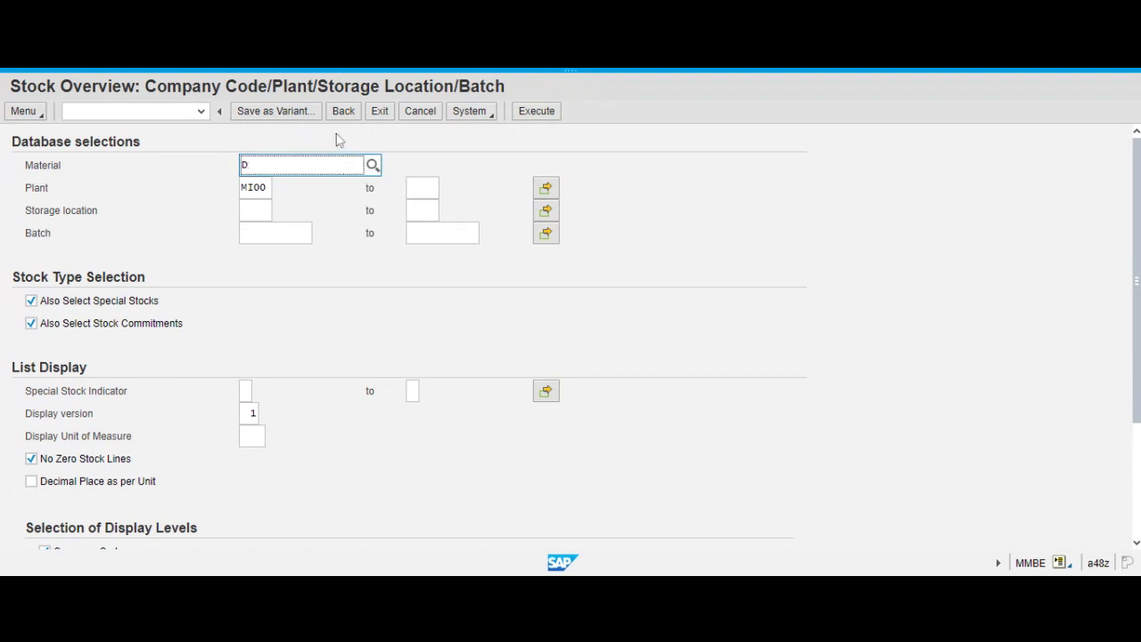
pyautogui.press('BackSpace')
pyautogui.write('prt')
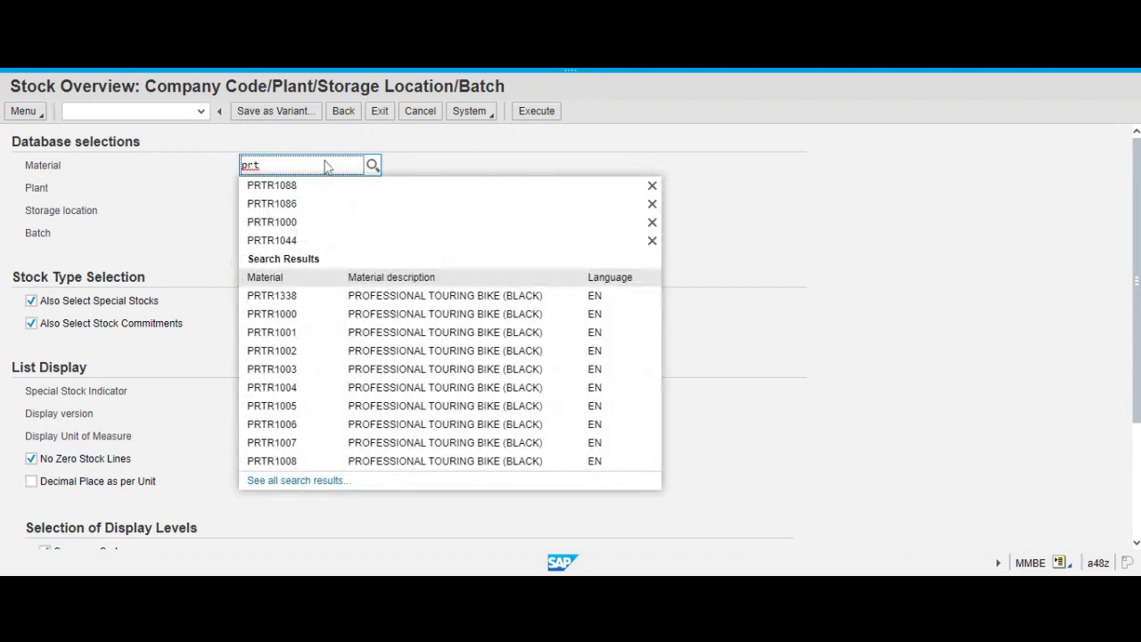
pyautogui.click(326, 187)
pyautogui.click(291, 165)
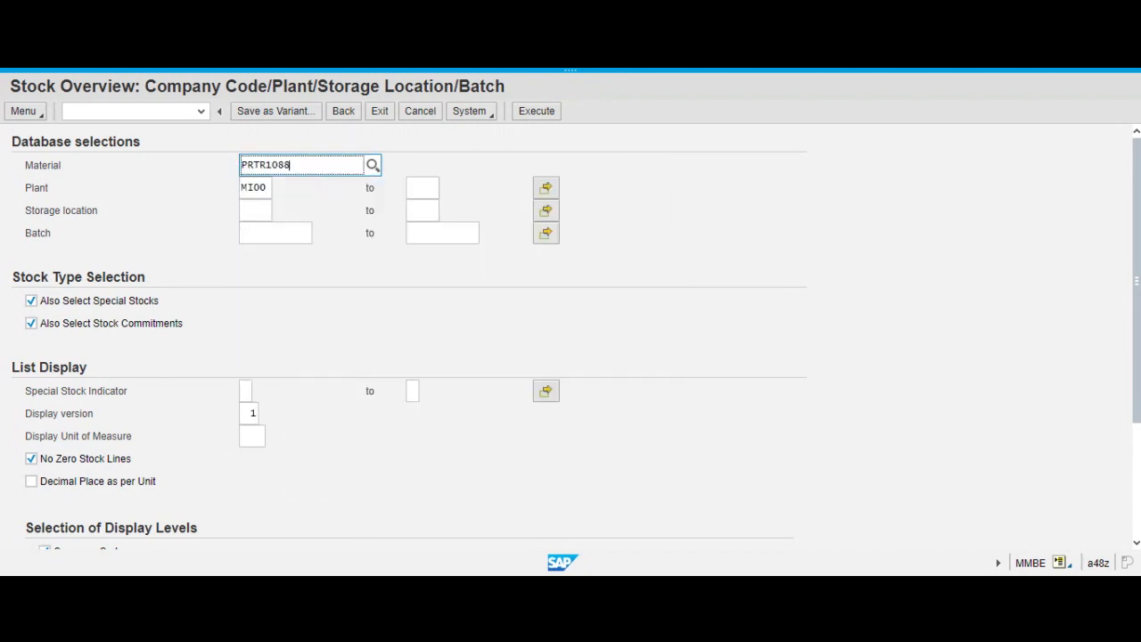
pyautogui.click(536, 116)
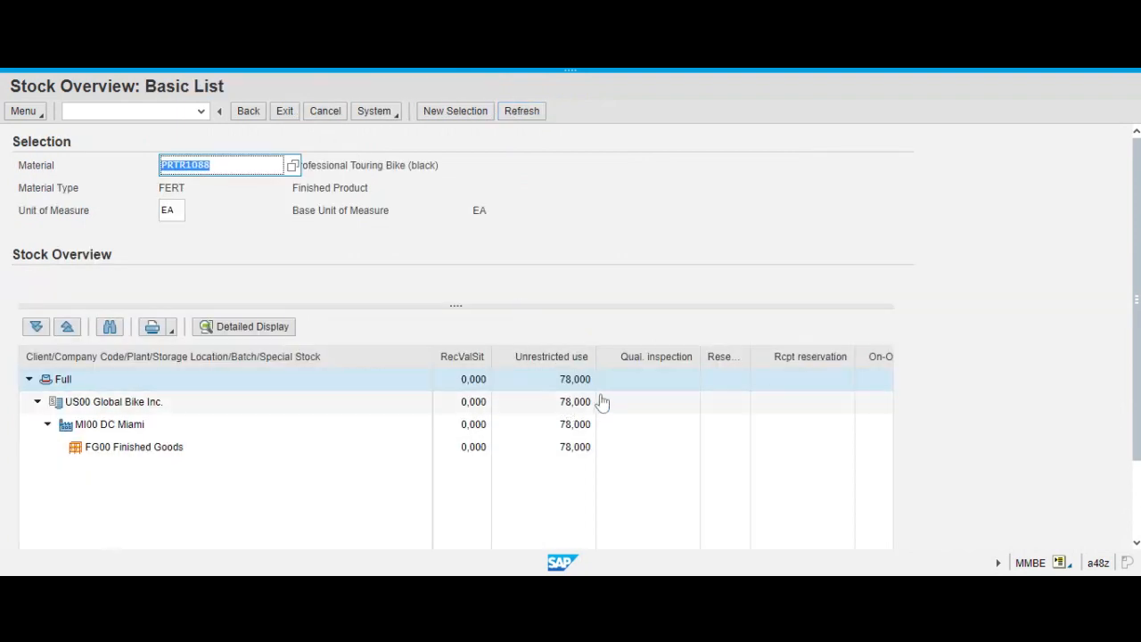
pyautogui.click(248, 113)
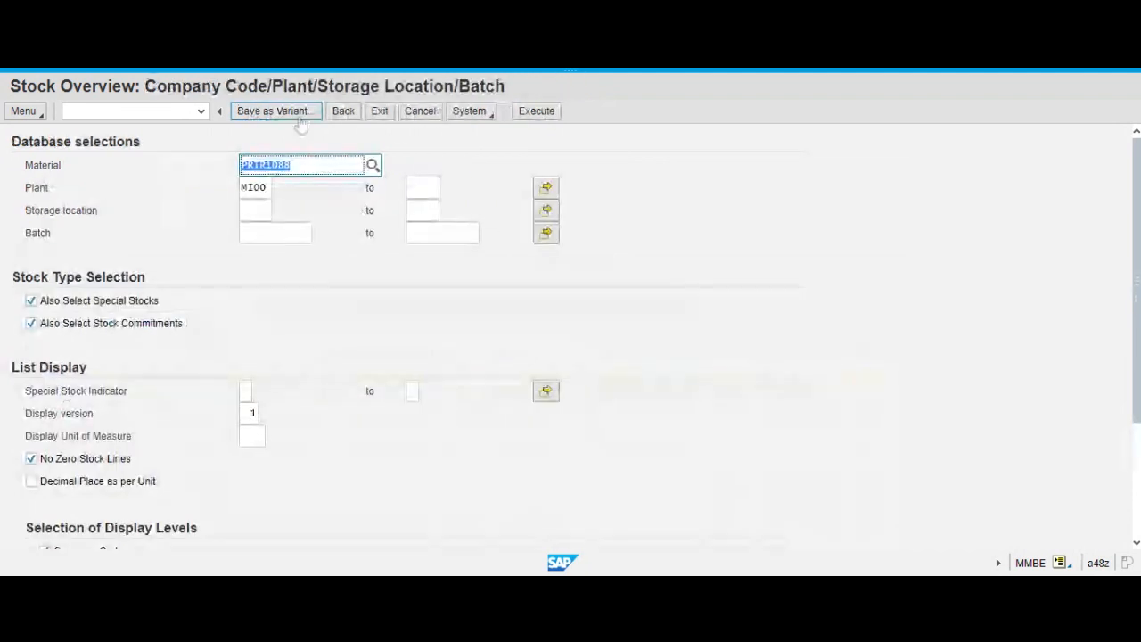
pyautogui.click(363, 105)
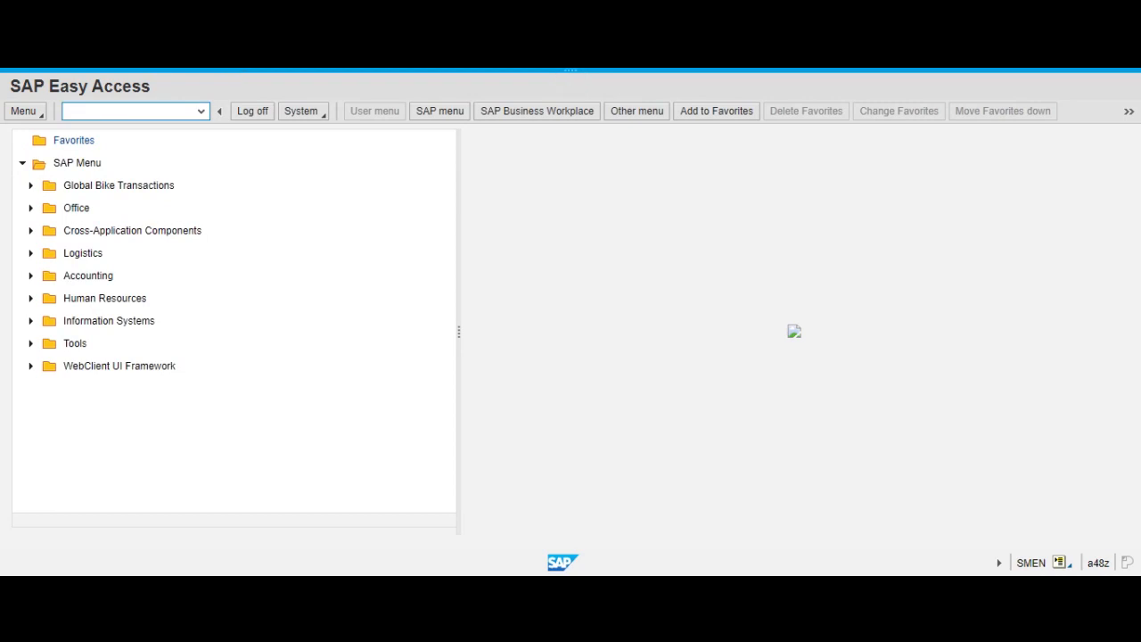
# Start VA03, enter the number of the DXTR1088 sales order, review its document flow, and return to the initial screen.
pyautogui.click(128, 111)
pyautogui.click(116, 112)
pyautogui.write('va0')
pyautogui.write('3')
pyautogui.press('Return')
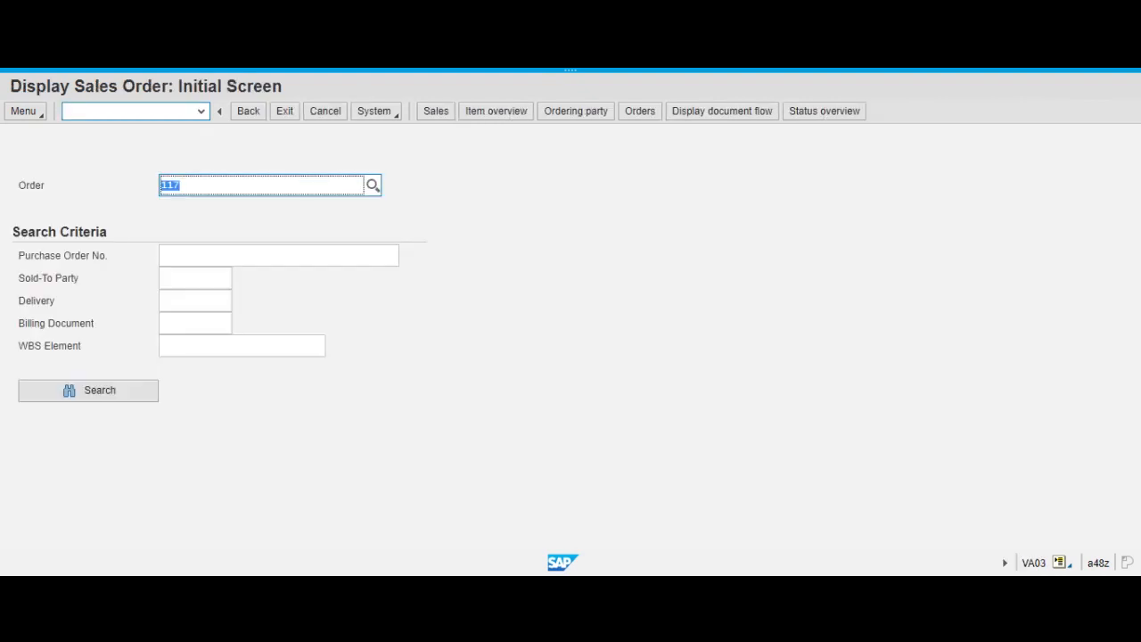
pyautogui.write('122')
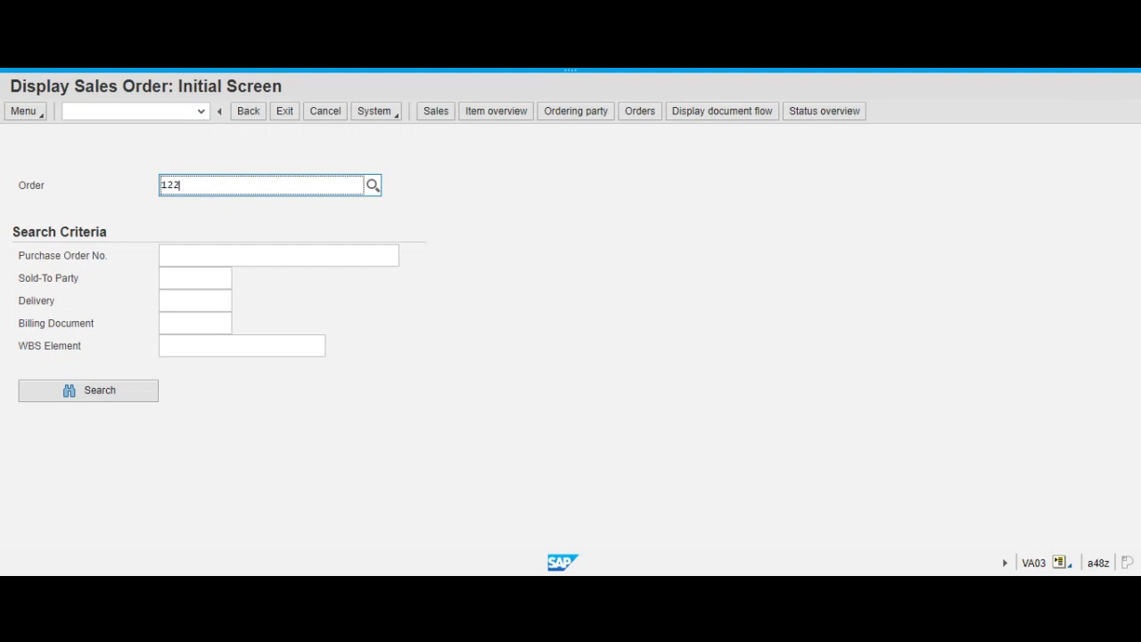
pyautogui.press('Return')
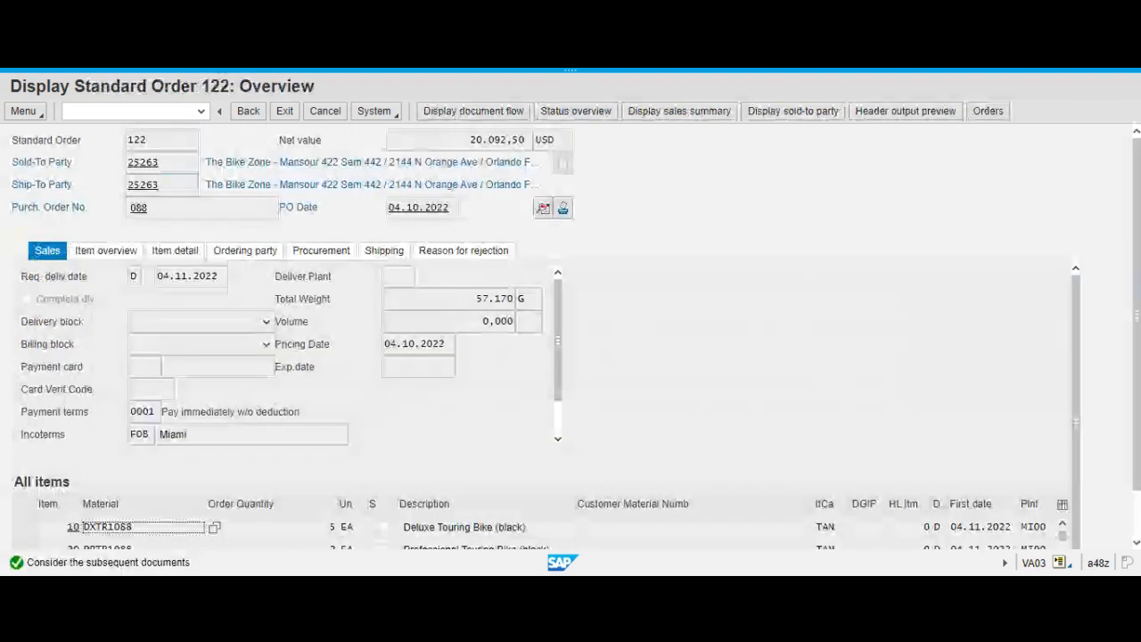
pyautogui.click(500, 116)
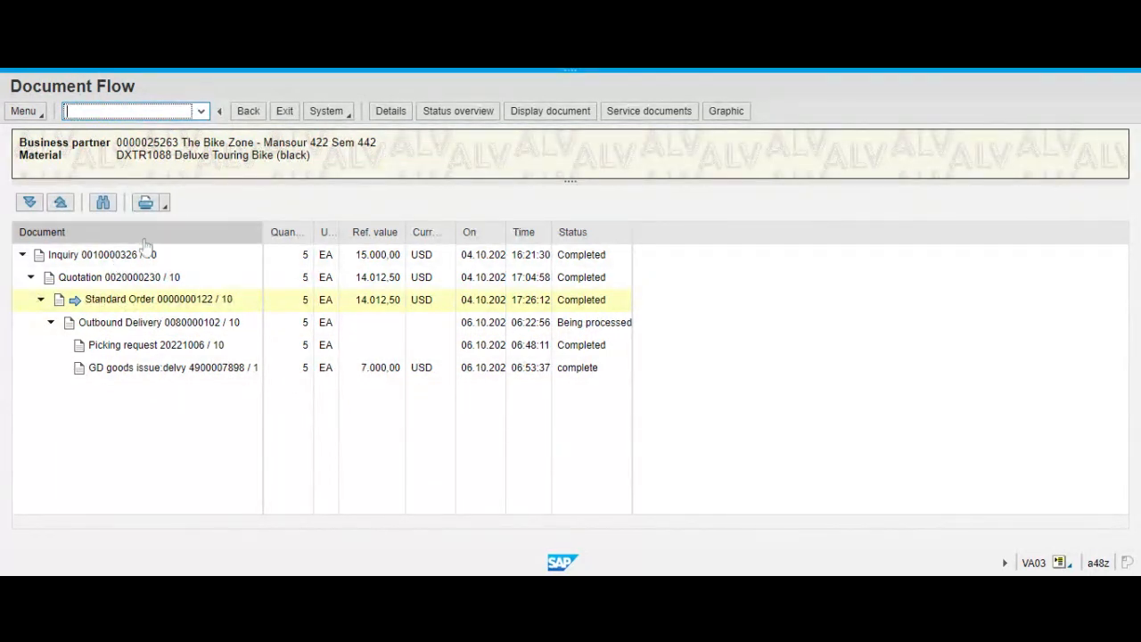
pyautogui.click(248, 114)
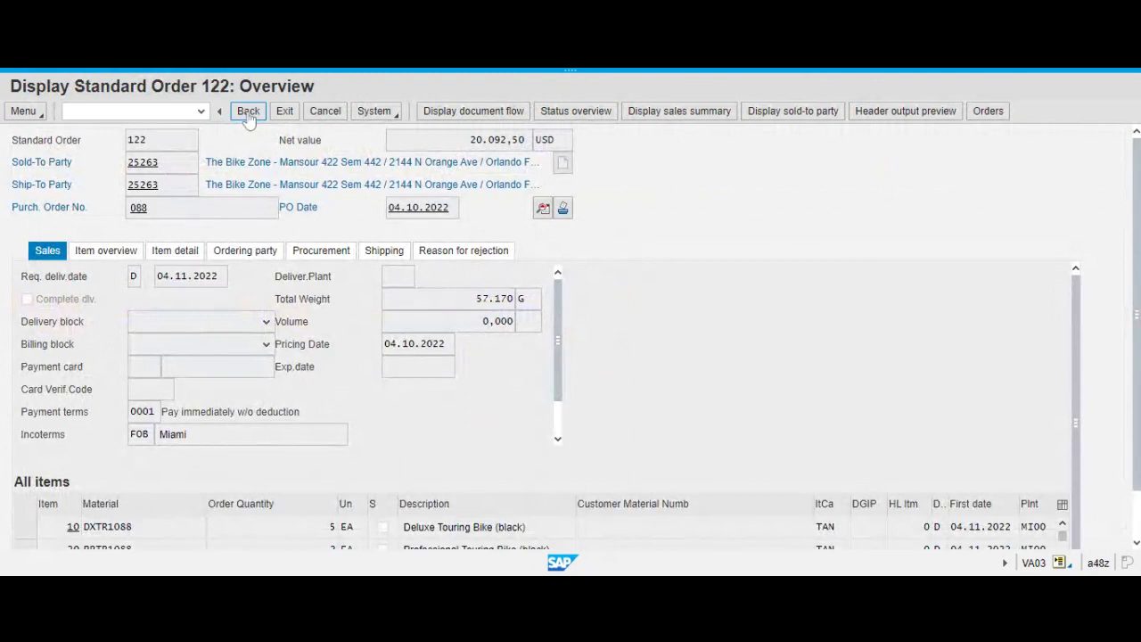
pyautogui.click(249, 112)
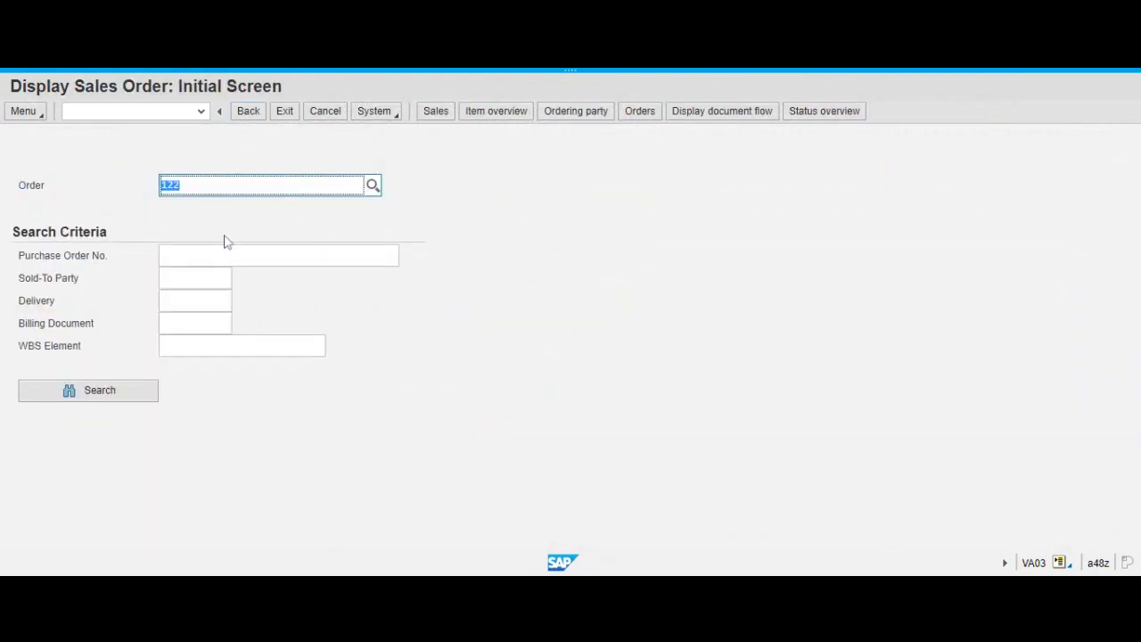
# Enter the number of the DXTR1000 sales order, review its document flow, and open the flow once more from the order overview.
pyautogui.write('117')
pyautogui.press('Return')
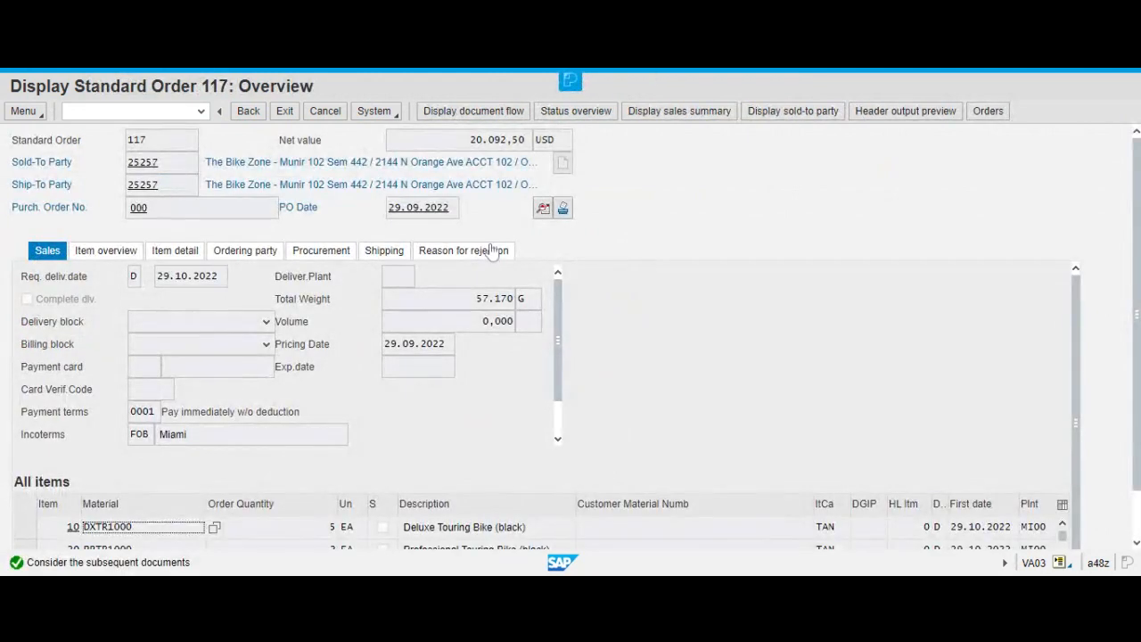
pyautogui.click(489, 115)
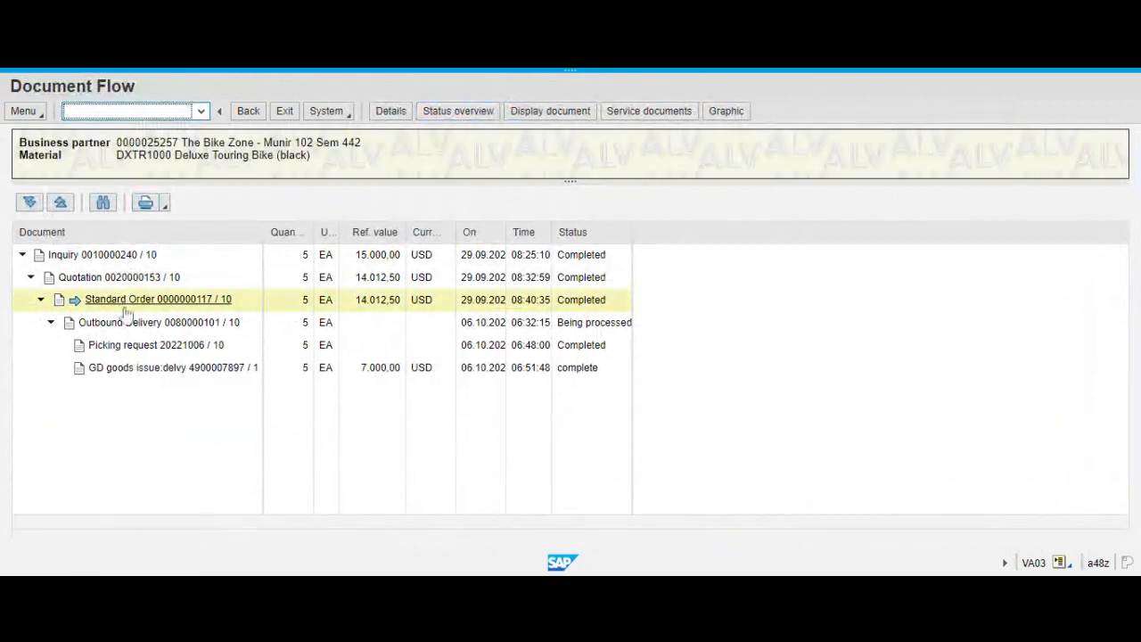
pyautogui.click(245, 118)
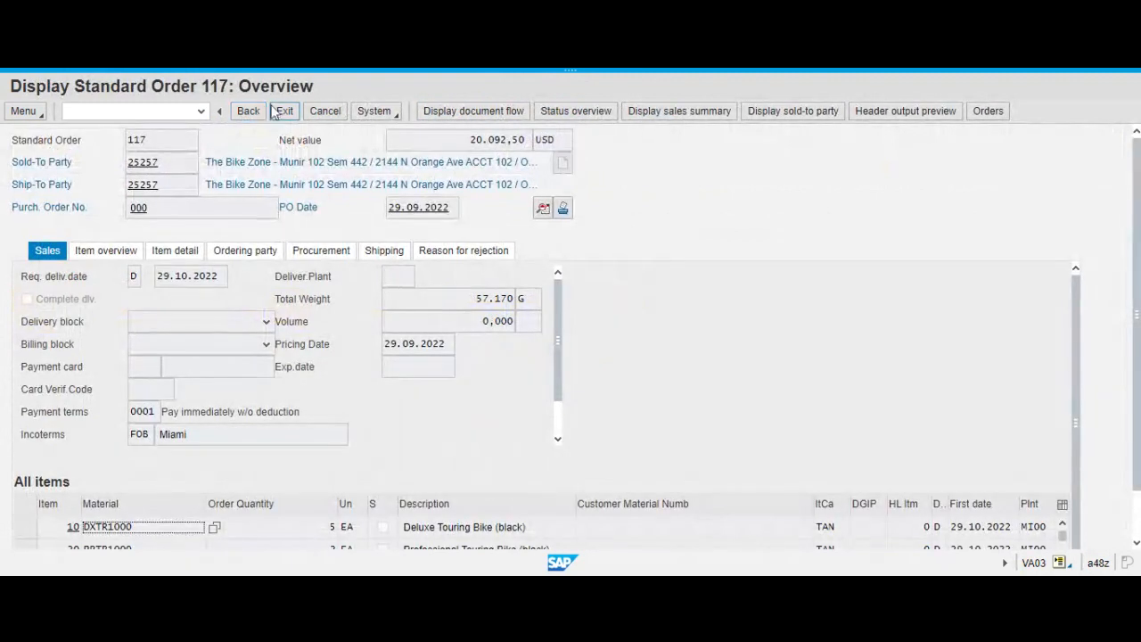
pyautogui.click(507, 114)
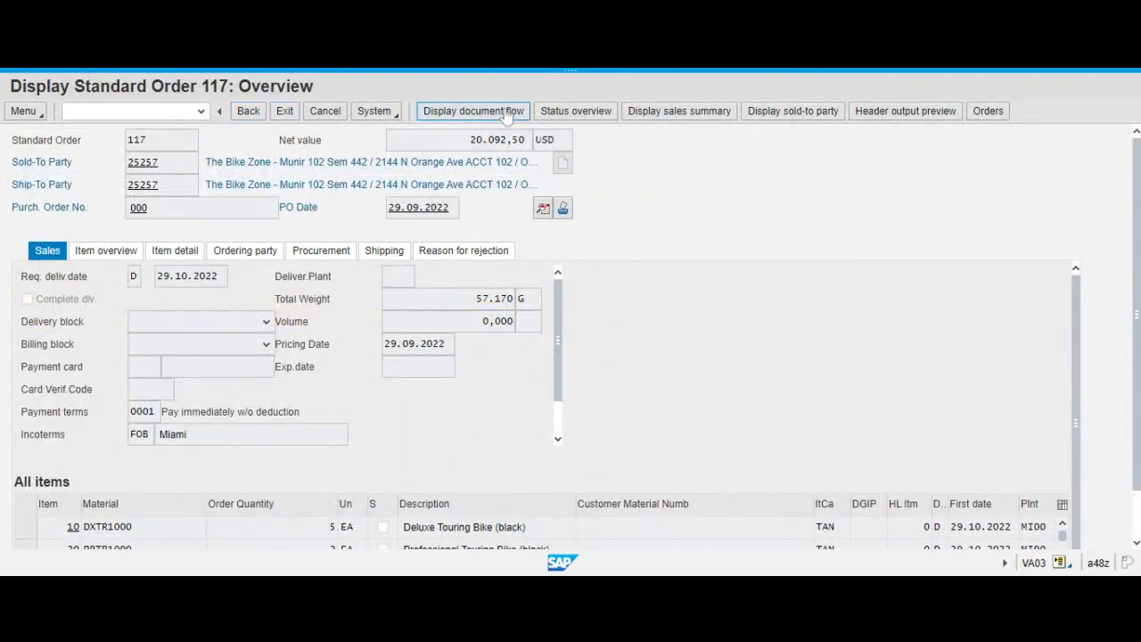
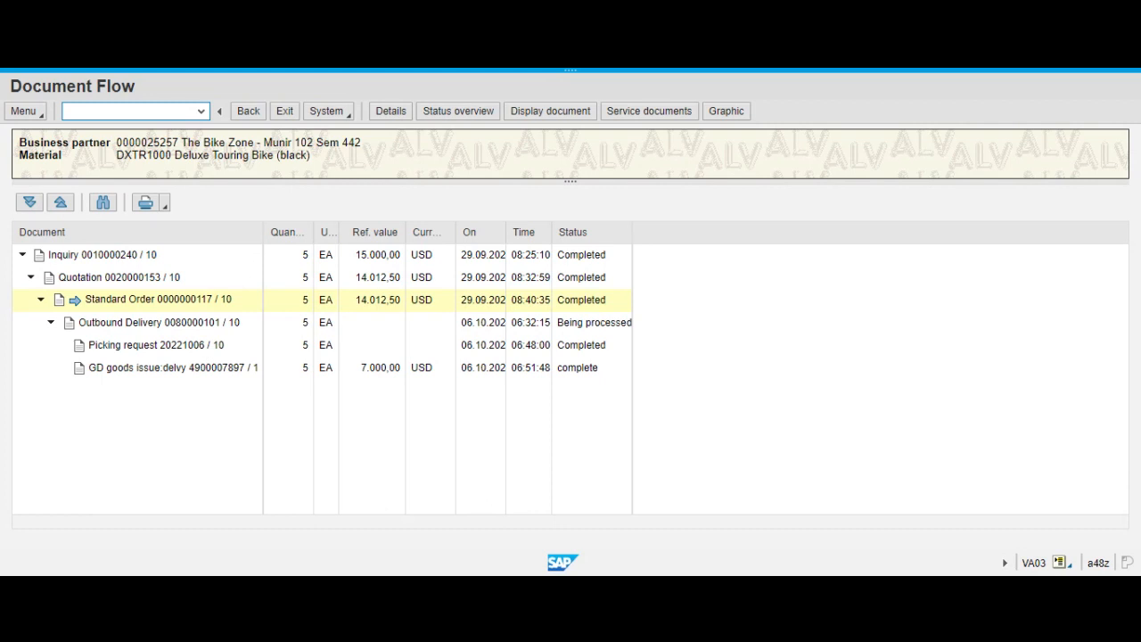
# Leave the document flow and start VF04 (Process Billing Due List) from the Sales and Distribution billing documents.
pyautogui.click(286, 112)
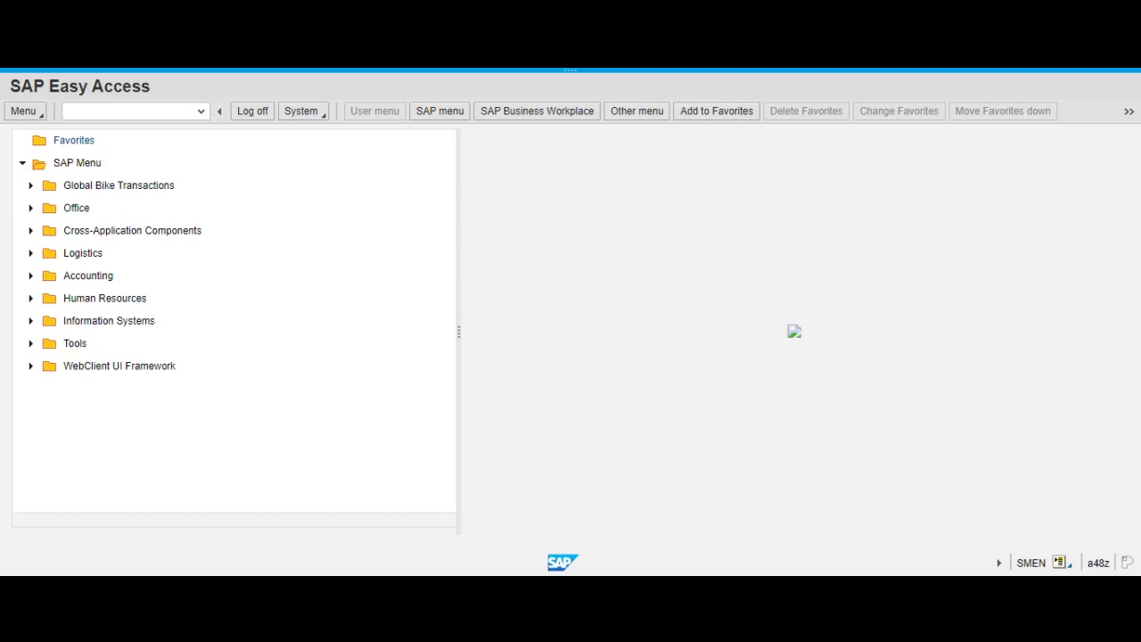
pyautogui.click(30, 254)
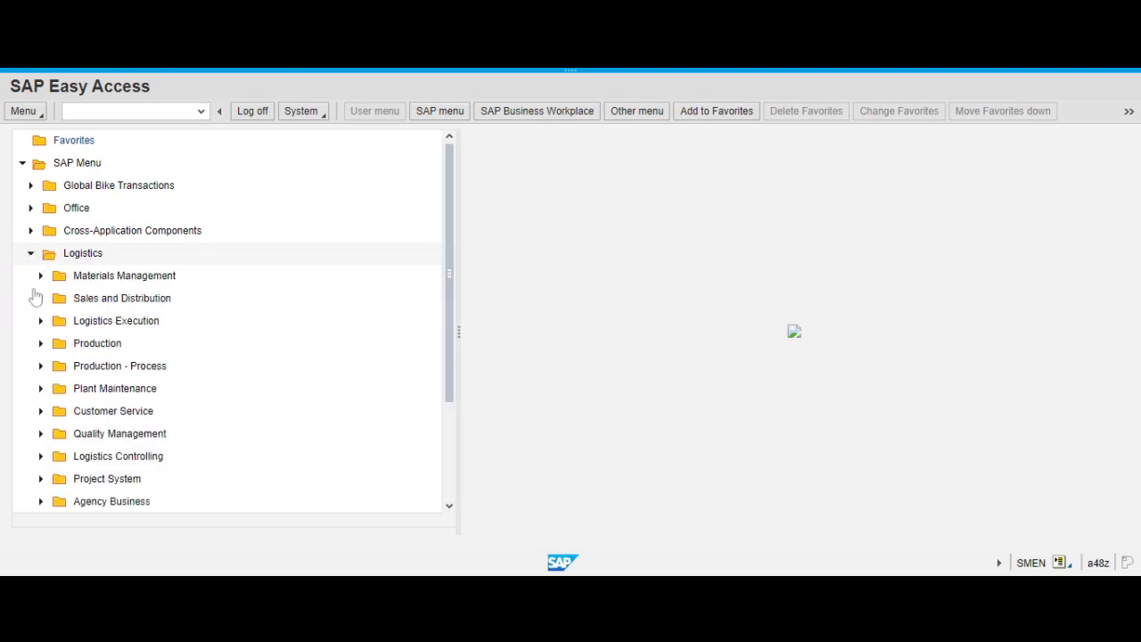
pyautogui.click(40, 299)
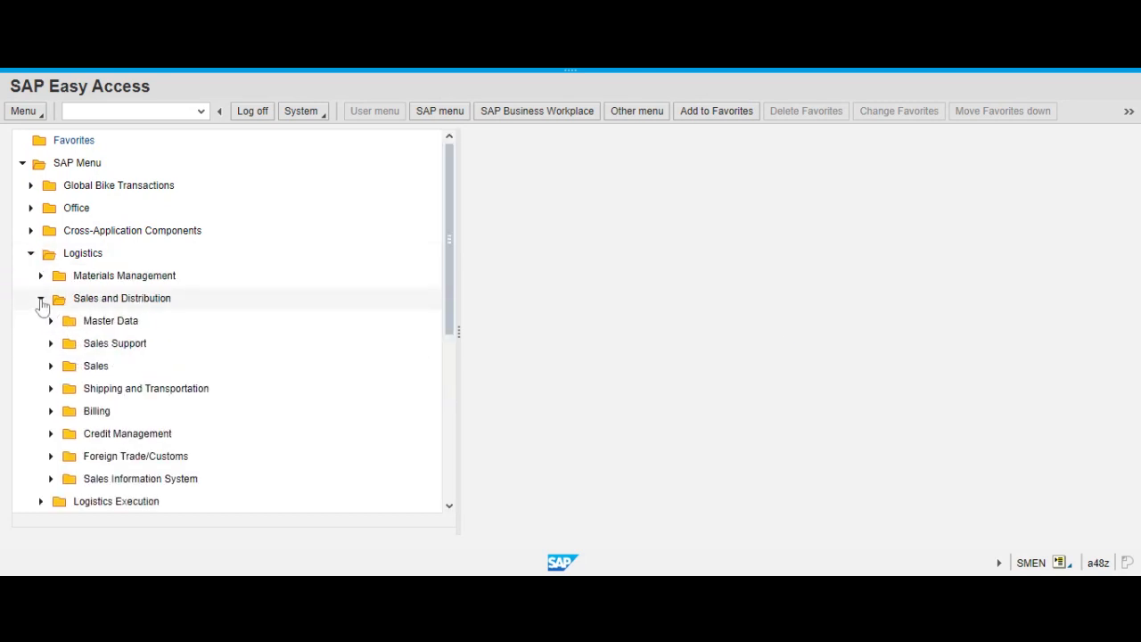
pyautogui.click(51, 411)
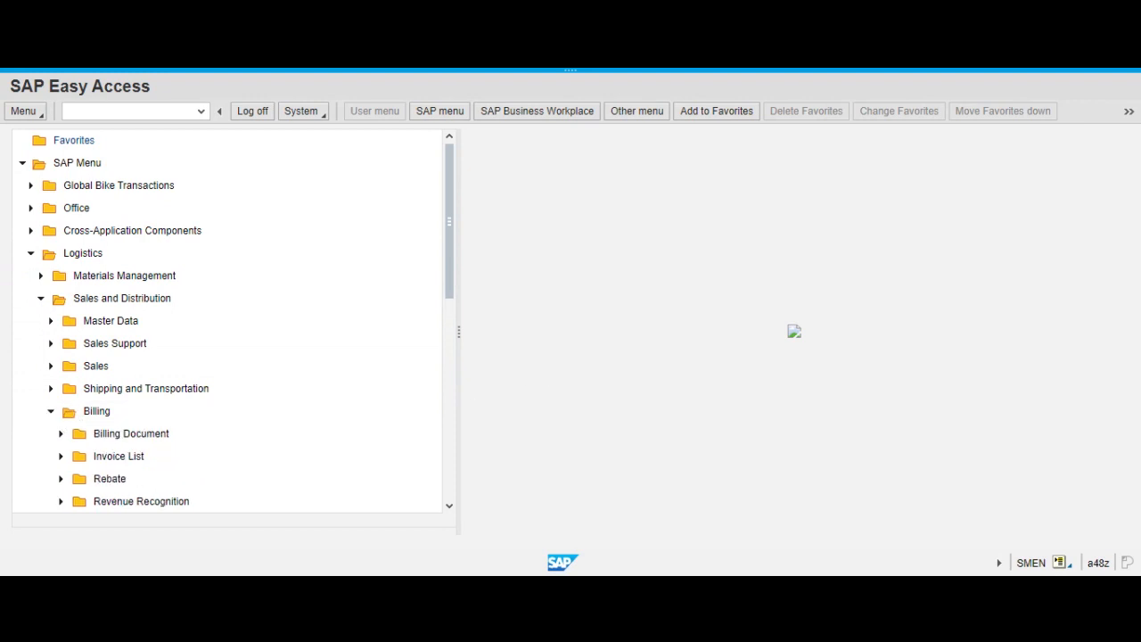
pyautogui.scroll(-1, 439, 403)
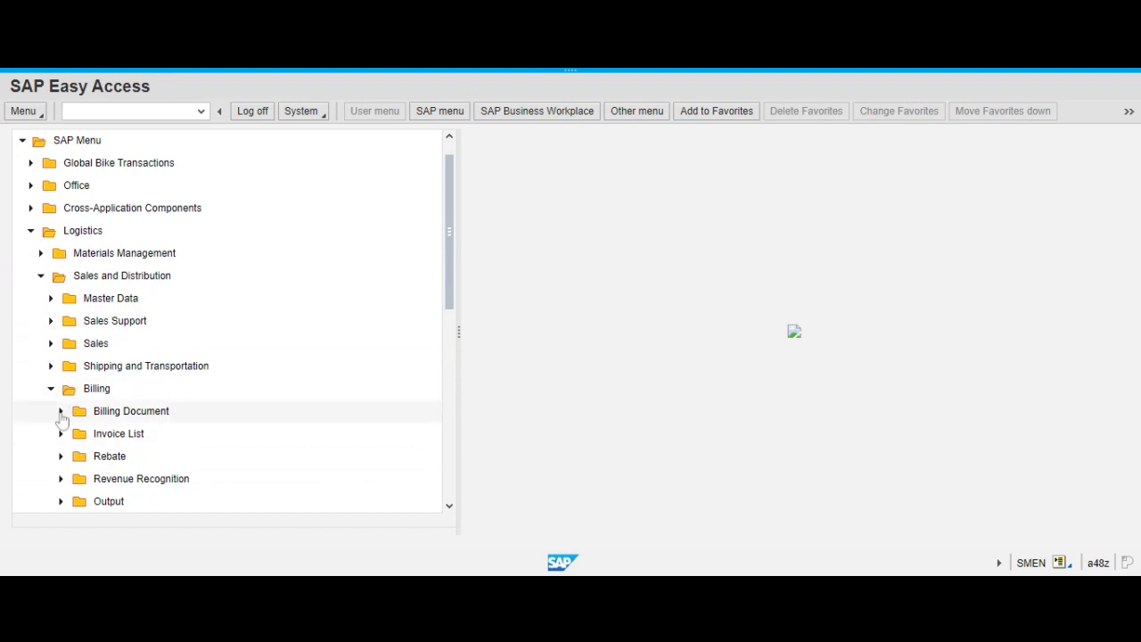
pyautogui.doubleClick(299, 404)
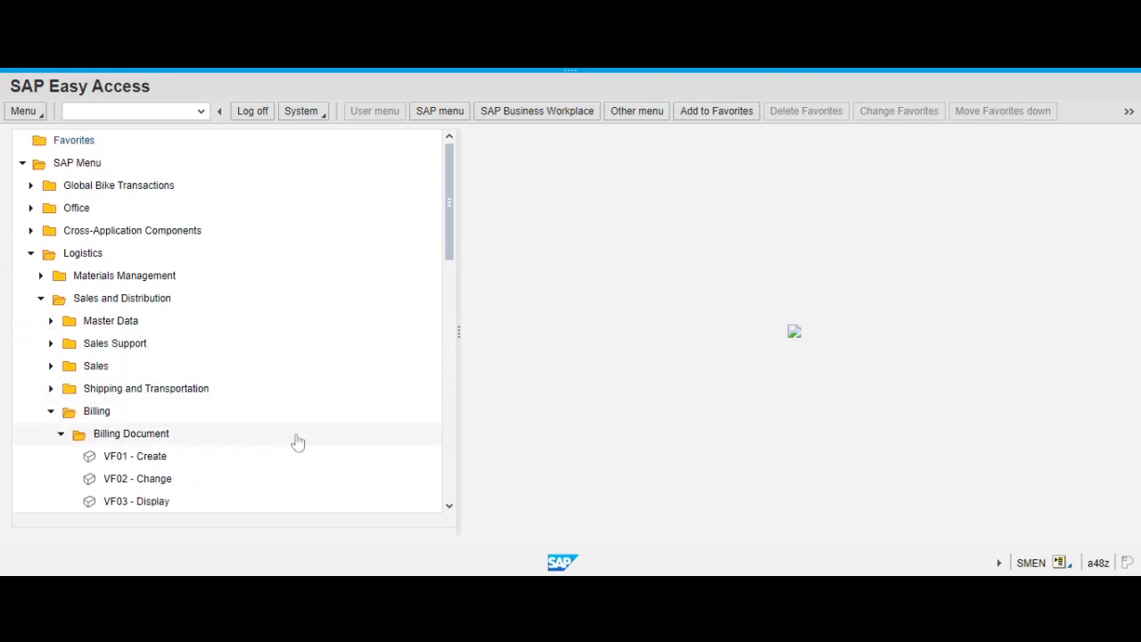
pyautogui.scroll(-5, 349, 462)
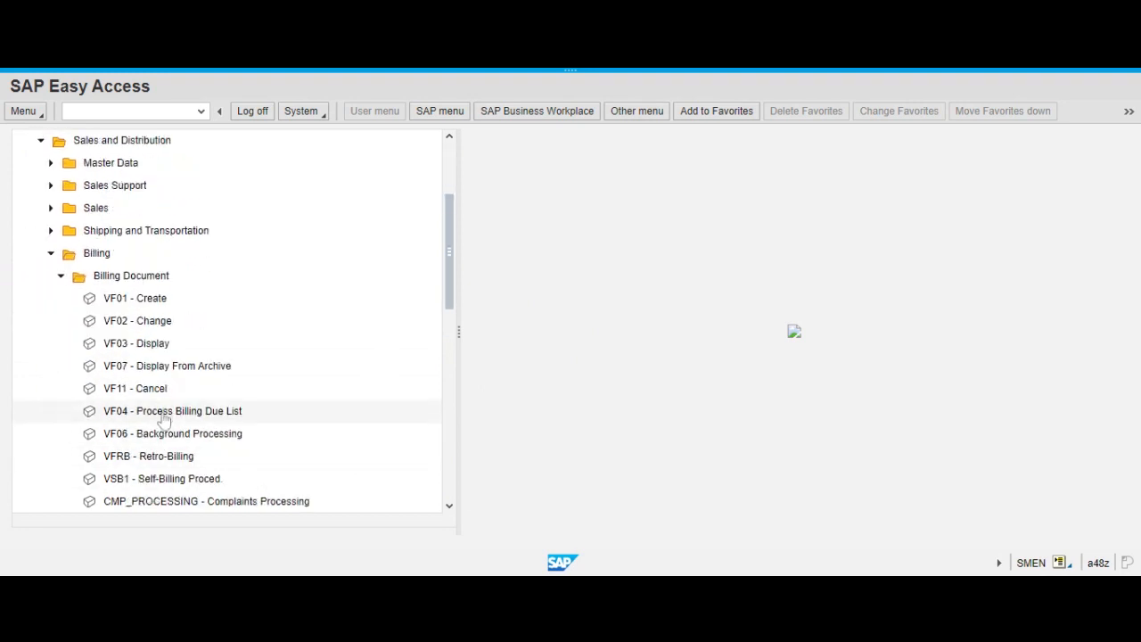
pyautogui.click(190, 416)
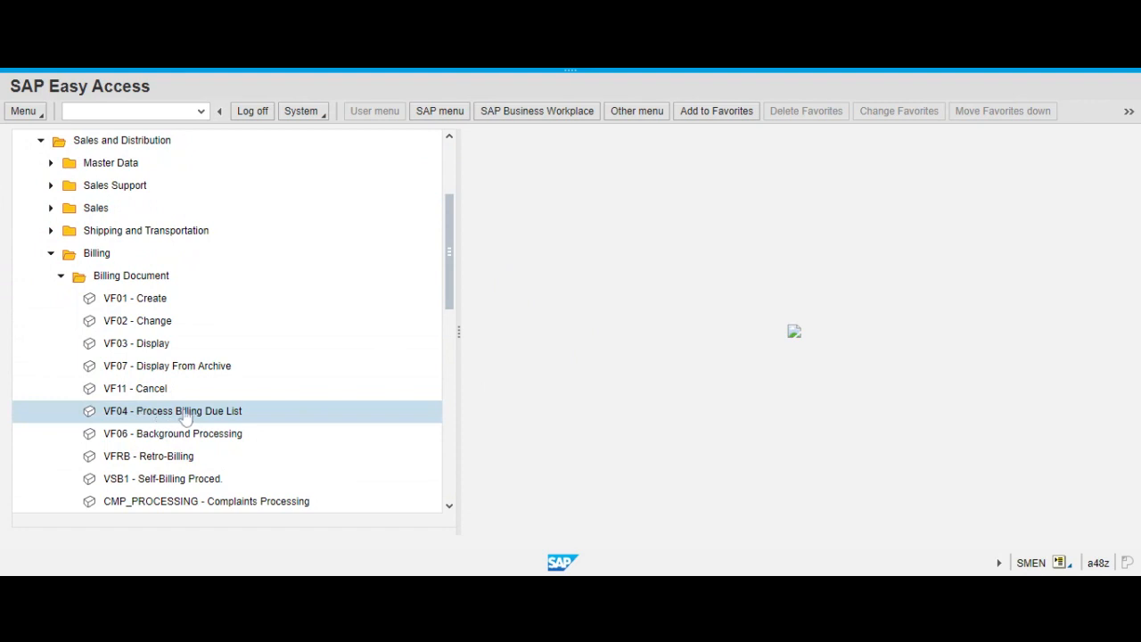
pyautogui.doubleClick(147, 411)
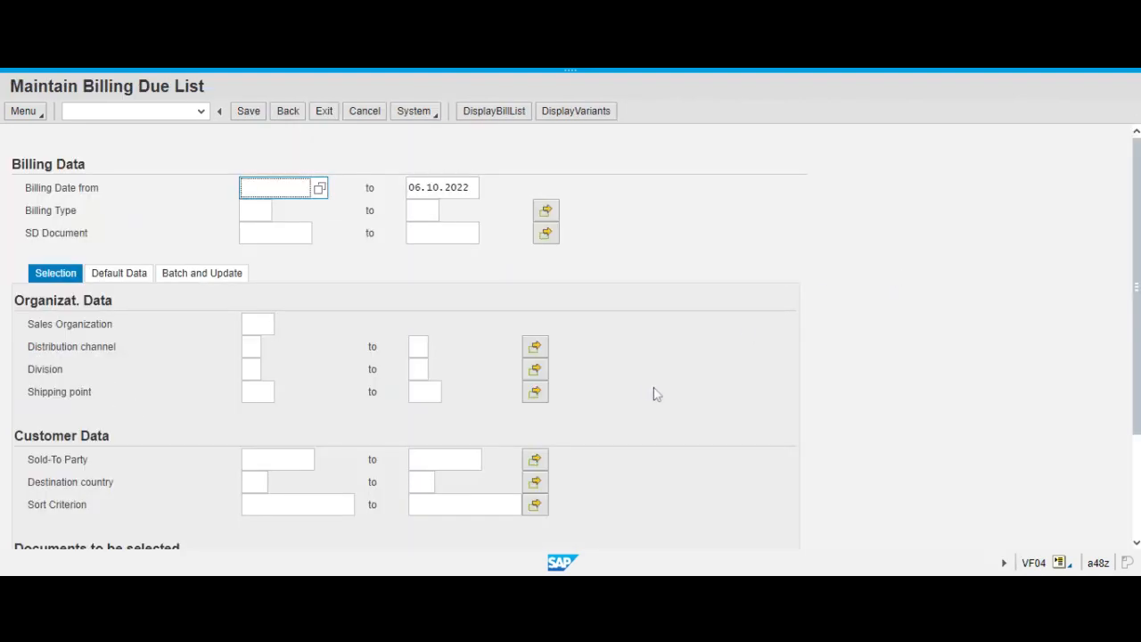
pyautogui.click(321, 190)
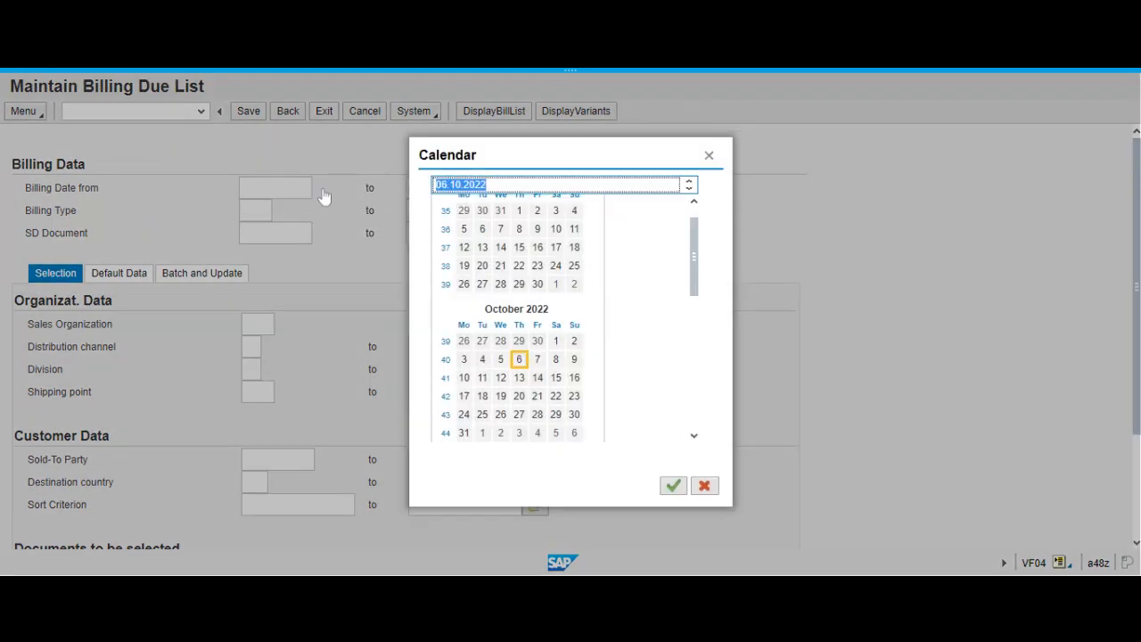
pyautogui.click(519, 359)
pyautogui.click(519, 359)
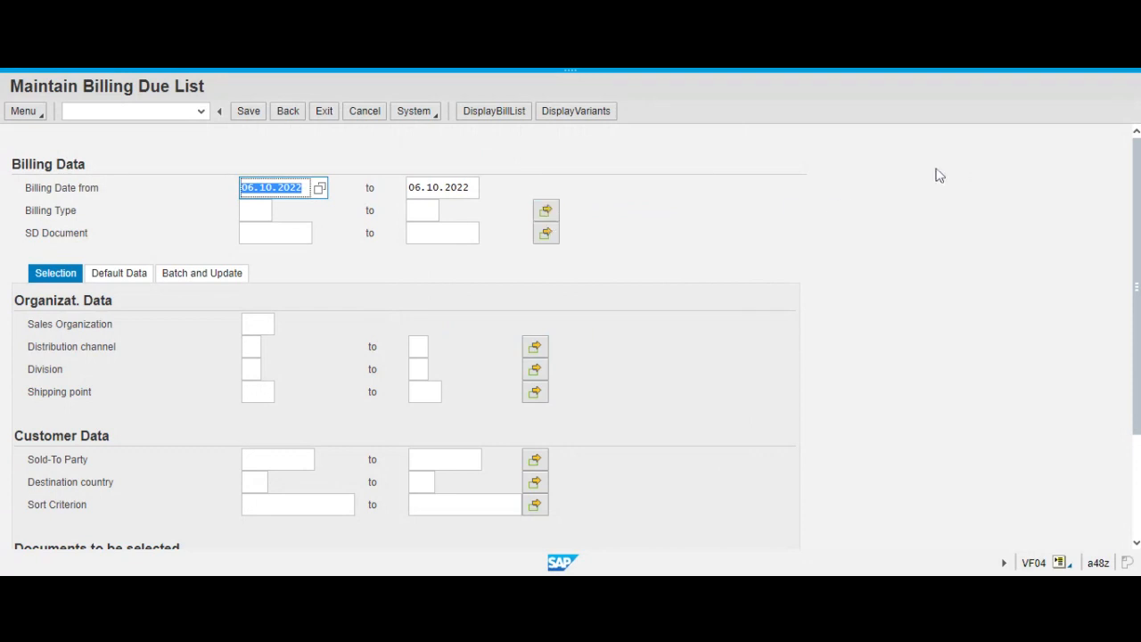
pyautogui.click(904, 186)
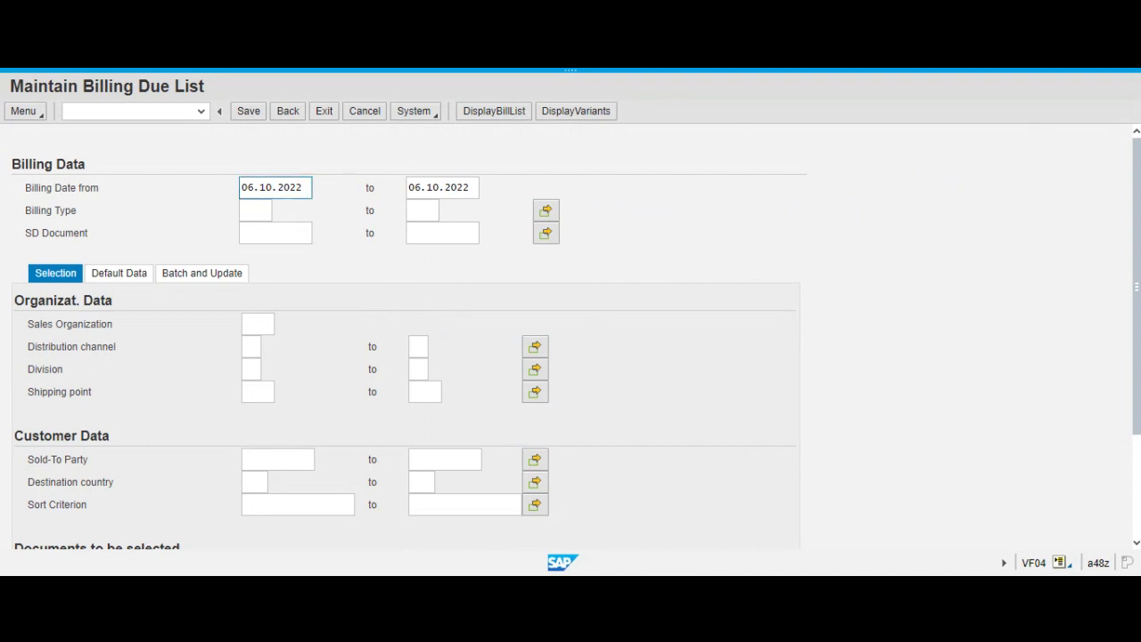
pyautogui.doubleClick(289, 188)
pyautogui.doubleClick(264, 187)
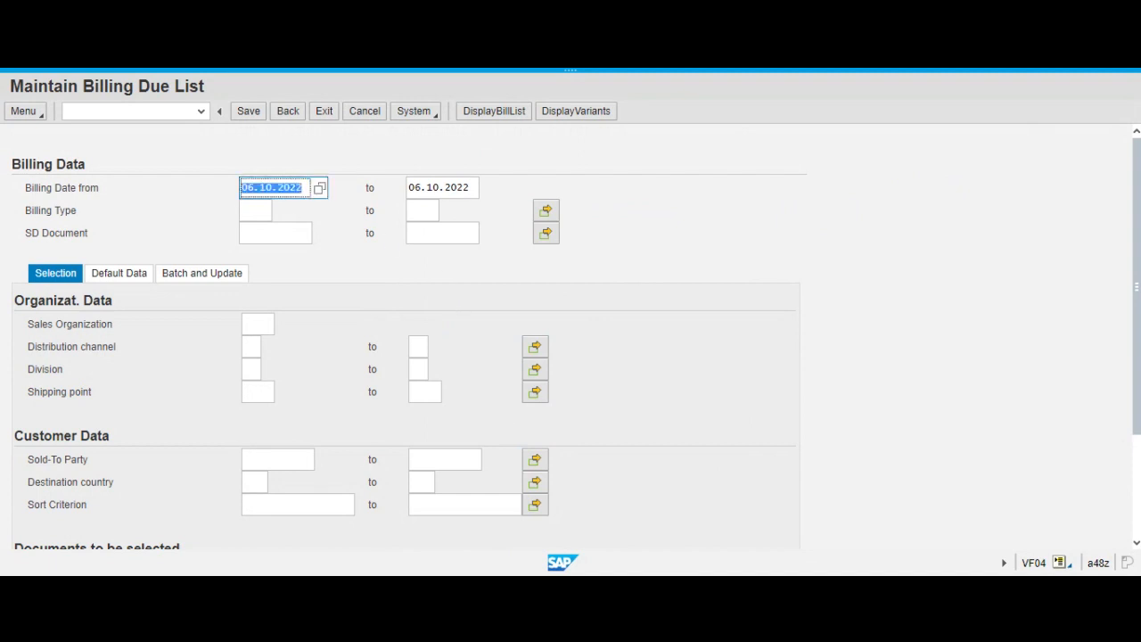
pyautogui.press('Delete')
pyautogui.click(722, 230)
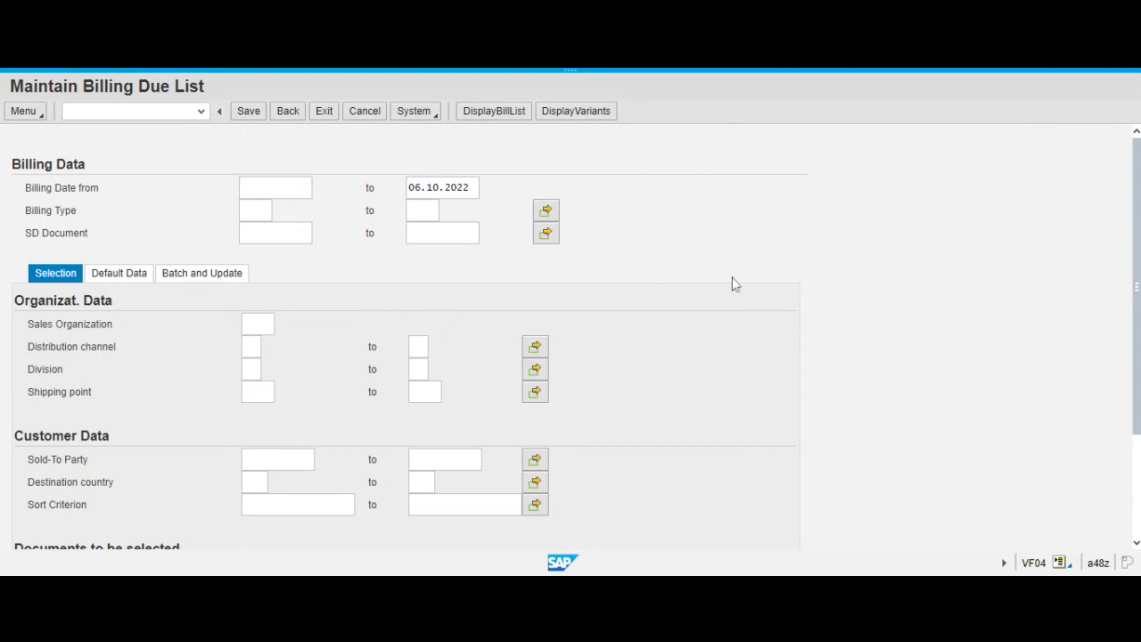
# Set the sales organization to UE00 in the organizational data.
pyautogui.click(258, 325)
pyautogui.write('u')
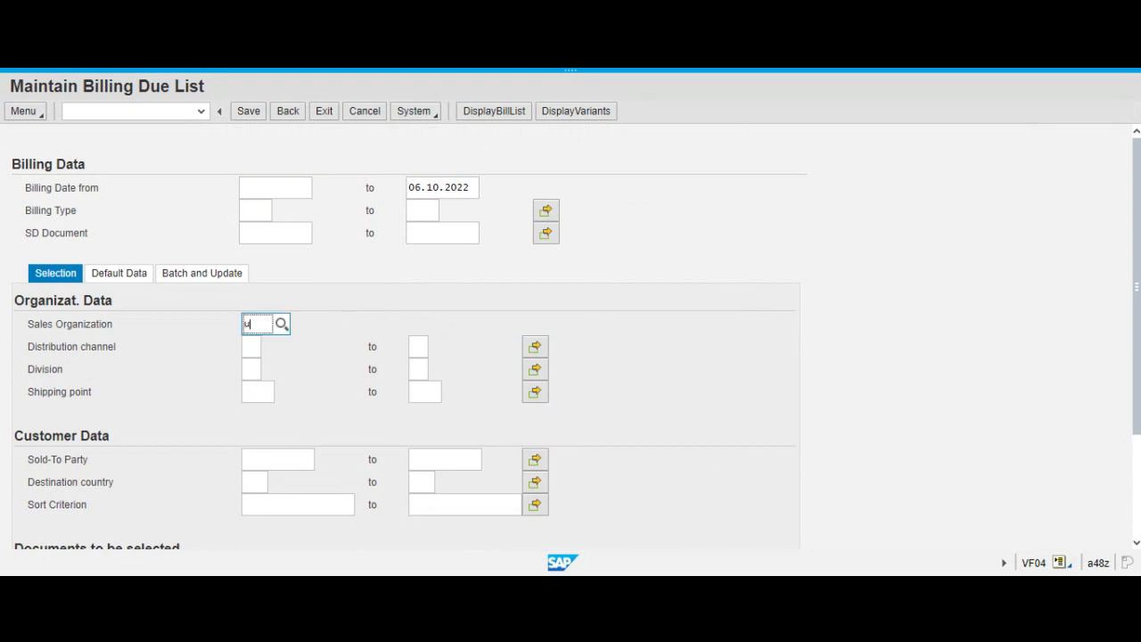
pyautogui.press('Down')
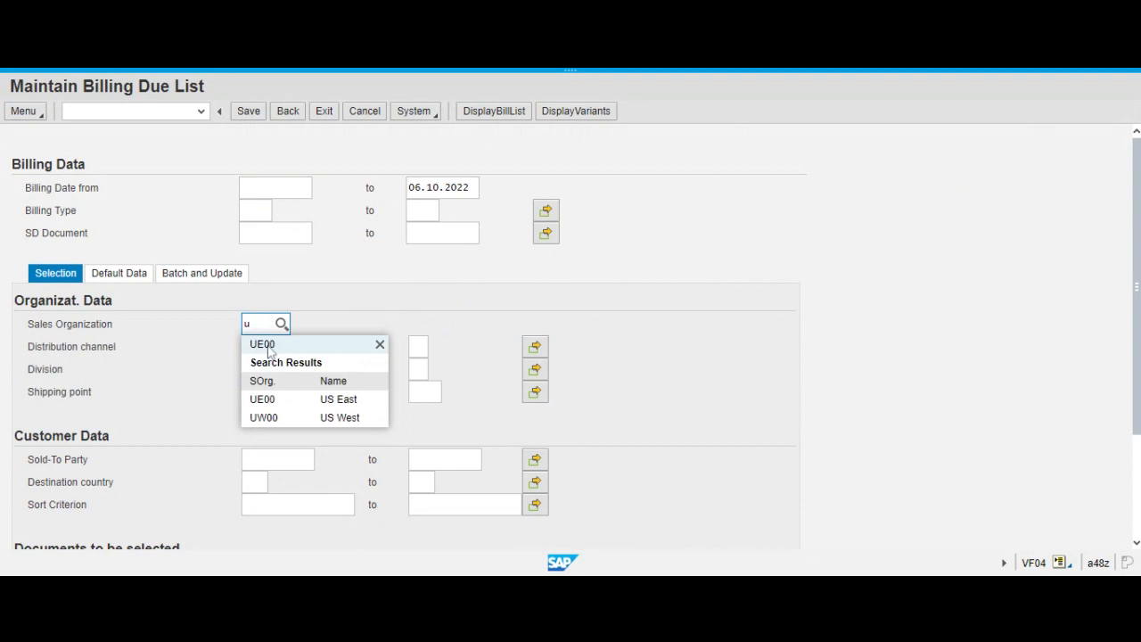
pyautogui.press('Return')
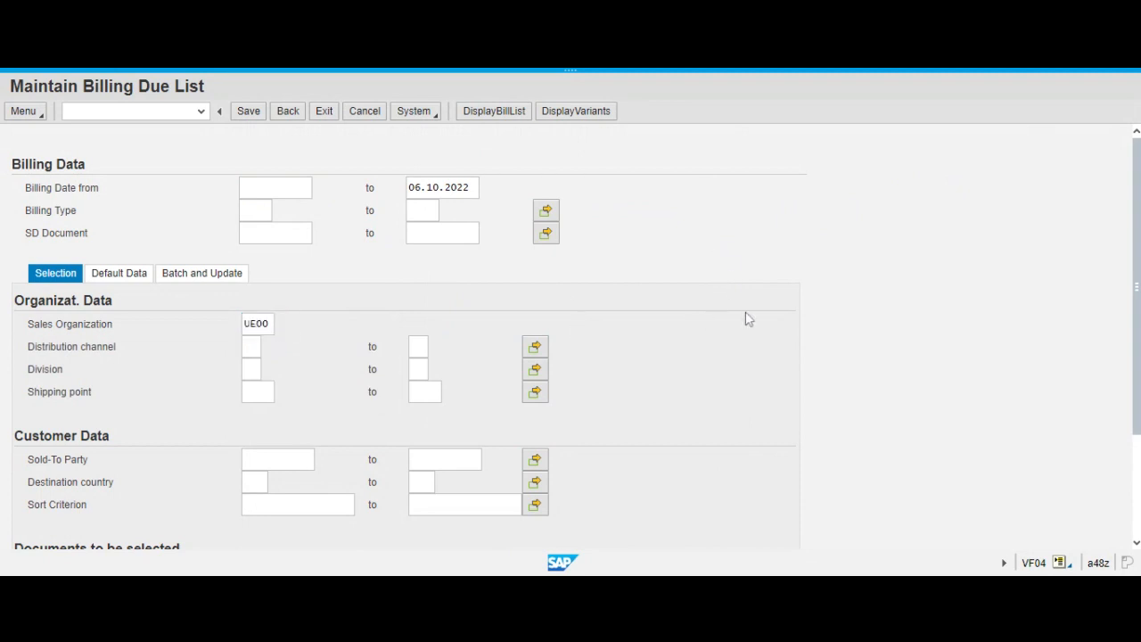
# Look up the Orlando Bike Zone customer used in the sales orders and enter its number as the sold-to party.
pyautogui.click(297, 460)
pyautogui.click(256, 459)
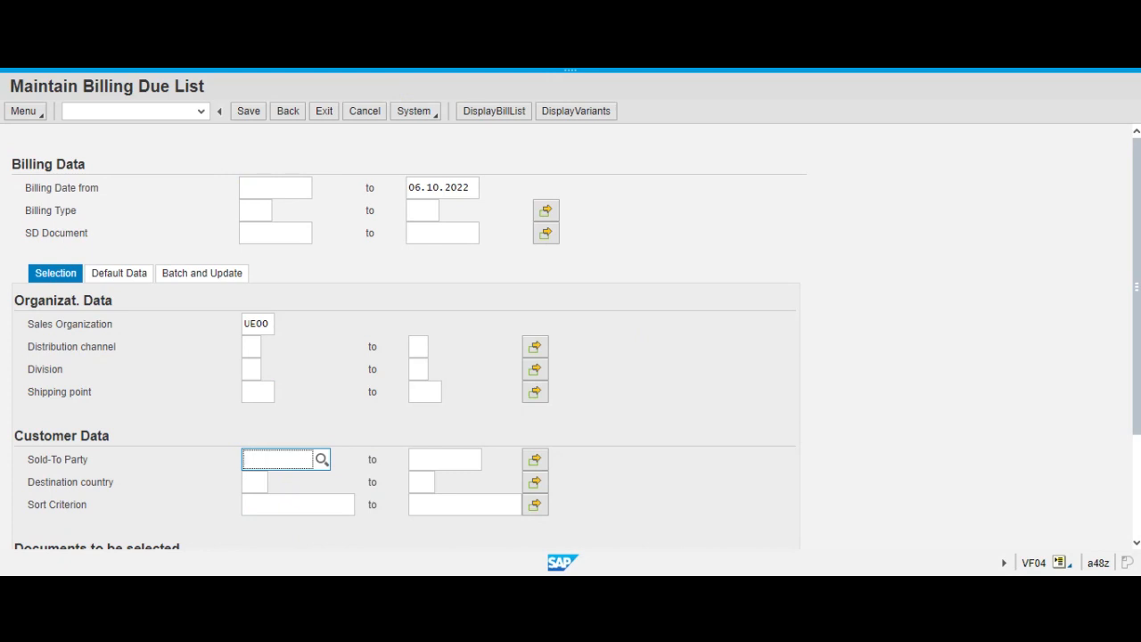
pyautogui.write('252')
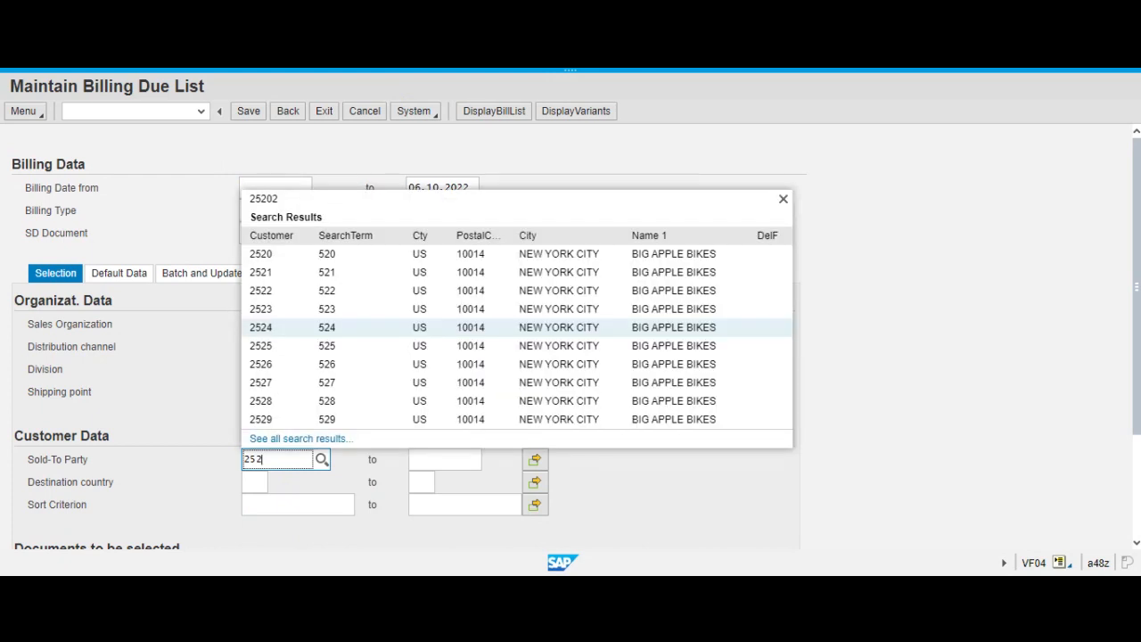
pyautogui.write('6')
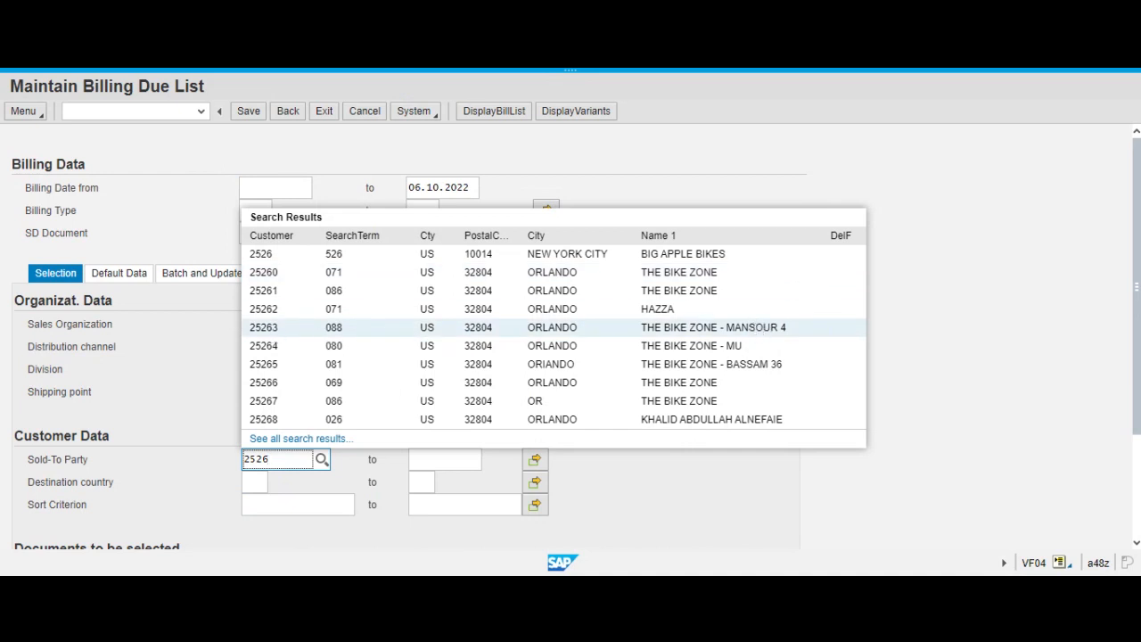
pyautogui.click(237, 74)
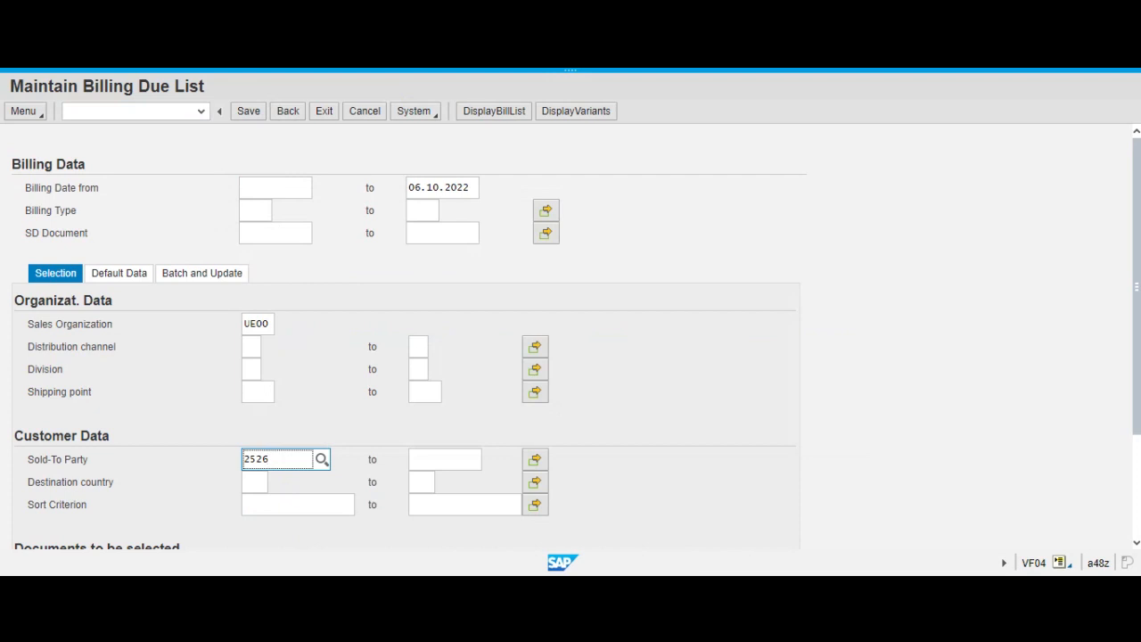
pyautogui.press('BackSpace')
pyautogui.write('5')
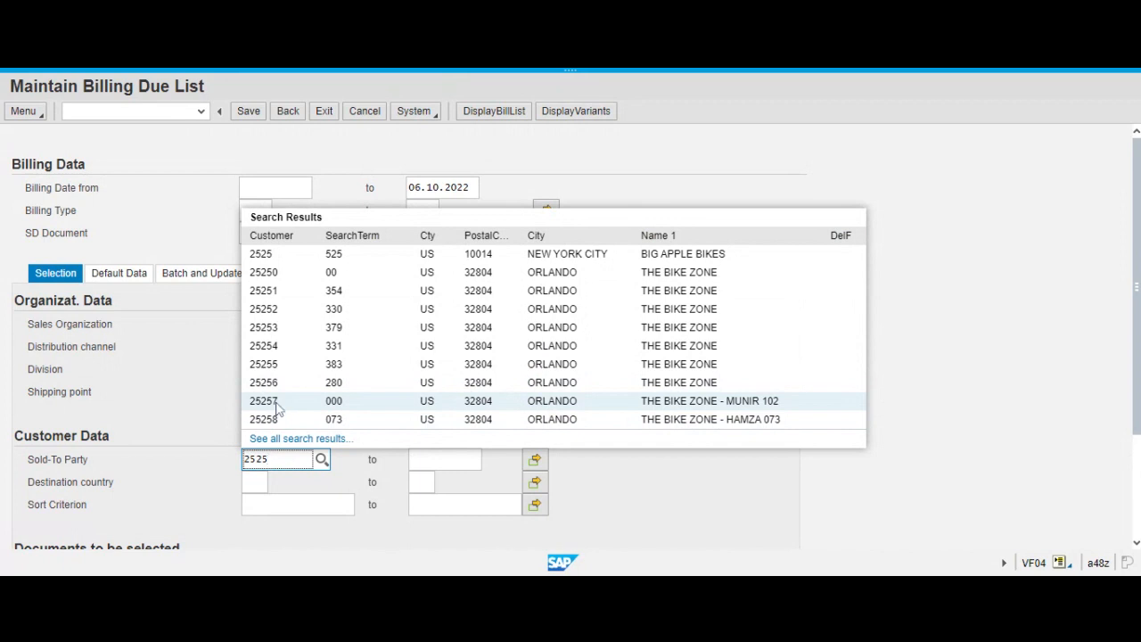
pyautogui.click(278, 403)
pyautogui.click(686, 425)
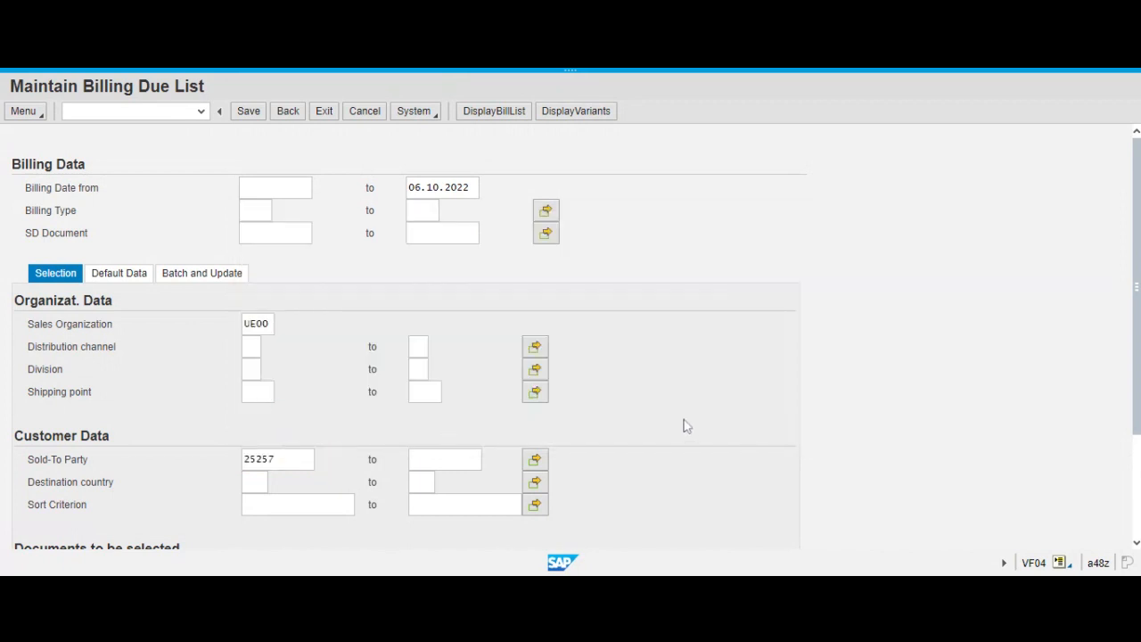
# Display the billing due list for this selection and create an individual billing document for the listed delivery.
pyautogui.scroll(-1, 805, 383)
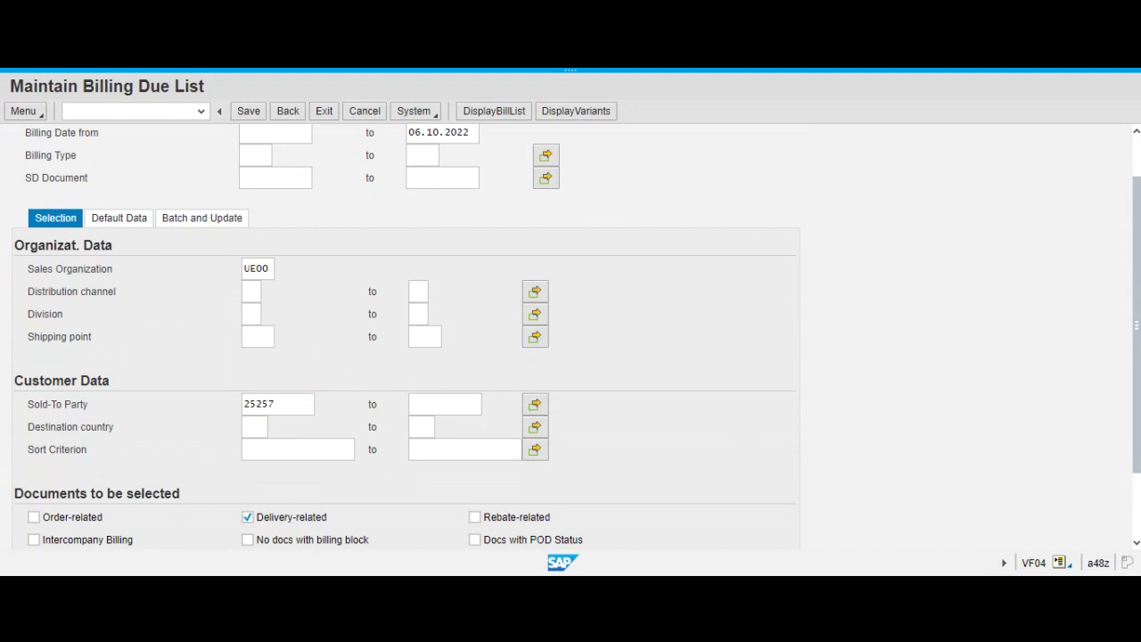
pyautogui.scroll(1, 677, 299)
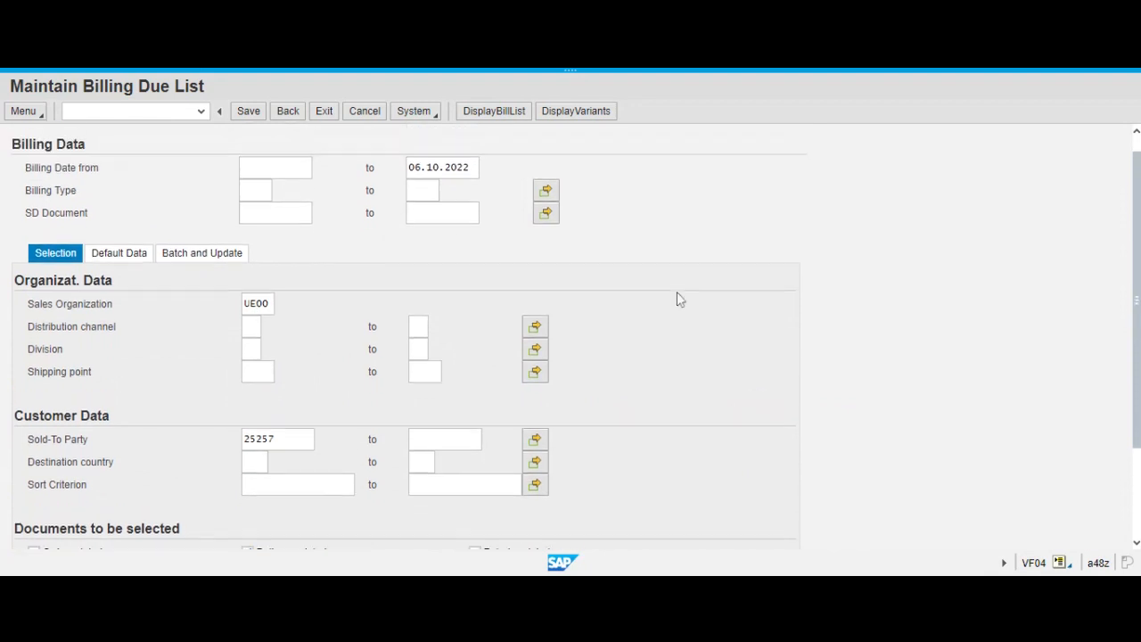
pyautogui.scroll(1, 677, 298)
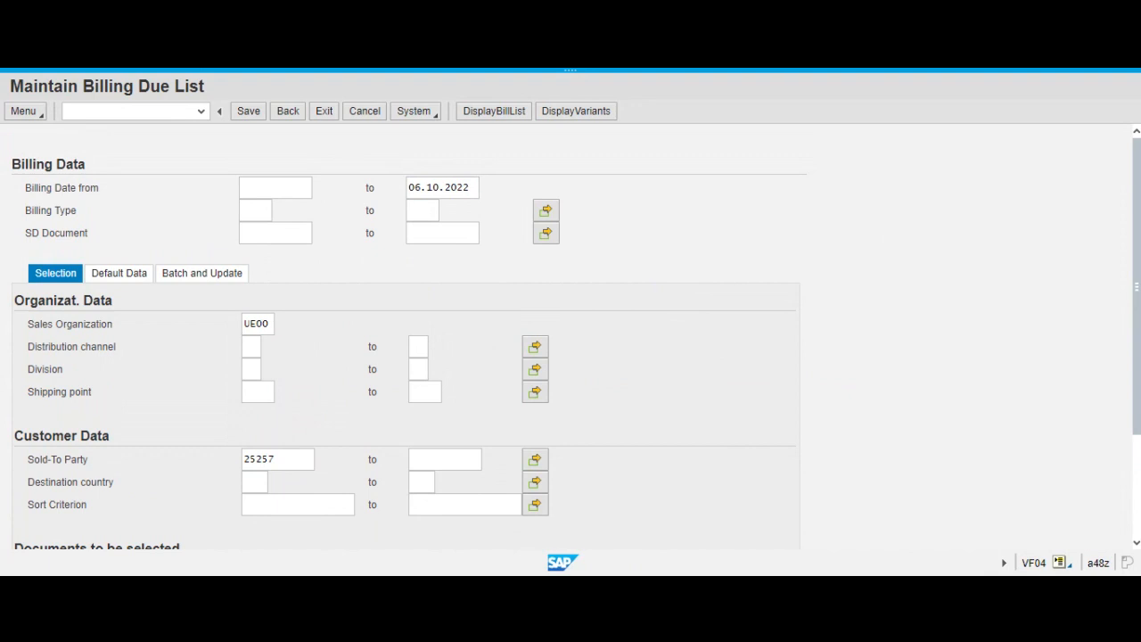
pyautogui.click(512, 121)
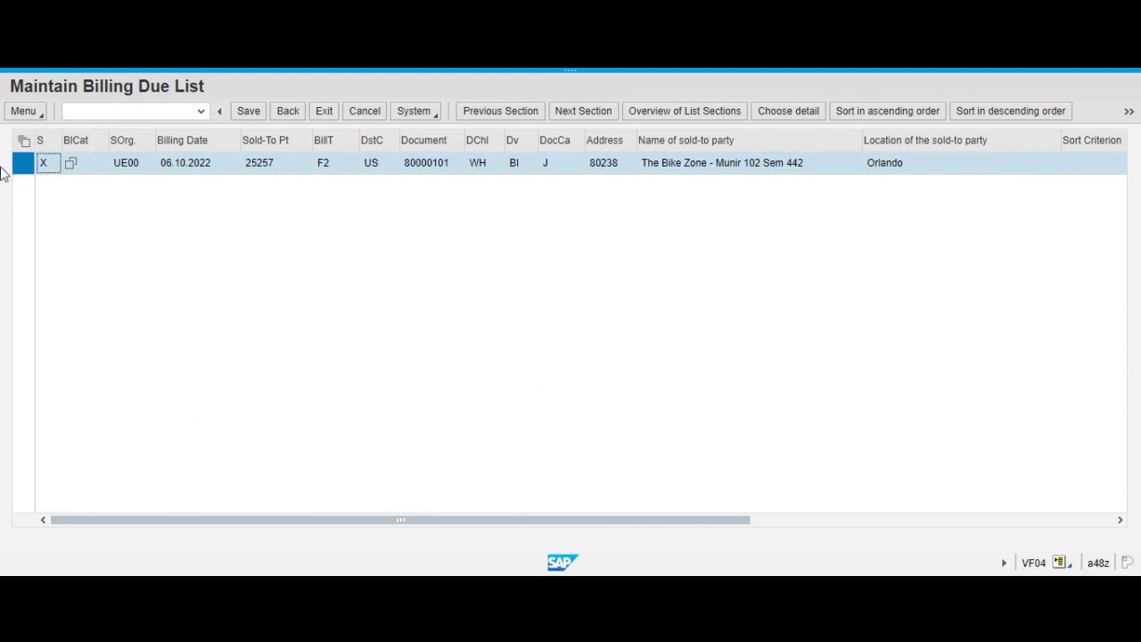
pyautogui.click(1129, 114)
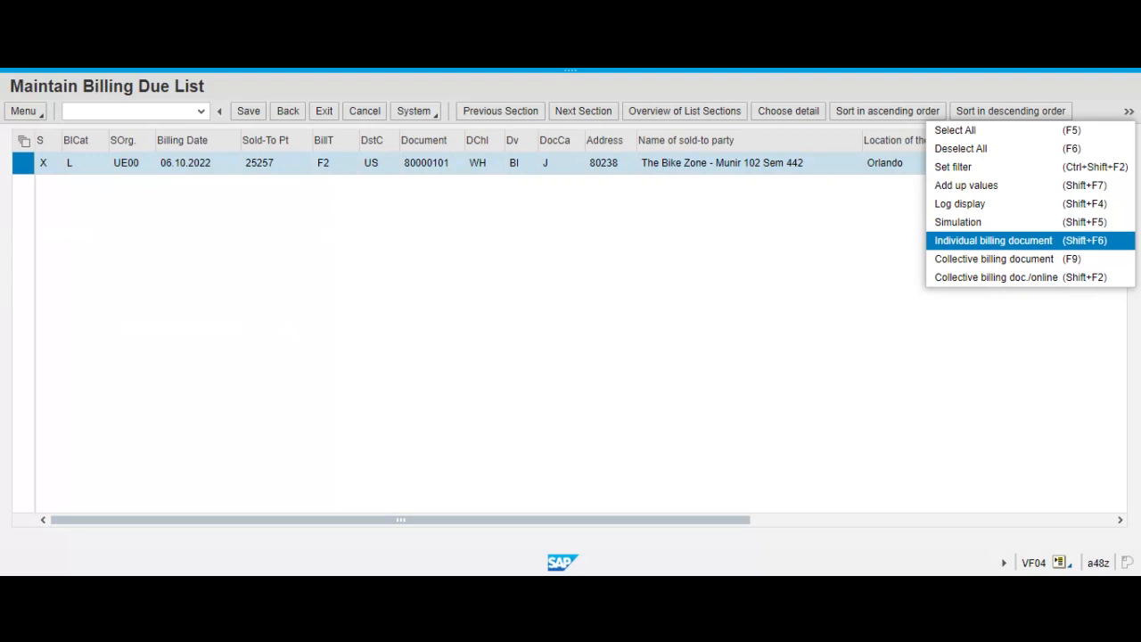
pyautogui.click(1002, 241)
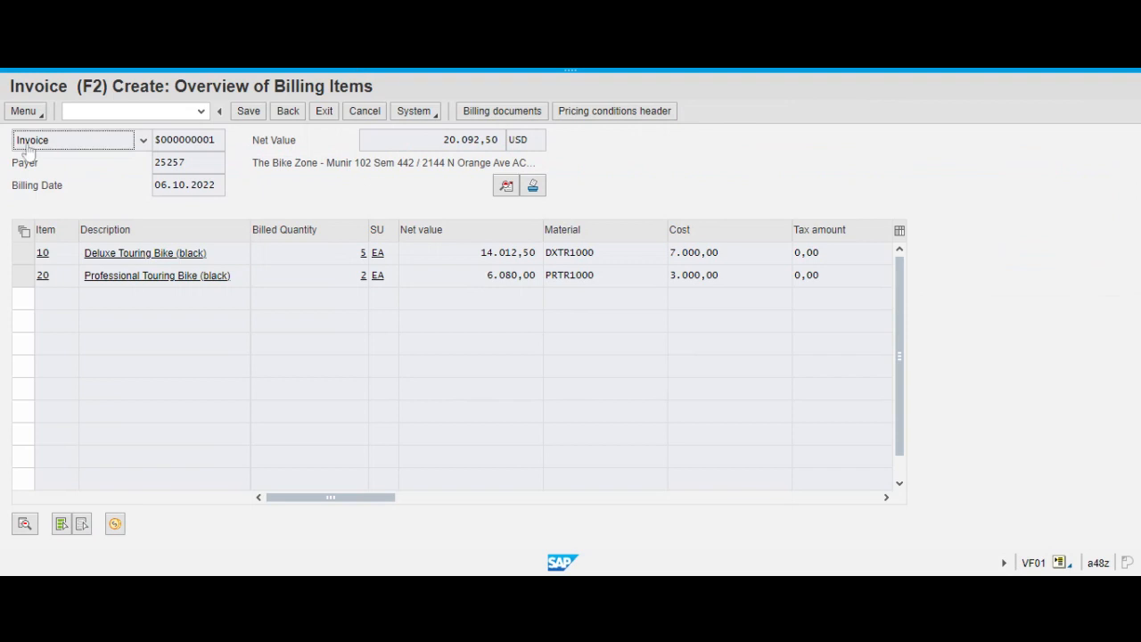
# Open the invoice's header output and choose RD00 Invoice as the output type in the first row.
pyautogui.click(22, 111)
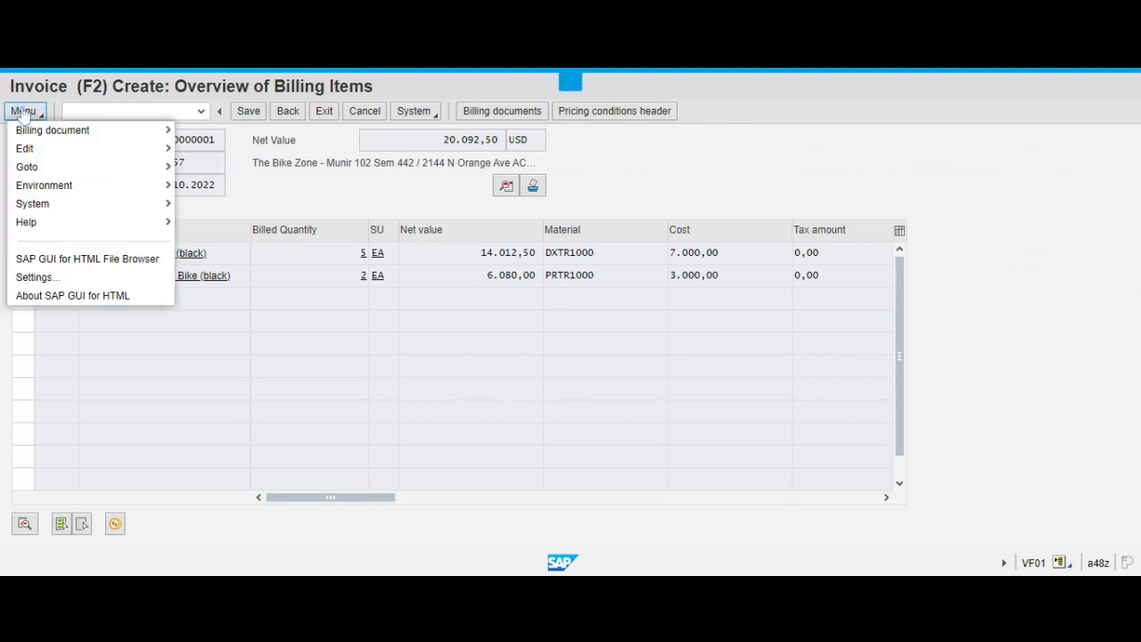
pyautogui.moveTo(69, 168)
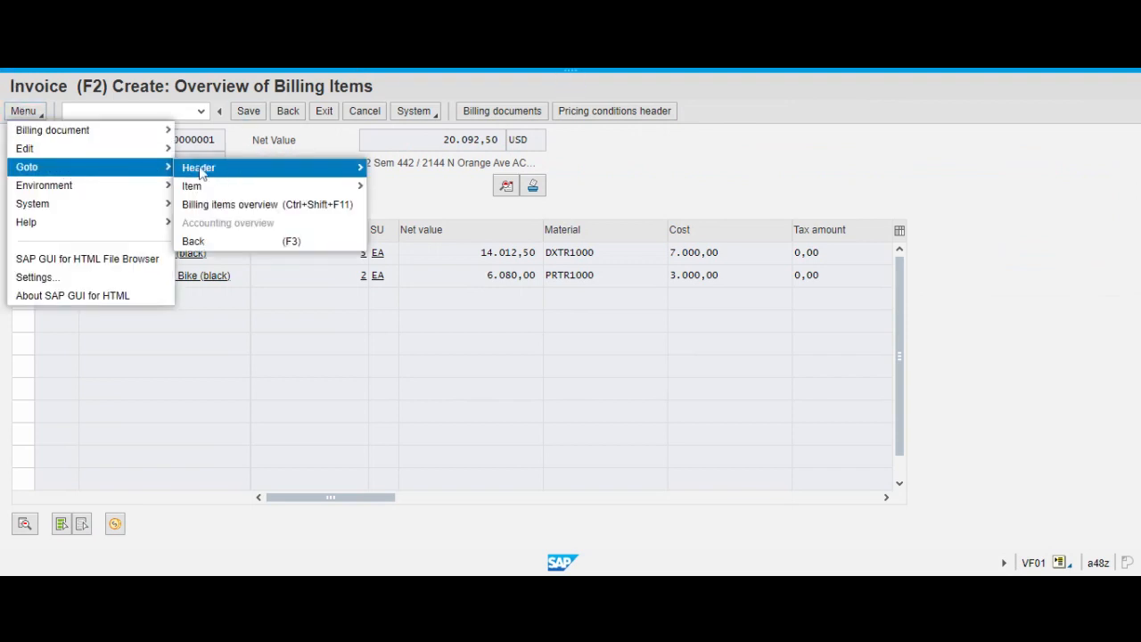
pyautogui.moveTo(305, 174)
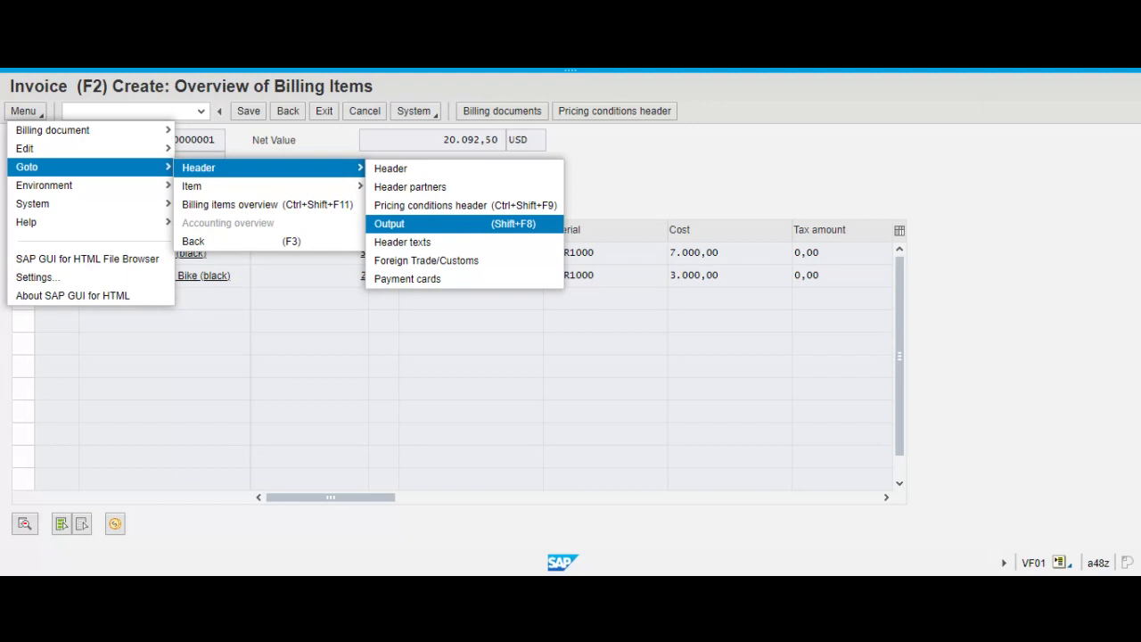
pyautogui.click(444, 225)
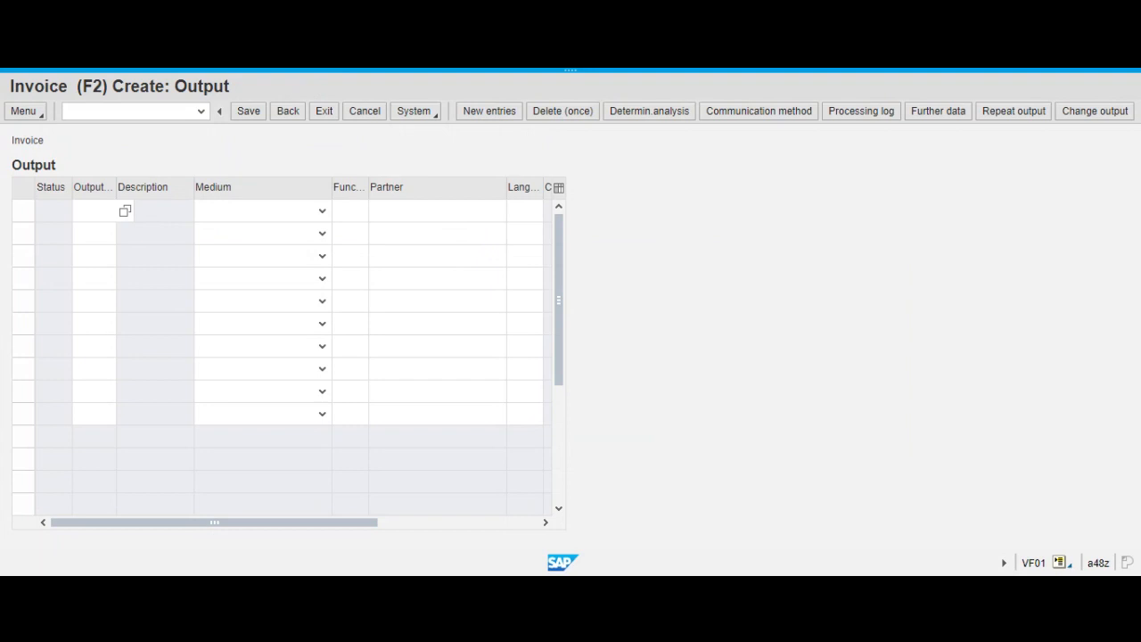
pyautogui.click(126, 213)
pyautogui.click(437, 181)
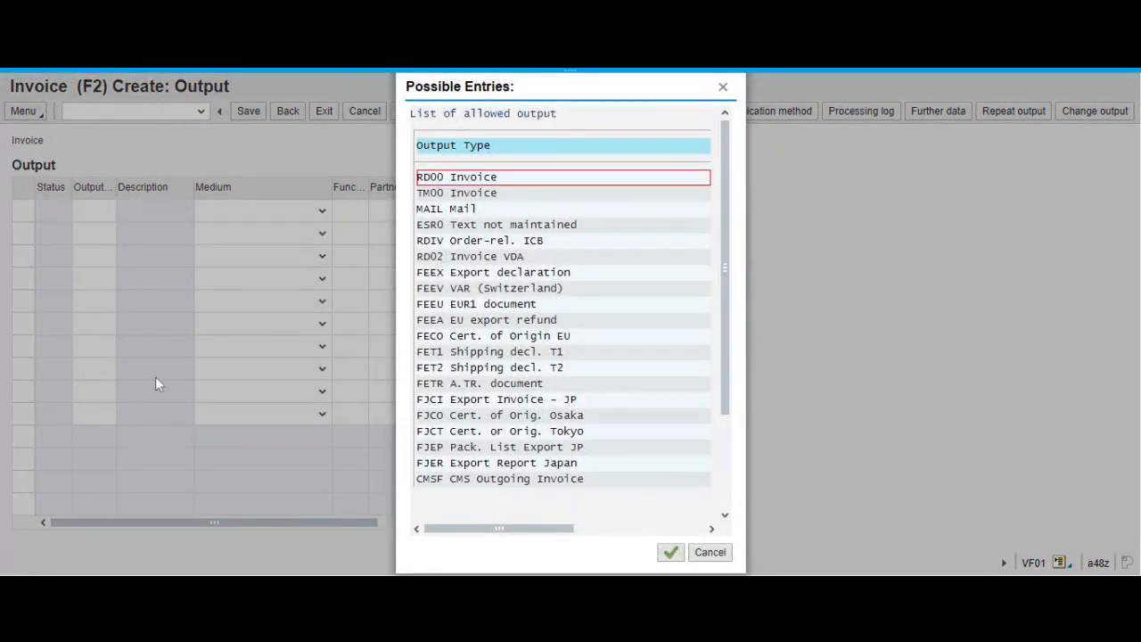
pyautogui.click(669, 553)
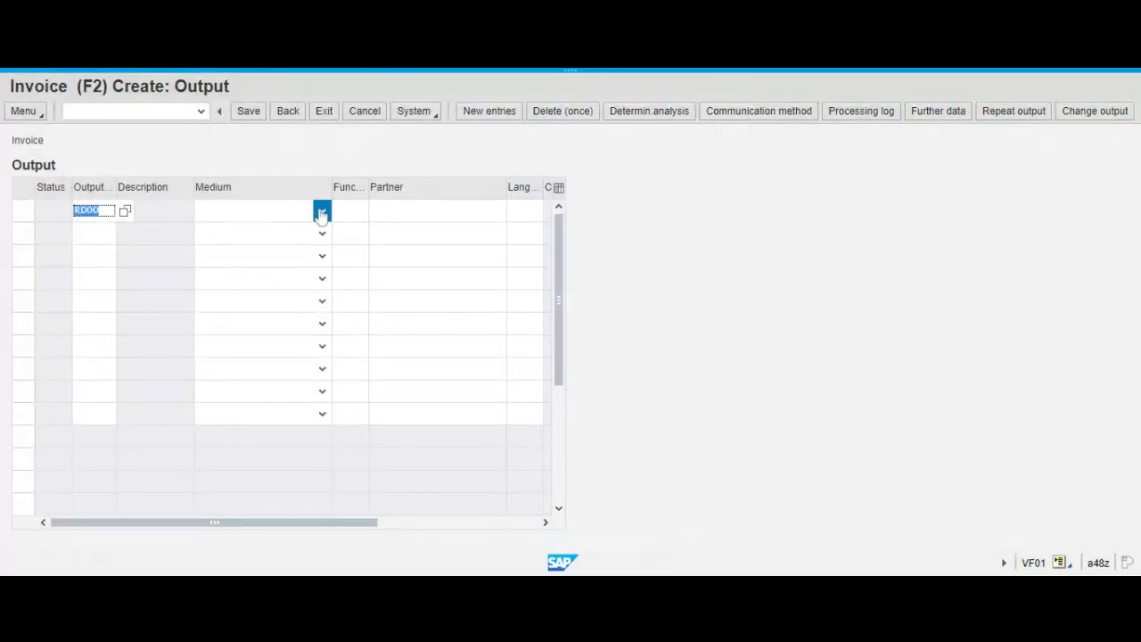
# Set the RD00 output's medium to Print output, with logical destination LOCL and immediate printing enabled.
pyautogui.click(321, 212)
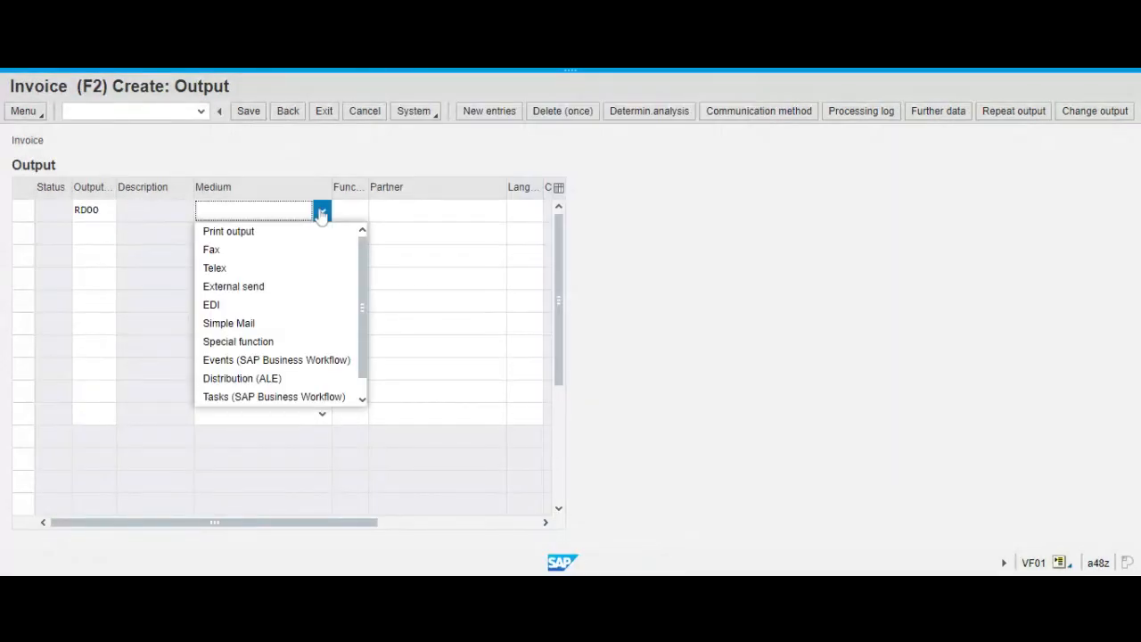
pyautogui.click(284, 232)
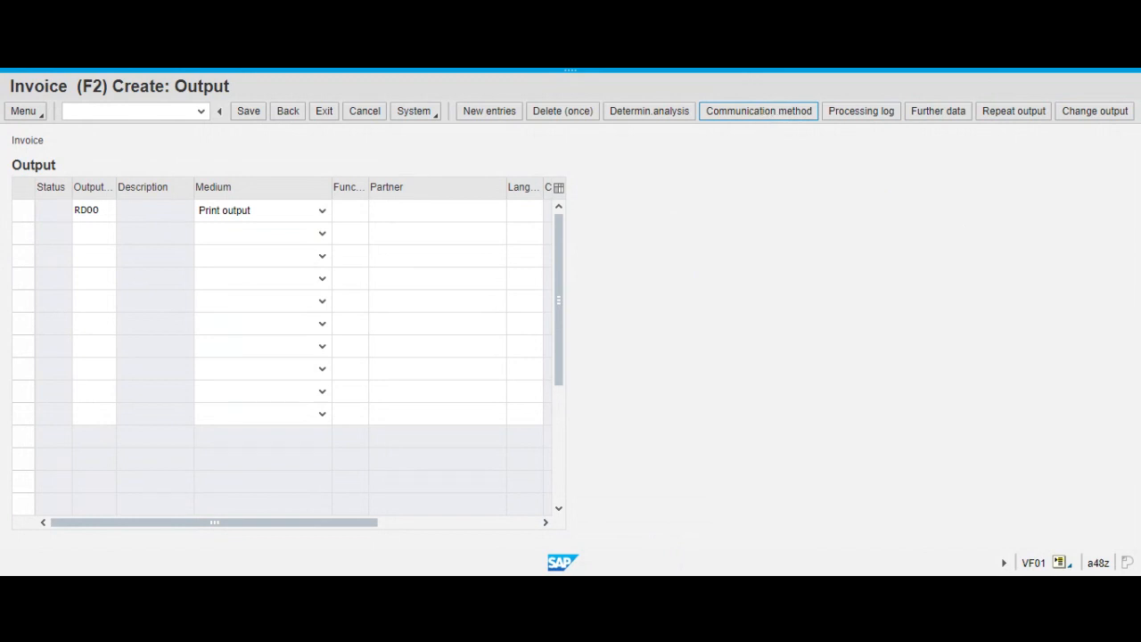
pyautogui.click(759, 110)
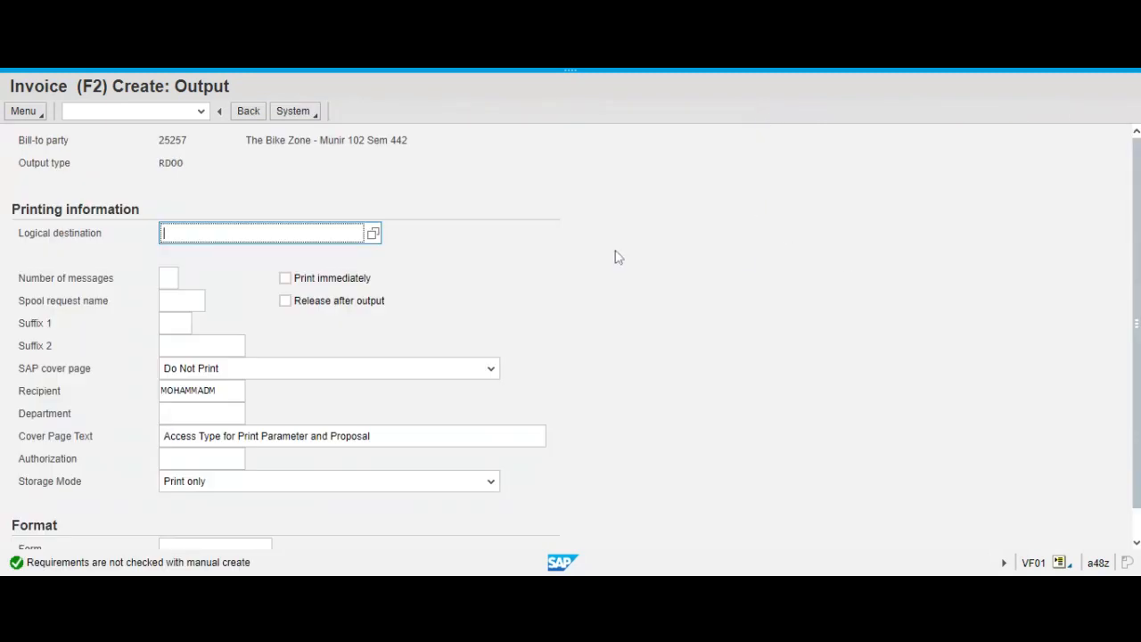
pyautogui.write('locl')
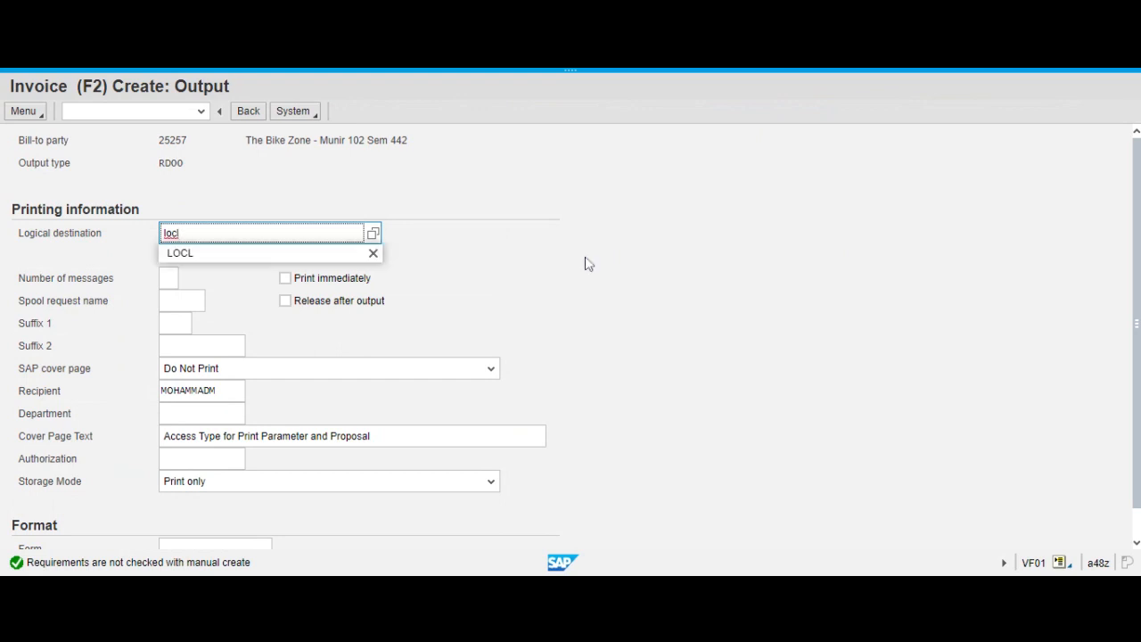
pyautogui.click(225, 255)
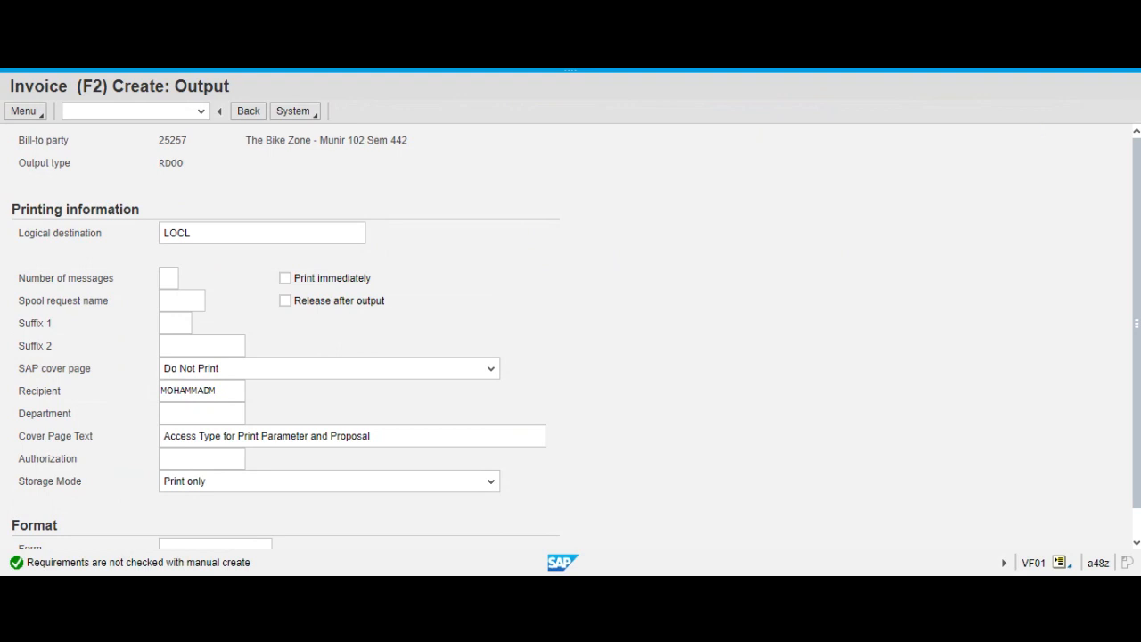
pyautogui.click(289, 283)
pyautogui.scroll(-1, 737, 247)
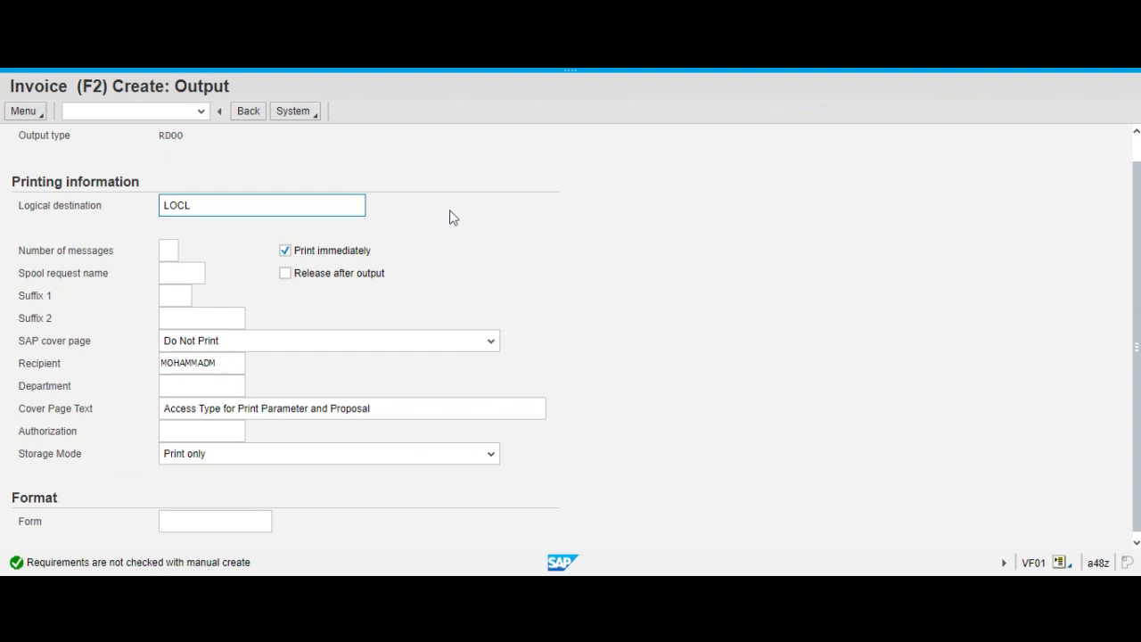
pyautogui.click(247, 112)
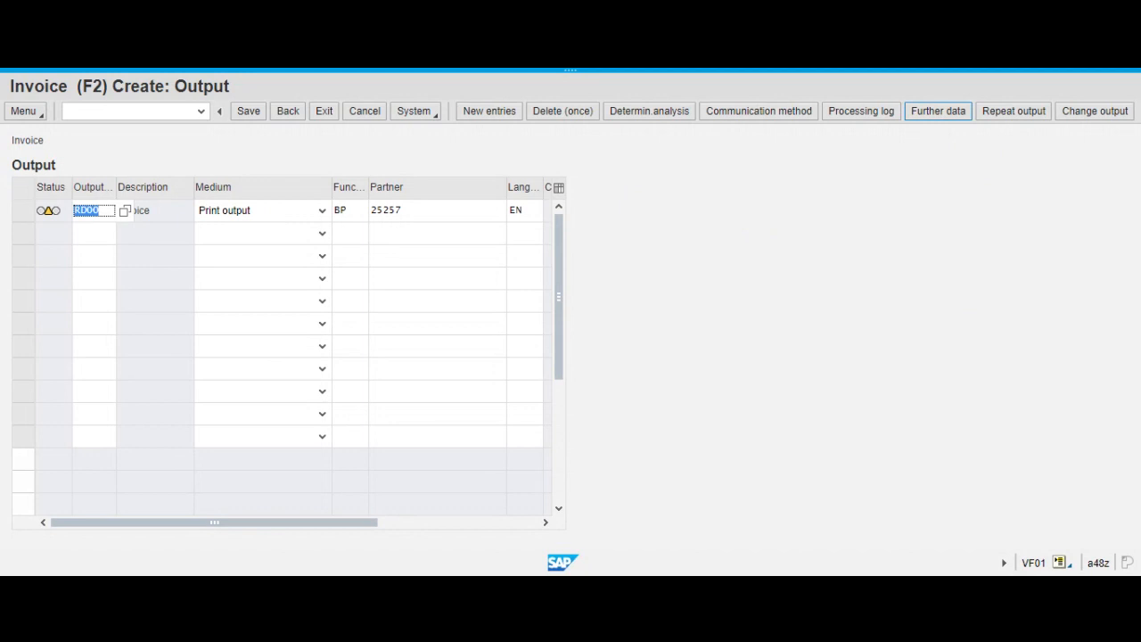
# Check the dispatch time in the output's further data and save the invoice from the billing items overview.
pyautogui.click(940, 117)
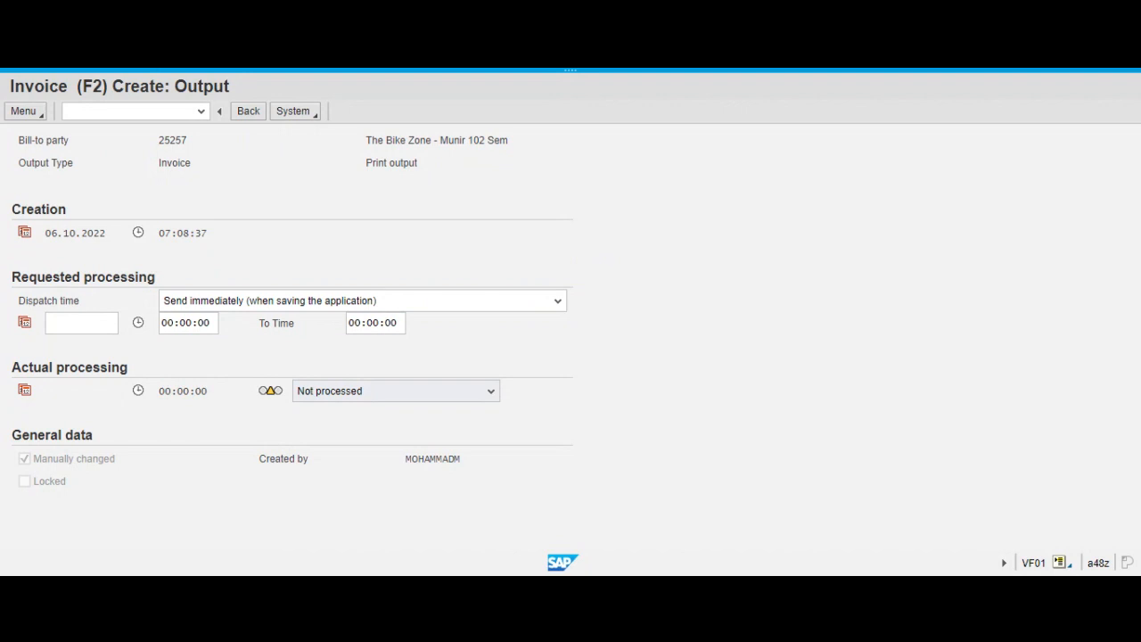
pyautogui.click(249, 113)
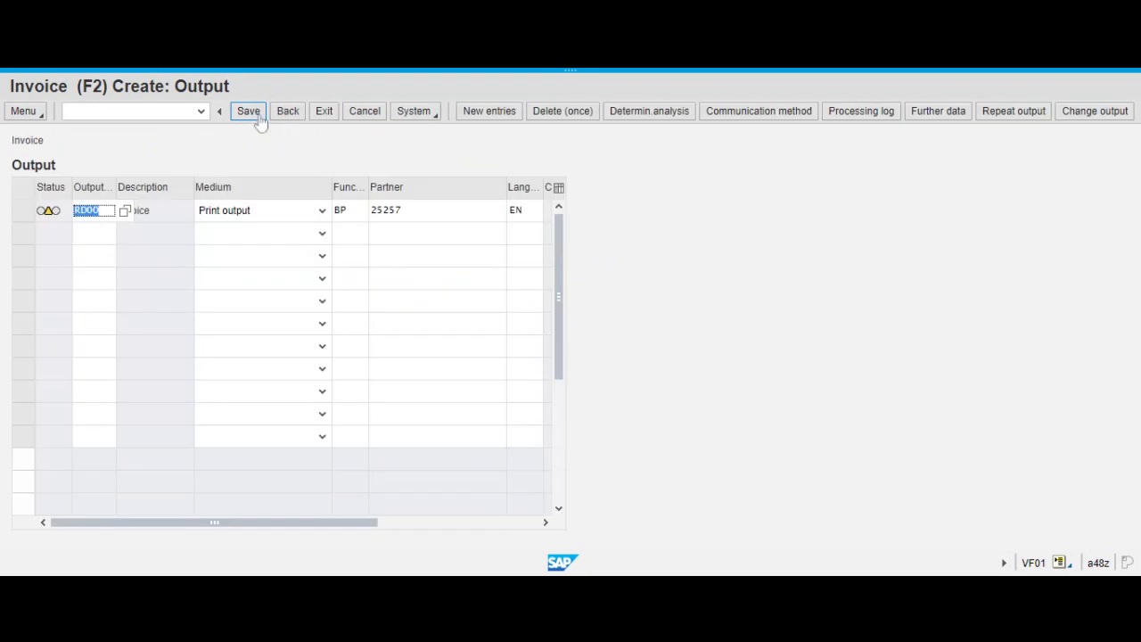
pyautogui.click(291, 112)
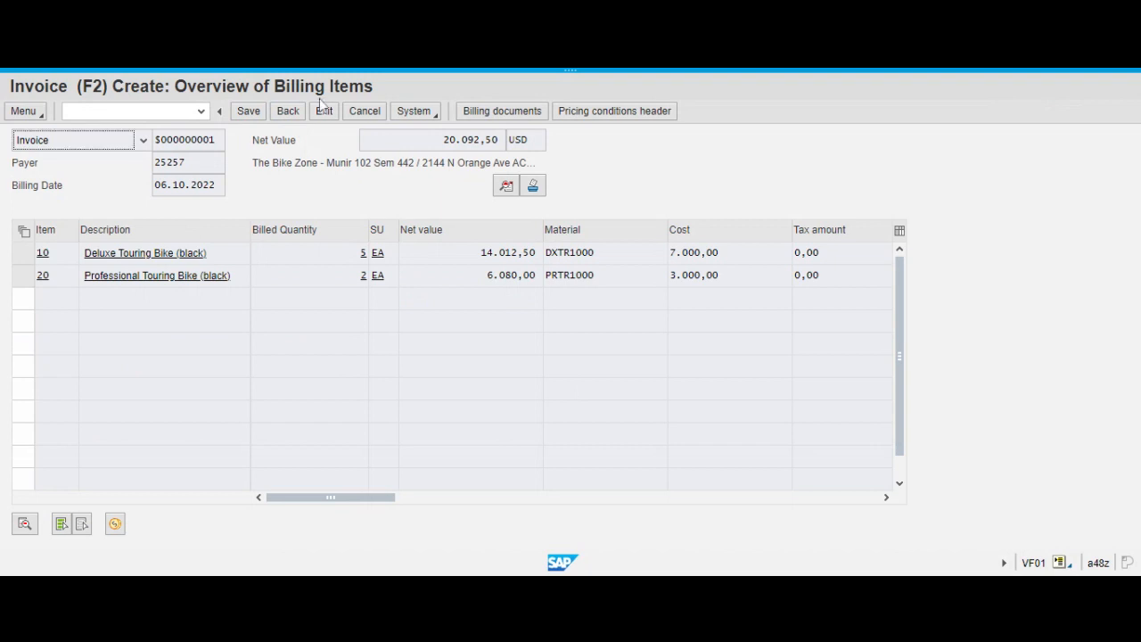
pyautogui.click(249, 112)
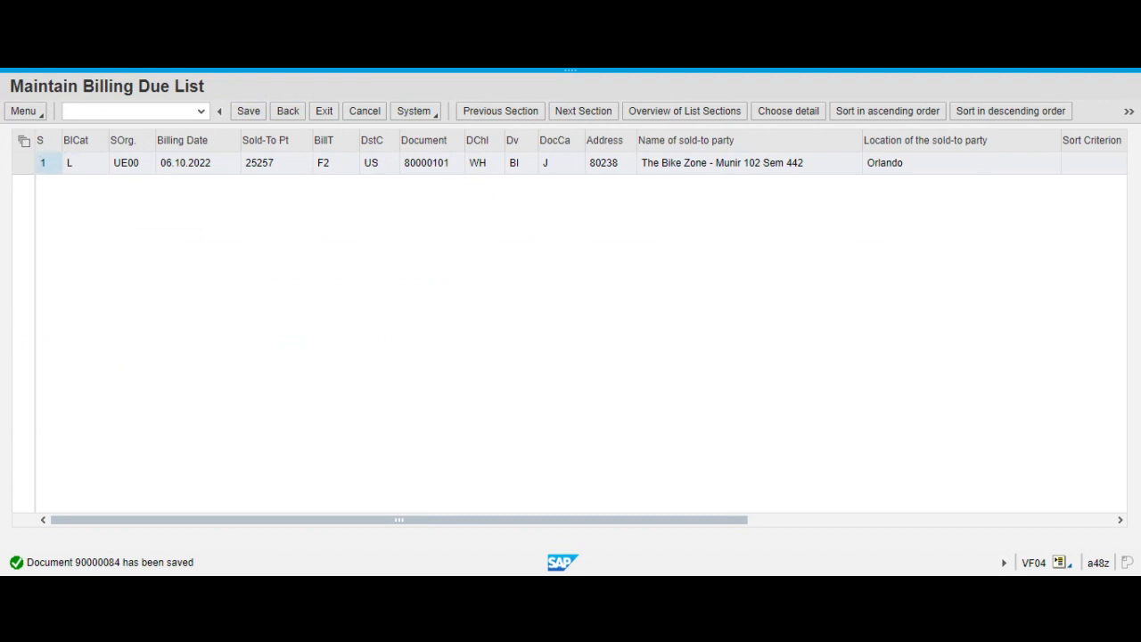
# Check the billing document number in the details of the save message and return to SAP Easy Access.
pyautogui.doubleClick(97, 562)
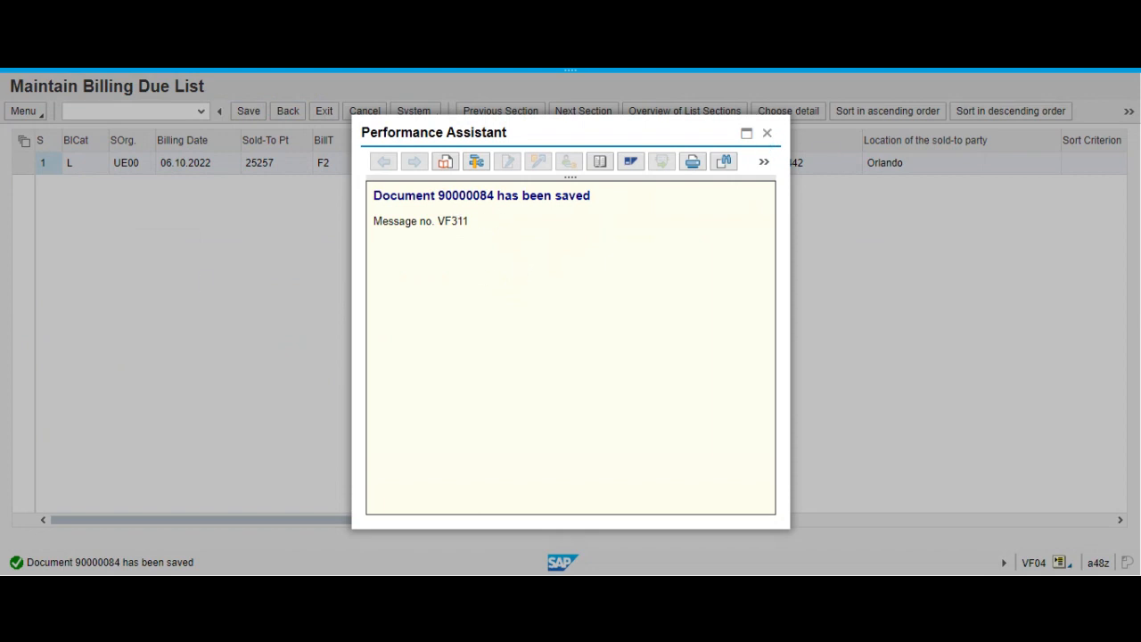
pyautogui.moveTo(373, 198); pyautogui.dragTo(593, 203)
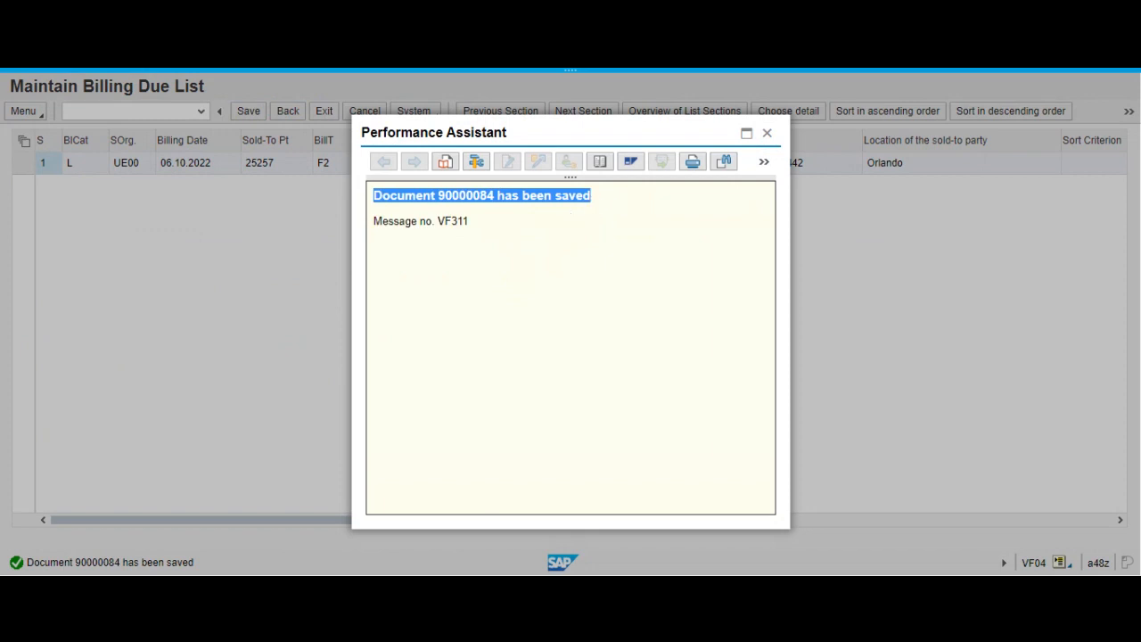
pyautogui.click(542, 69)
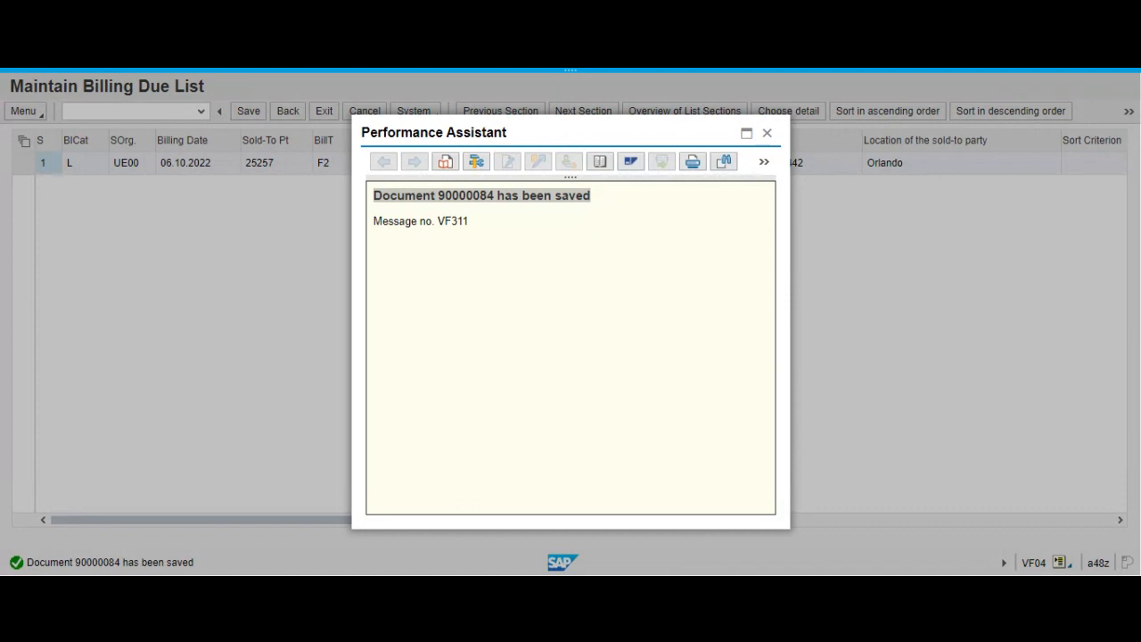
pyautogui.click(770, 133)
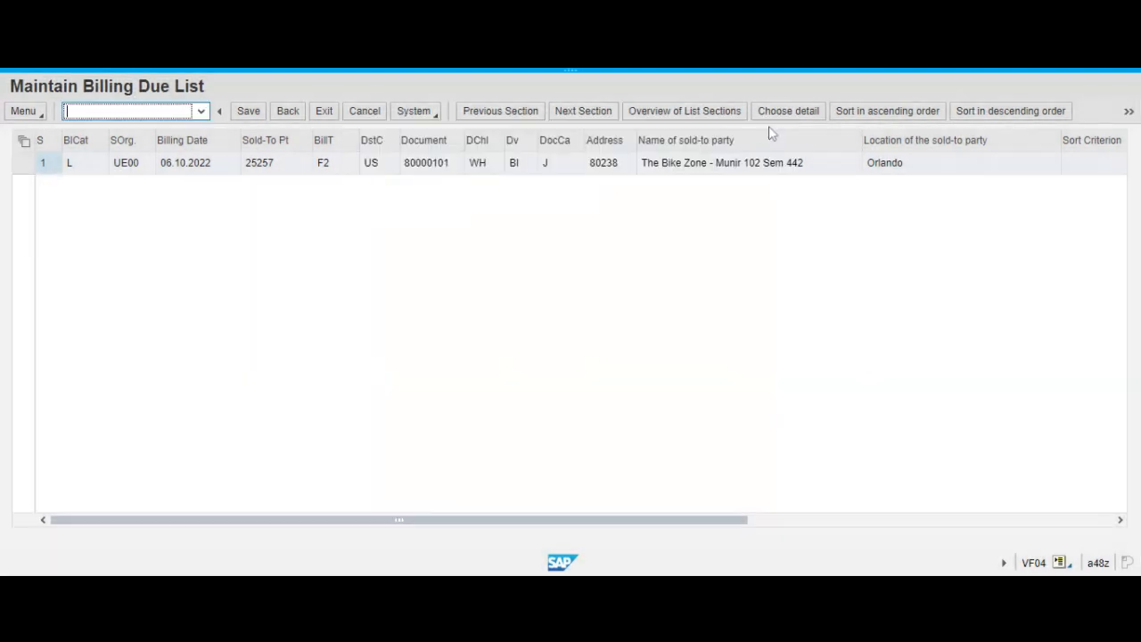
pyautogui.click(299, 117)
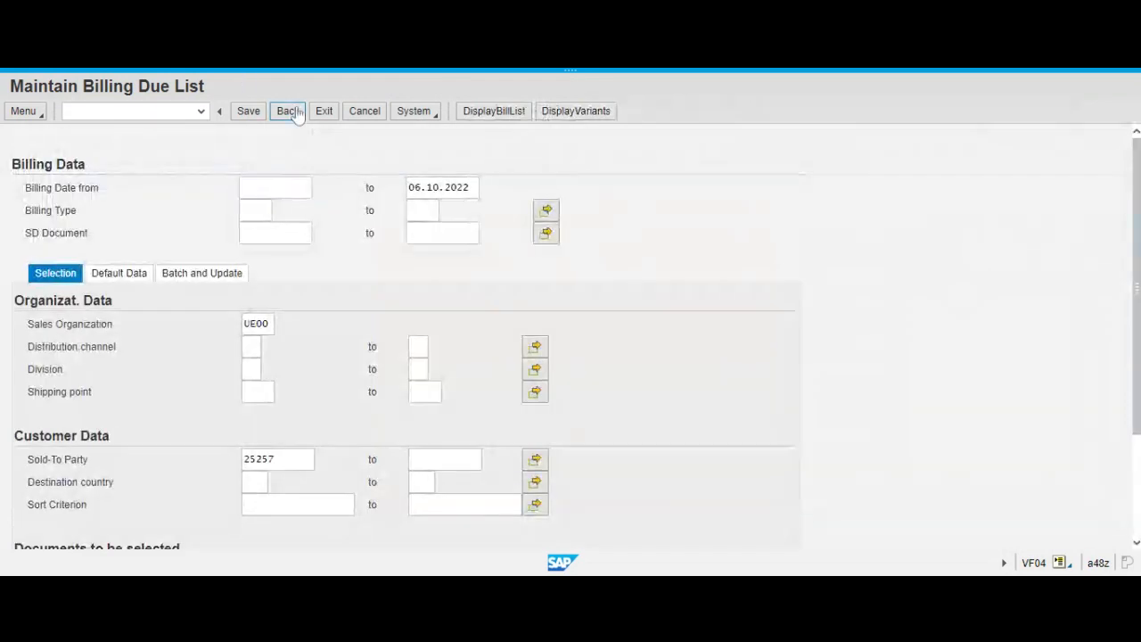
pyautogui.click(295, 112)
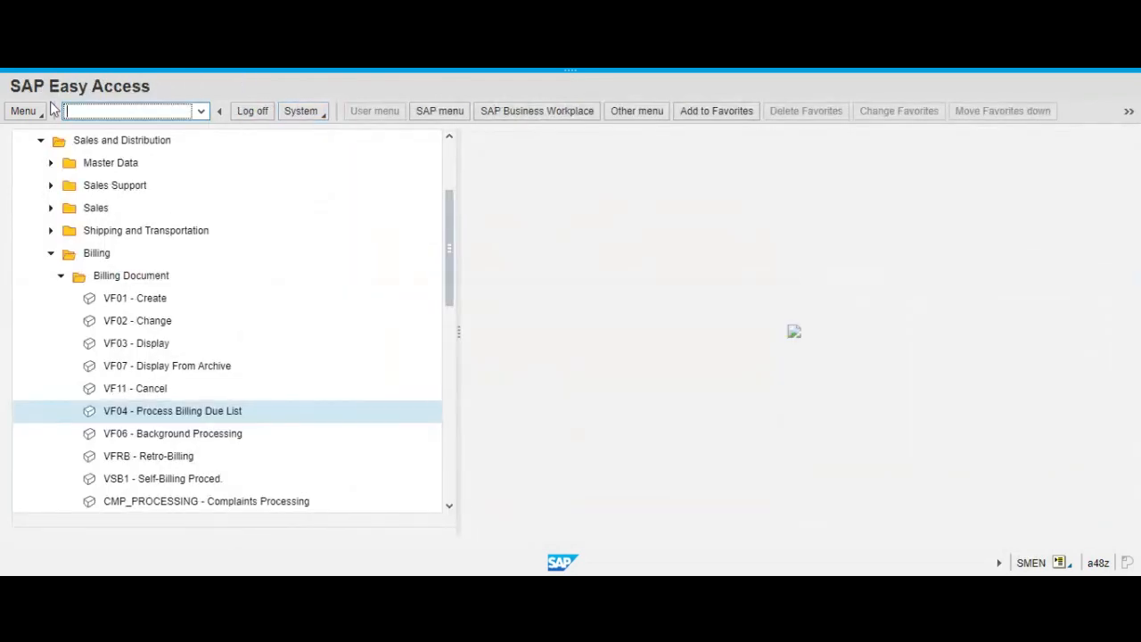
# Run transaction VA03, examine the document flow of the billed sales order, and return to SAP Easy Access.
pyautogui.write('va03')
pyautogui.press('Return')
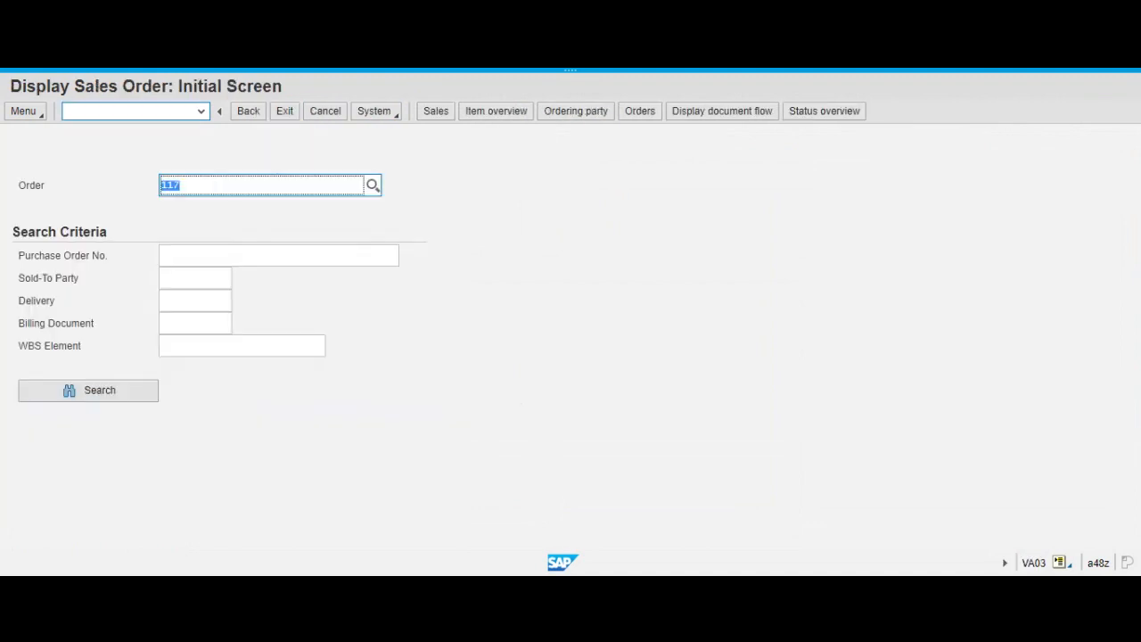
pyautogui.write('117')
pyautogui.click(718, 117)
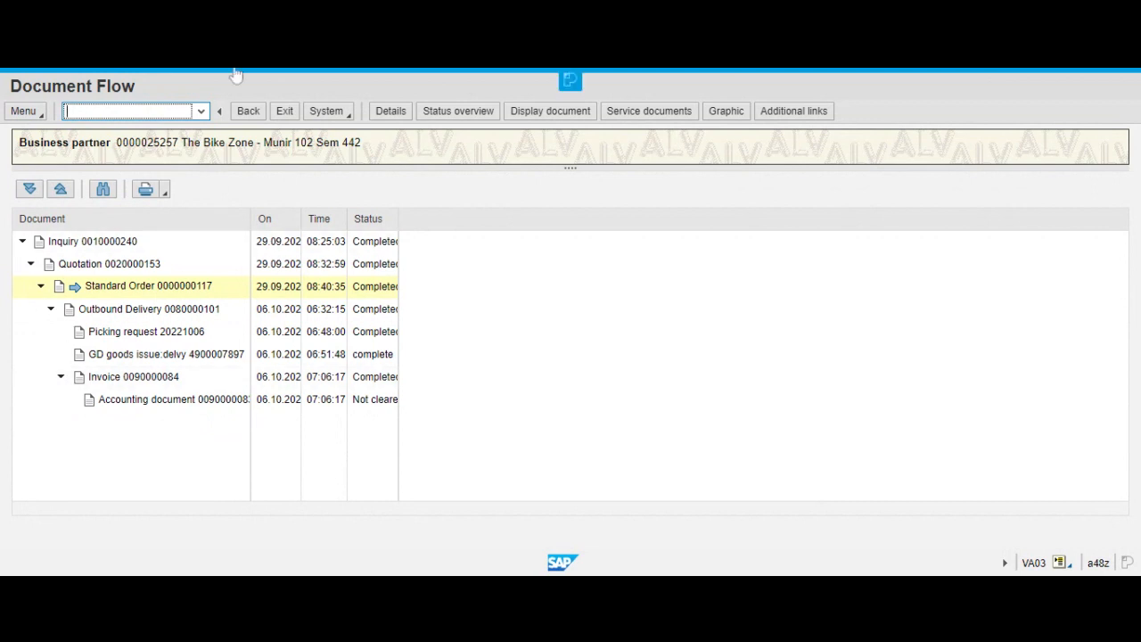
pyautogui.click(286, 112)
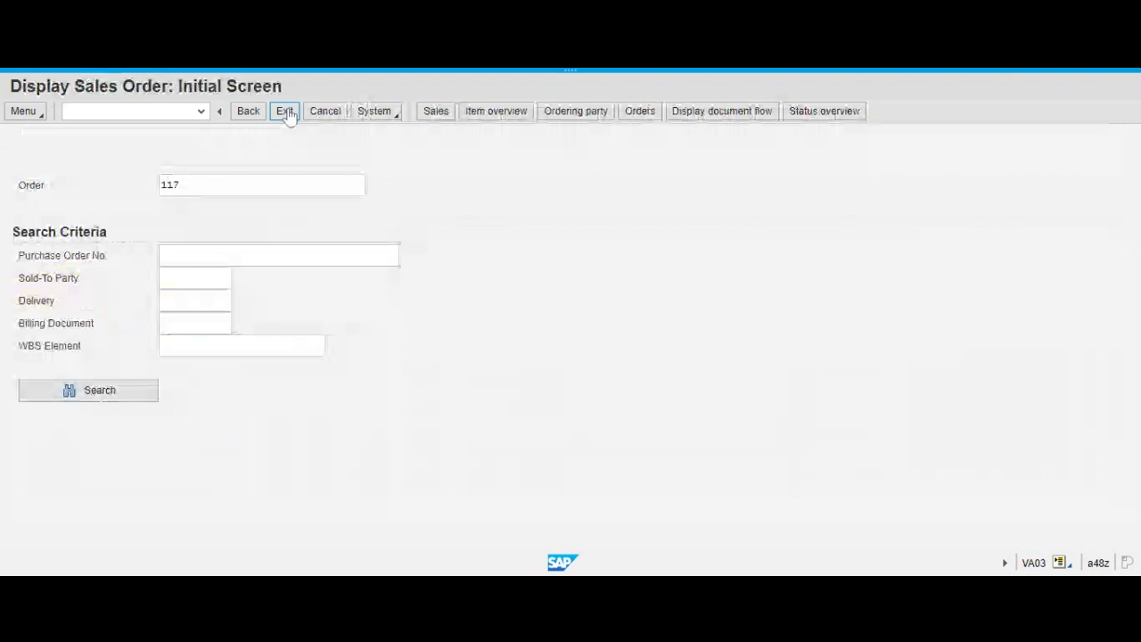
pyautogui.click(285, 111)
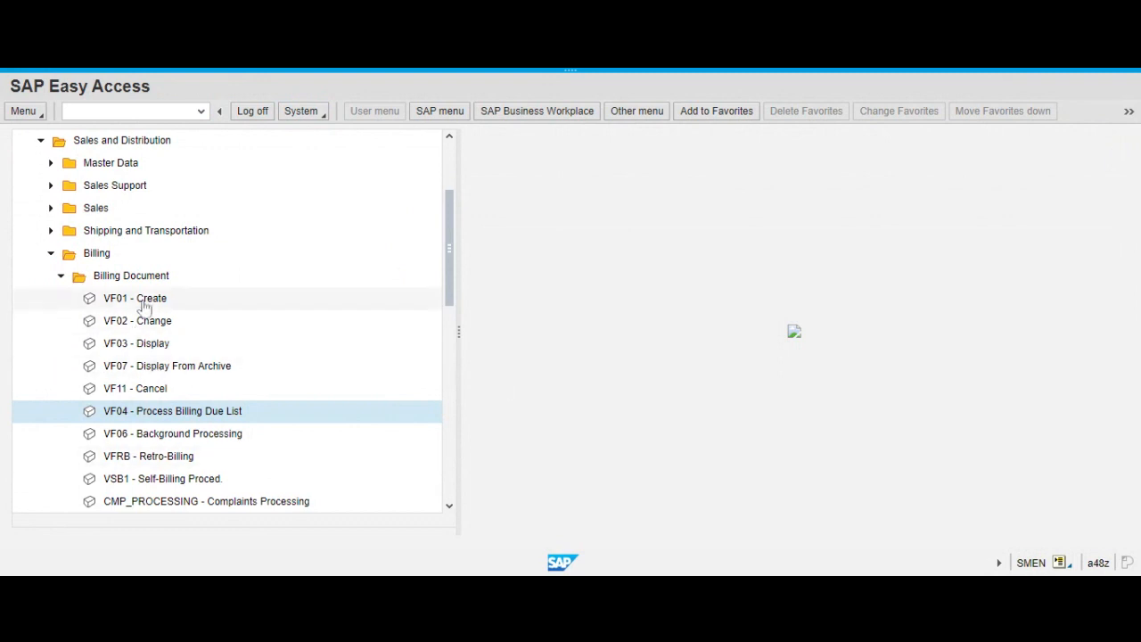
# Start VF03 to display a billing document, keeping the number of the saved invoice.
pyautogui.click(147, 351)
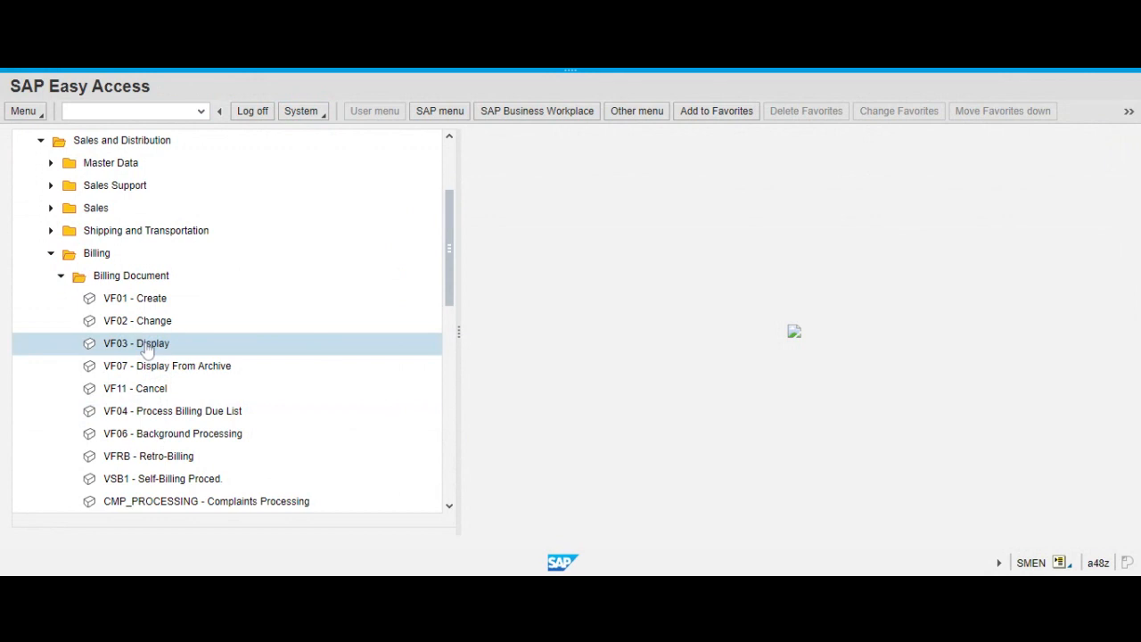
pyautogui.doubleClick(147, 350)
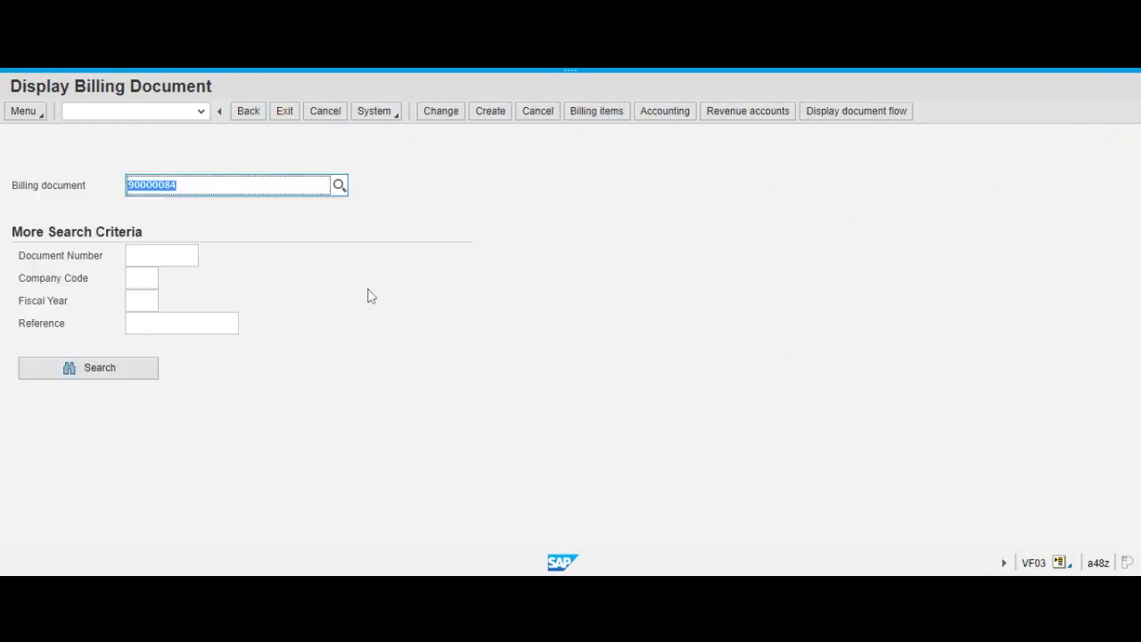
pyautogui.click(241, 185)
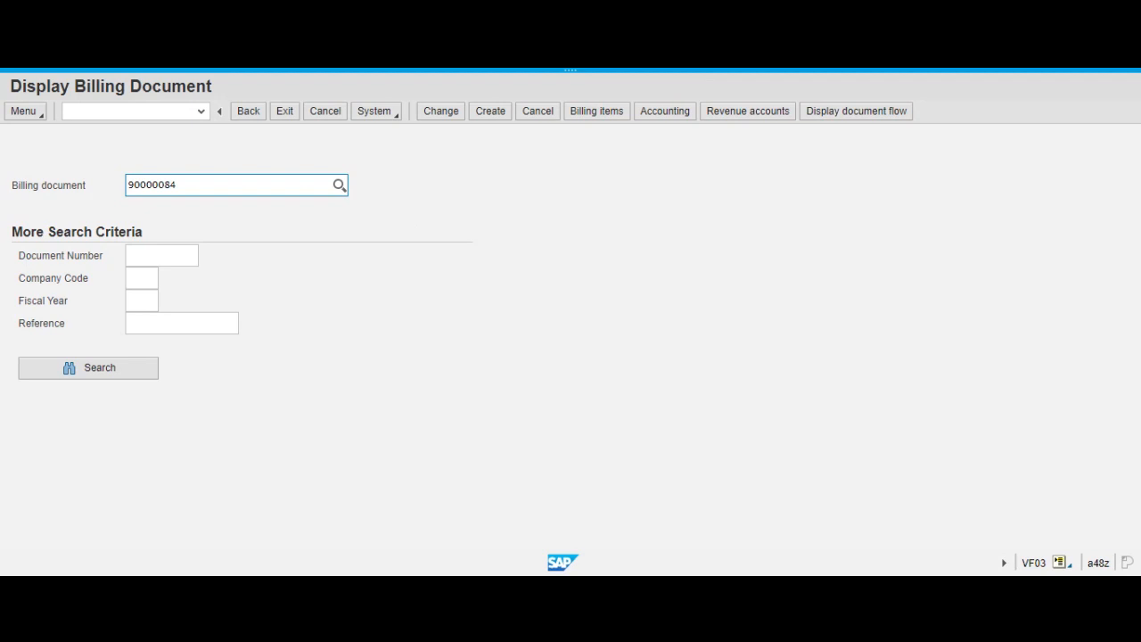
pyautogui.click(178, 185)
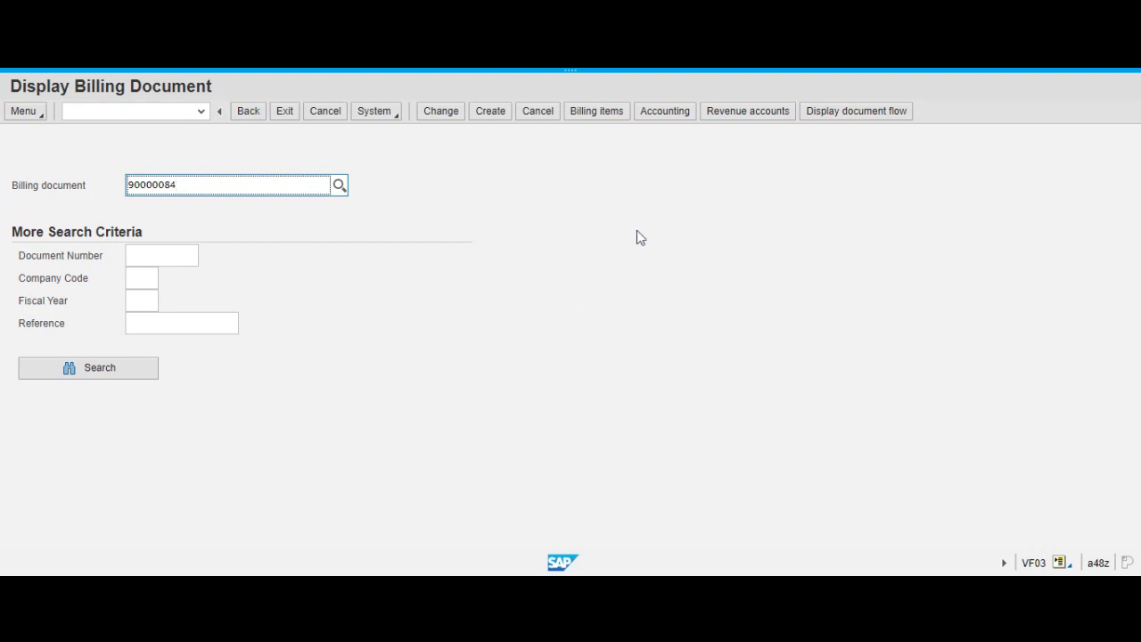
pyautogui.moveTo(687, 69)
pyautogui.moveTo(316, 69)
pyautogui.click(30, 112)
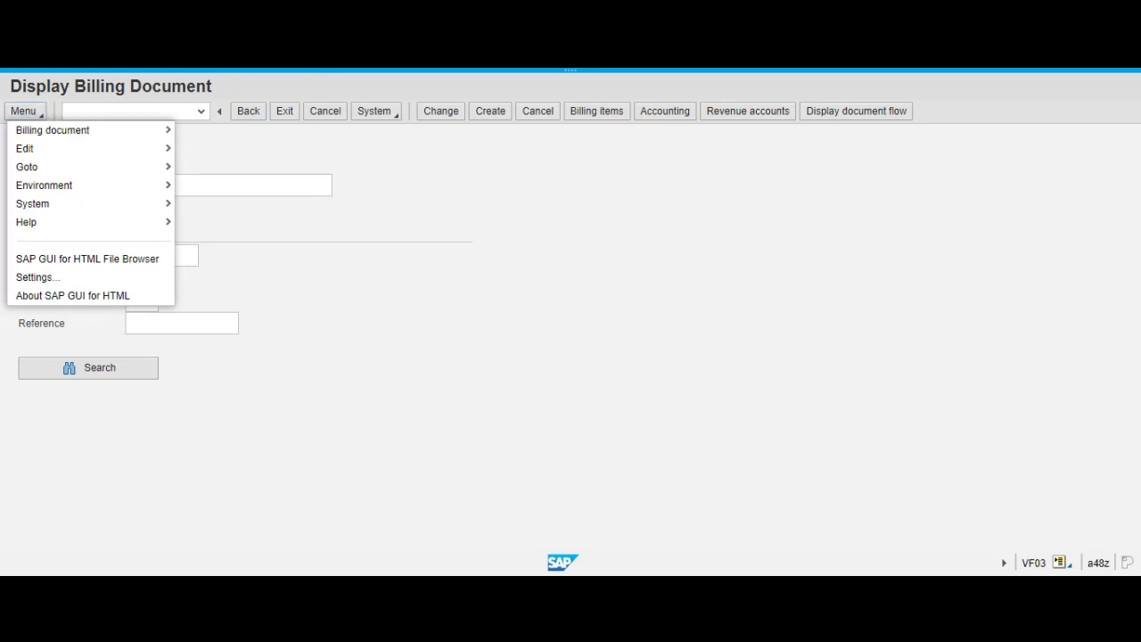
pyautogui.press('Escape')
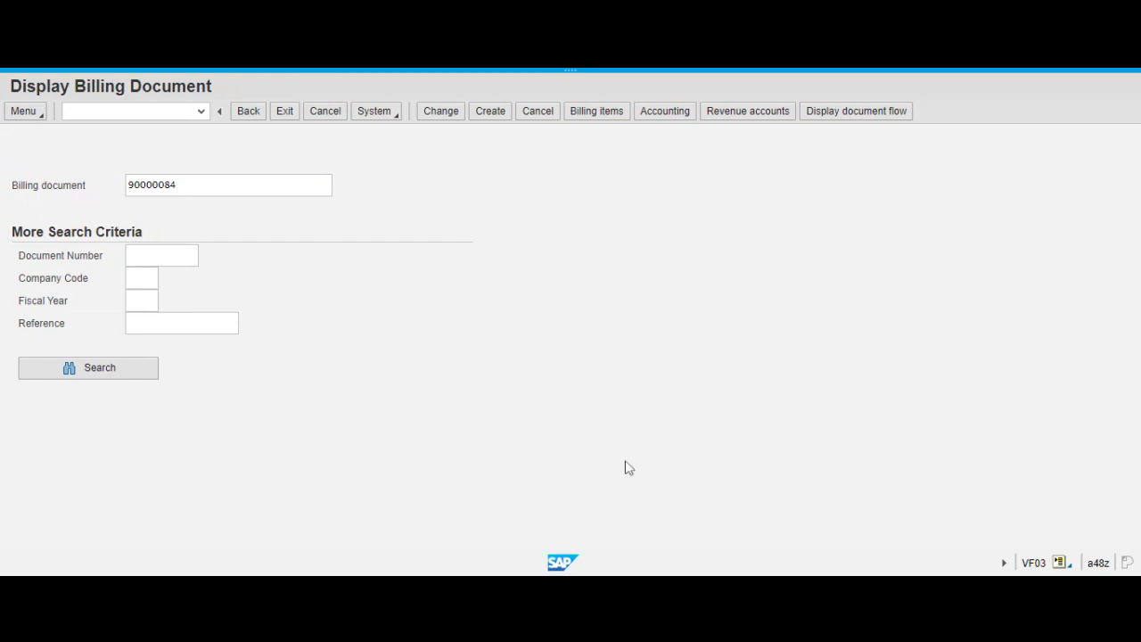
pyautogui.click(32, 114)
pyautogui.moveTo(35, 131)
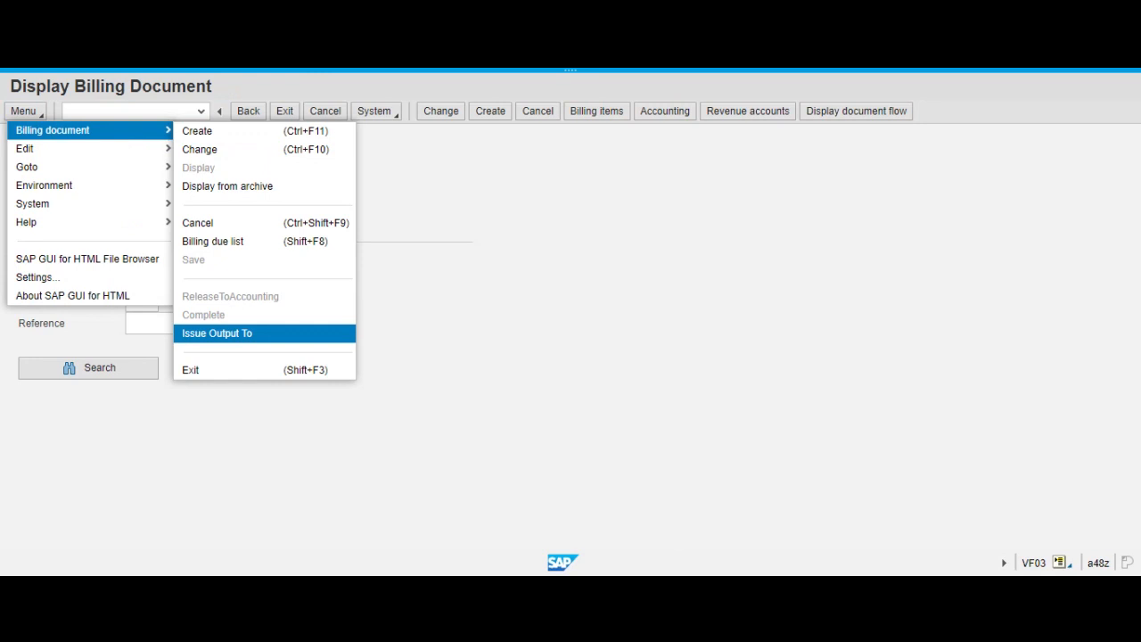
pyautogui.click(617, 296)
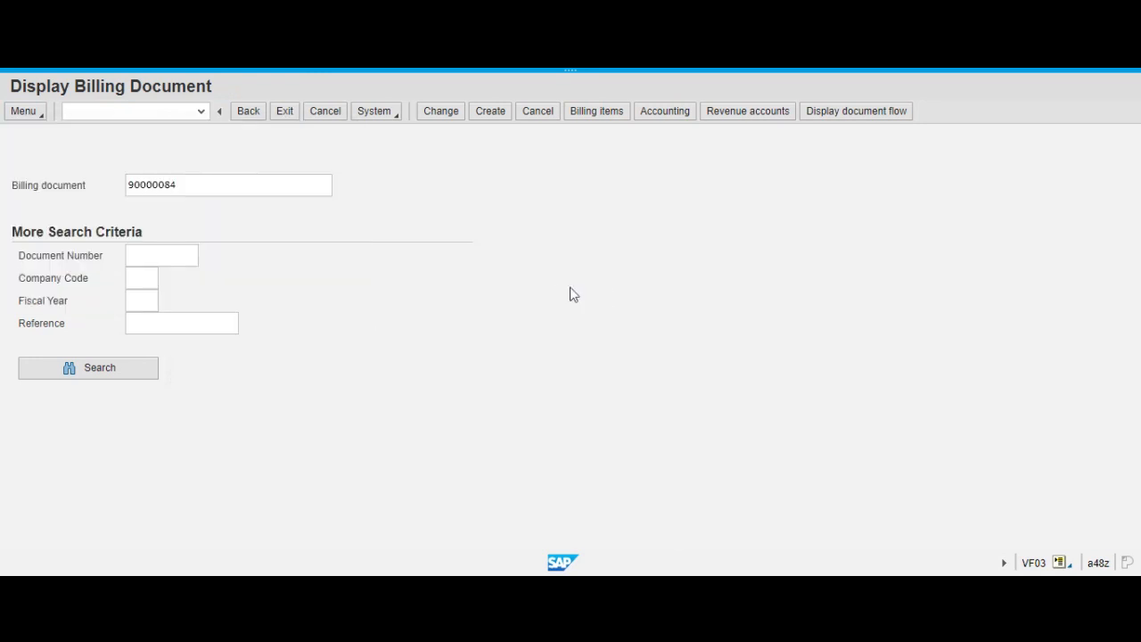
# Issue the billing document's RD00 output as a print preview and examine the invoice number in the PDF.
pyautogui.click(27, 111)
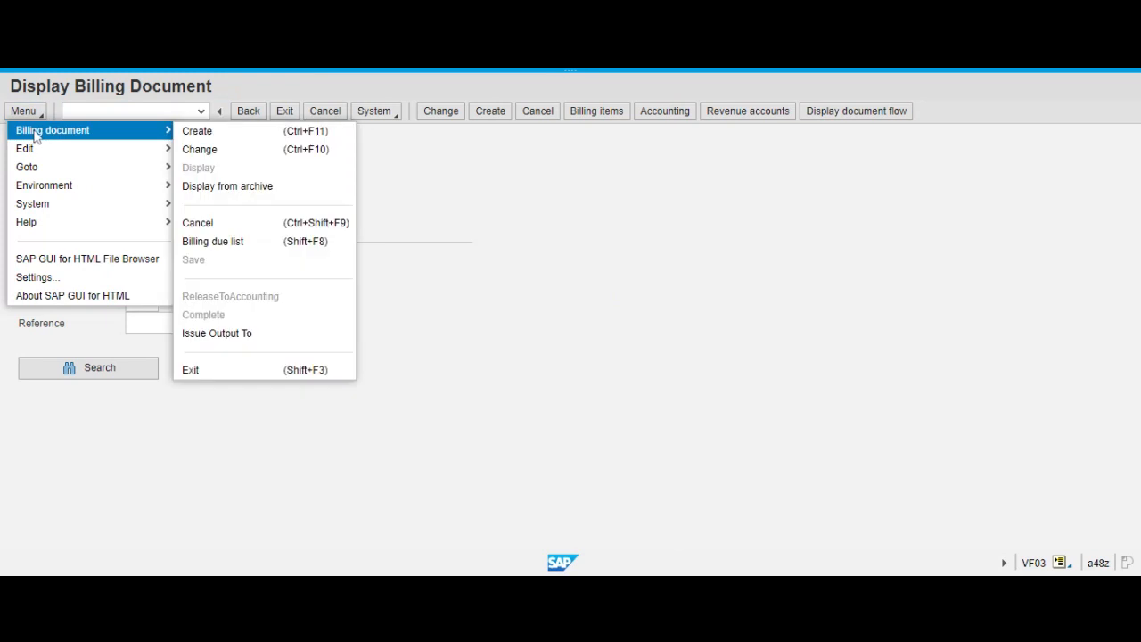
pyautogui.click(243, 337)
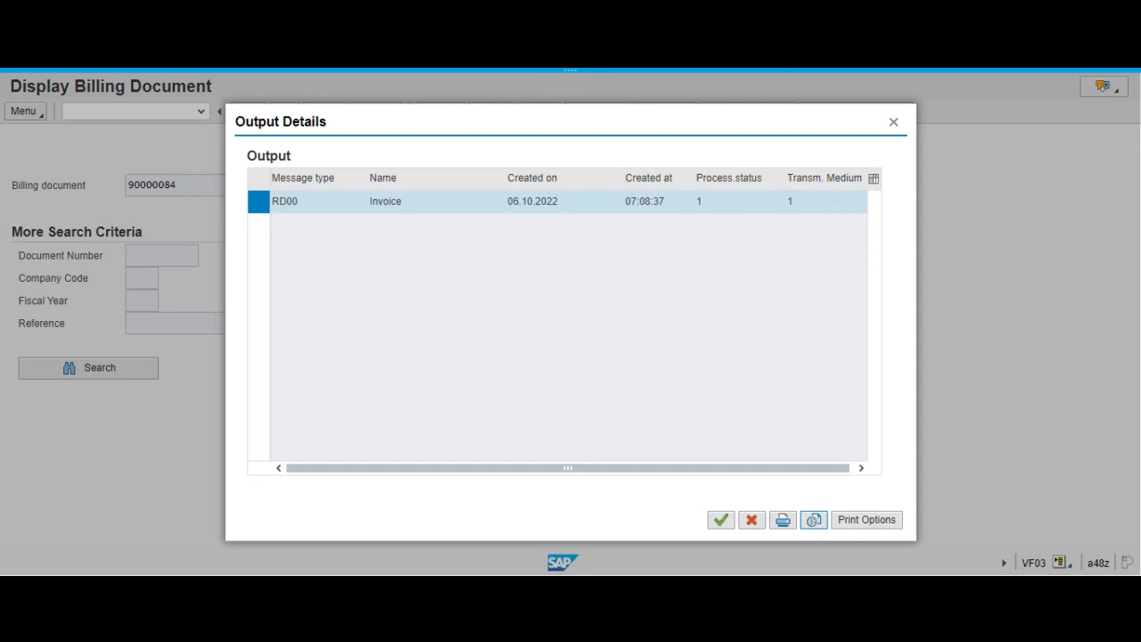
pyautogui.click(814, 521)
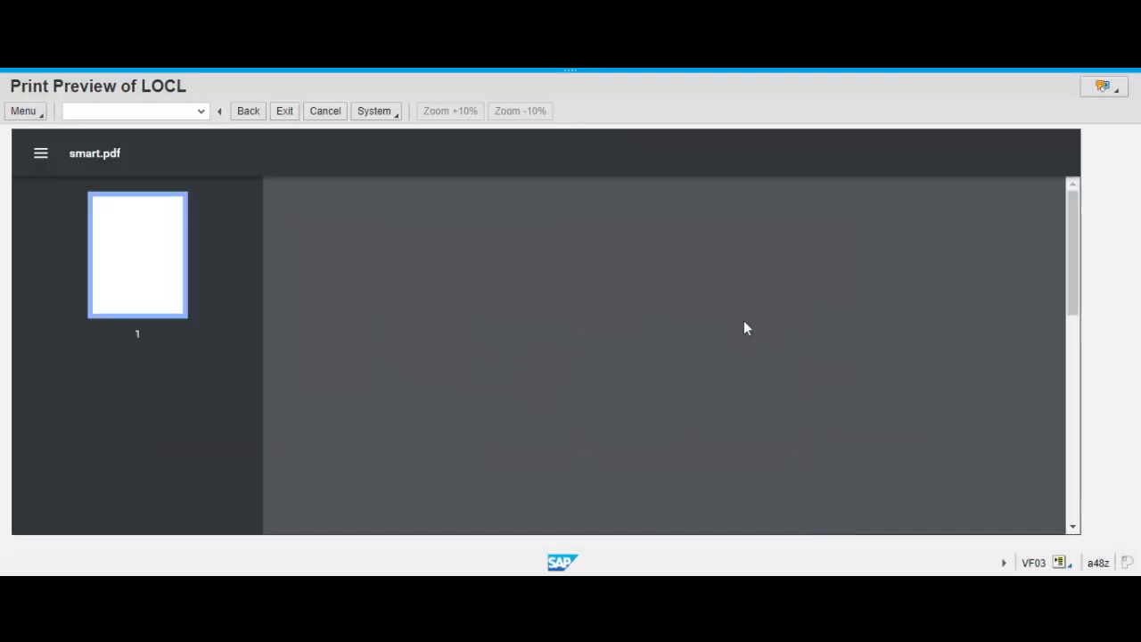
pyautogui.scroll(-2, 880, 334)
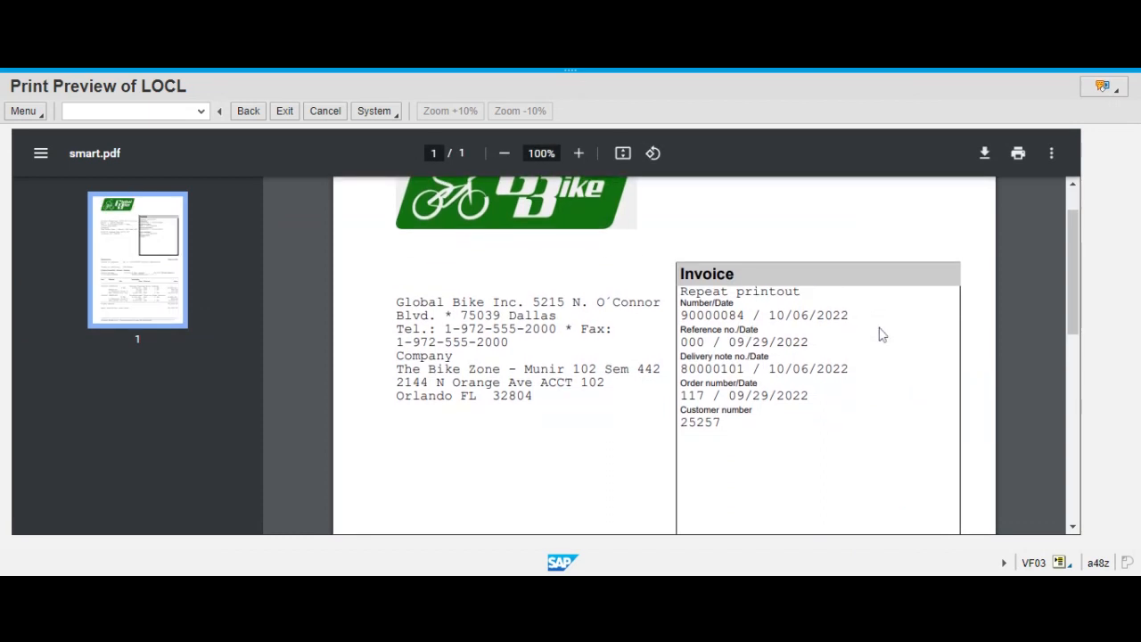
pyautogui.scroll(1, 873, 339)
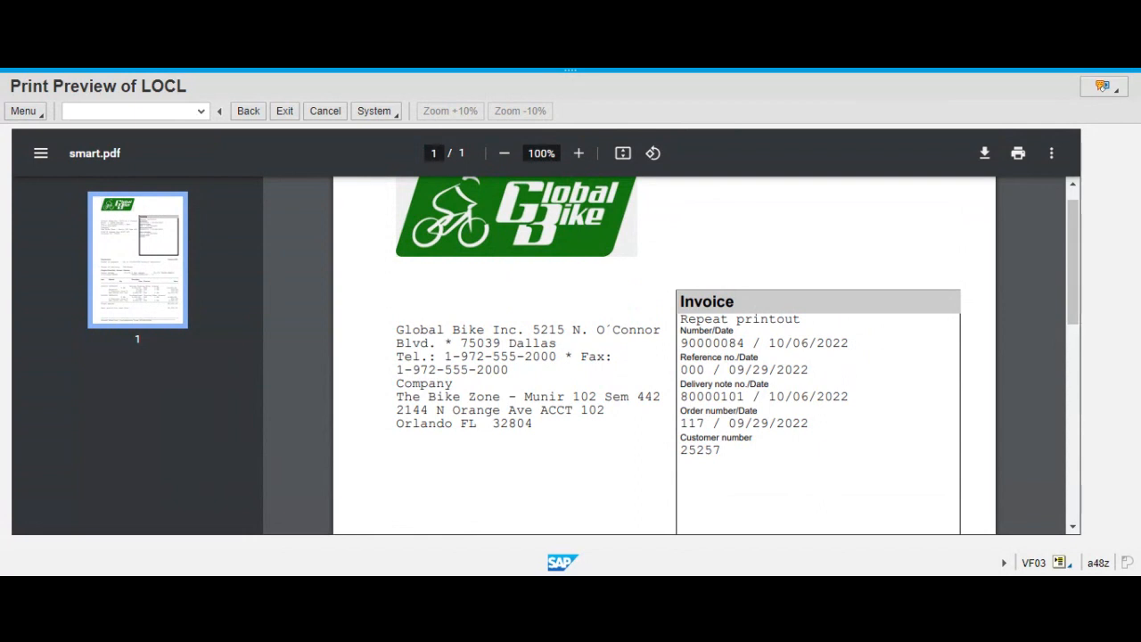
pyautogui.moveTo(682, 344); pyautogui.dragTo(755, 343)
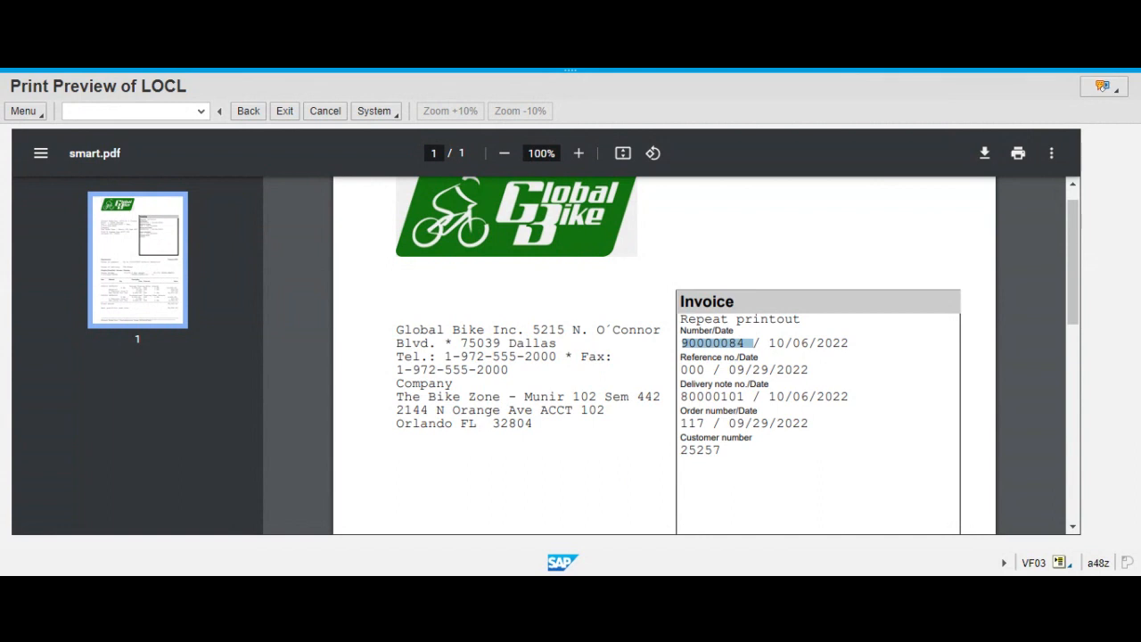
# Examine the customer number and the payment due date in the terms of payment on the previewed invoice.
pyautogui.click(745, 473)
pyautogui.moveTo(681, 450); pyautogui.dragTo(721, 450)
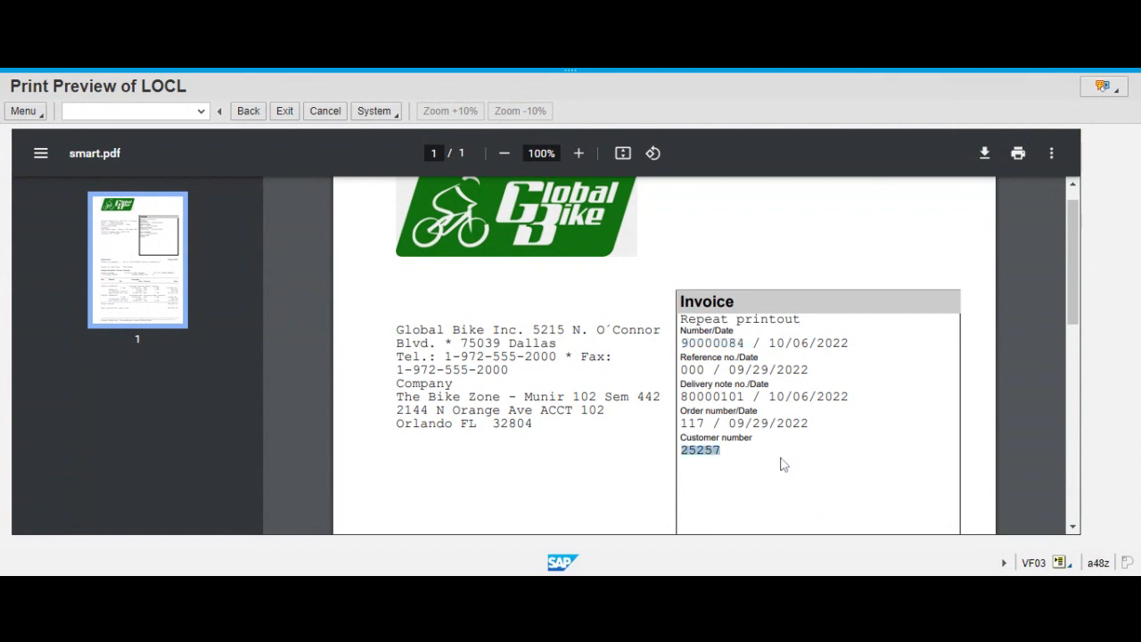
pyautogui.scroll(-1, 784, 464)
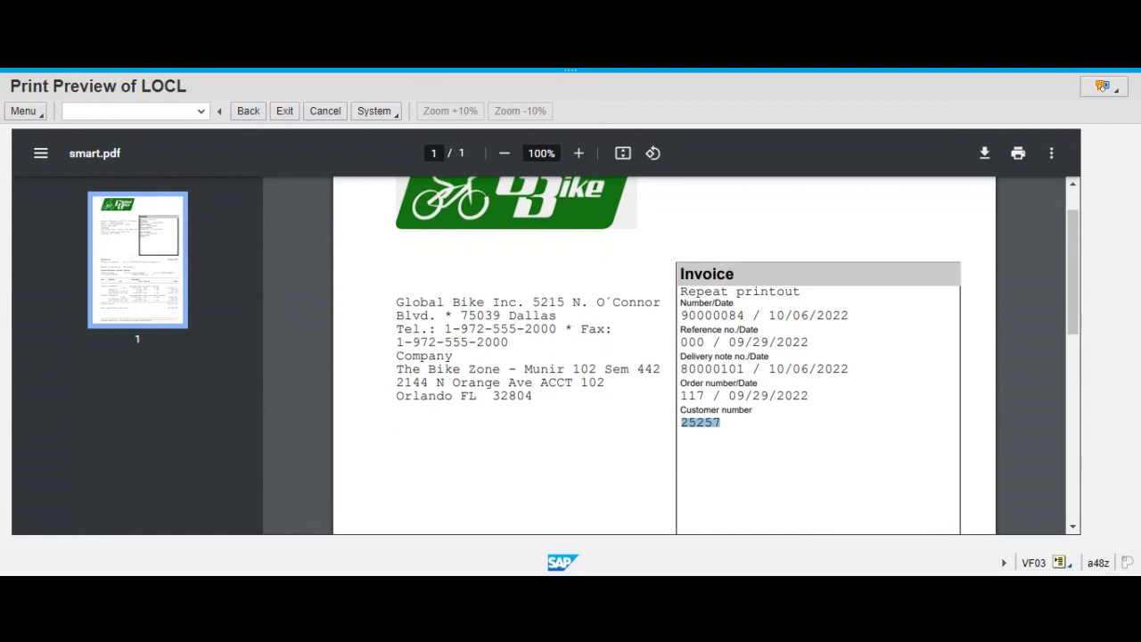
pyautogui.scroll(-2, 755, 438)
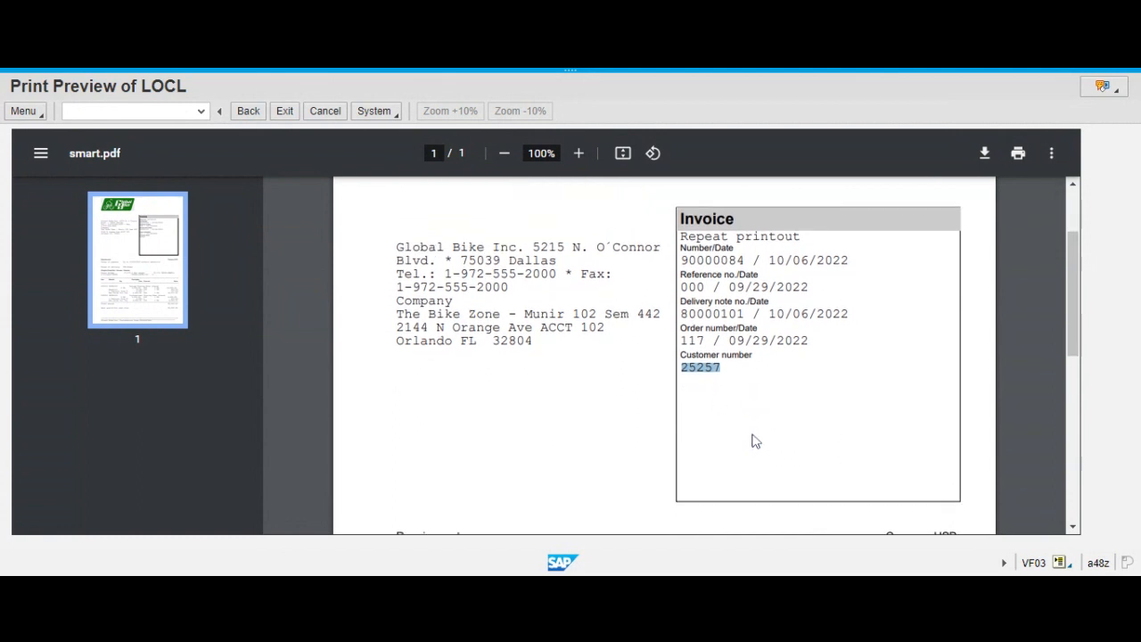
pyautogui.scroll(-7, 754, 440)
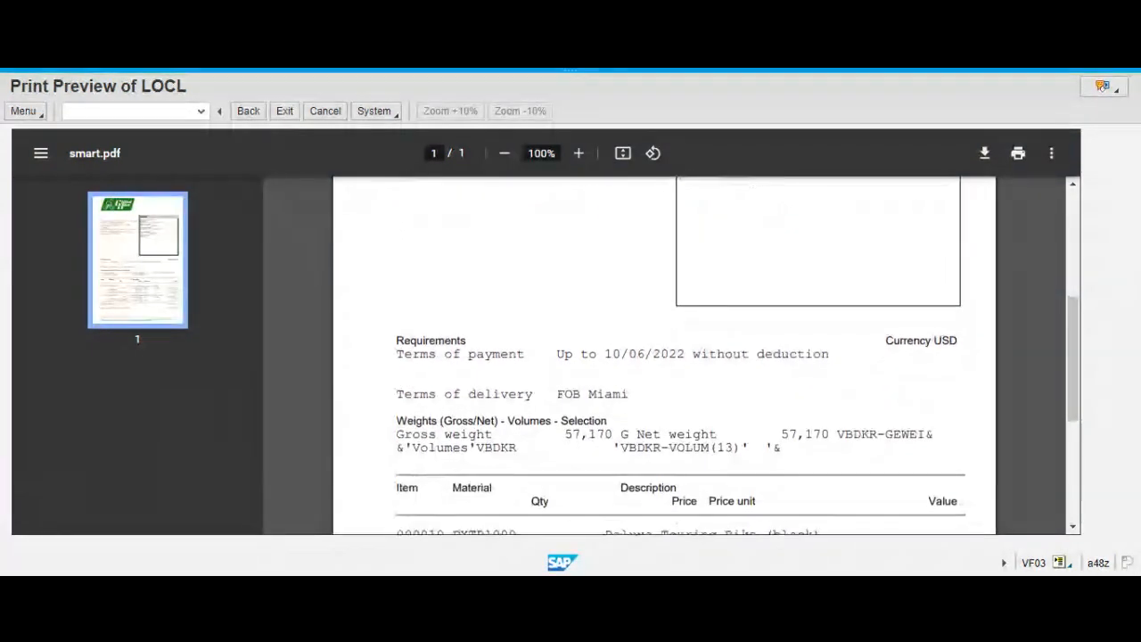
pyautogui.scroll(-2, 665, 356)
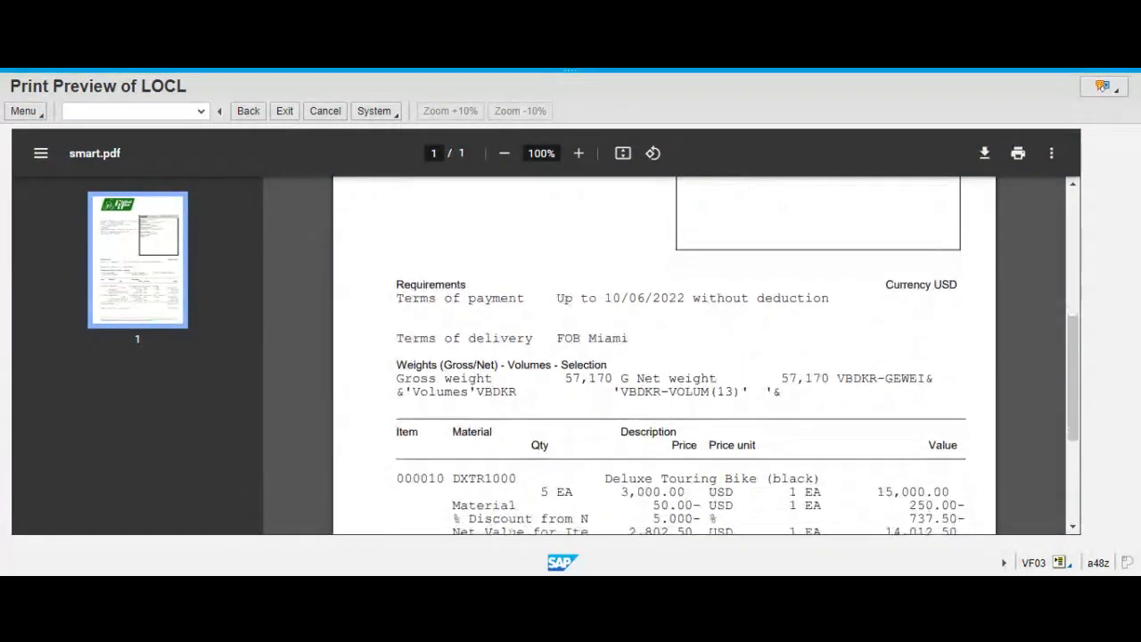
pyautogui.scroll(-2, 664, 357)
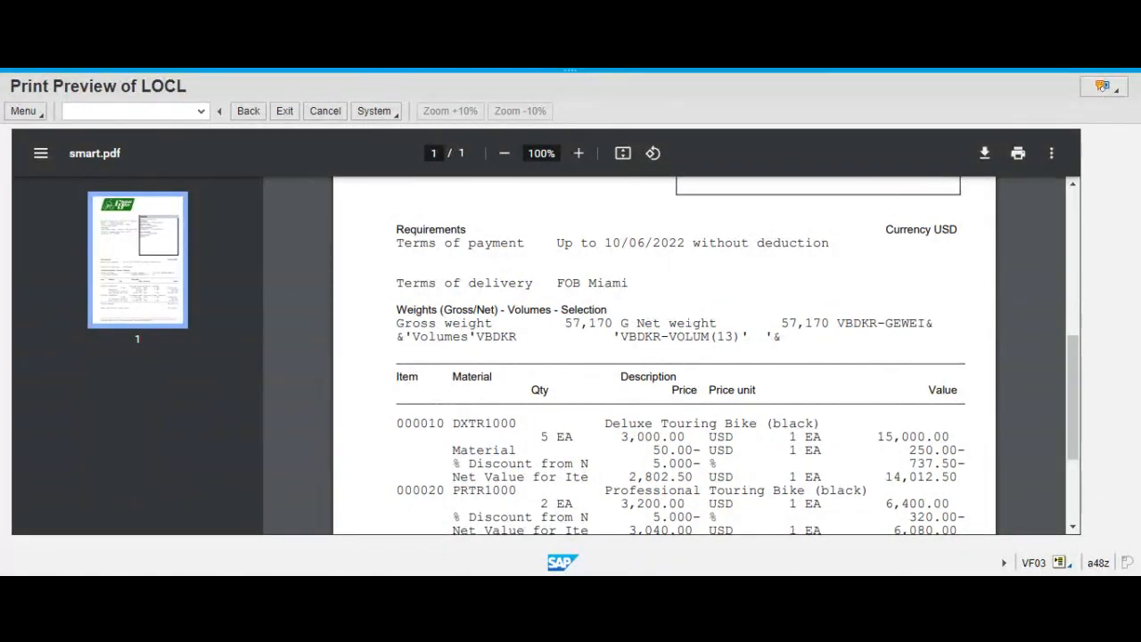
pyautogui.moveTo(605, 242); pyautogui.dragTo(686, 242)
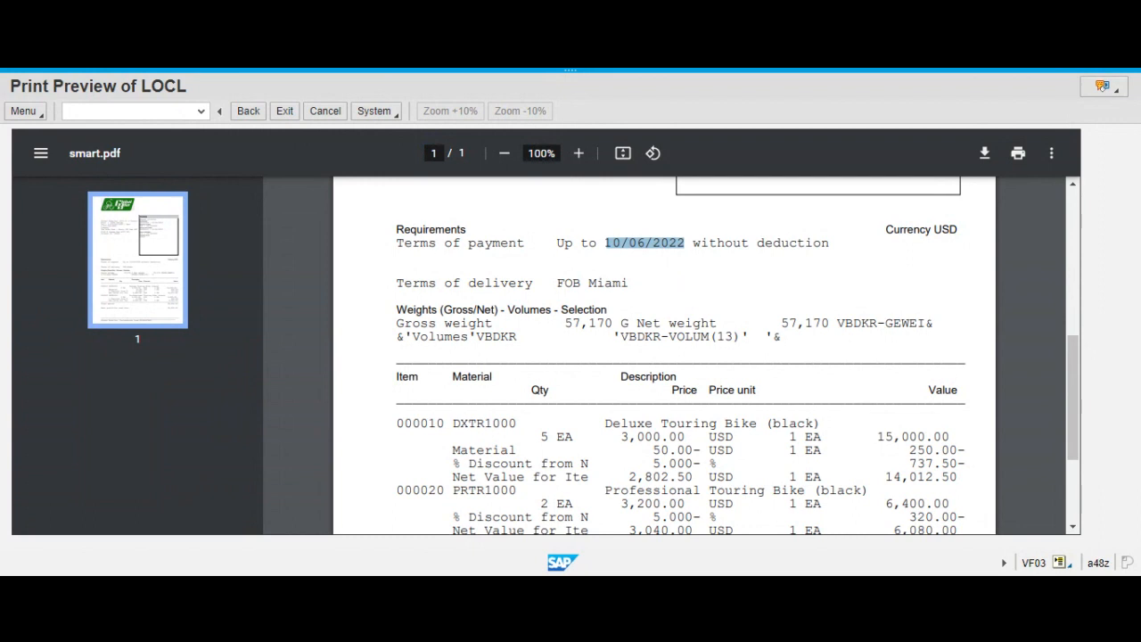
# Review the invoice's item prices and discounts through to the amount qualifying for cash discount.
pyautogui.scroll(-2, 684, 288)
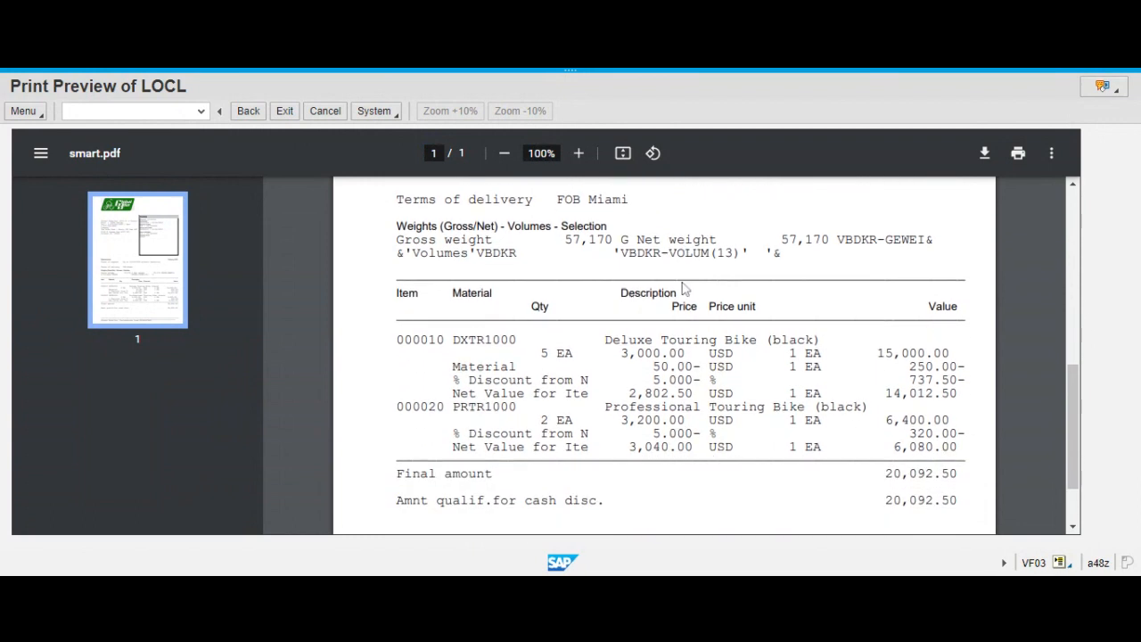
pyautogui.scroll(-2, 684, 289)
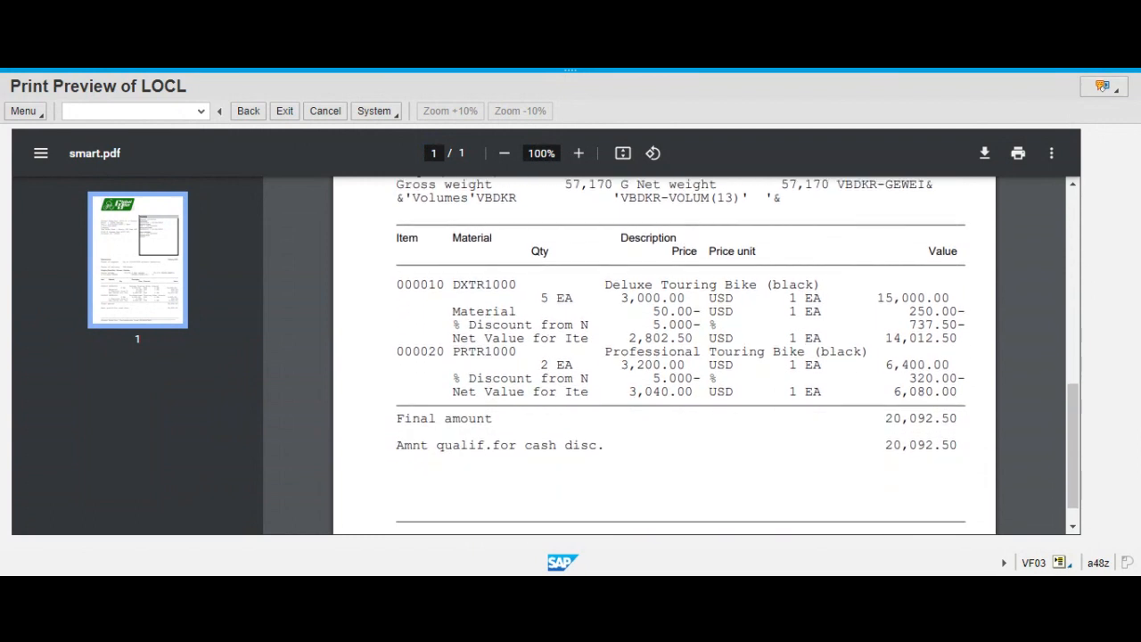
pyautogui.scroll(-1, 684, 355)
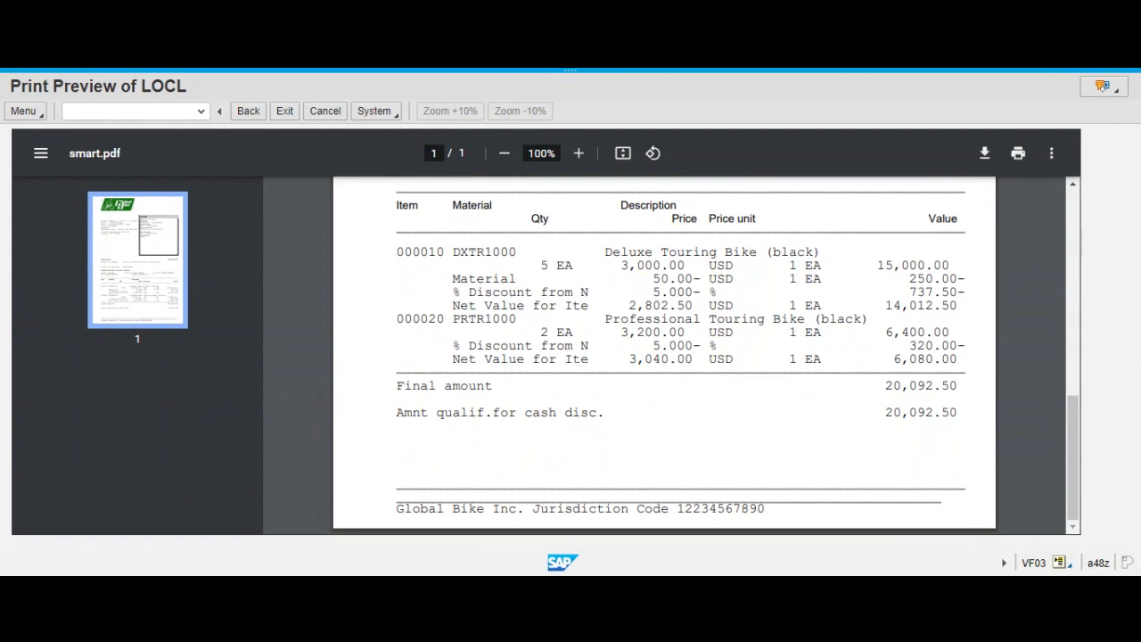
pyautogui.moveTo(885, 413); pyautogui.dragTo(968, 413)
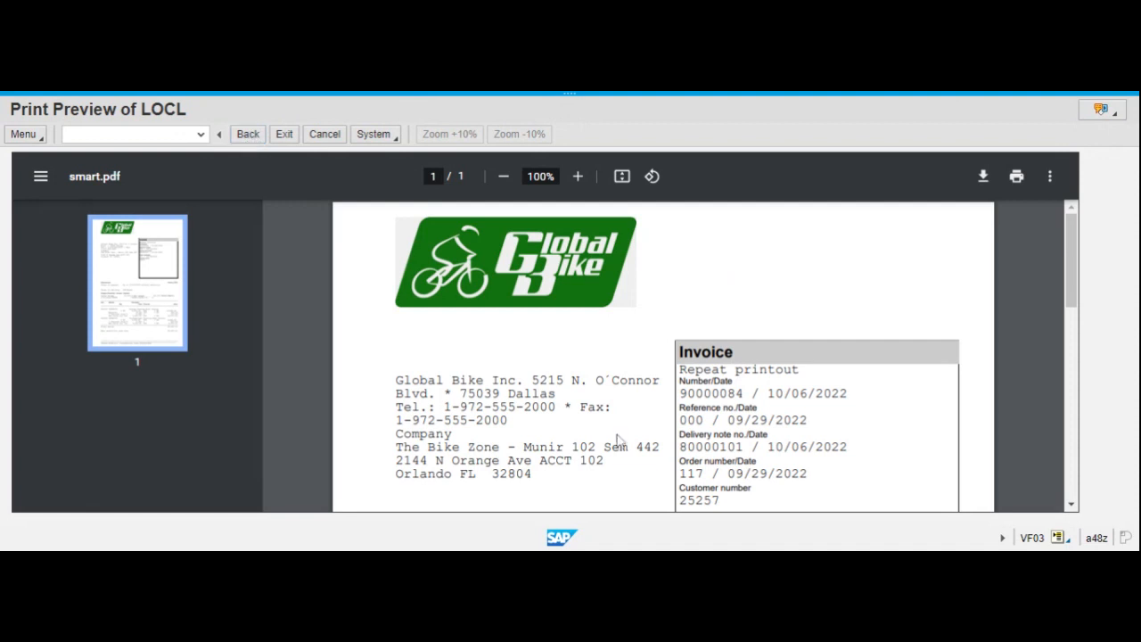
# Read through the invoice preview again from the header to the totals, highlighting the amount qualifying for cash discount.
pyautogui.scroll(-1, 621, 442)
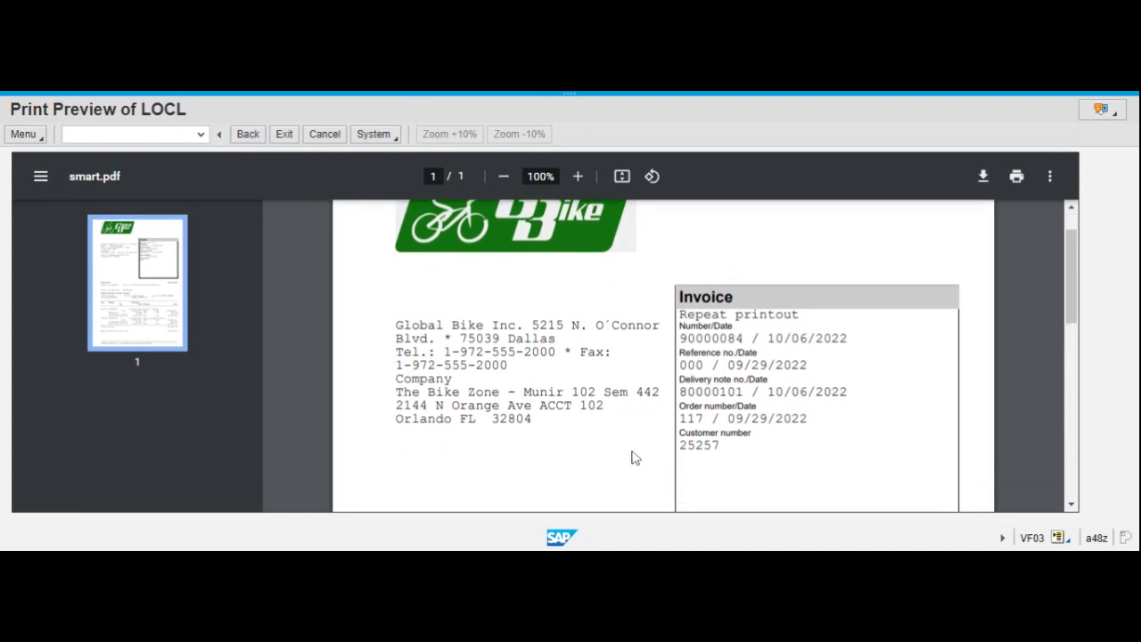
pyautogui.scroll(-1, 633, 457)
pyautogui.scroll(-2, 634, 457)
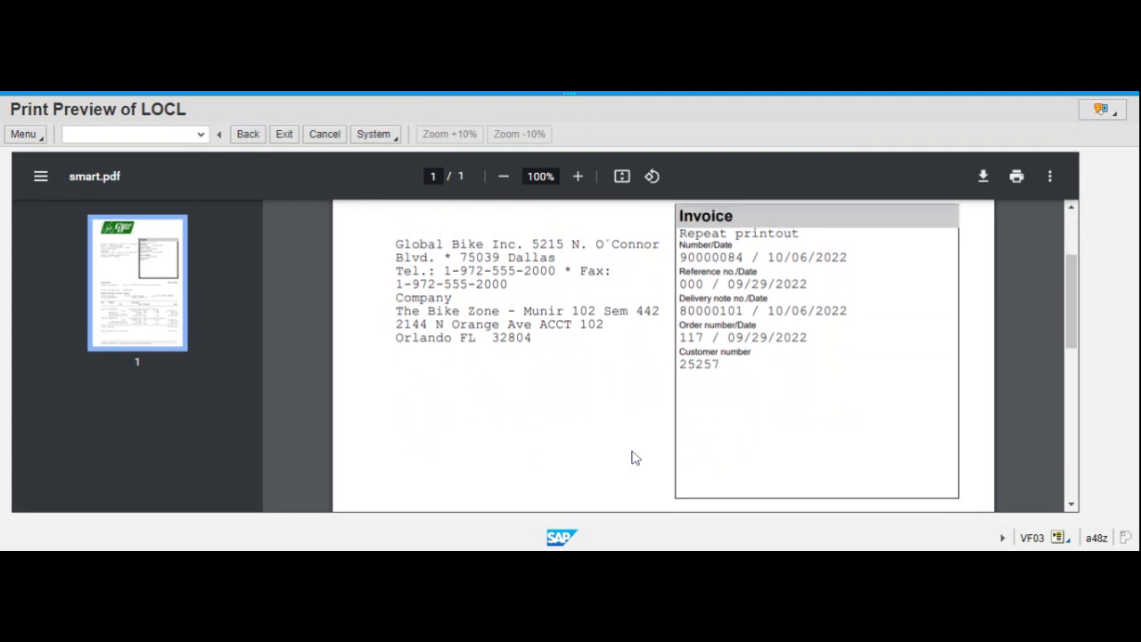
pyautogui.scroll(-5, 634, 458)
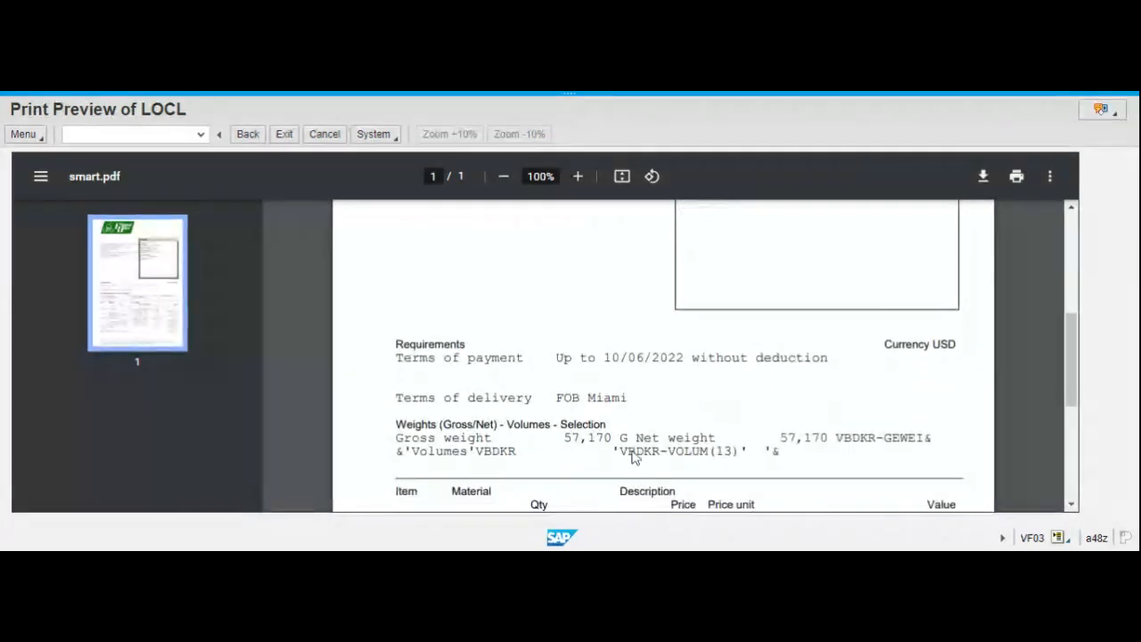
pyautogui.scroll(-2, 634, 457)
pyautogui.scroll(-3, 634, 457)
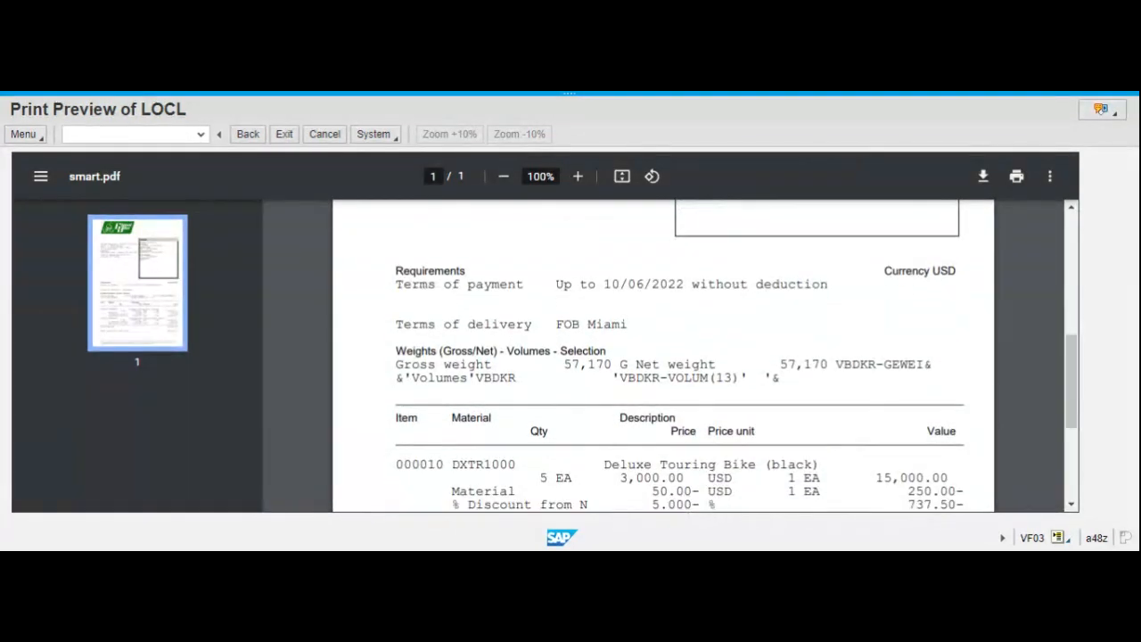
pyautogui.scroll(-2, 634, 458)
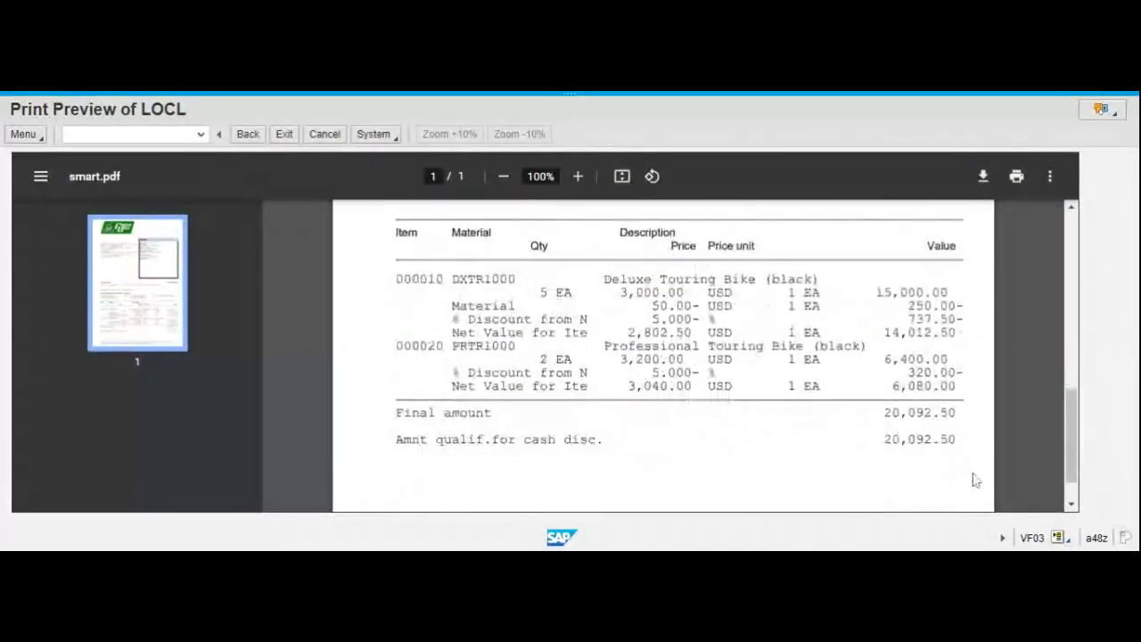
pyautogui.moveTo(885, 440); pyautogui.dragTo(956, 440)
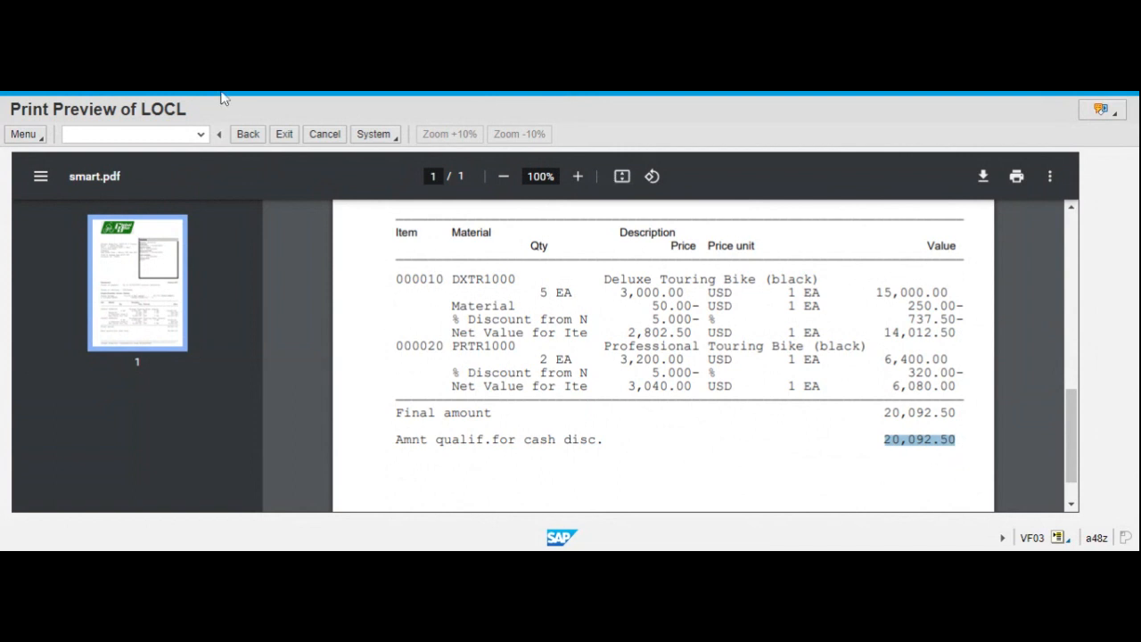
# Exit the invoice print preview and cancel the output details, returning to the initial billing document display.
pyautogui.click(284, 135)
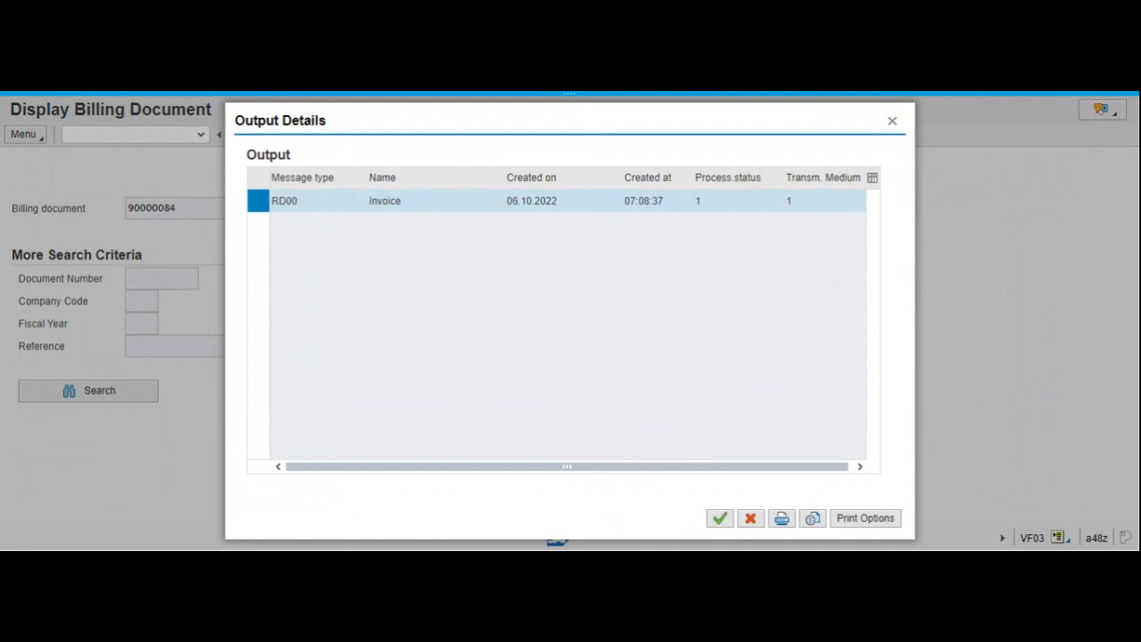
pyautogui.click(752, 522)
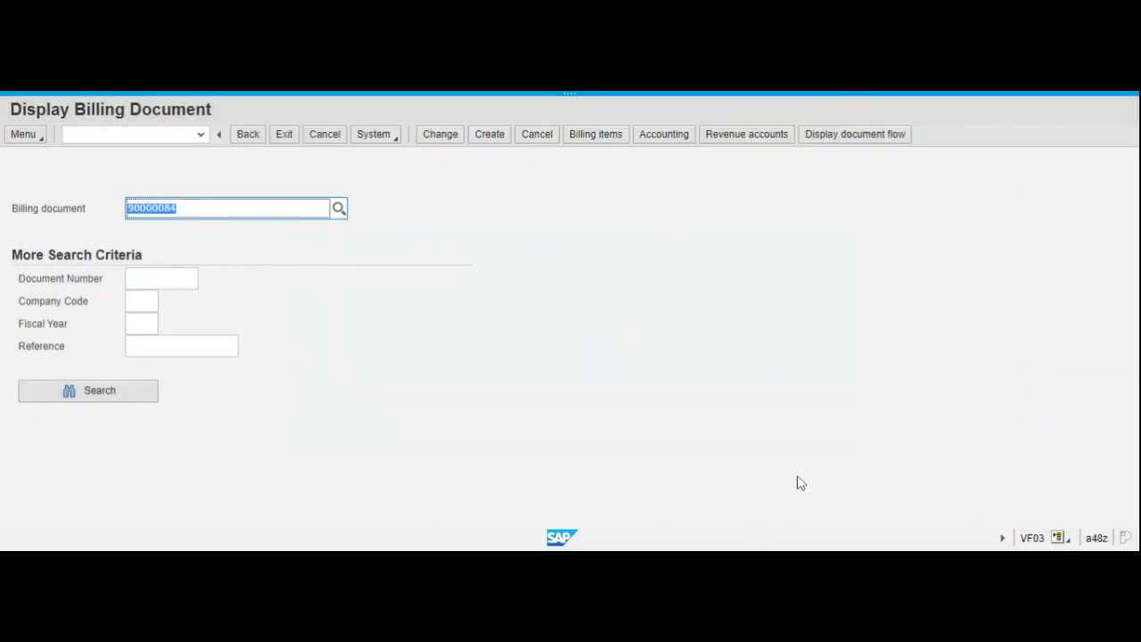
pyautogui.click(702, 308)
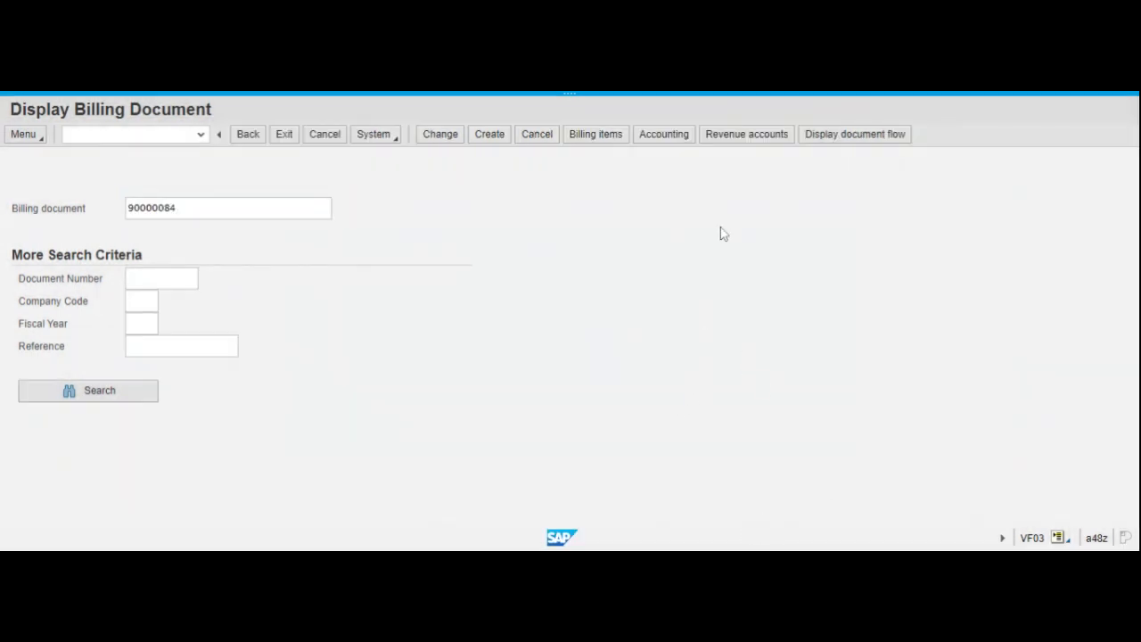
# List the billing document's accounting documents and display the one of type Accounting document.
pyautogui.click(664, 134)
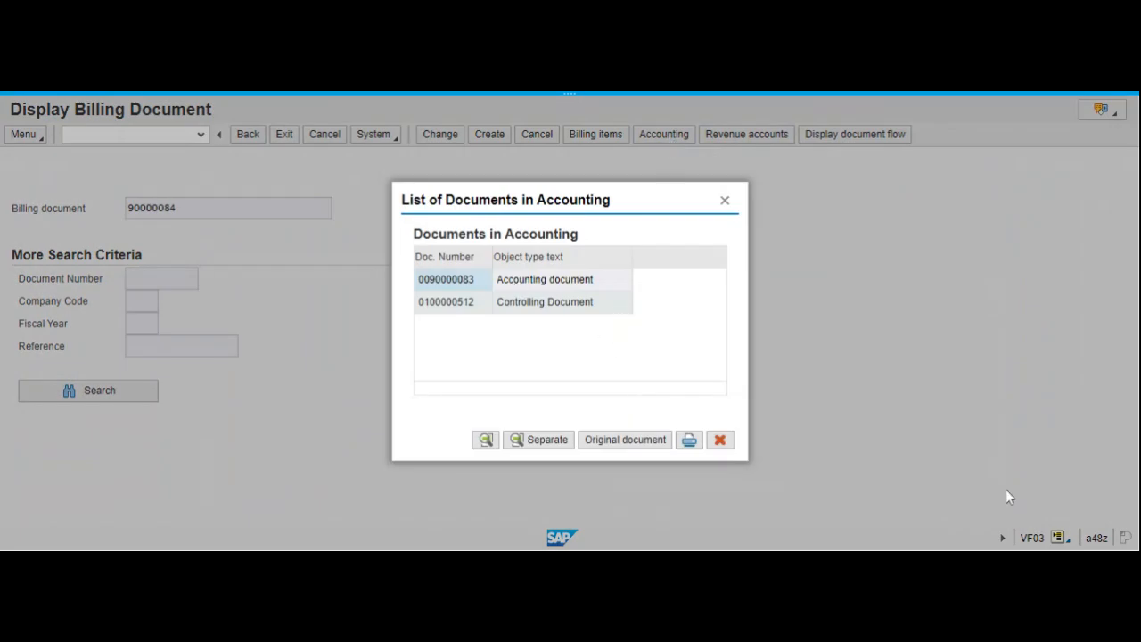
pyautogui.click(452, 280)
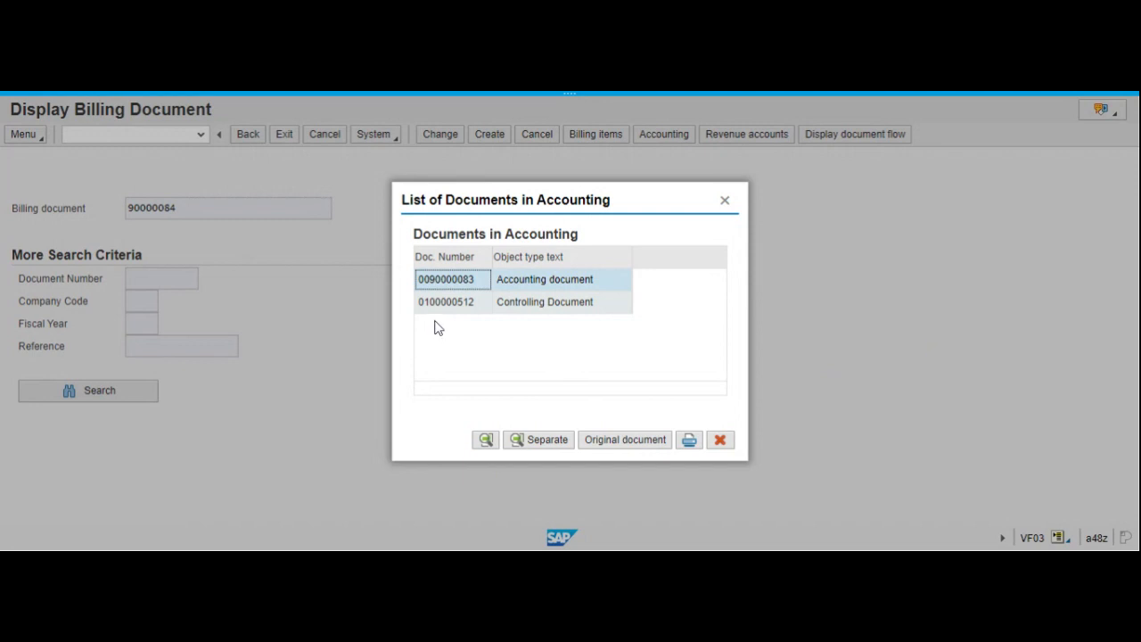
pyautogui.click(486, 440)
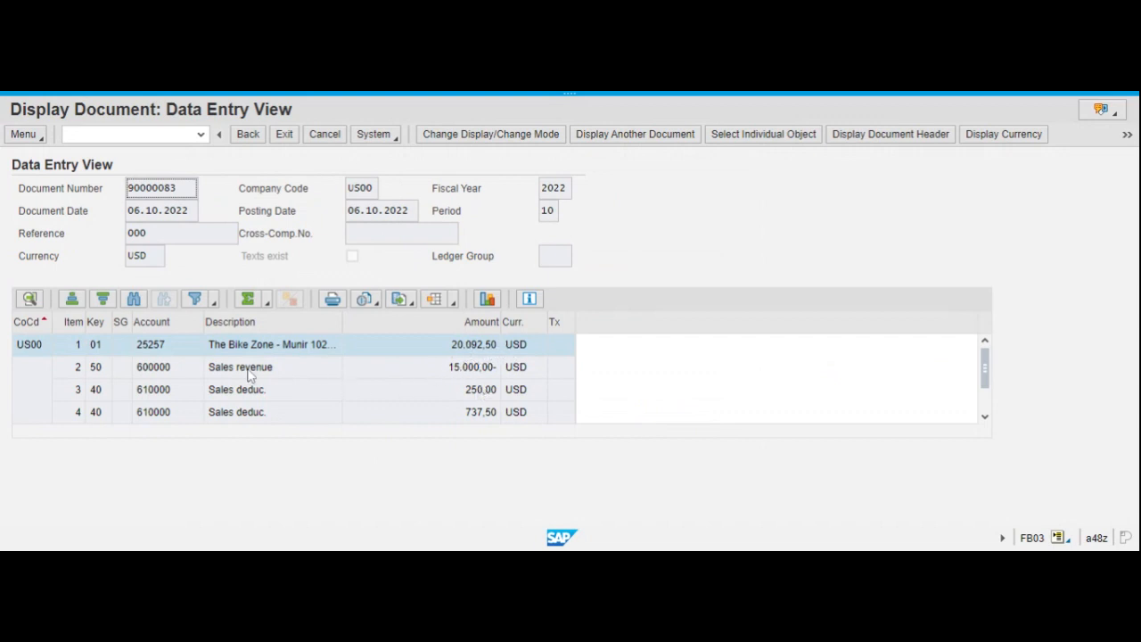
# Examine the amounts of the first sales revenue line and the two sales deduction lines following it.
pyautogui.click(478, 370)
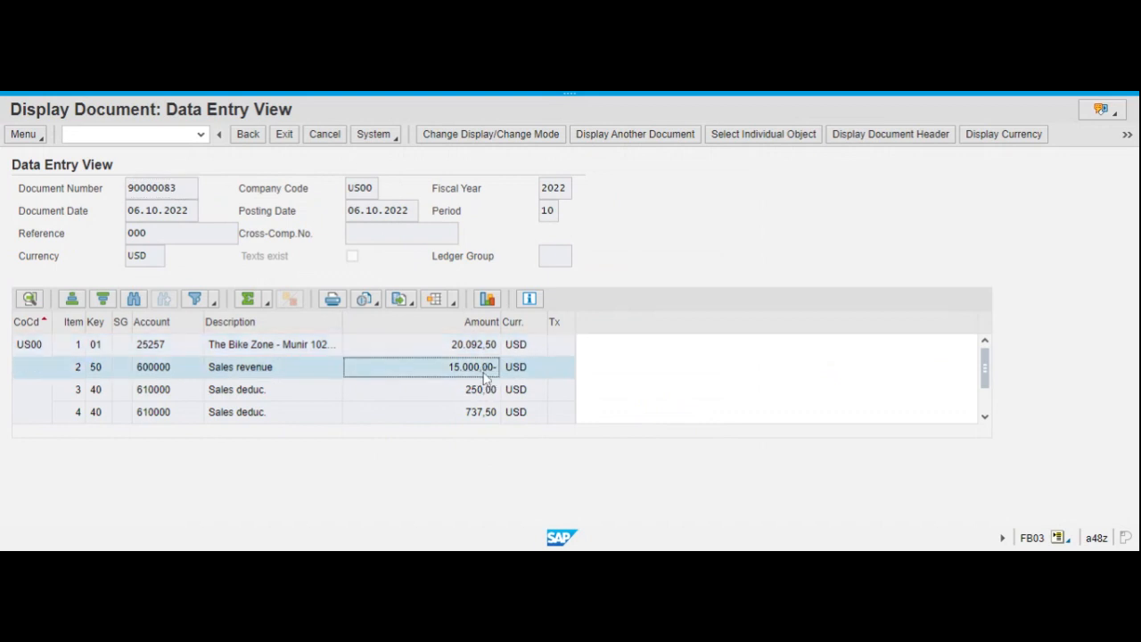
pyautogui.click(480, 393)
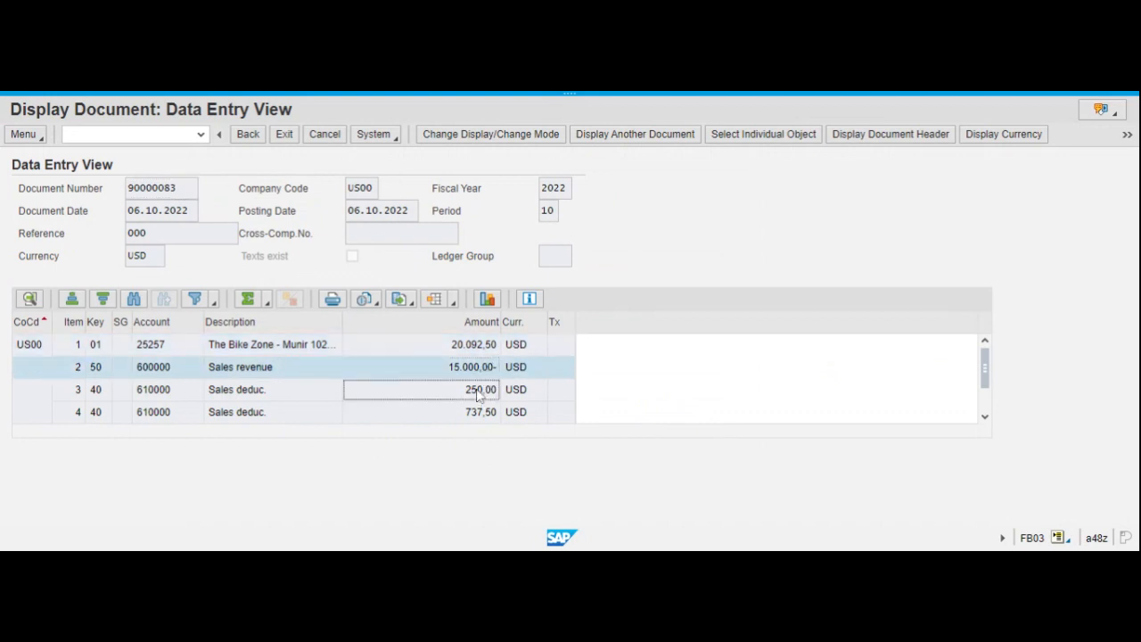
pyautogui.click(478, 416)
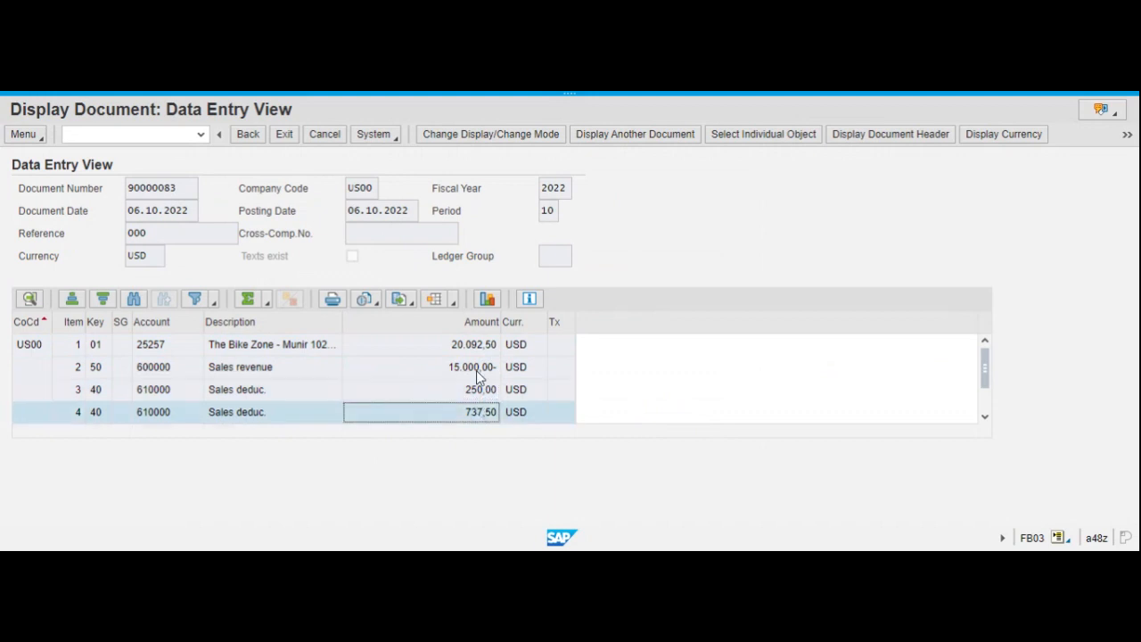
pyautogui.click(477, 393)
pyautogui.click(479, 410)
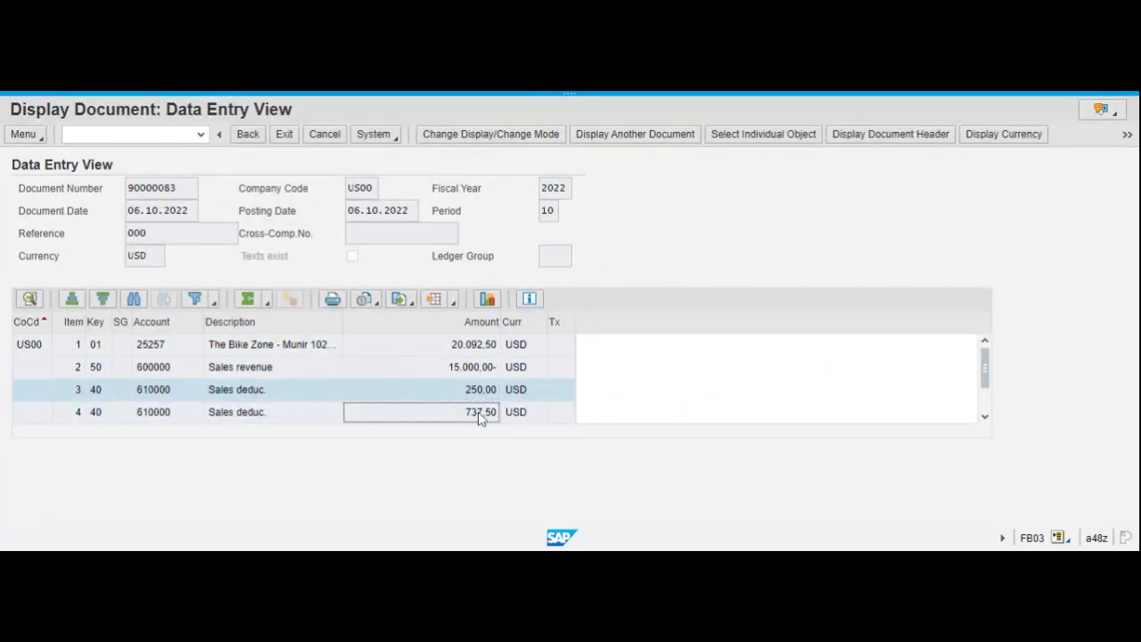
pyautogui.click(488, 393)
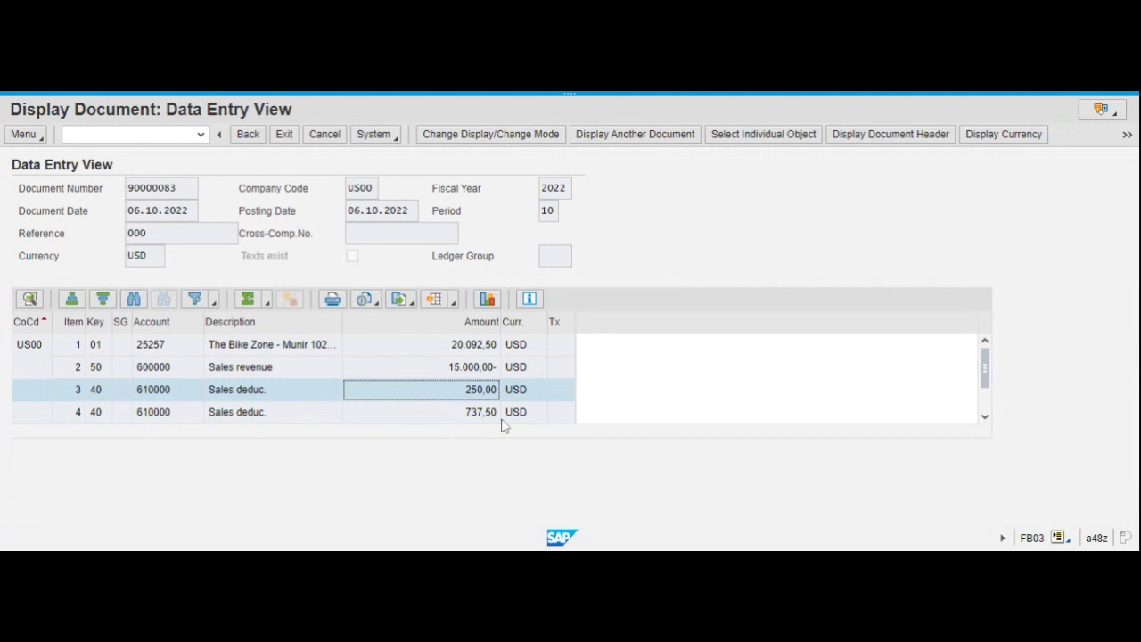
# Review the remaining revenue and deduction lines 5 and 6, comparing them with the customer line and other postings.
pyautogui.click(984, 418)
pyautogui.click(985, 419)
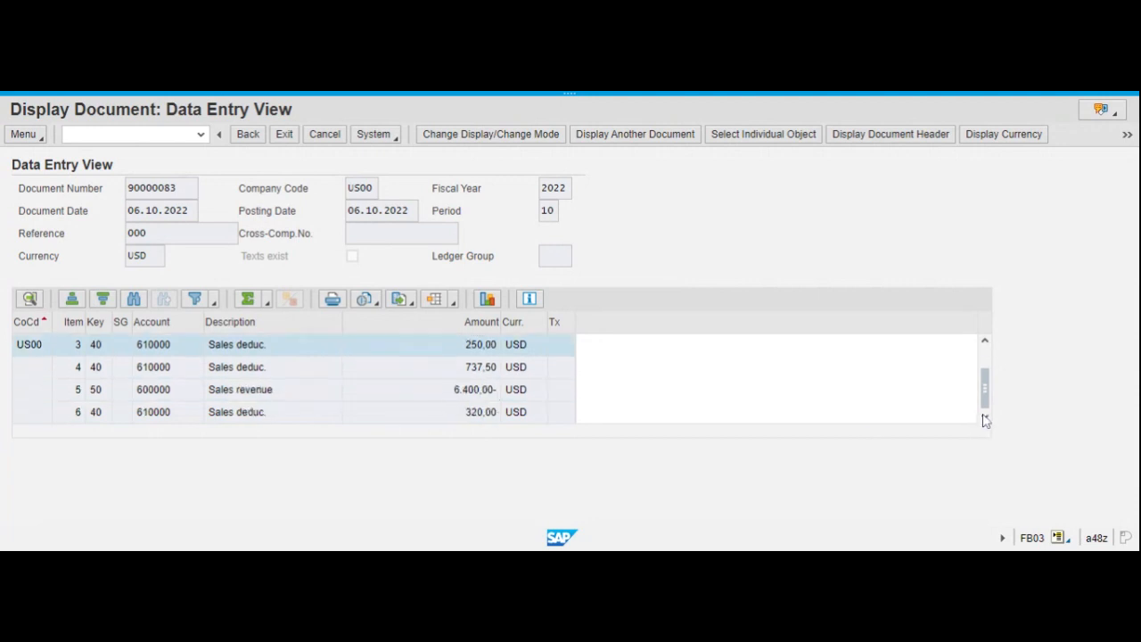
pyautogui.click(470, 394)
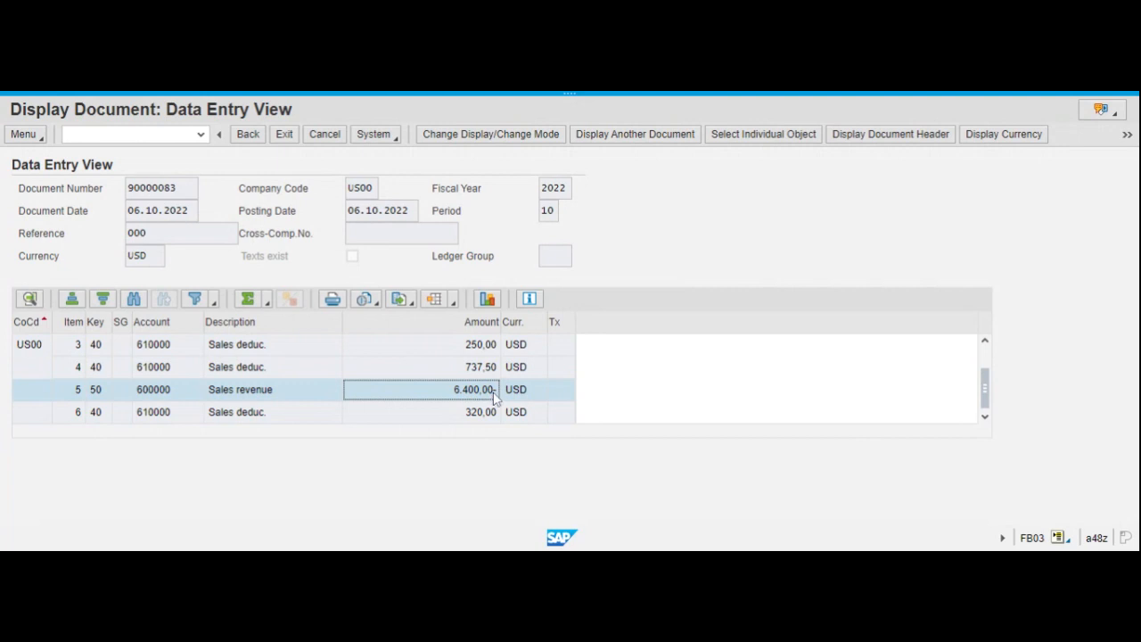
pyautogui.click(987, 416)
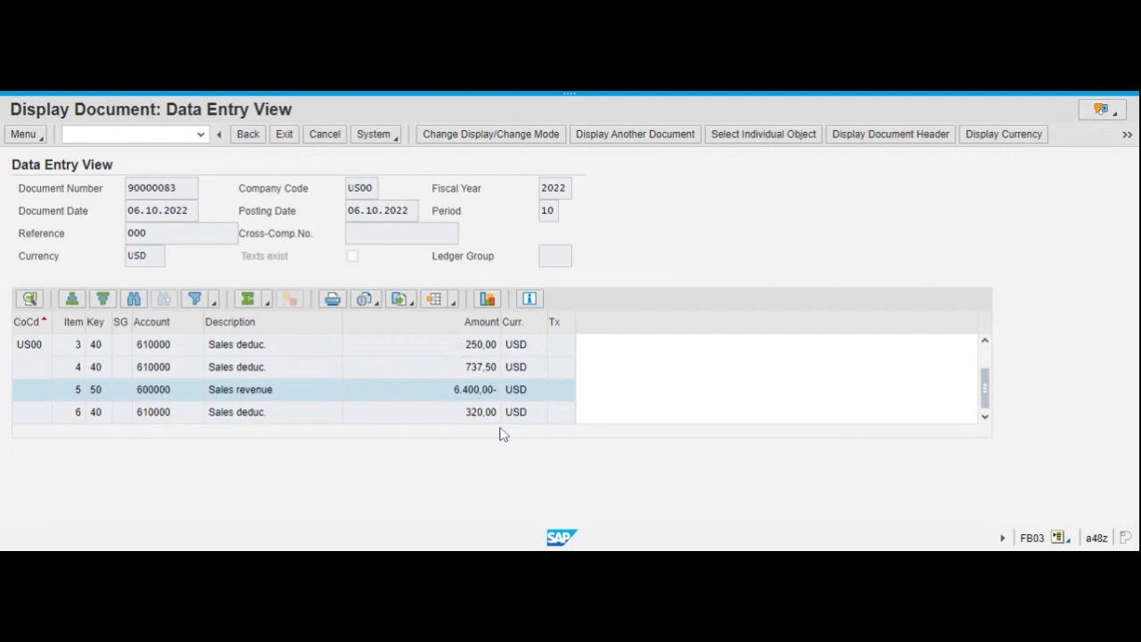
pyautogui.click(987, 358)
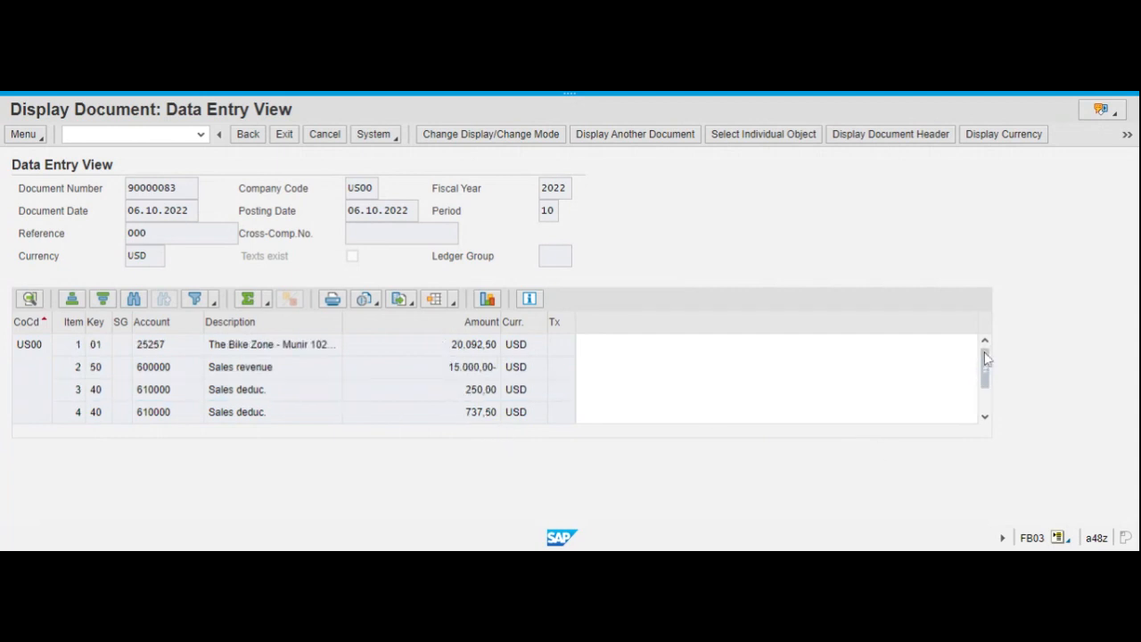
pyautogui.click(985, 417)
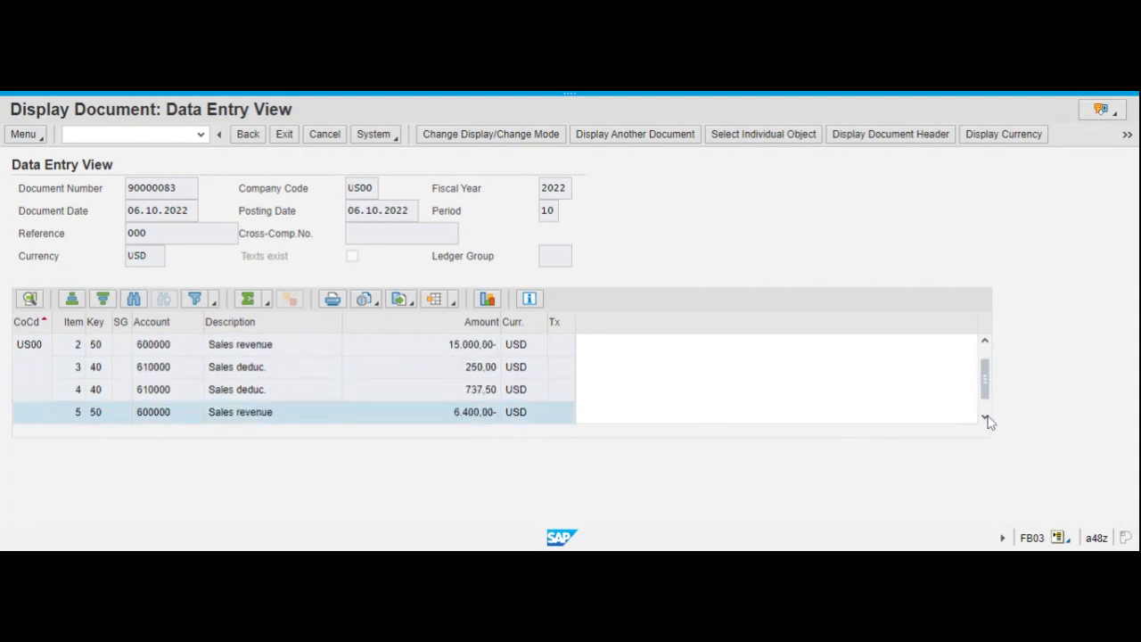
pyautogui.click(985, 416)
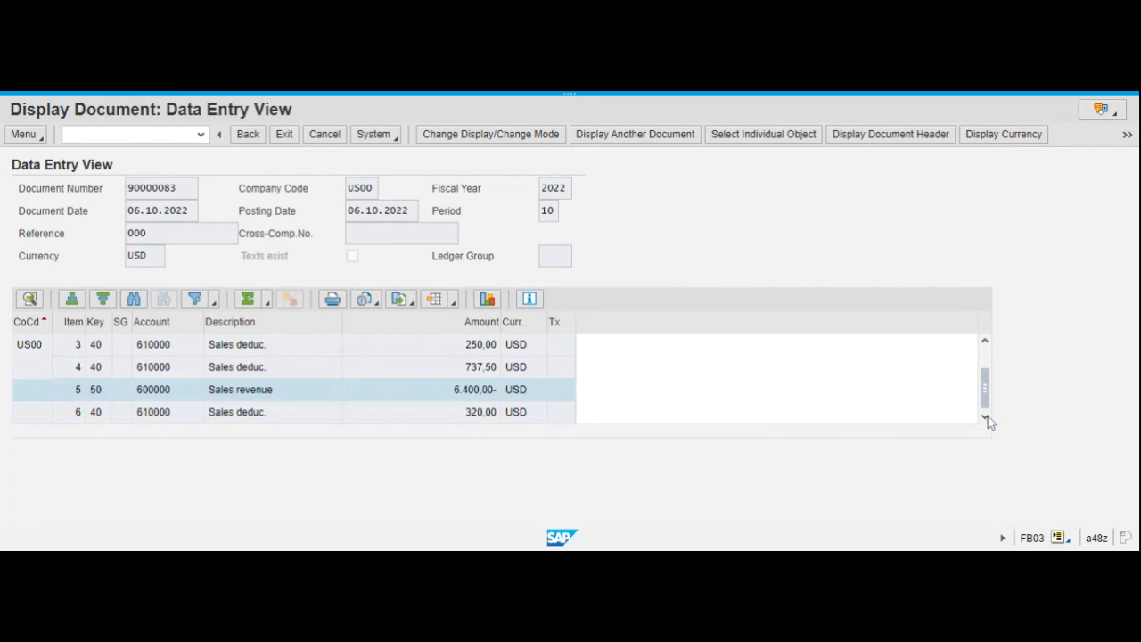
pyautogui.click(986, 355)
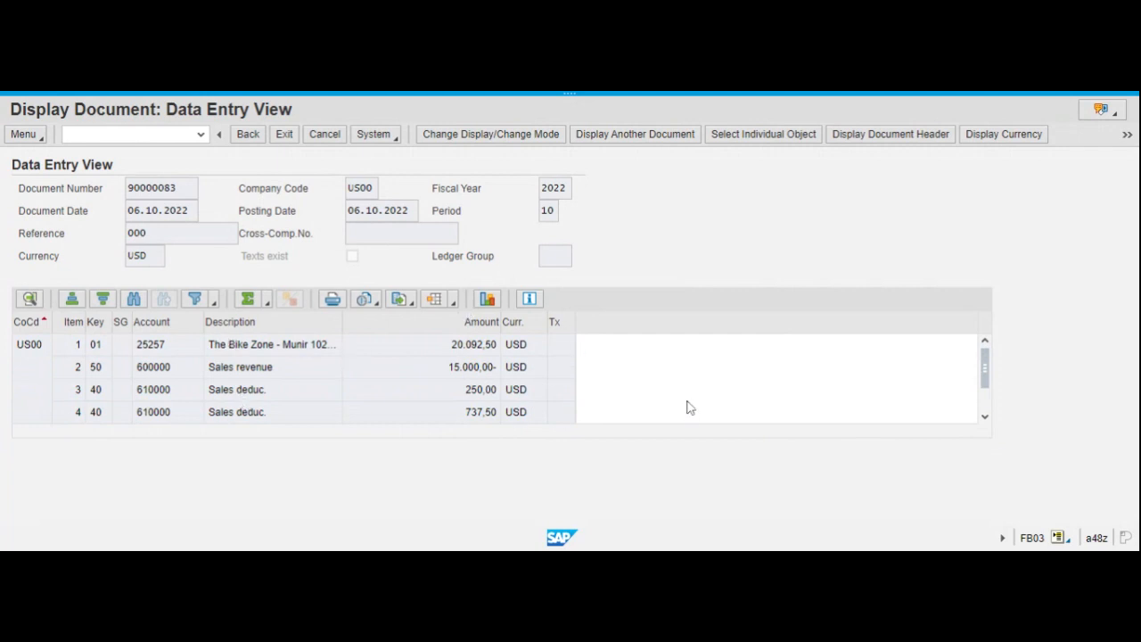
# Finish reviewing the accounting document's line items, close its document list, and exit the billing document display to the start menu.
pyautogui.click(985, 417)
pyautogui.click(986, 416)
pyautogui.moveTo(988, 368); pyautogui.dragTo(985, 357)
pyautogui.click(284, 134)
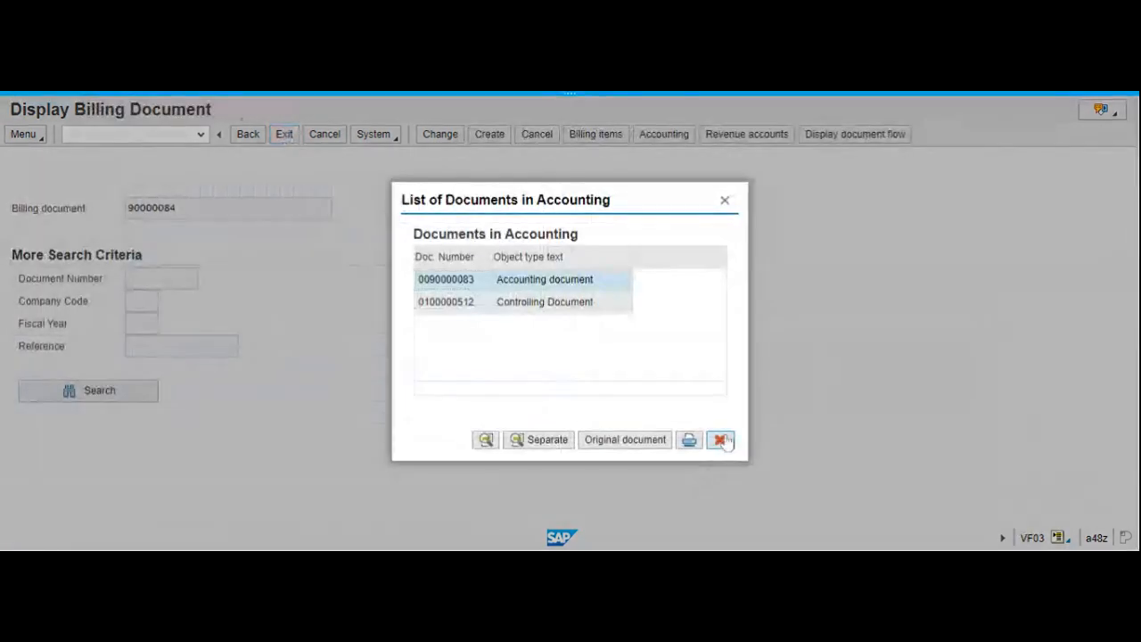
pyautogui.click(722, 438)
pyautogui.click(286, 136)
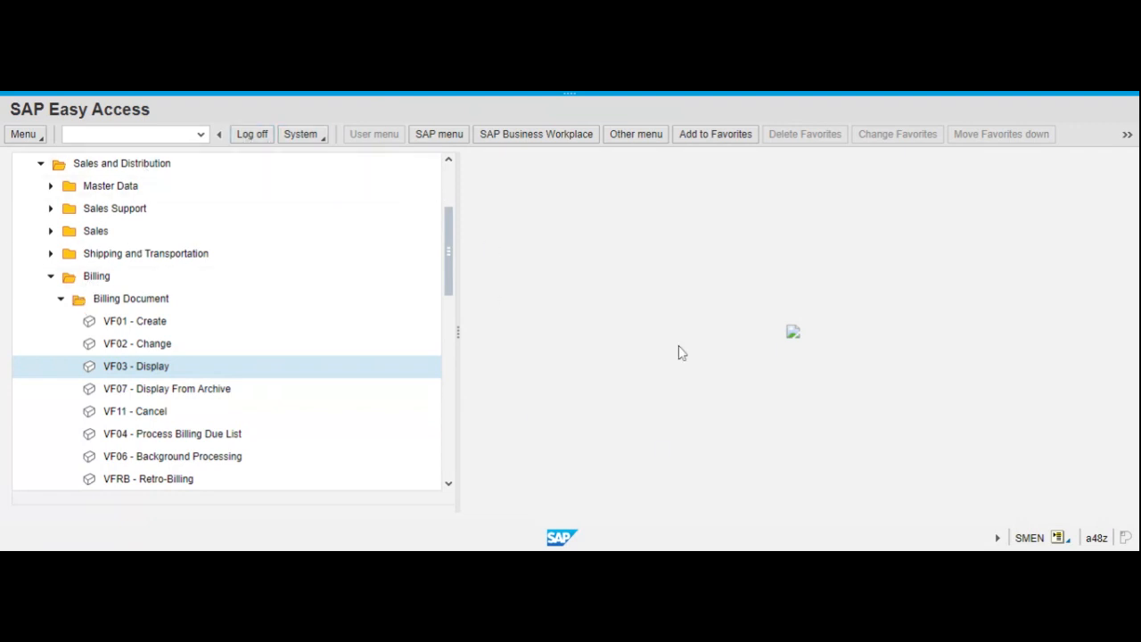
# Collapse the expanded Logistics folder in the SAP Menu tree.
pyautogui.click(105, 134)
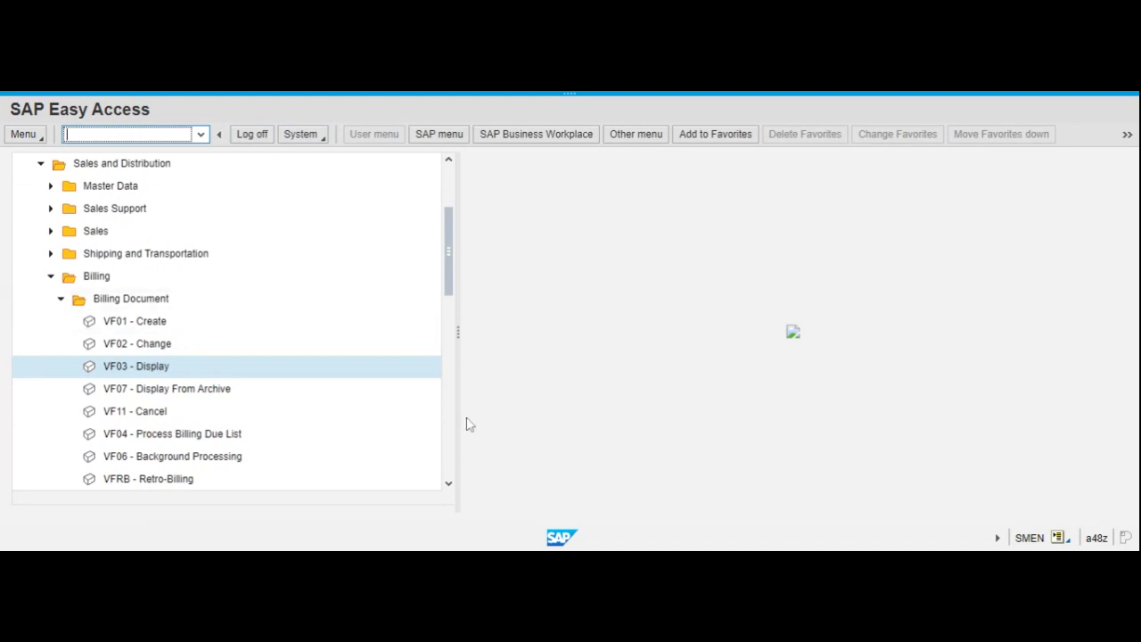
pyautogui.click(60, 300)
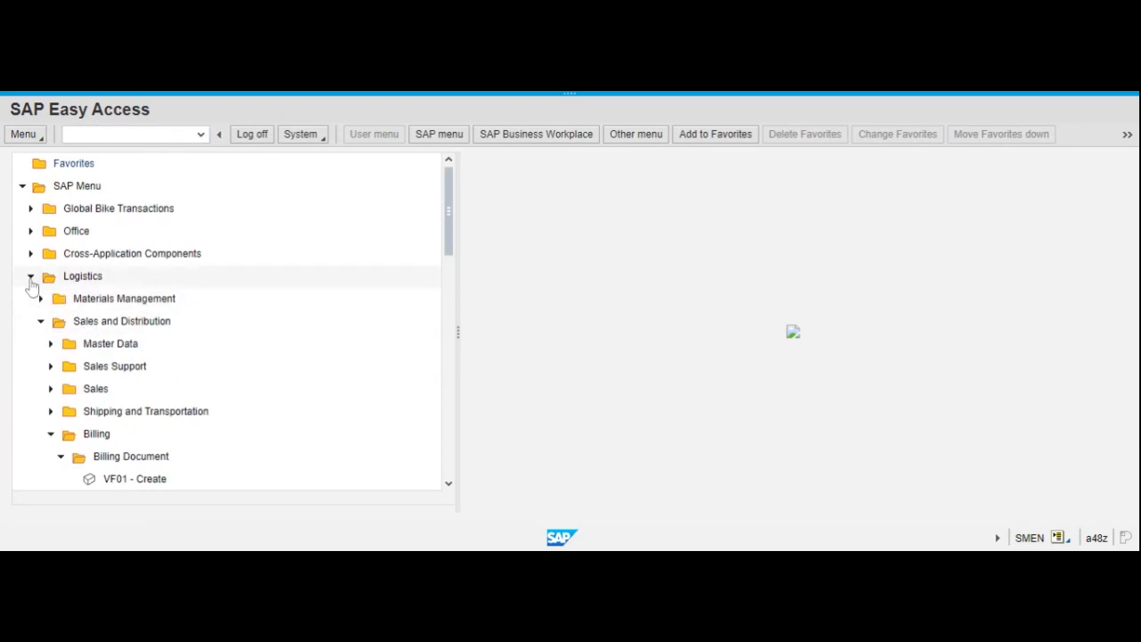
pyautogui.click(30, 277)
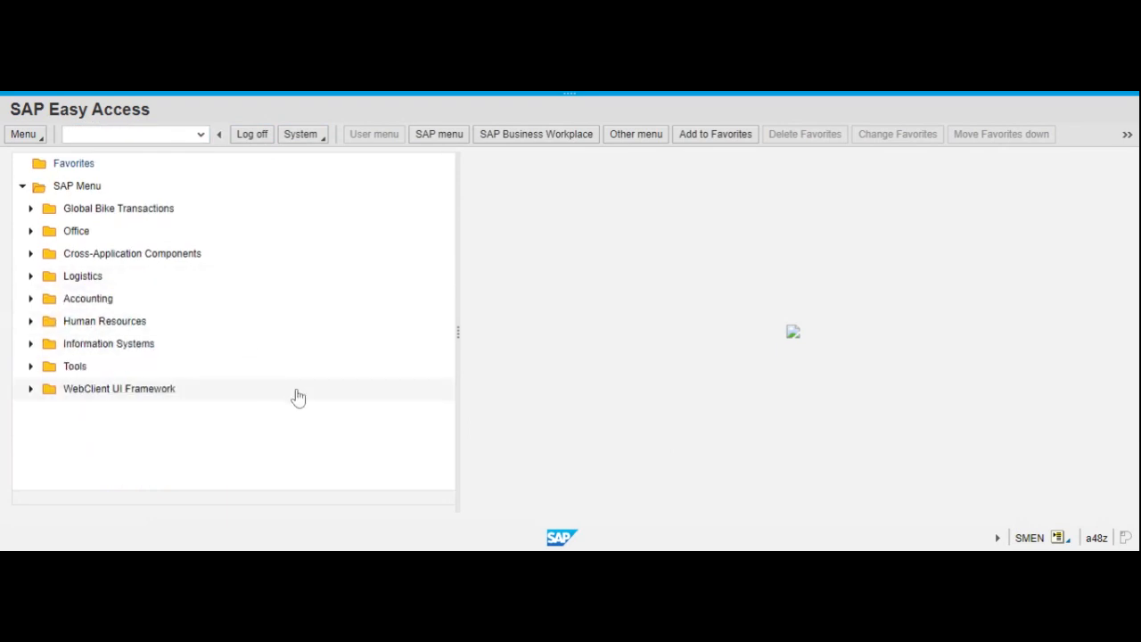
pyautogui.click(125, 134)
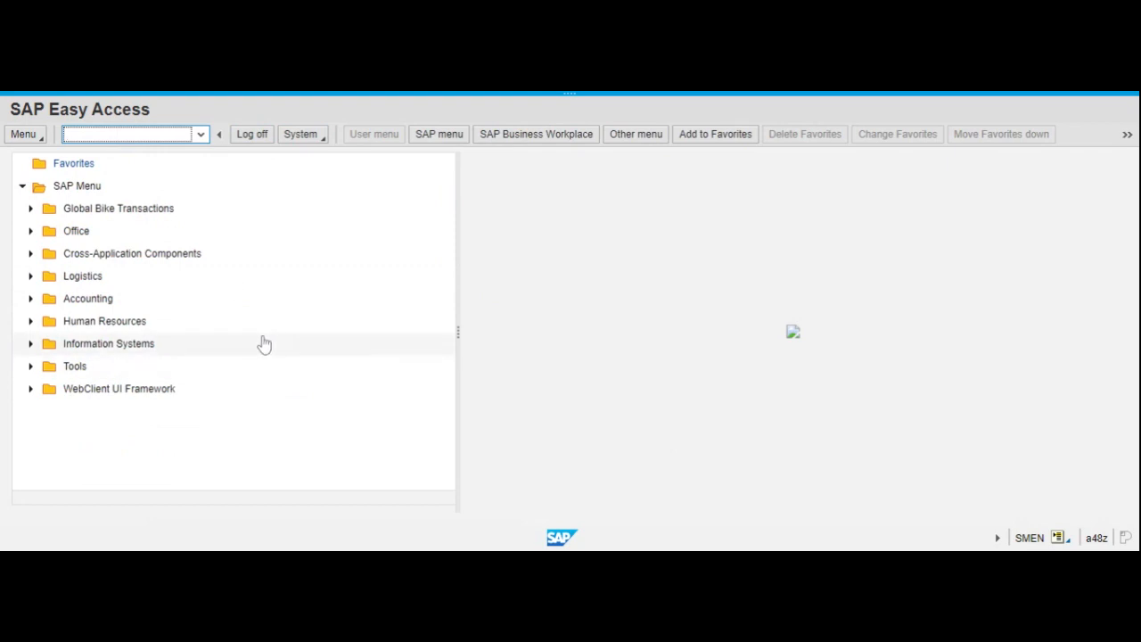
pyautogui.click(584, 93)
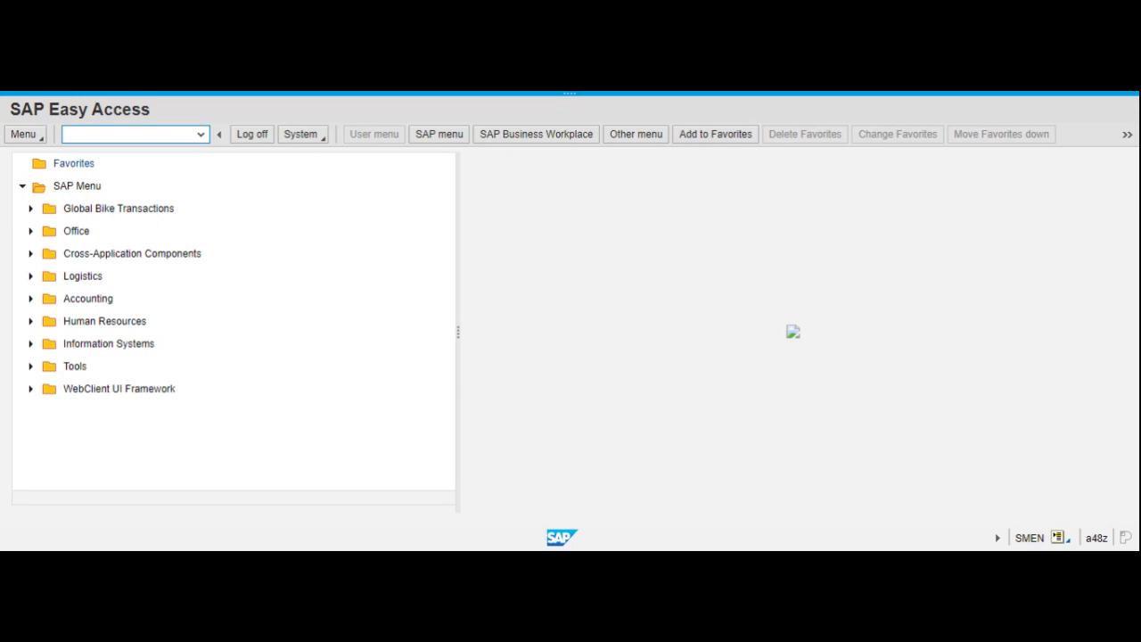
# Start transaction F-28 for incoming payments and set the document date to 06.10.2022.
pyautogui.click(129, 135)
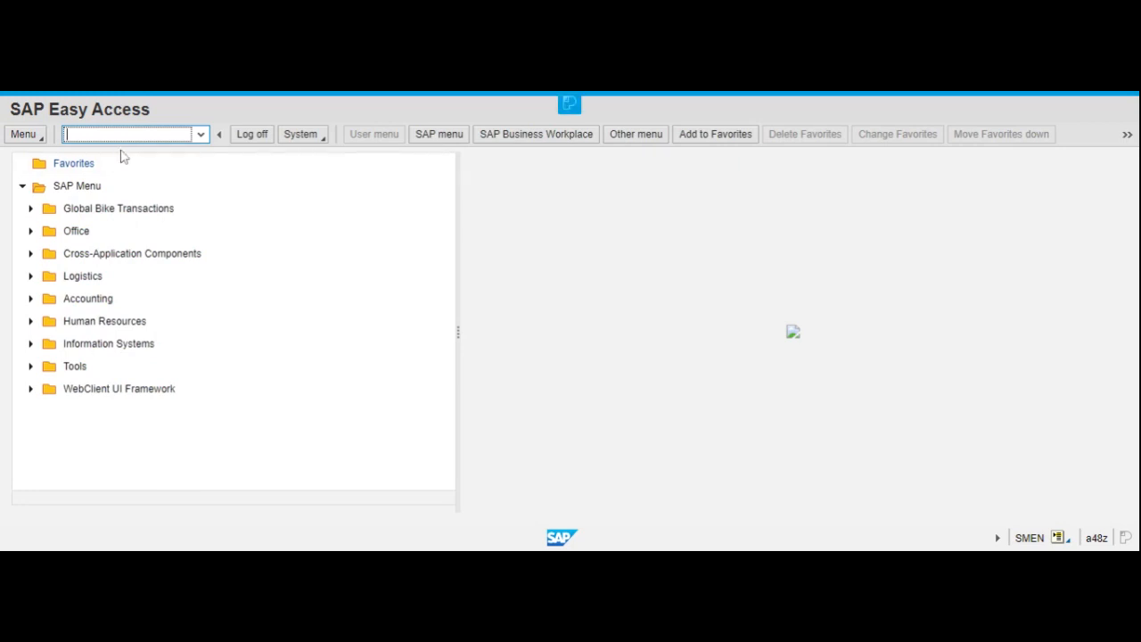
pyautogui.write('f-28')
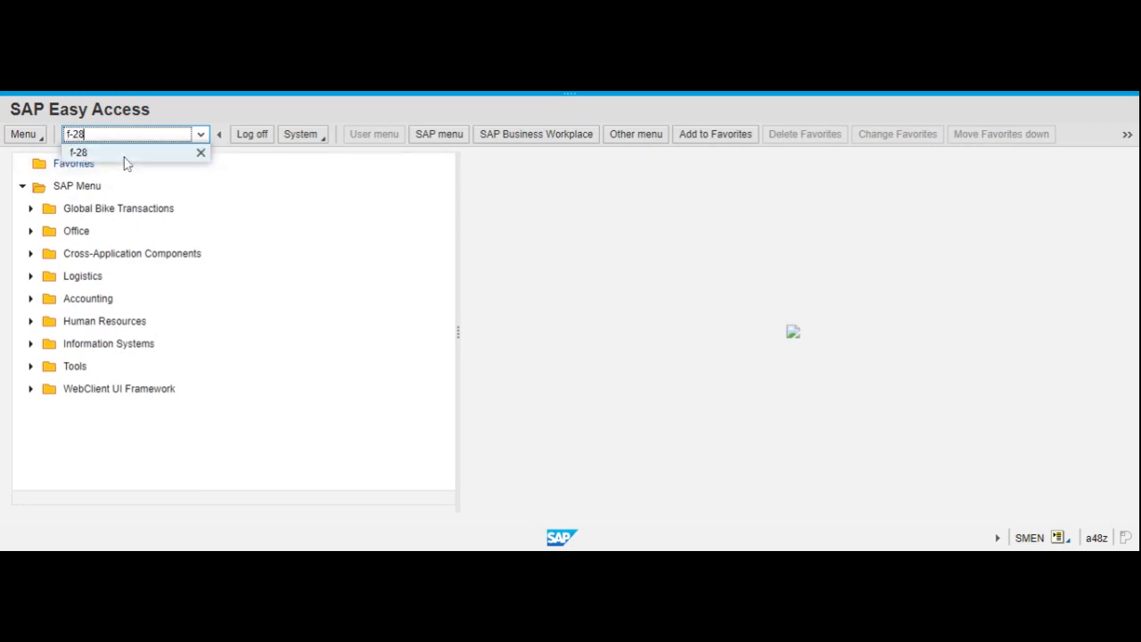
pyautogui.press('Return')
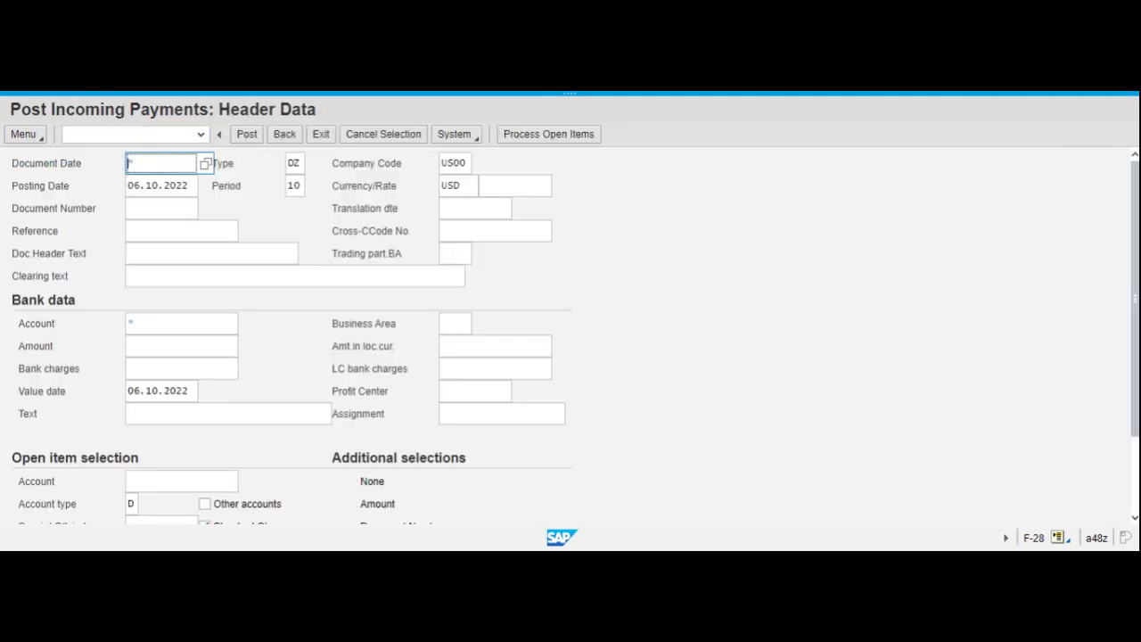
pyautogui.click(205, 163)
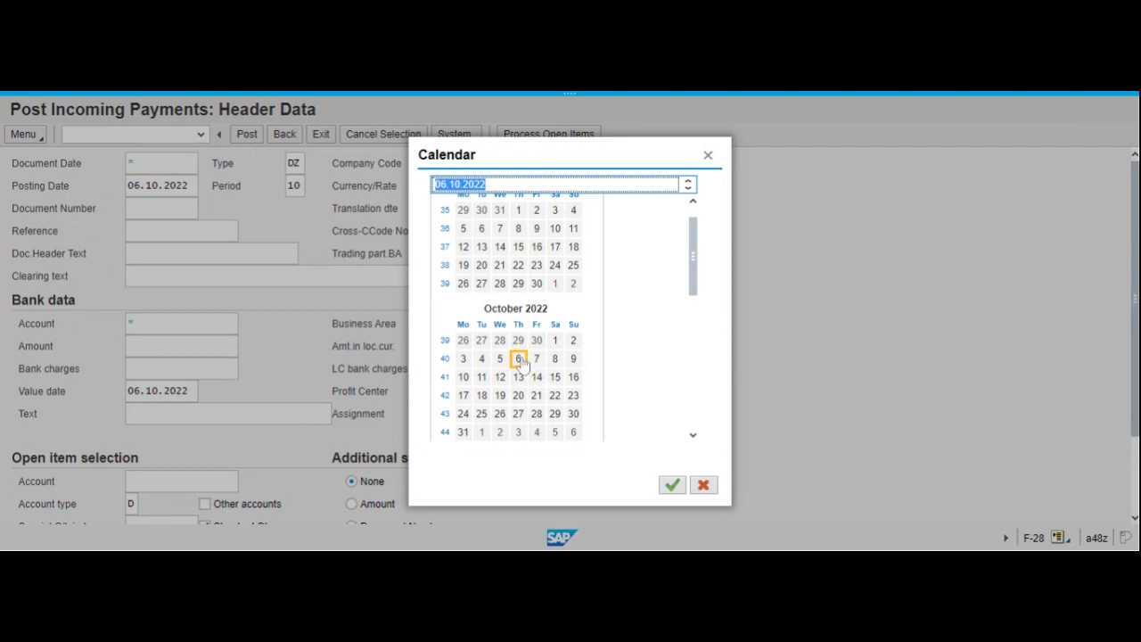
pyautogui.doubleClick(519, 359)
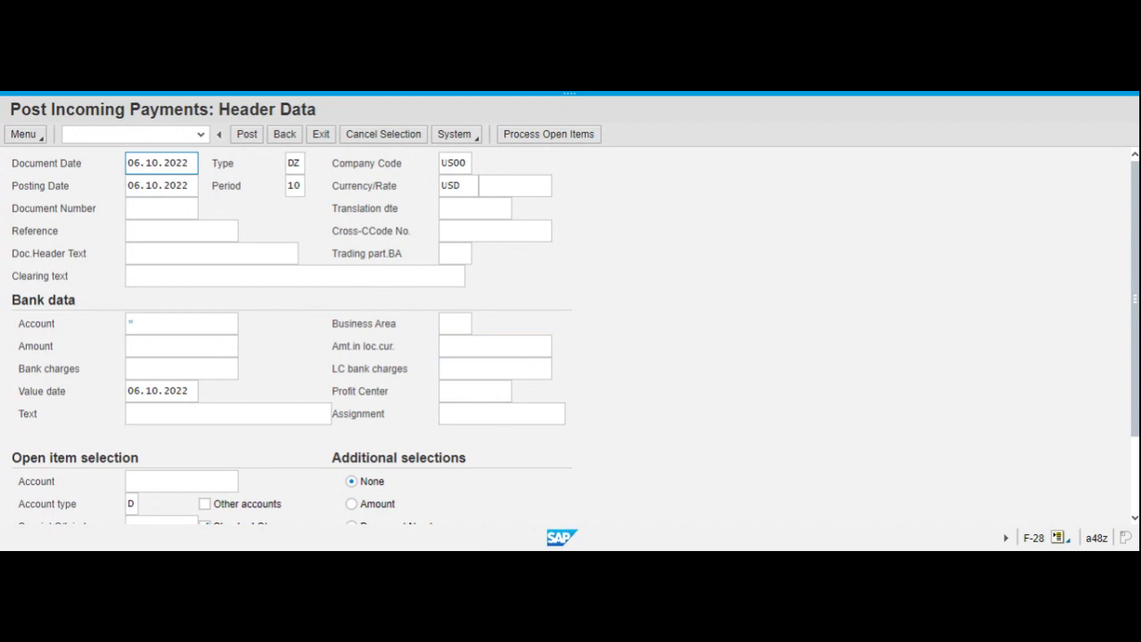
# Fill in the bank data with the bank G/L account number and an amount of 20092,5.
pyautogui.click(129, 323)
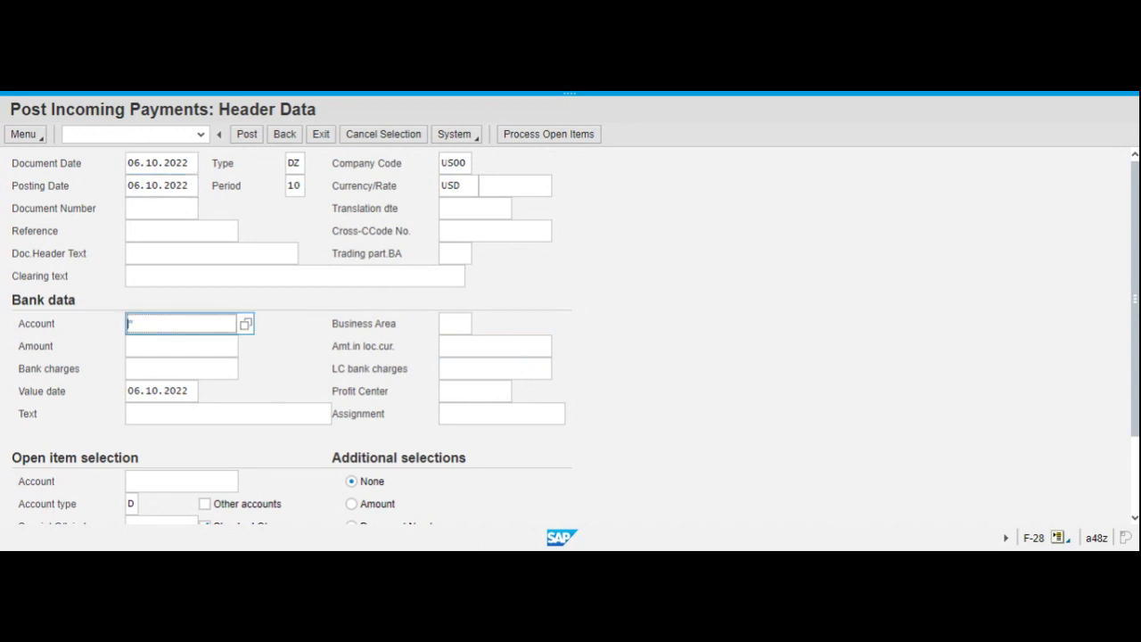
pyautogui.write('10')
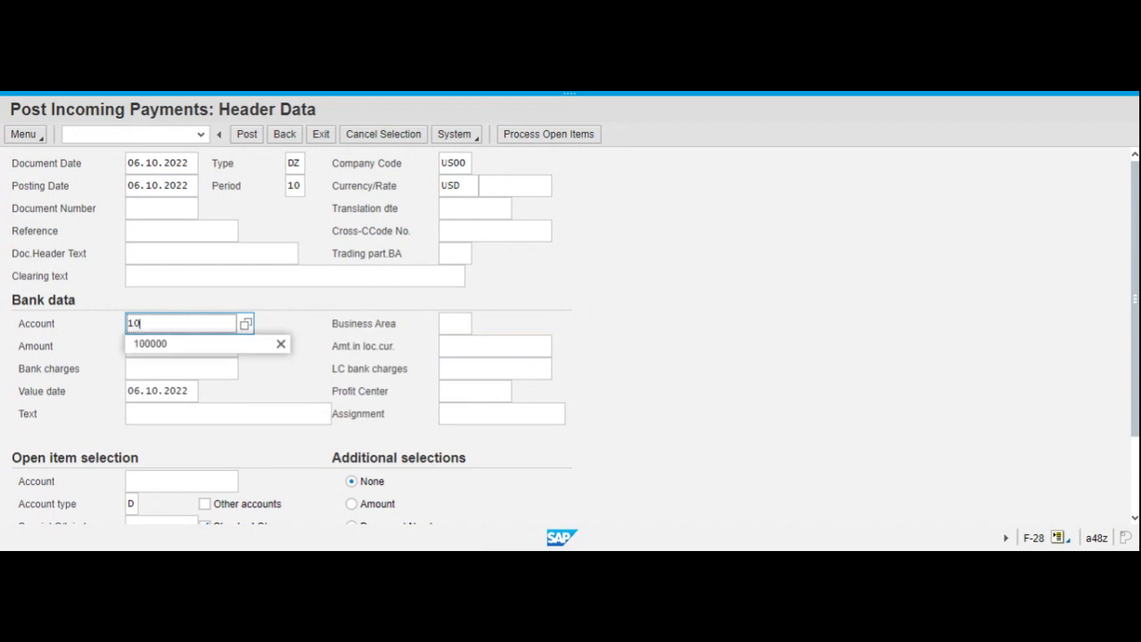
pyautogui.write('0000')
pyautogui.click(783, 299)
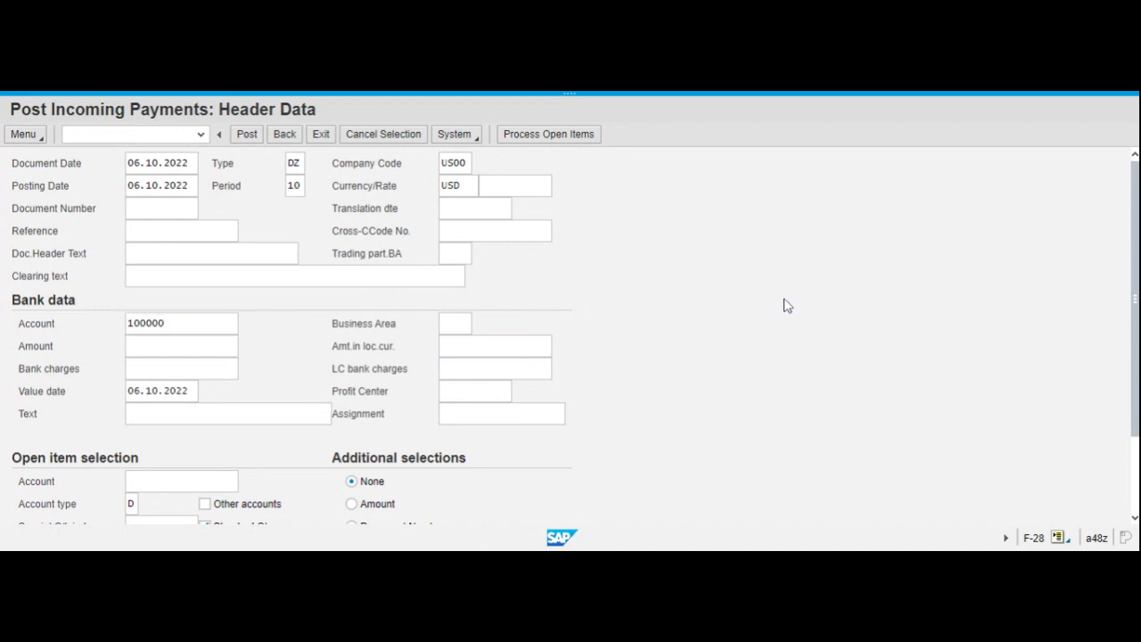
pyautogui.click(154, 346)
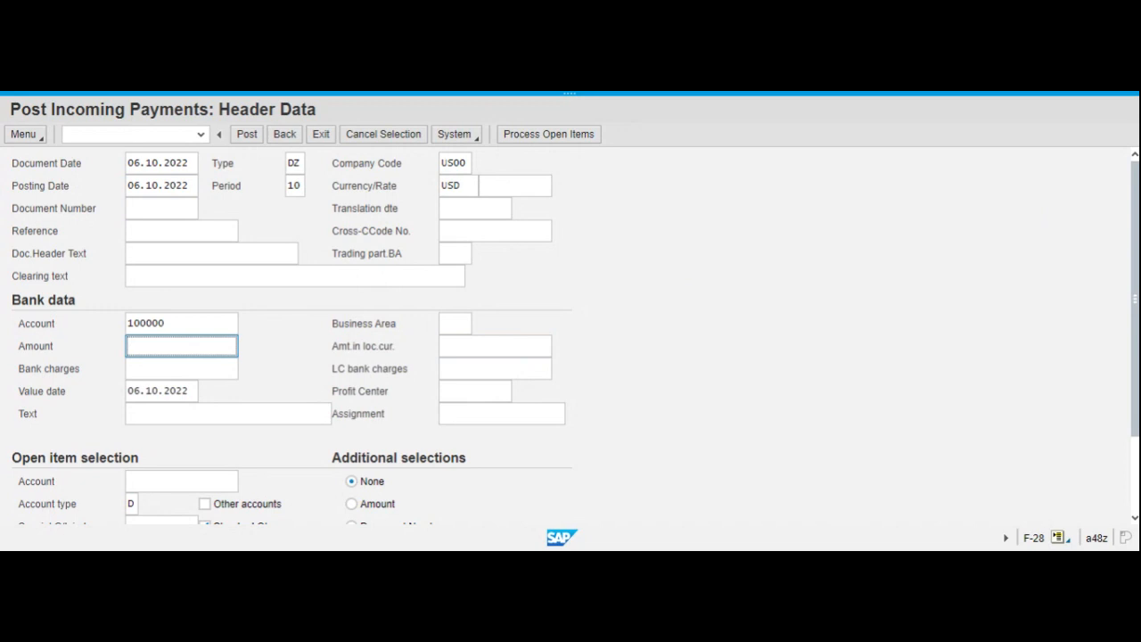
pyautogui.write('2')
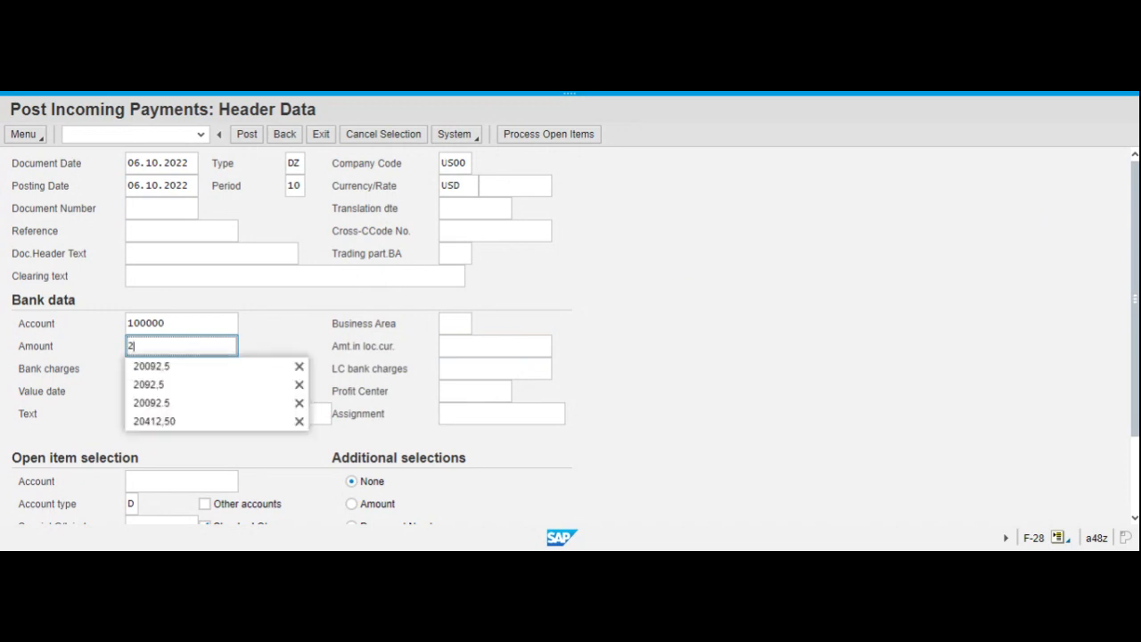
pyautogui.click(171, 367)
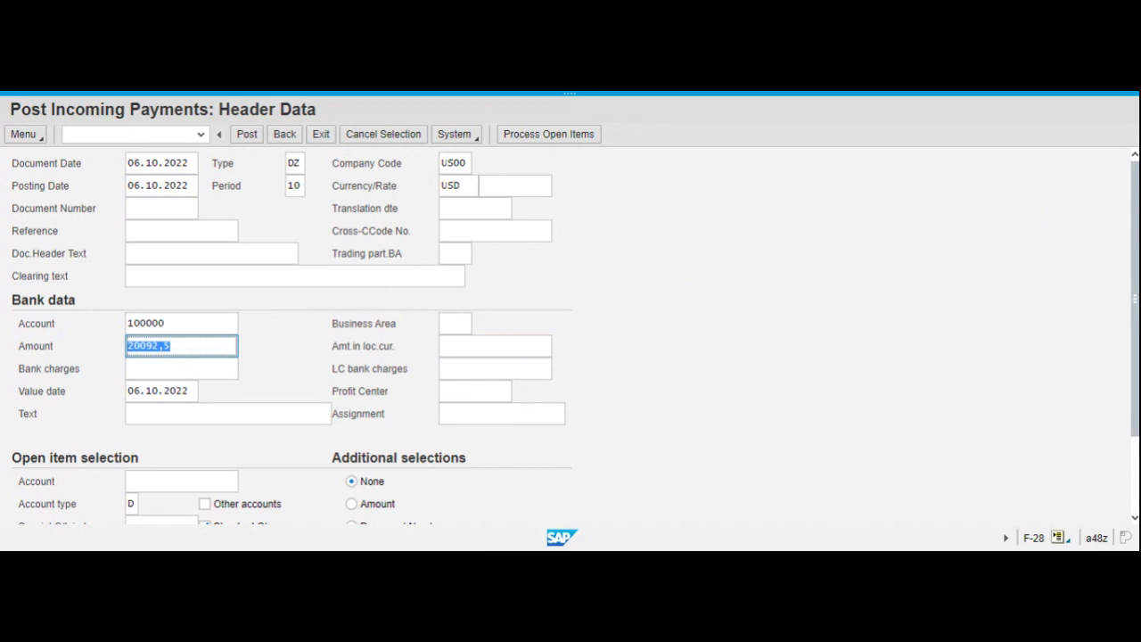
pyautogui.press('Tab')
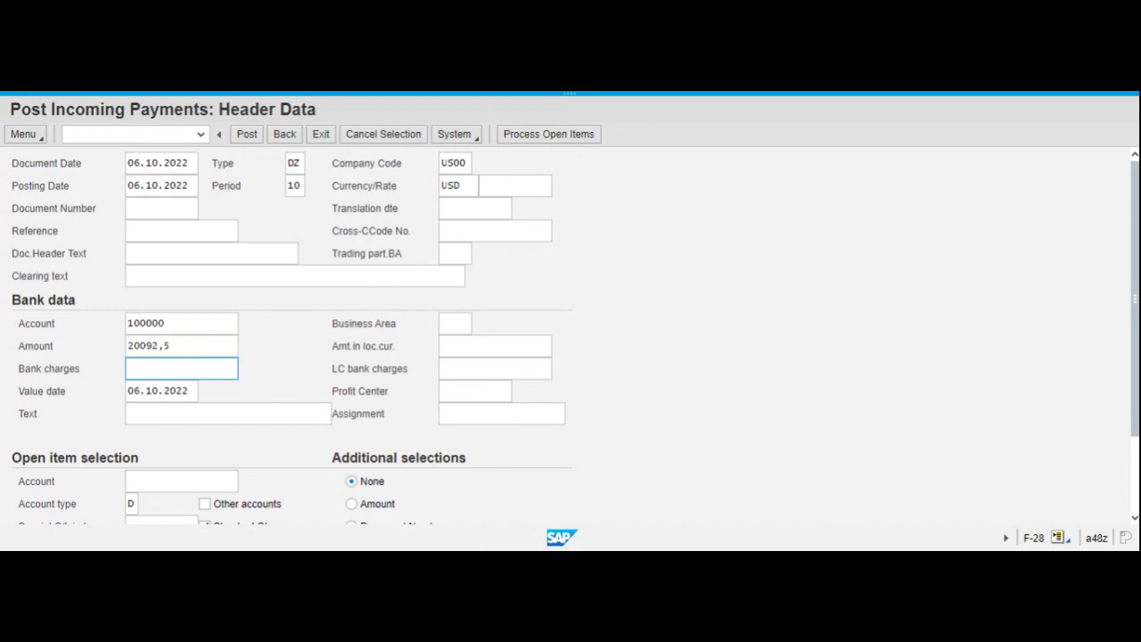
pyautogui.click(187, 348)
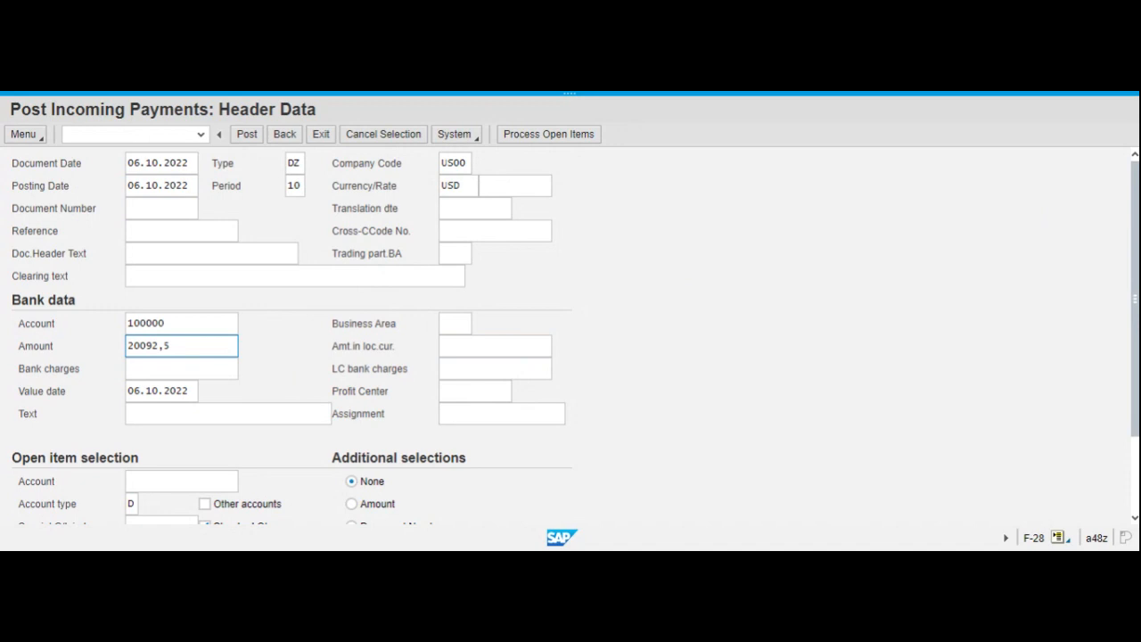
# Enter the customer's account number in the open item selection and process that customer's open items.
pyautogui.scroll(-1, 183, 470)
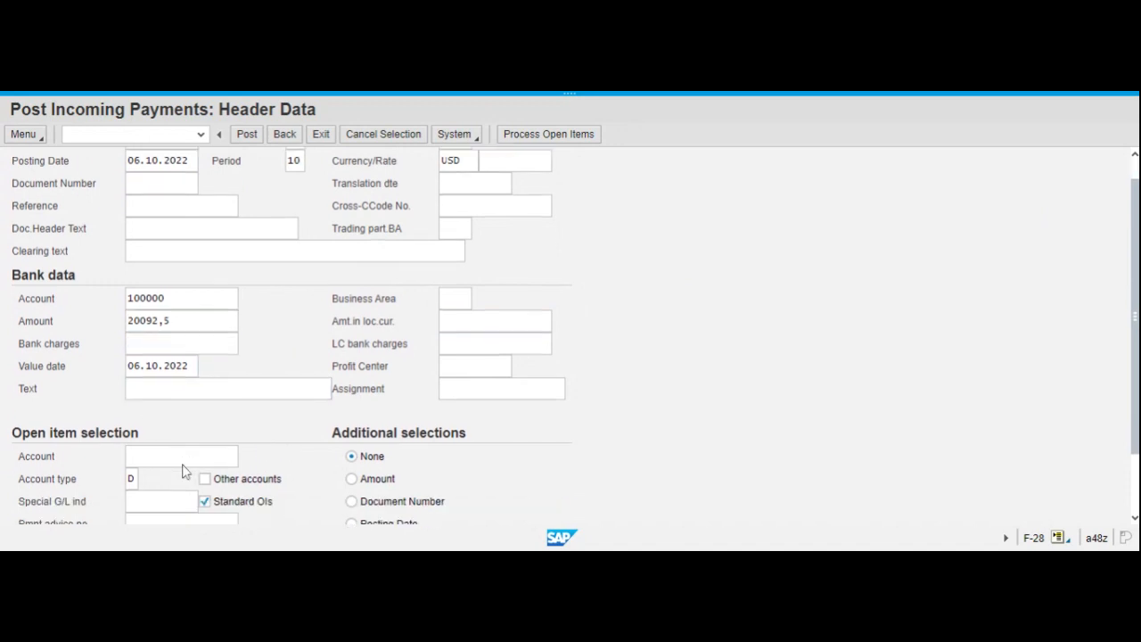
pyautogui.click(182, 459)
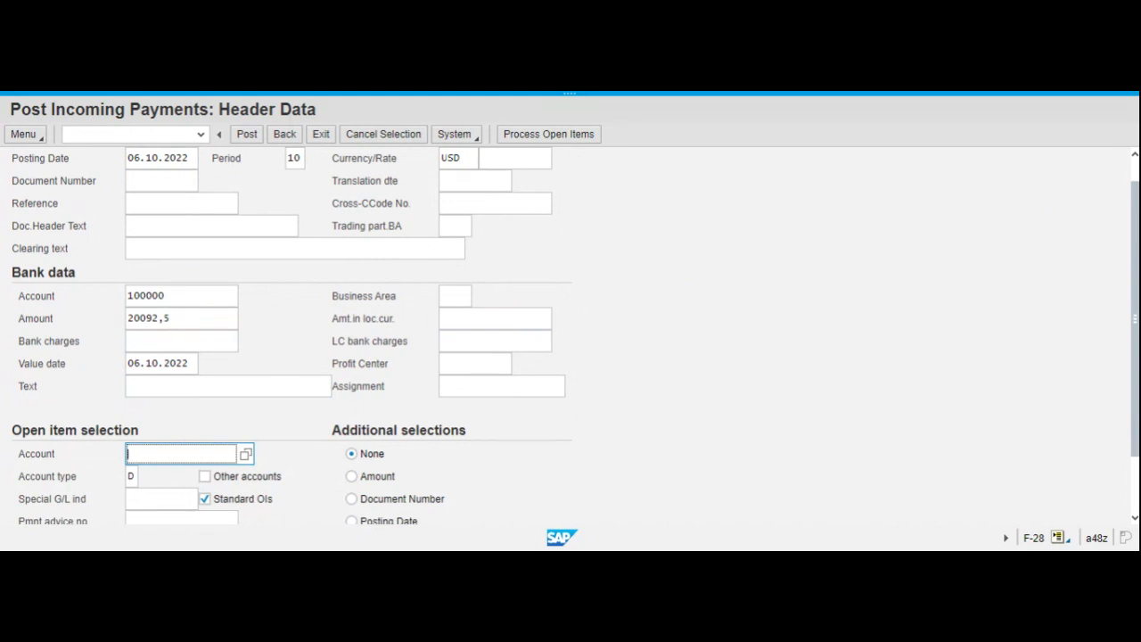
pyautogui.write('2')
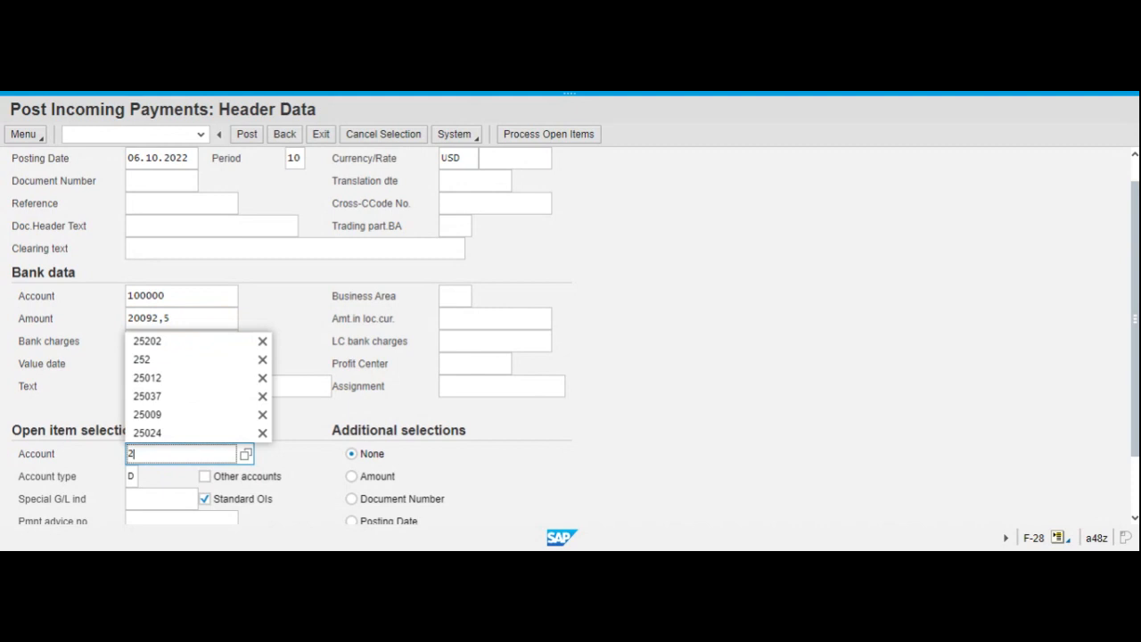
pyautogui.write('52')
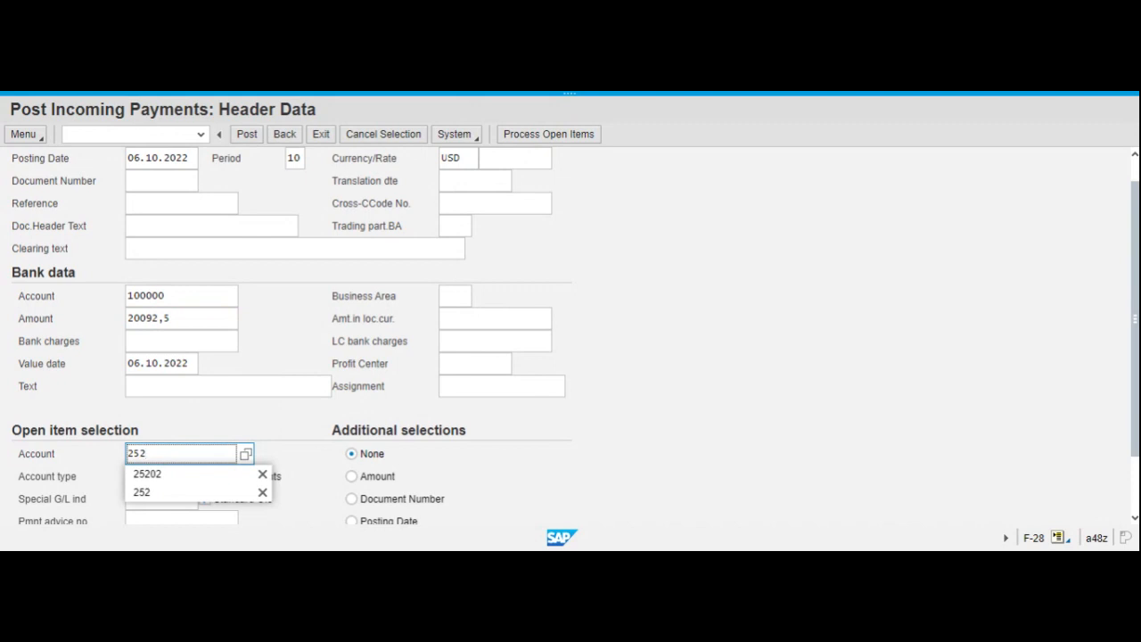
pyautogui.write('5')
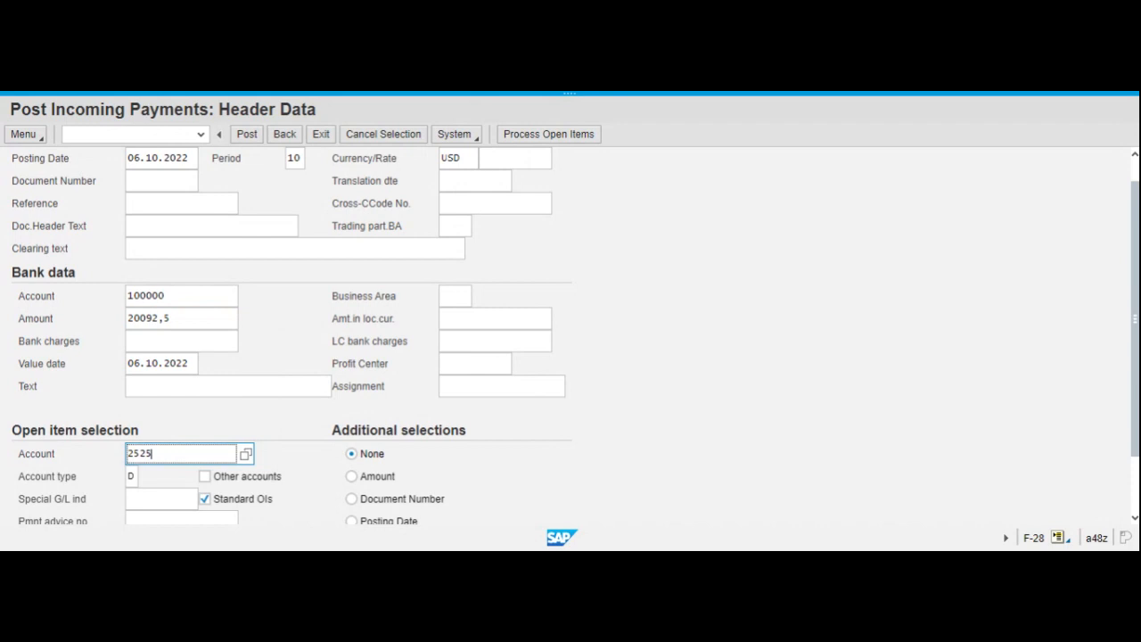
pyautogui.write('7')
pyautogui.click(747, 338)
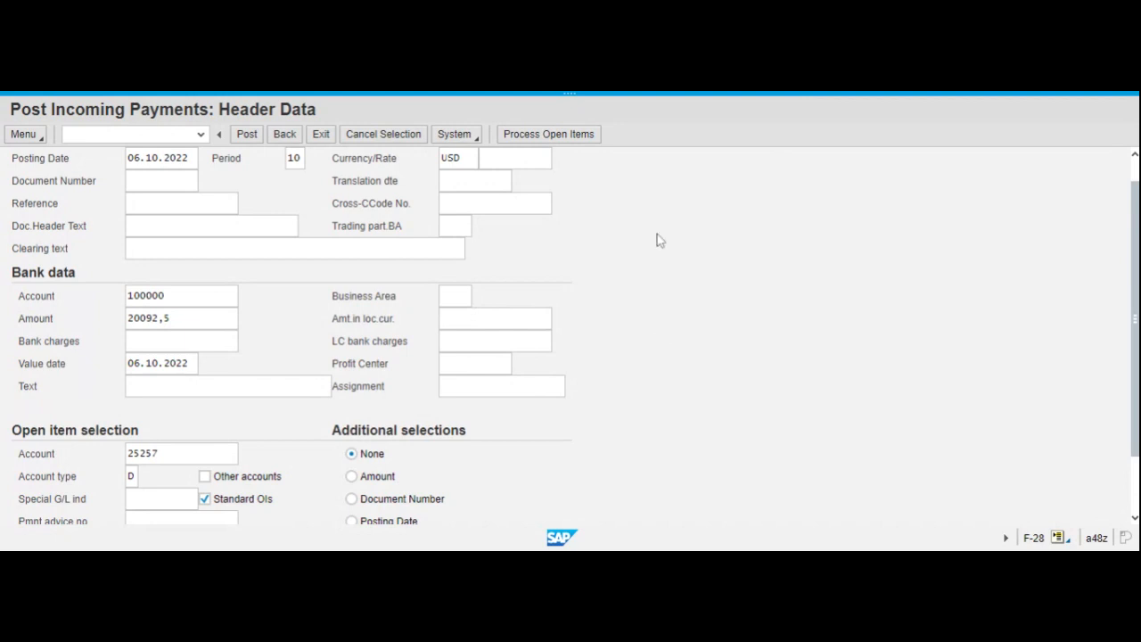
pyautogui.click(557, 135)
pyautogui.click(548, 141)
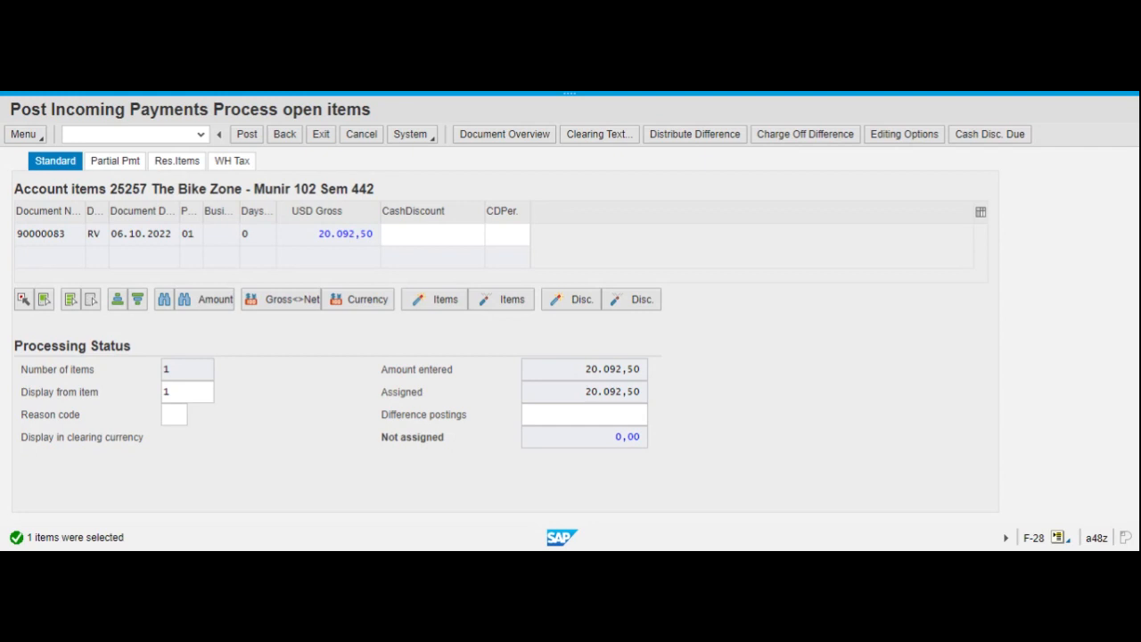
# Post the incoming payment against the customer's open invoice item.
pyautogui.click(432, 235)
pyautogui.click(249, 136)
pyautogui.click(523, 96)
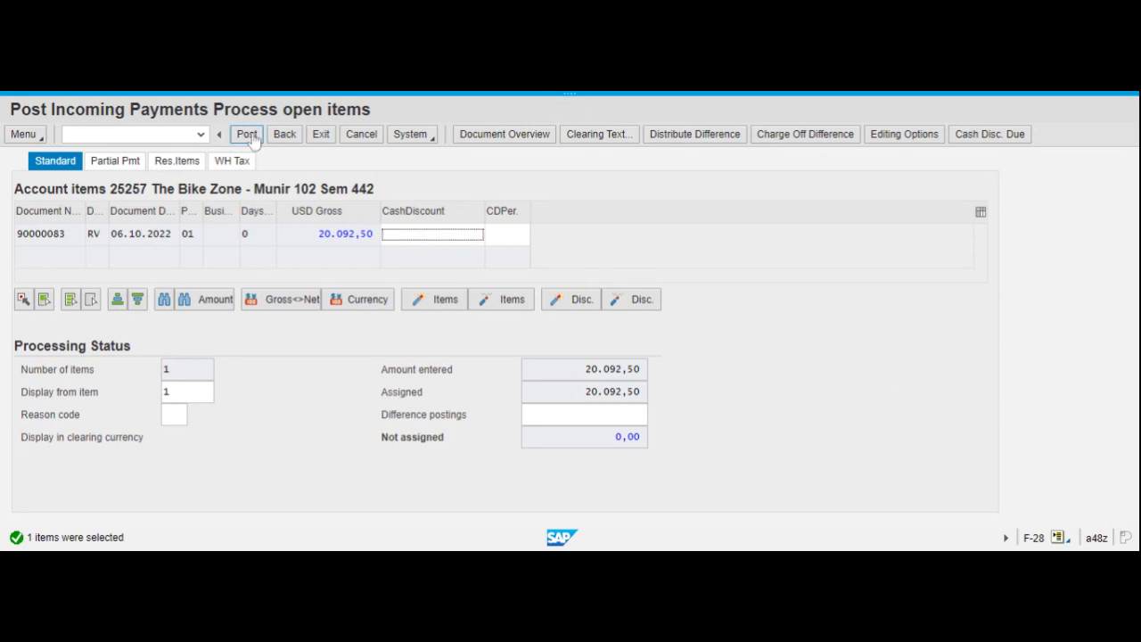
pyautogui.click(249, 135)
pyautogui.click(249, 135)
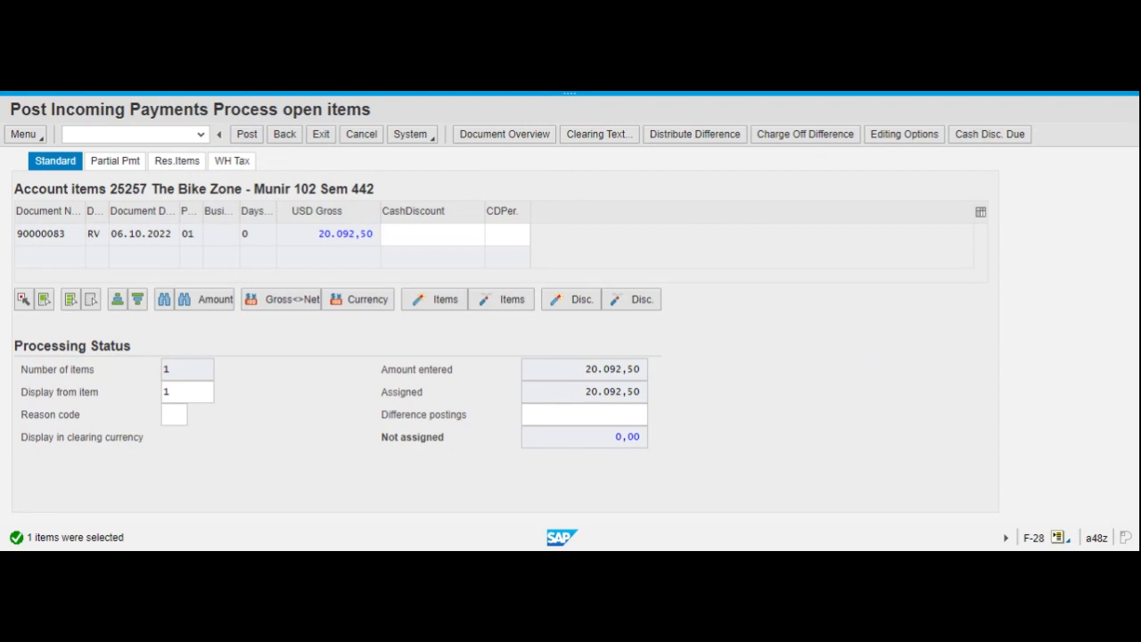
pyautogui.click(246, 139)
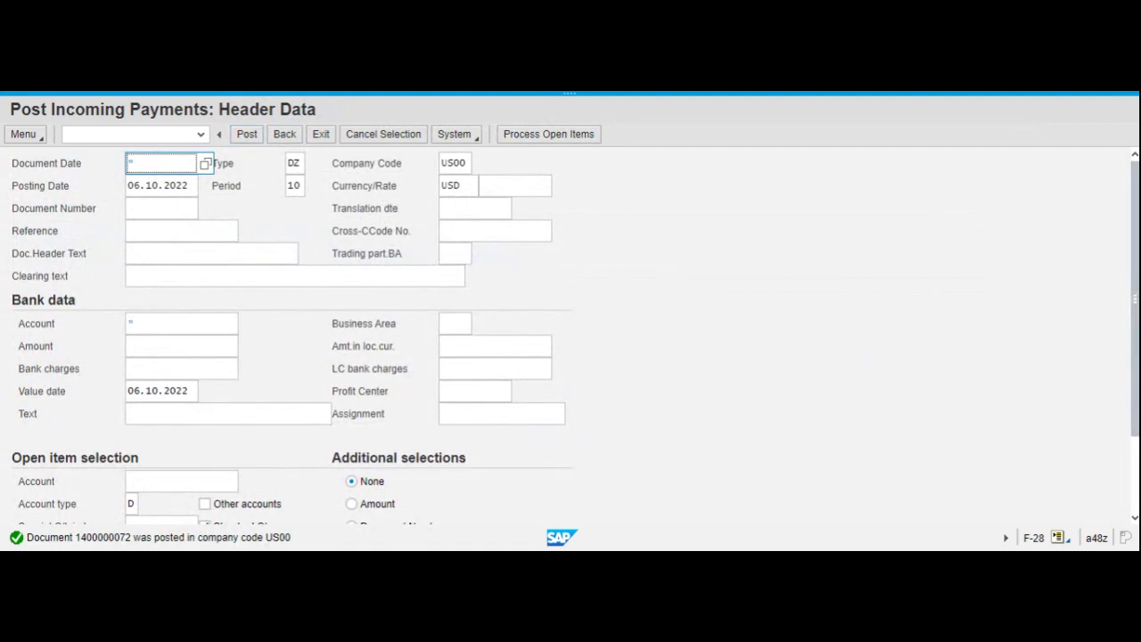
# View the details of the posting message, highlight the payment document number, and close the message window.
pyautogui.doubleClick(252, 537)
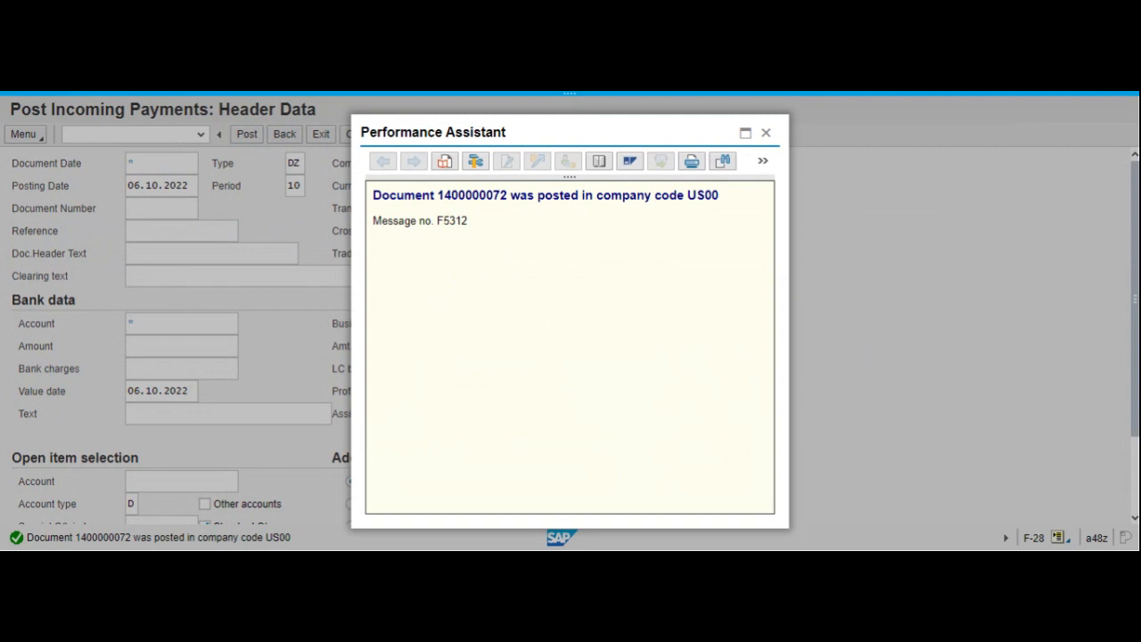
pyautogui.moveTo(436, 195); pyautogui.dragTo(479, 194)
pyautogui.click(517, 247)
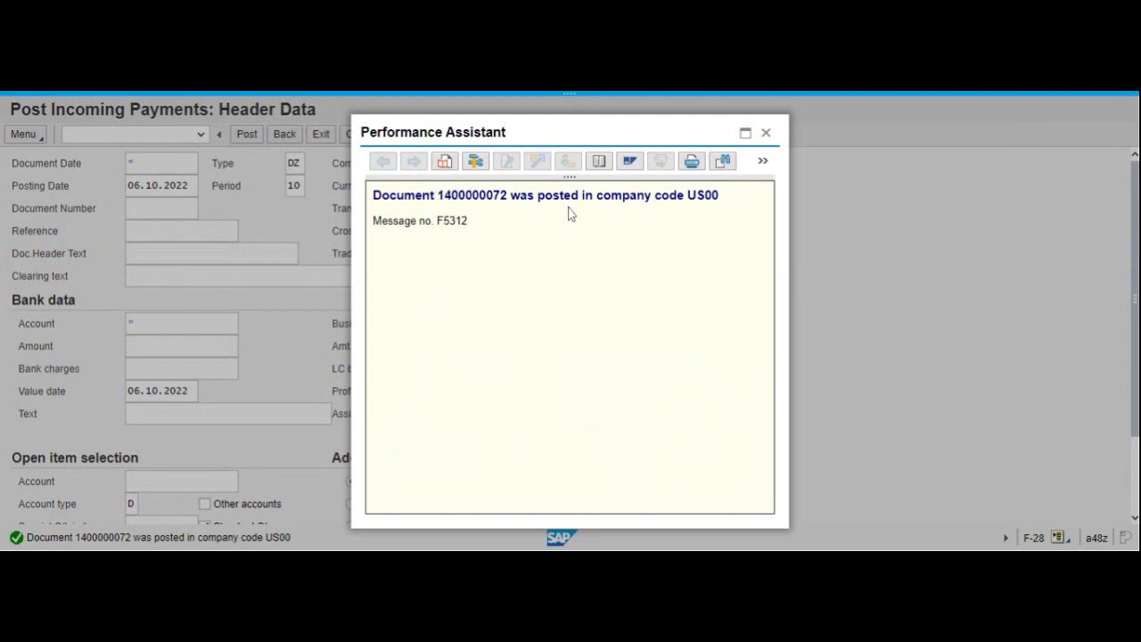
pyautogui.click(768, 134)
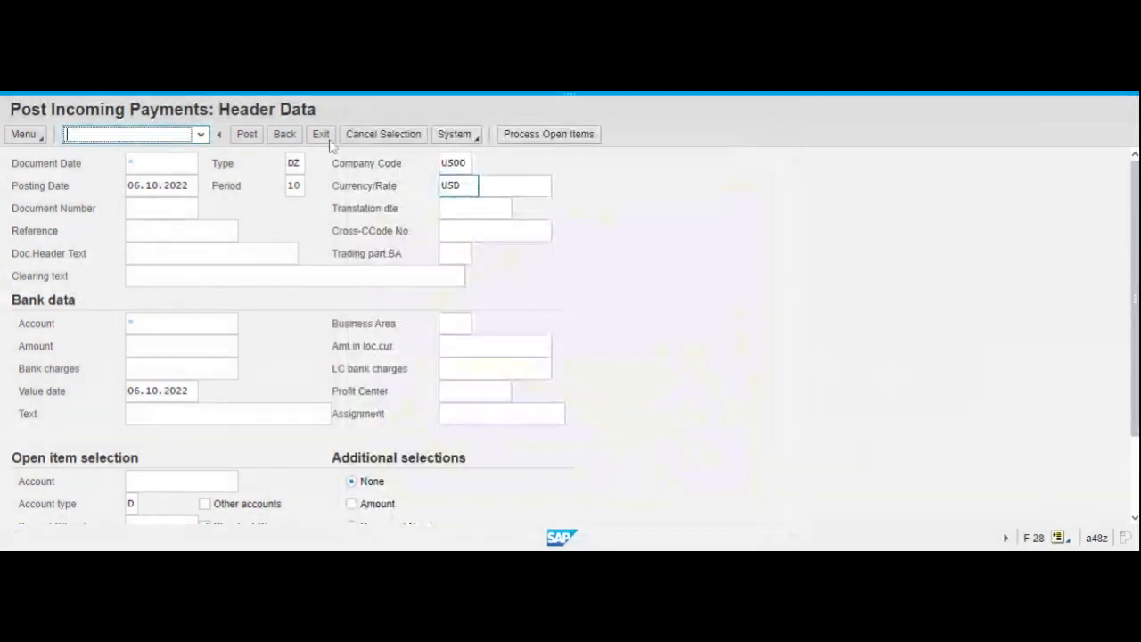
# Exit the incoming payments transaction without entering another payment, returning to the start menu.
pyautogui.click(285, 135)
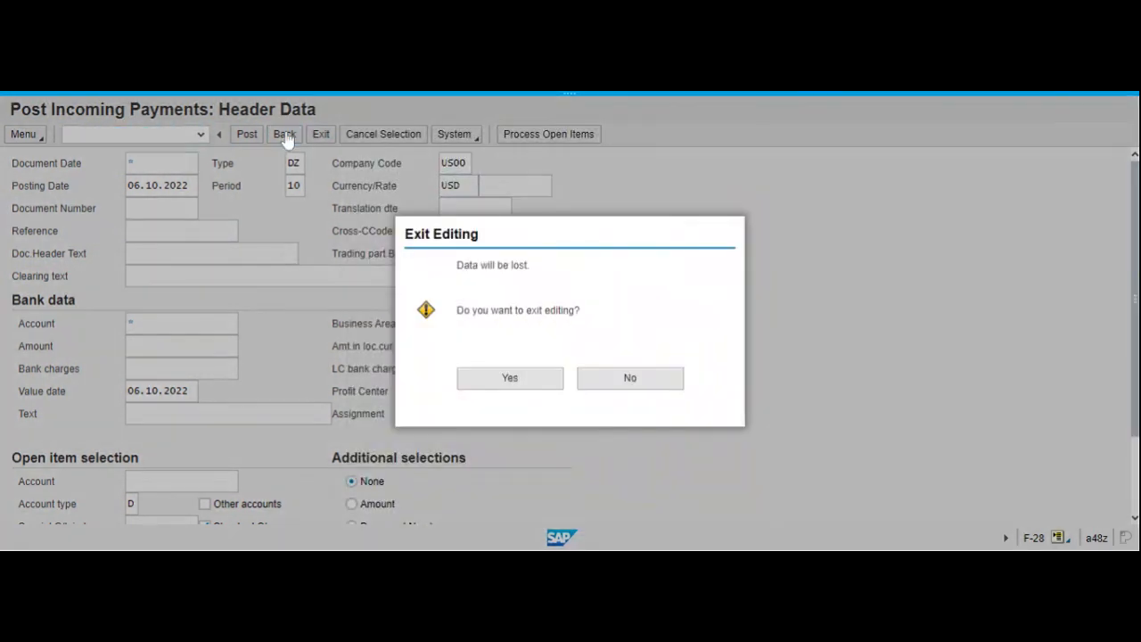
pyautogui.click(630, 379)
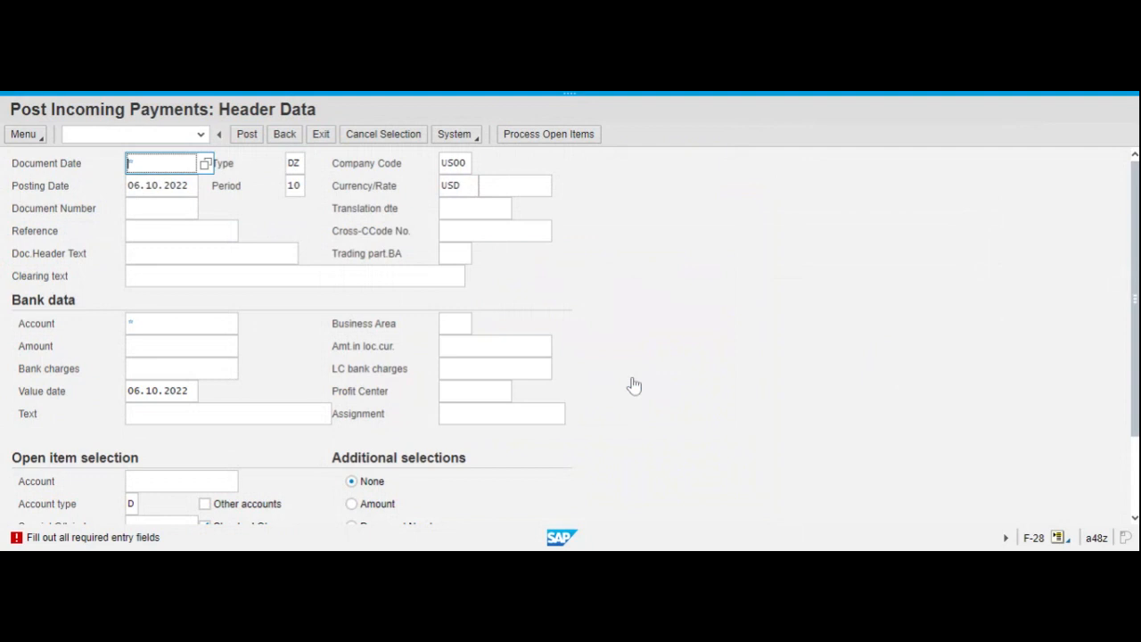
pyautogui.click(321, 135)
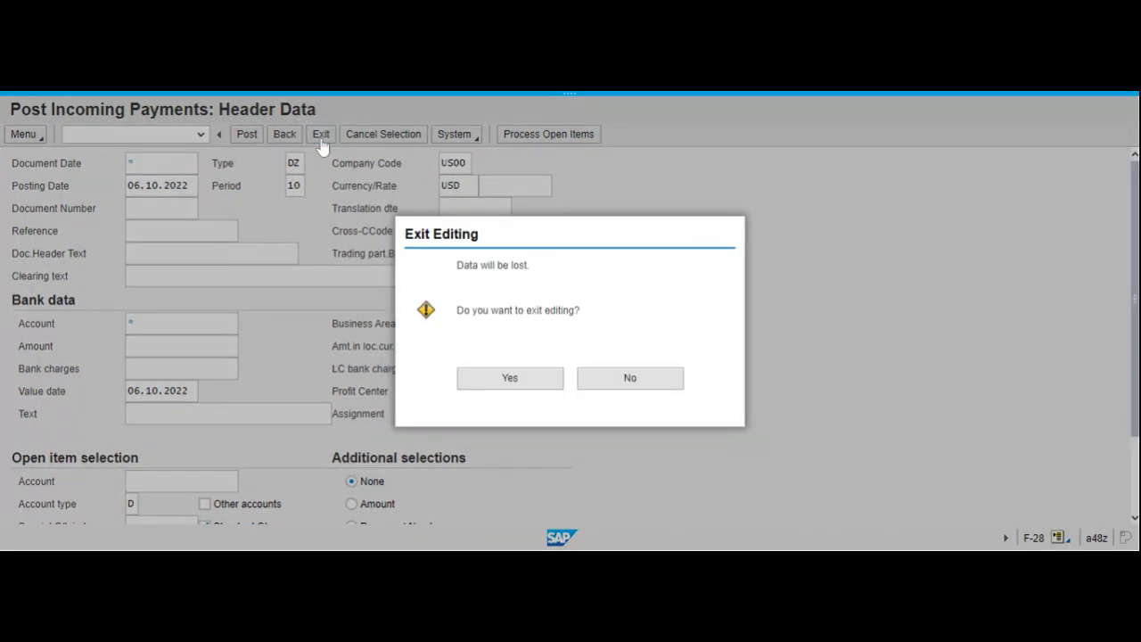
pyautogui.click(511, 381)
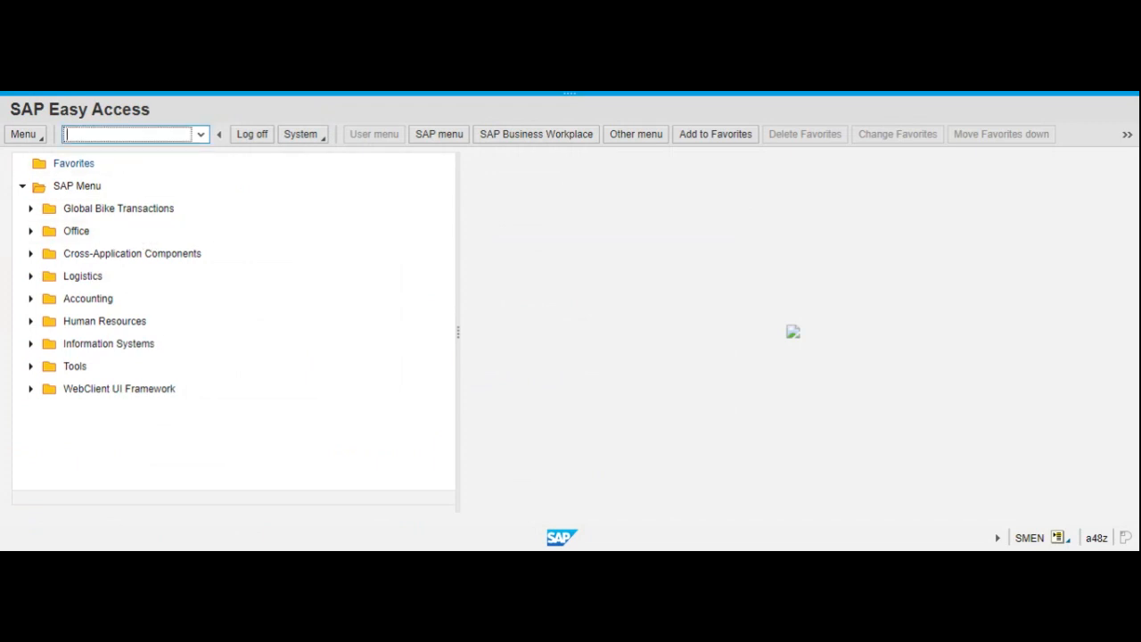
# Start transaction VA03 and display the paid sales order by its order number.
pyautogui.write('va03')
pyautogui.press('Return')
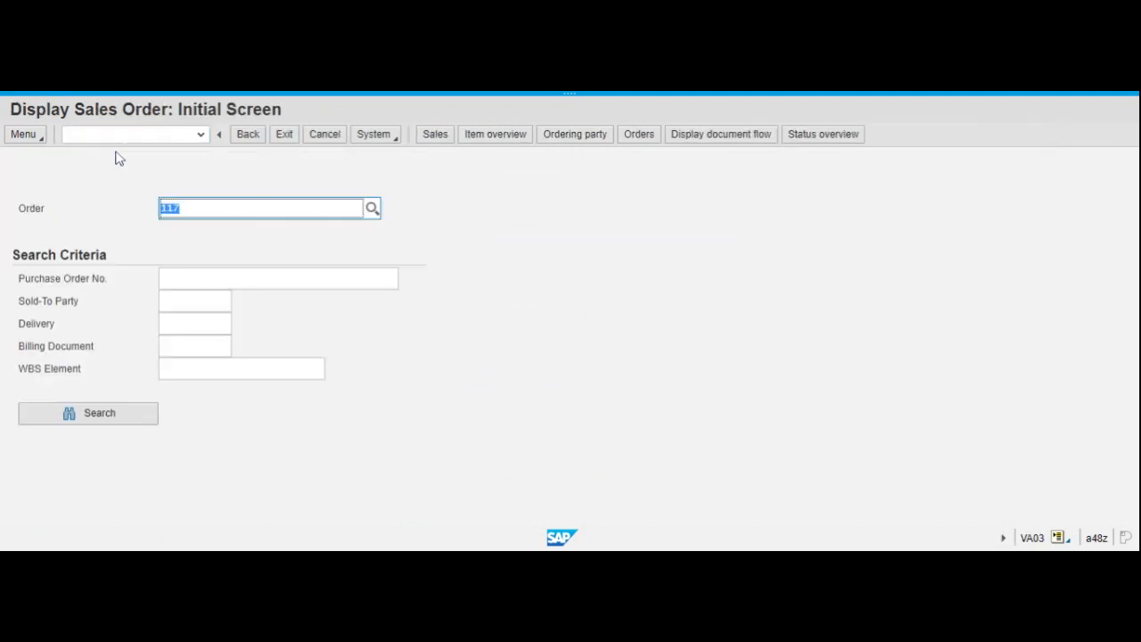
pyautogui.write('122')
pyautogui.press('Return')
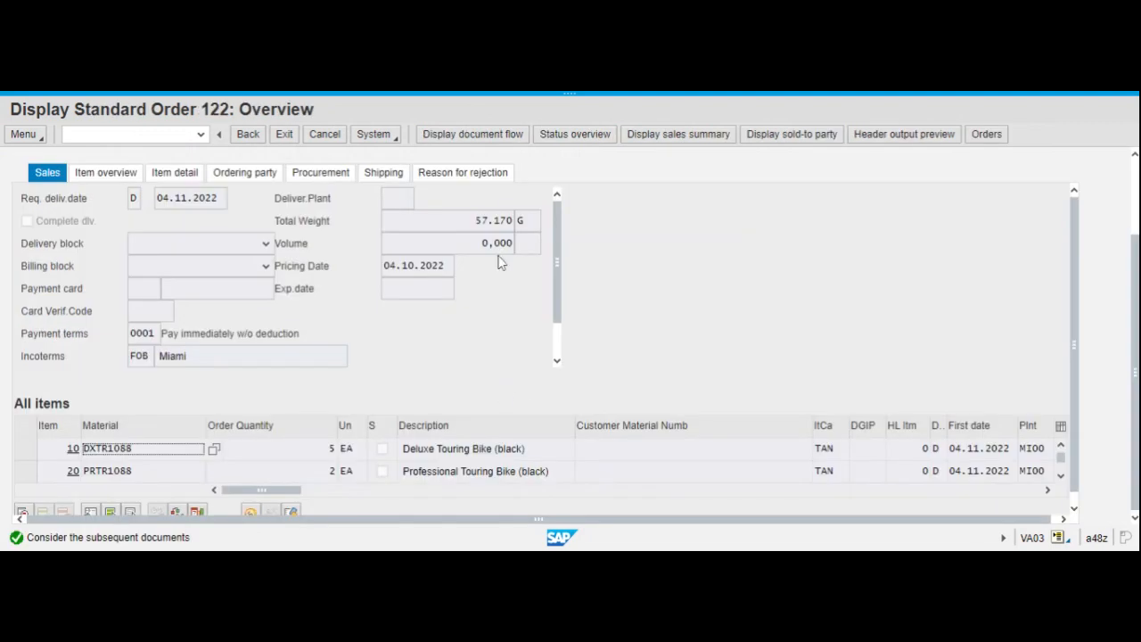
# Review the sales order's document flow and display the accounting document beneath its invoice.
pyautogui.click(518, 136)
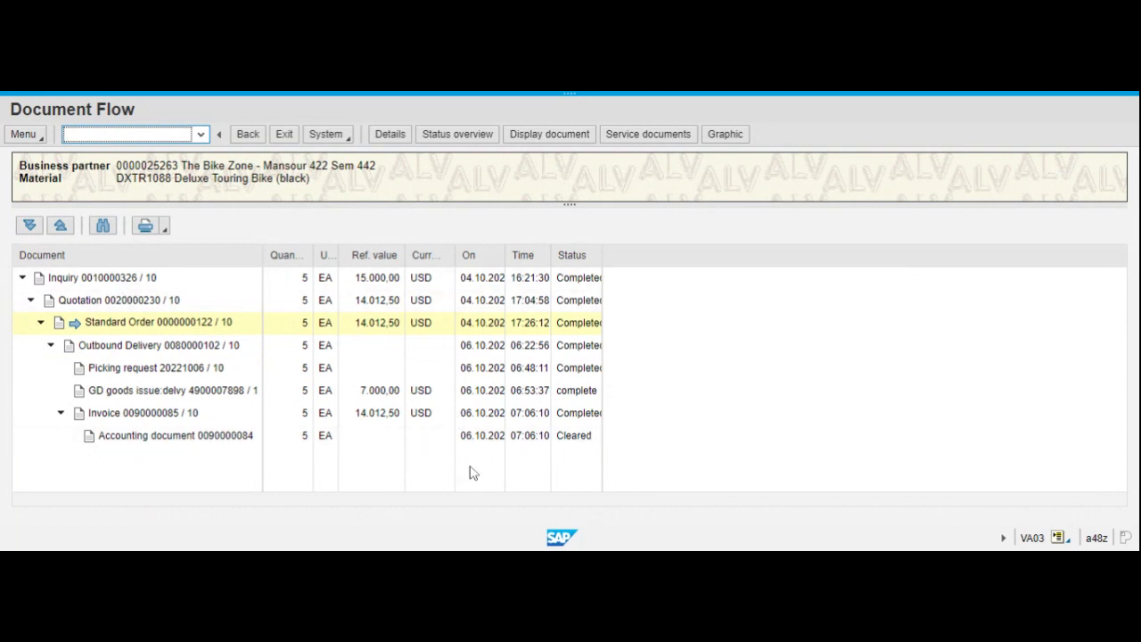
pyautogui.click(247, 136)
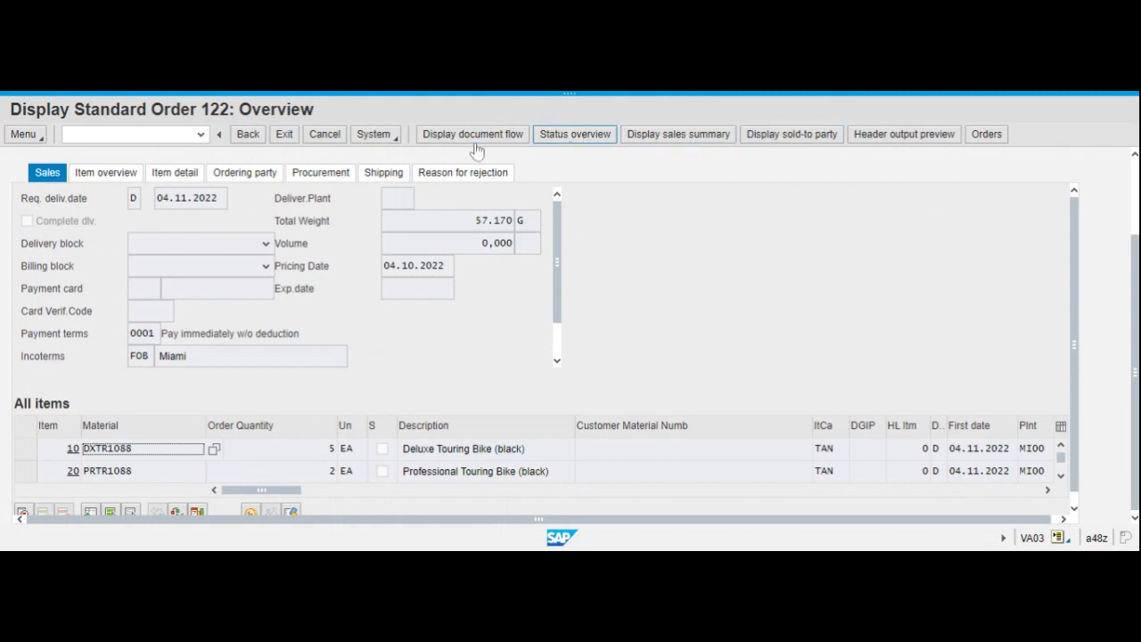
pyautogui.click(513, 138)
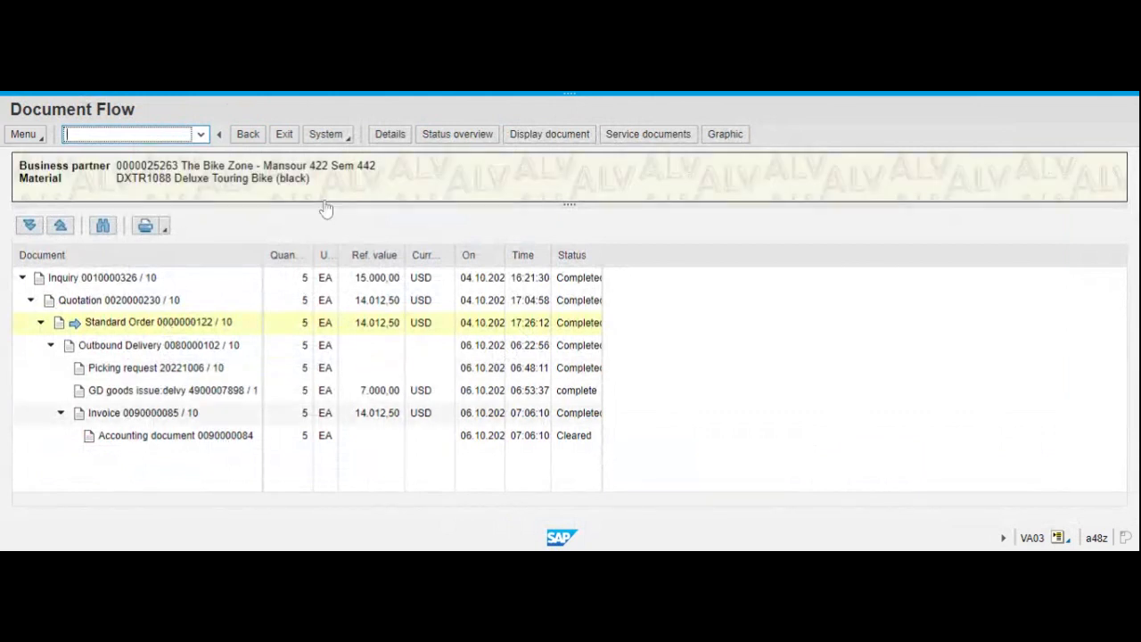
pyautogui.click(212, 444)
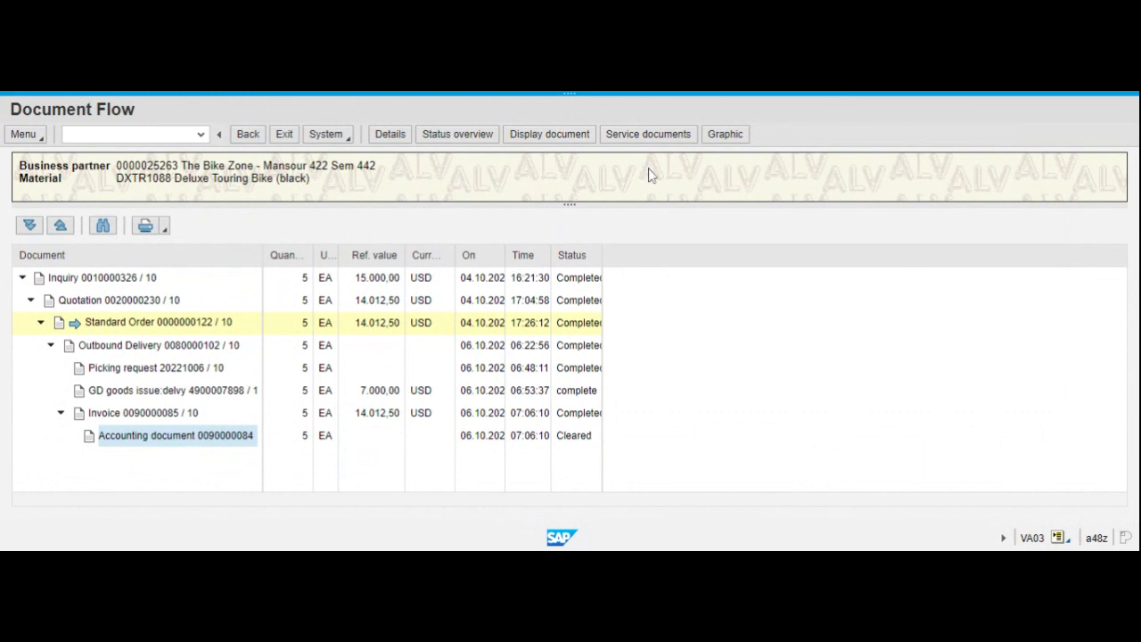
pyautogui.click(550, 133)
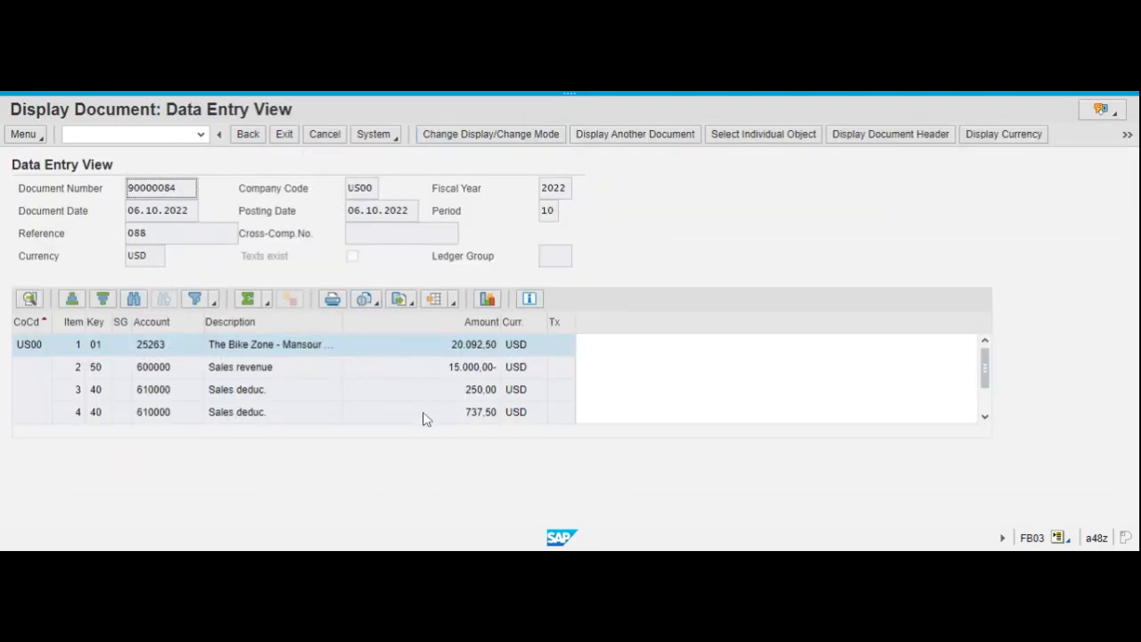
# Return from the accounting document to the document flow and display the invoice for the touring bikes.
pyautogui.click(255, 138)
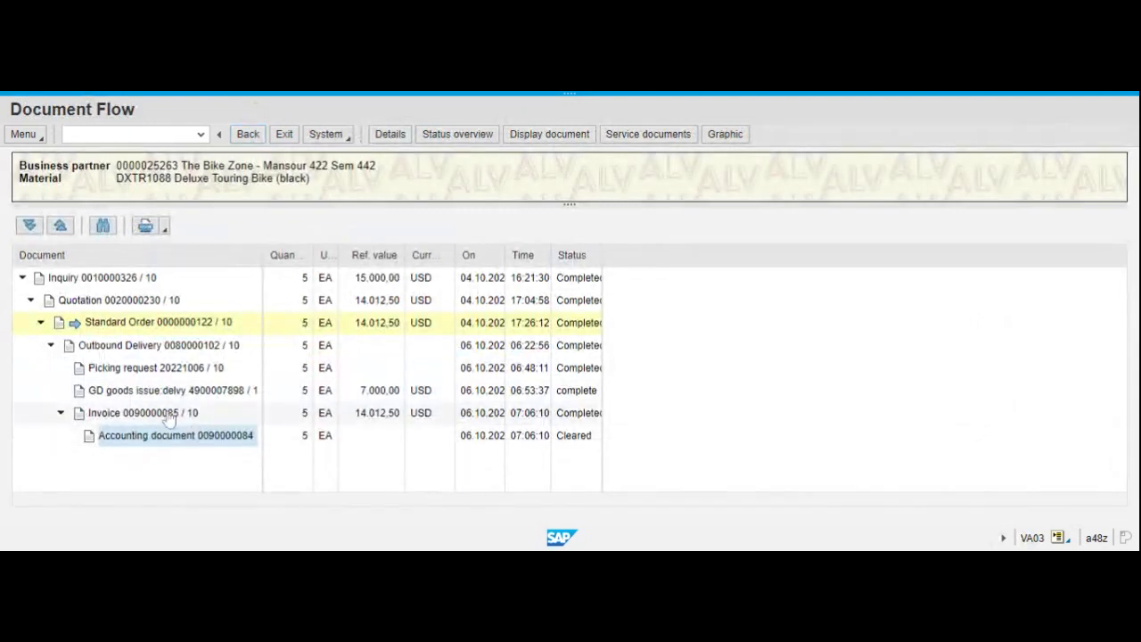
pyautogui.click(169, 415)
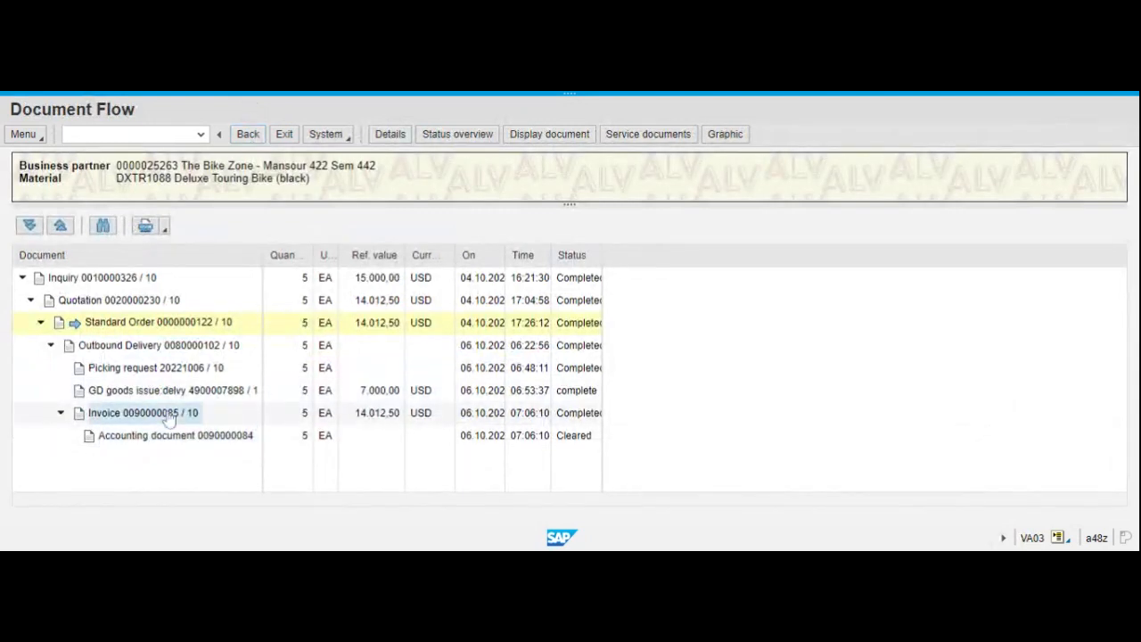
pyautogui.click(568, 135)
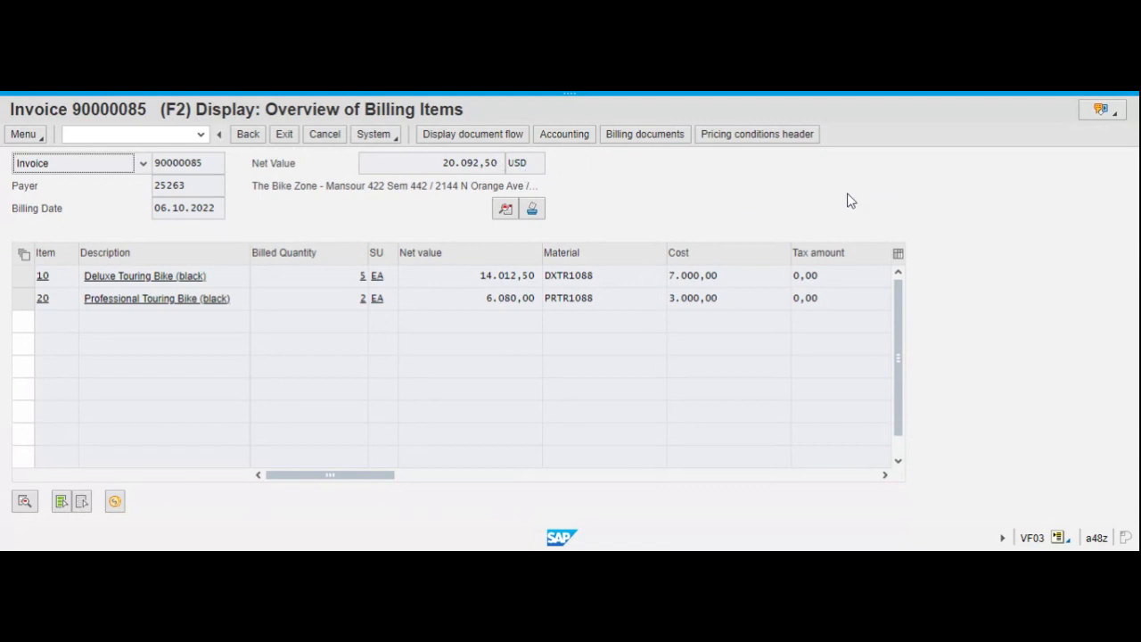
# Open the billing documents list selection from the invoice and return to the invoice's billing items overview without running the list.
pyautogui.click(534, 214)
pyautogui.click(650, 139)
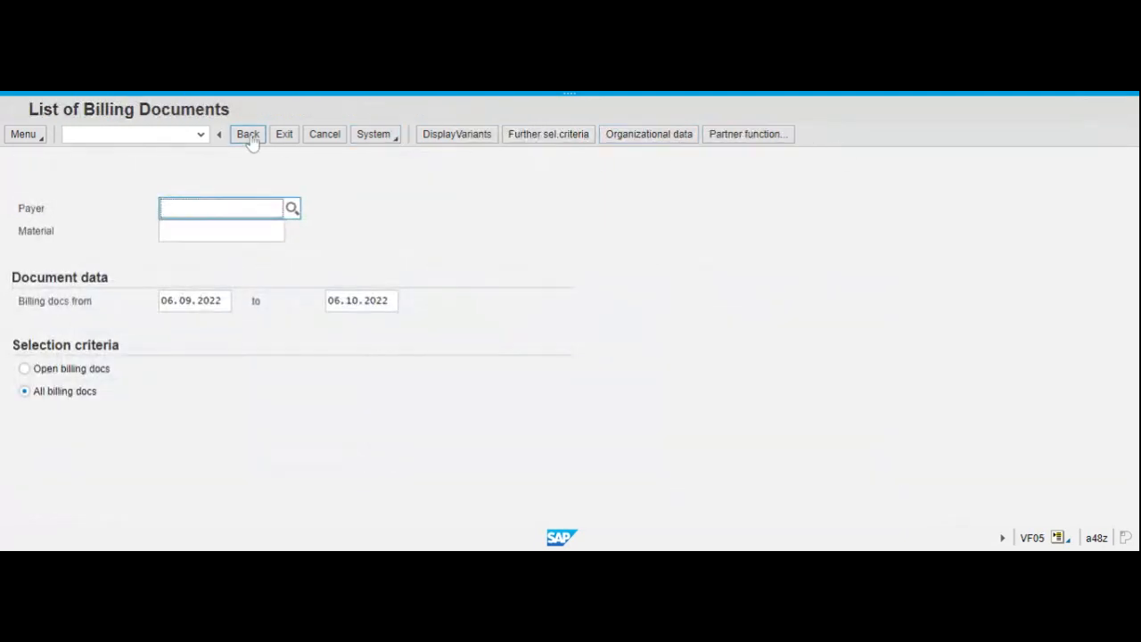
pyautogui.click(253, 141)
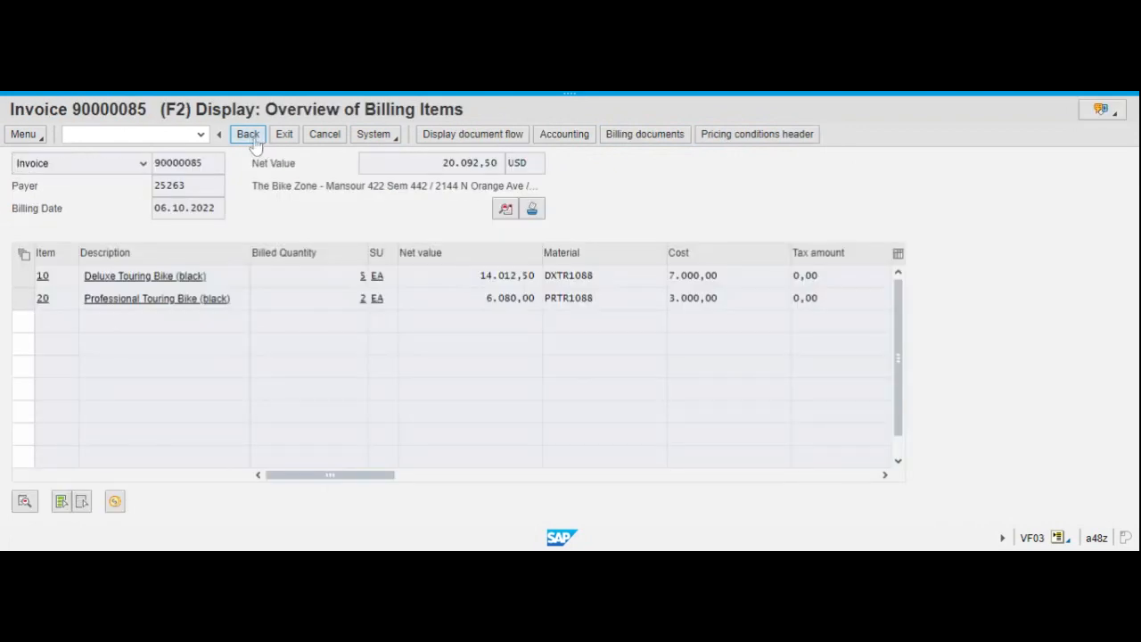
# Leave the invoice, the document flow and the sales order overview, going back to the initial screen for displaying sales orders.
pyautogui.click(249, 136)
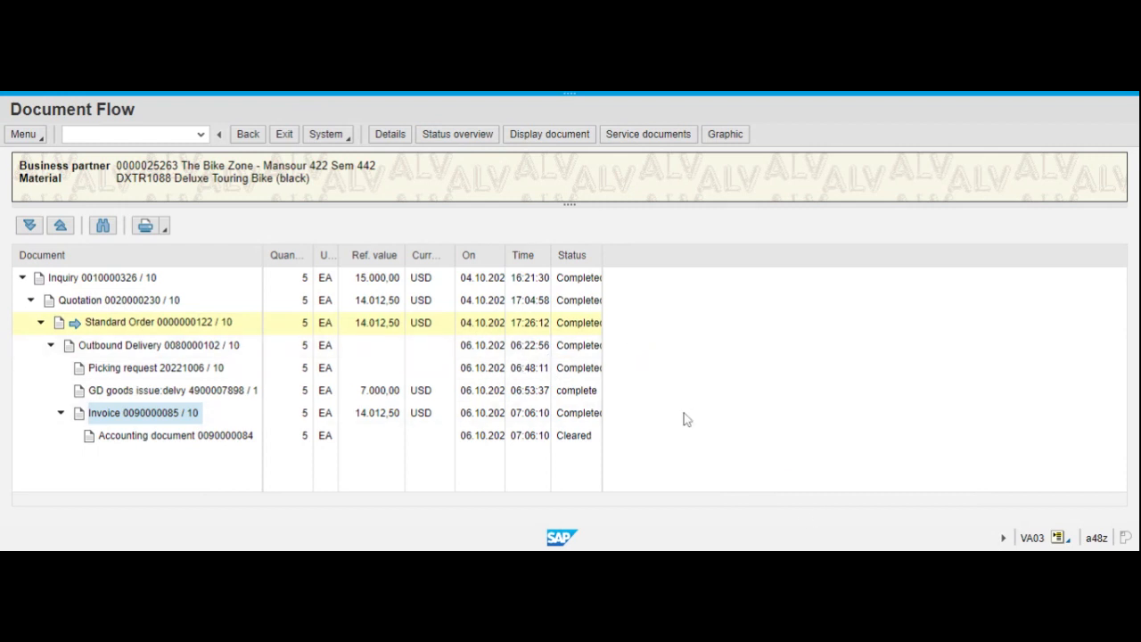
pyautogui.click(248, 135)
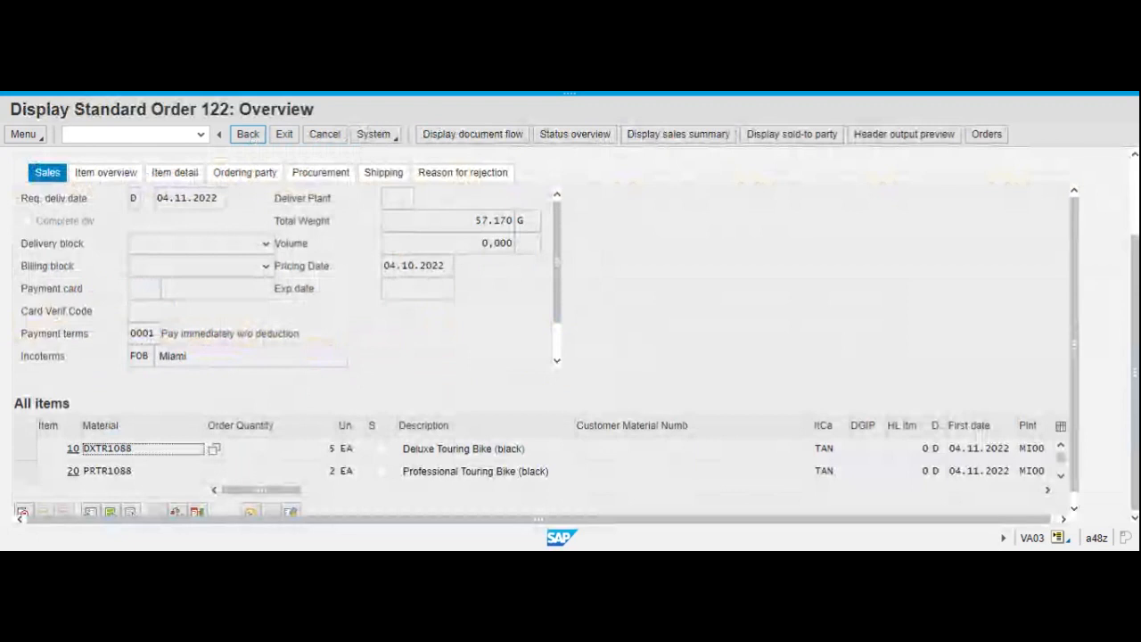
pyautogui.click(248, 135)
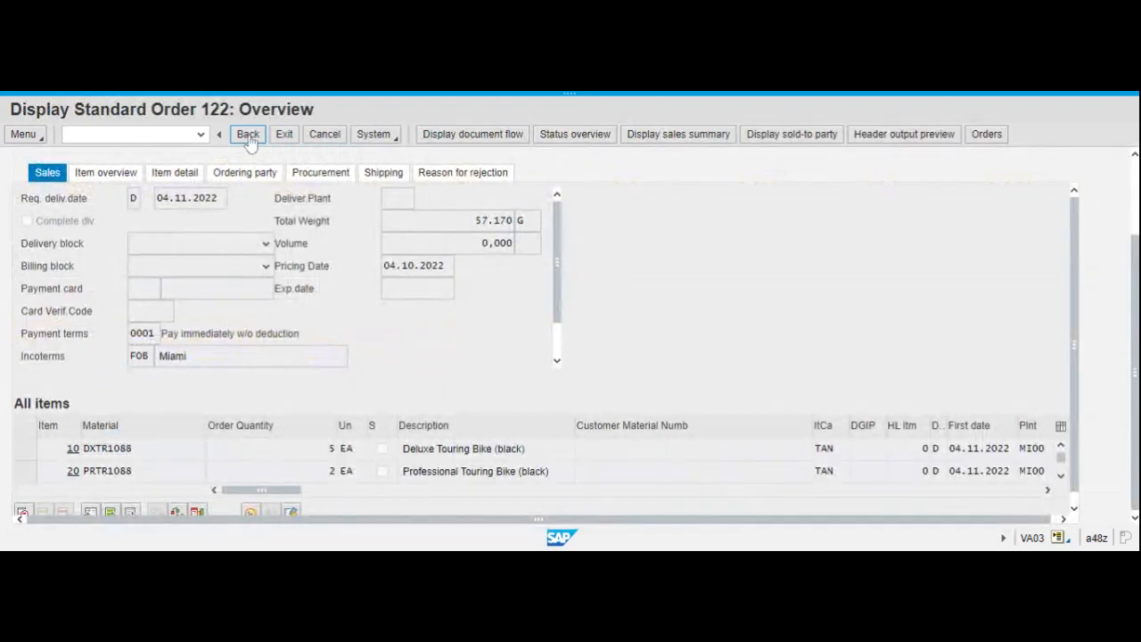
pyautogui.click(249, 137)
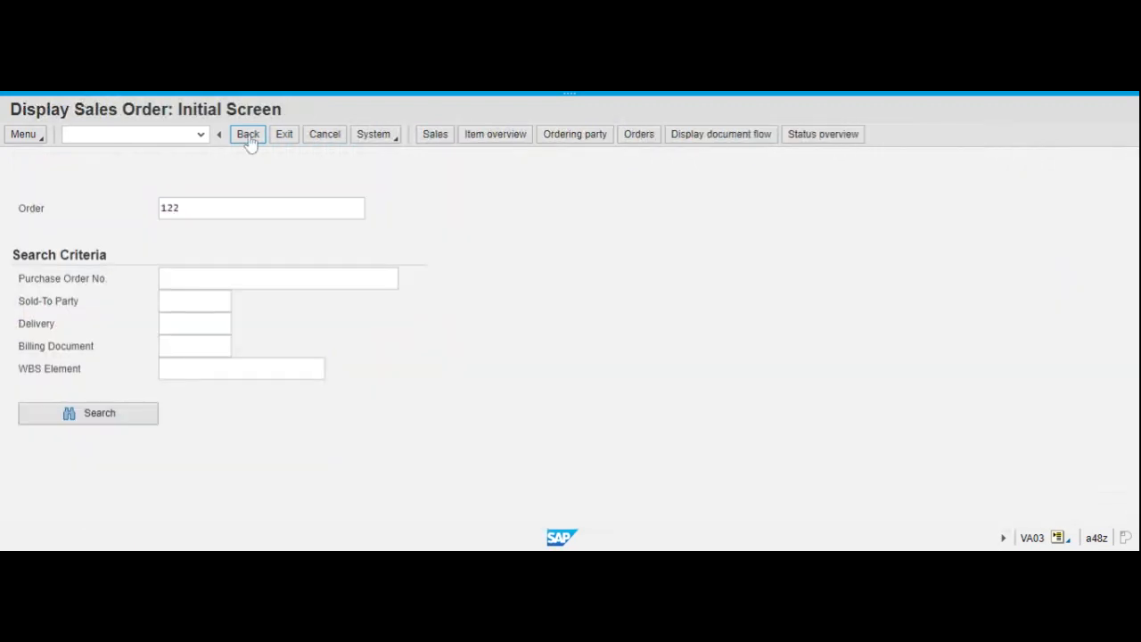